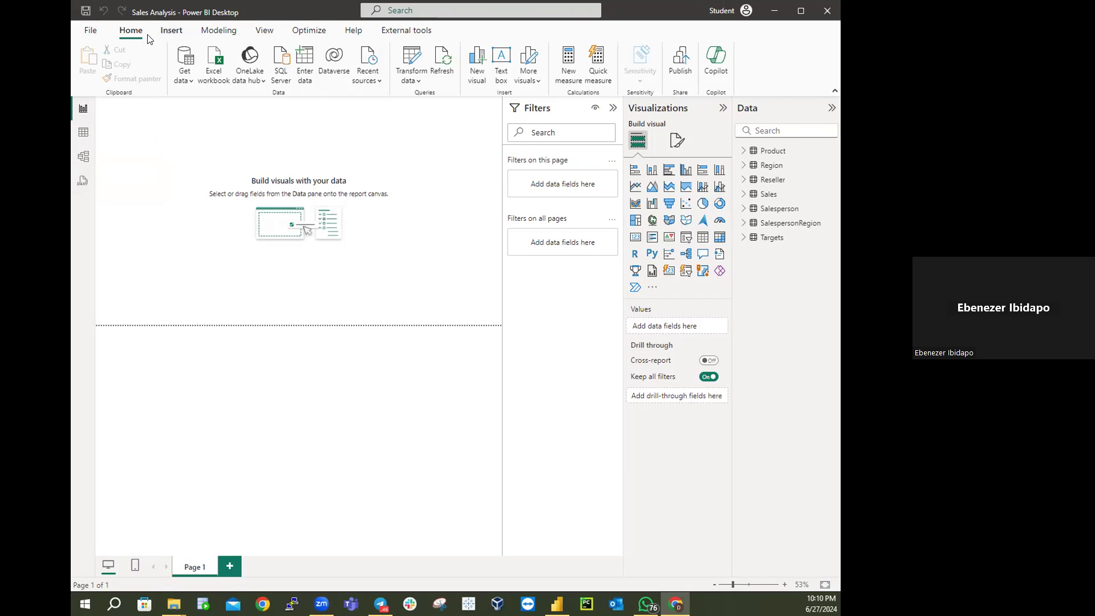
click(173, 31)
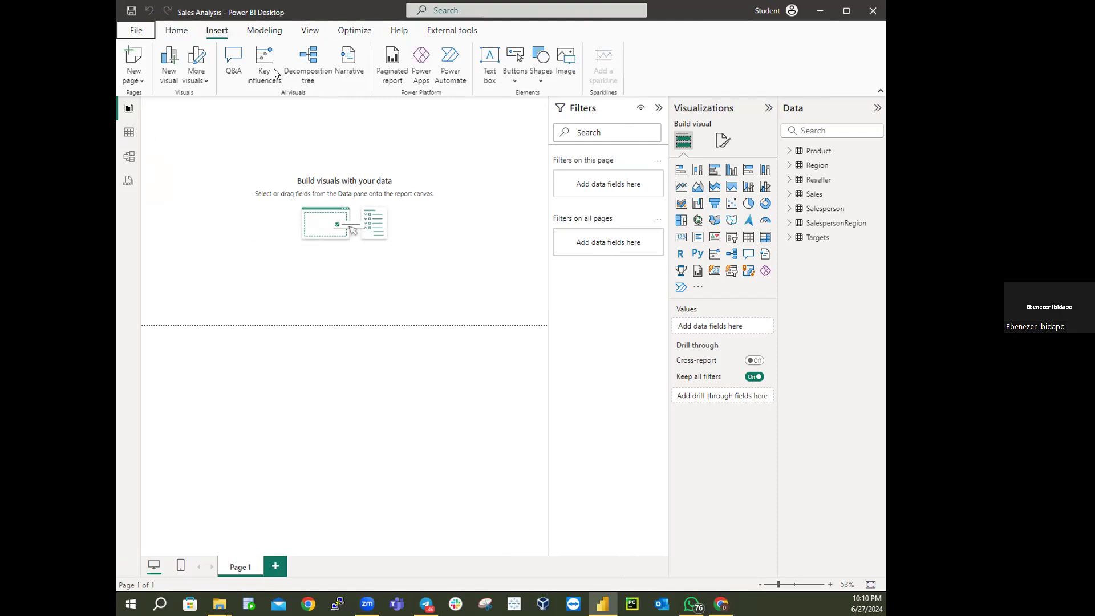
click(263, 34)
click(309, 31)
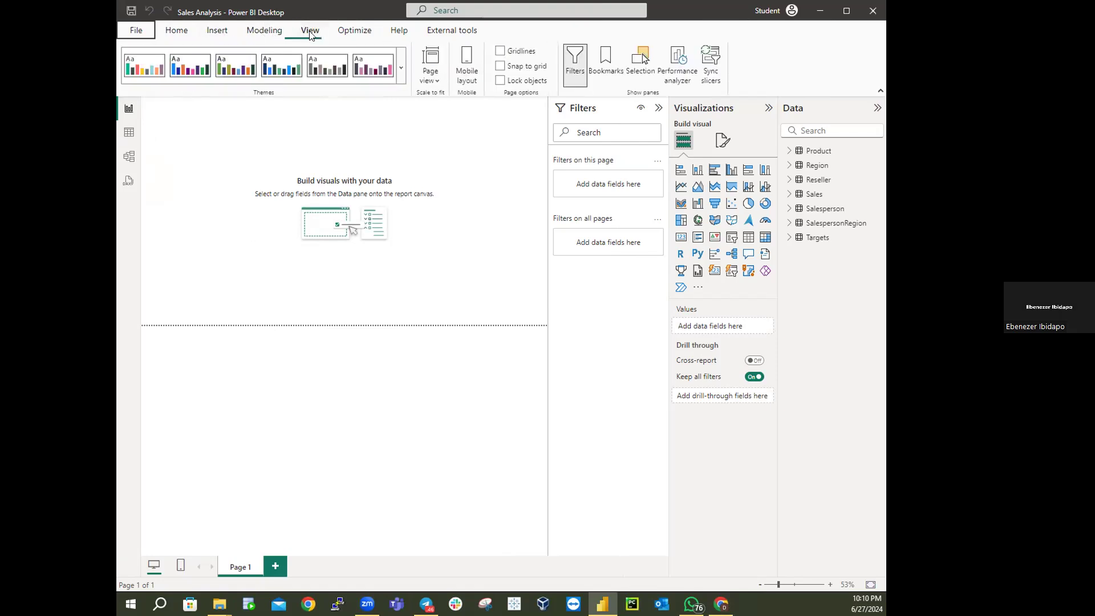
click(342, 31)
click(398, 31)
click(451, 31)
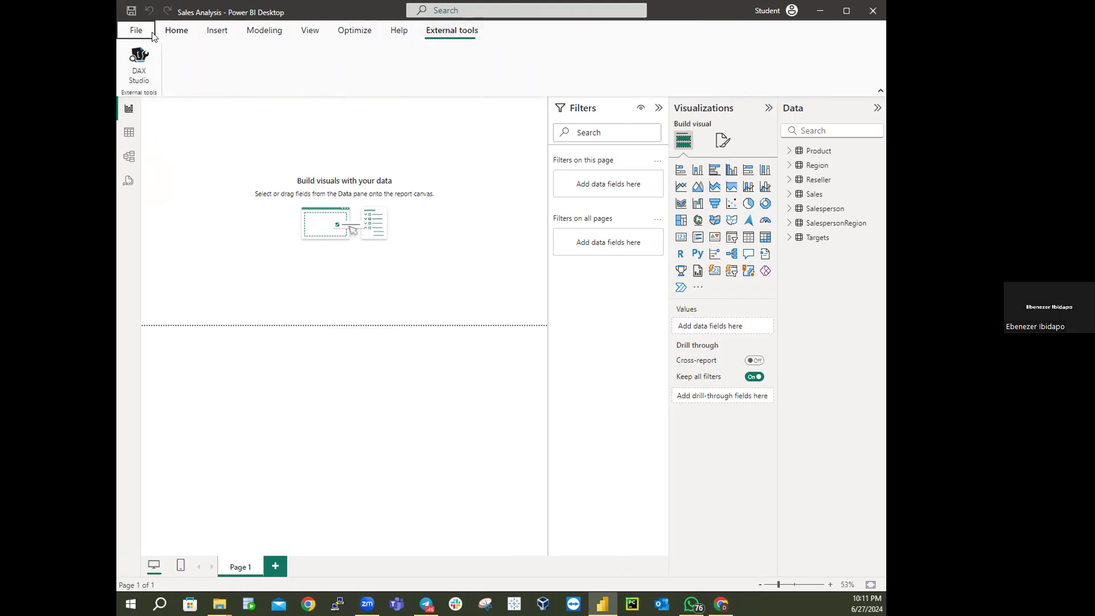
click(175, 32)
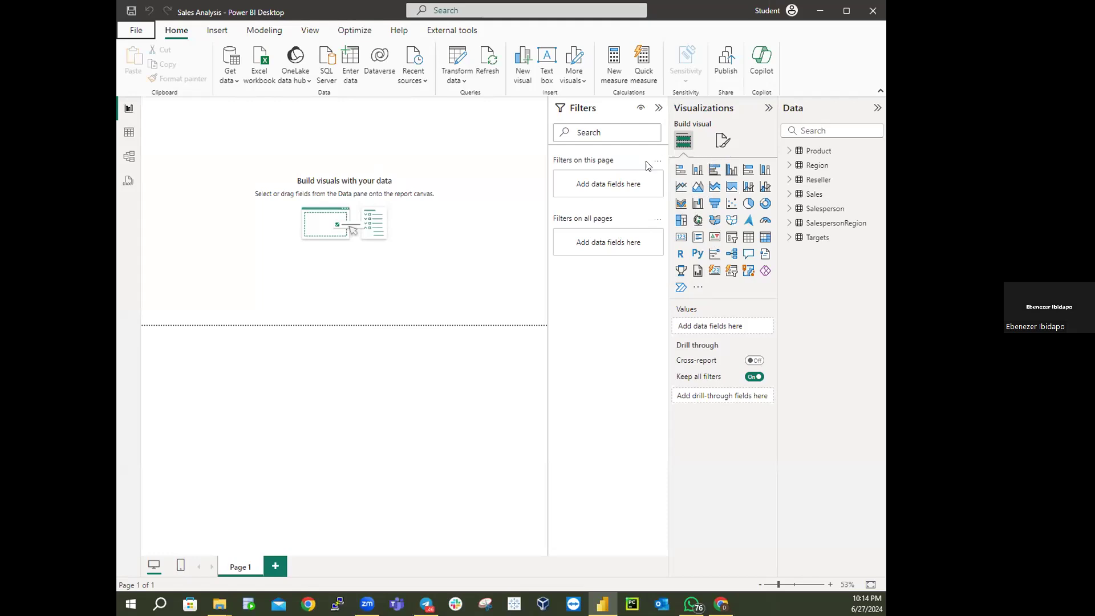
click(263, 152)
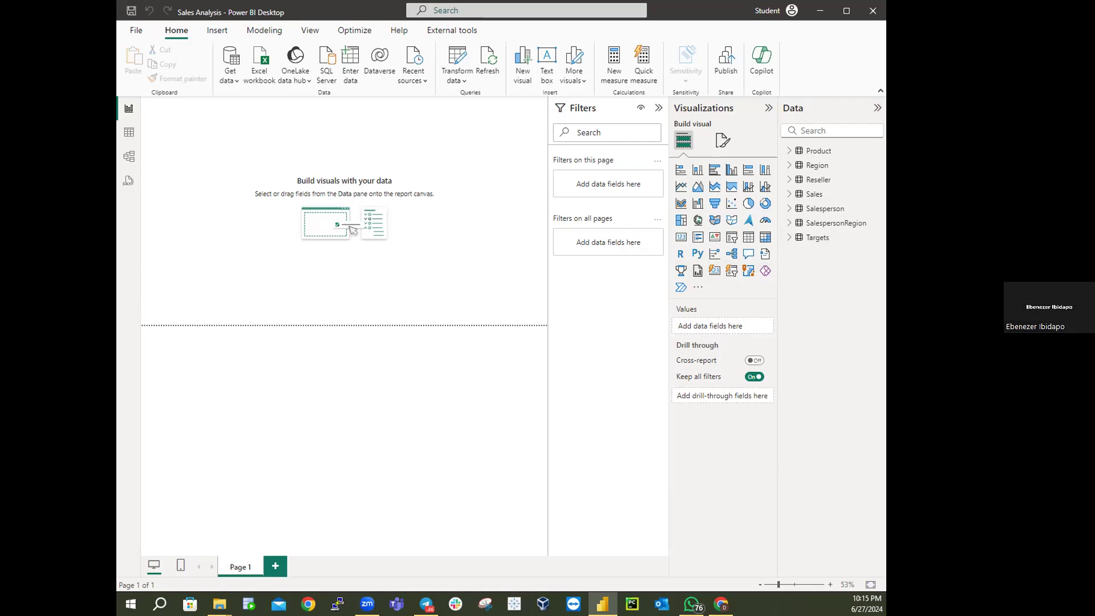
Step: Switch to the Model view and collapse the Properties and Data panes to give the table diagram more room
click(128, 161)
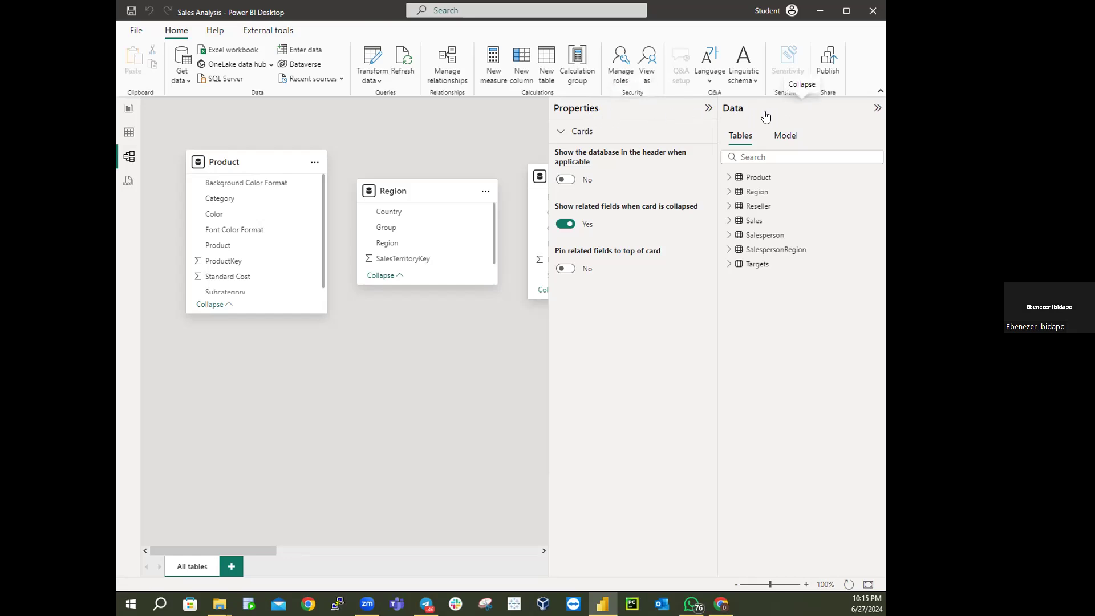
click(707, 108)
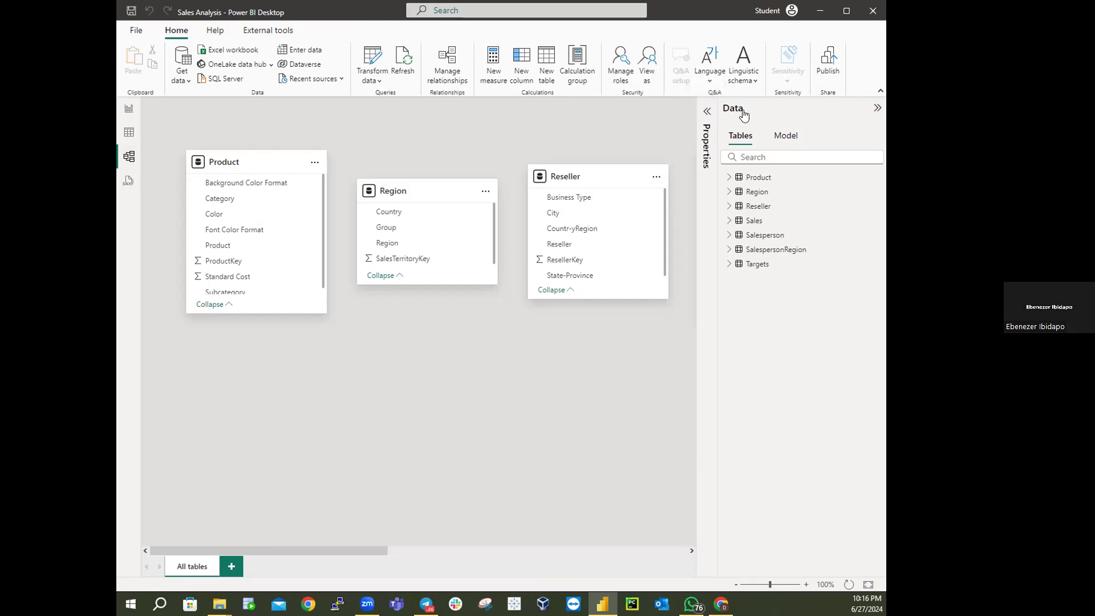
click(877, 109)
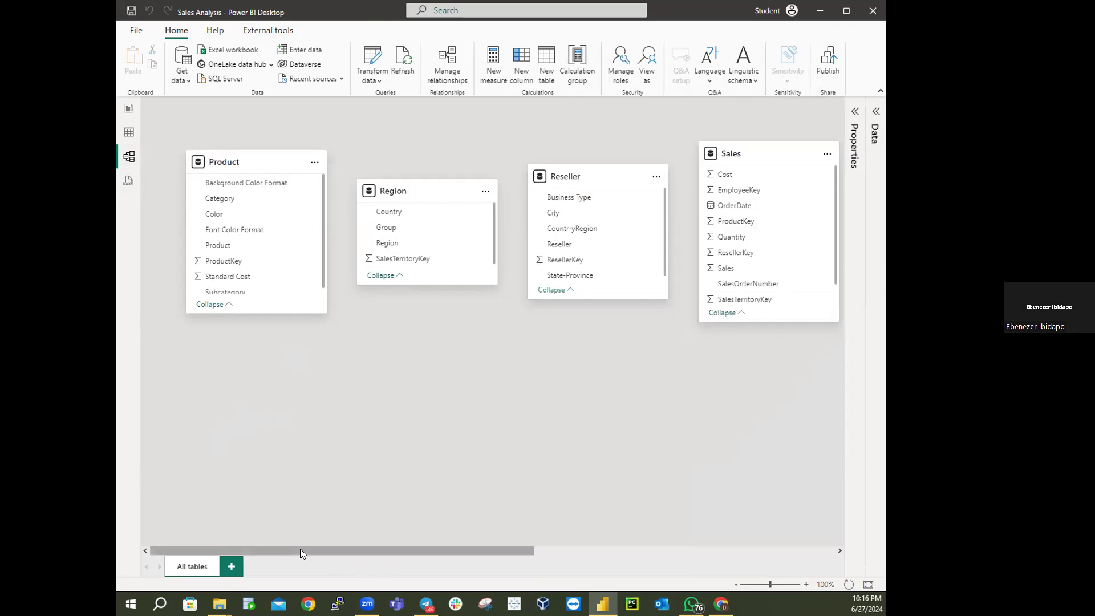
drag(300, 549, 122, 518)
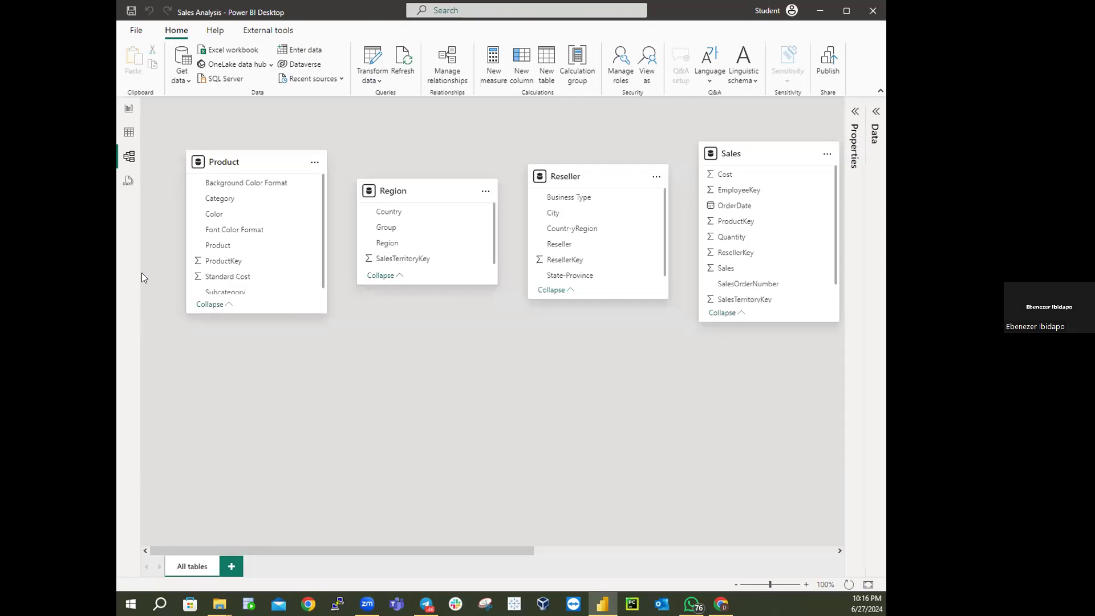
click(128, 110)
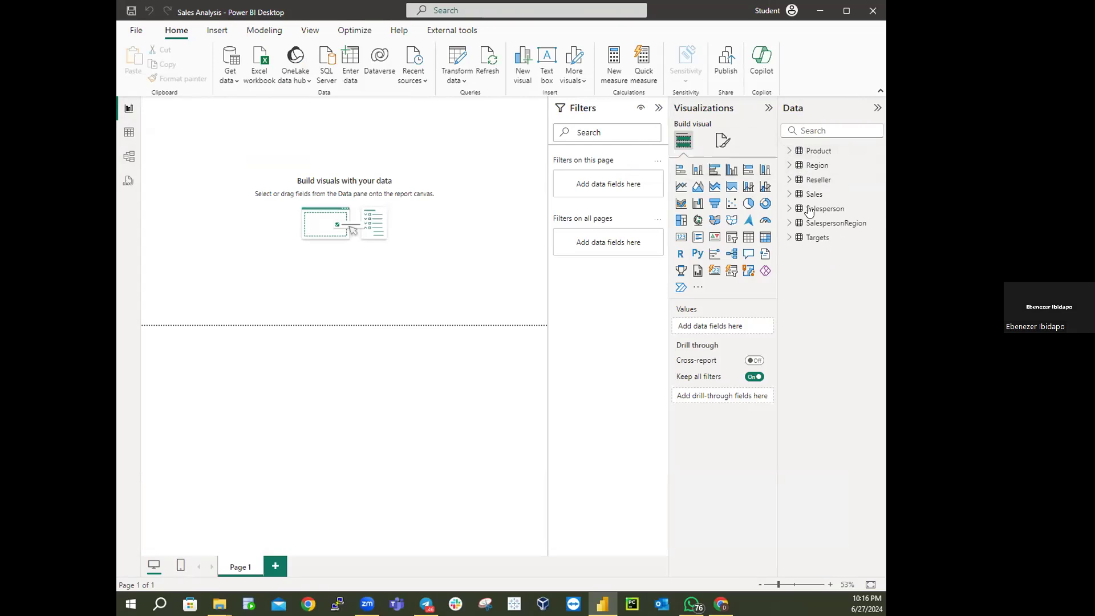
click(129, 159)
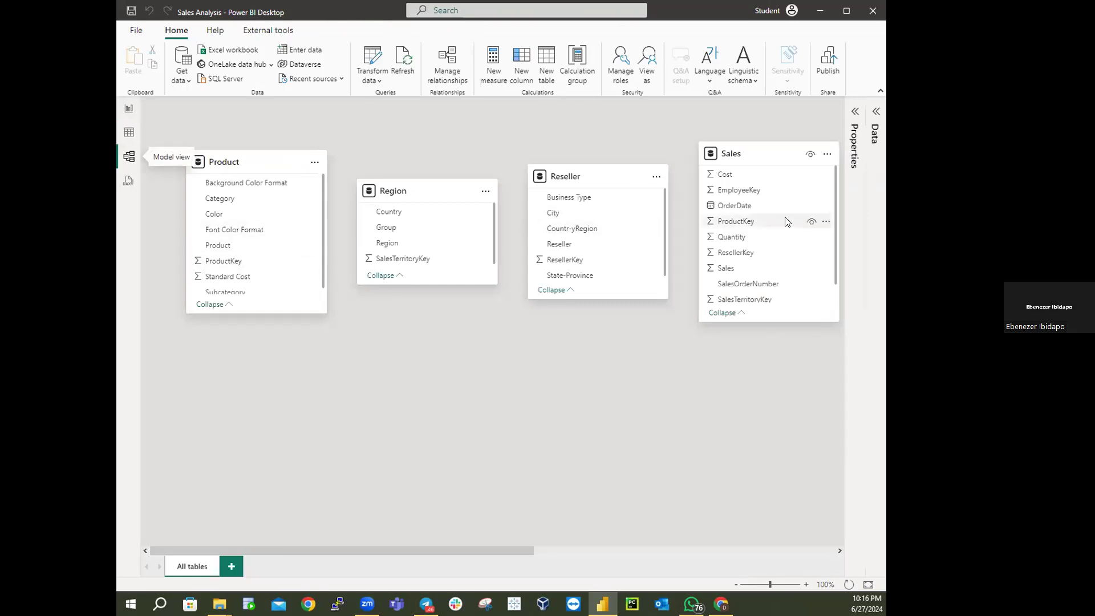
mouse_move(314, 547)
mouse_down()
mouse_move(616, 537)
mouse_move(343, 535)
mouse_move(328, 536)
mouse_move(632, 536)
mouse_move(297, 536)
mouse_up()
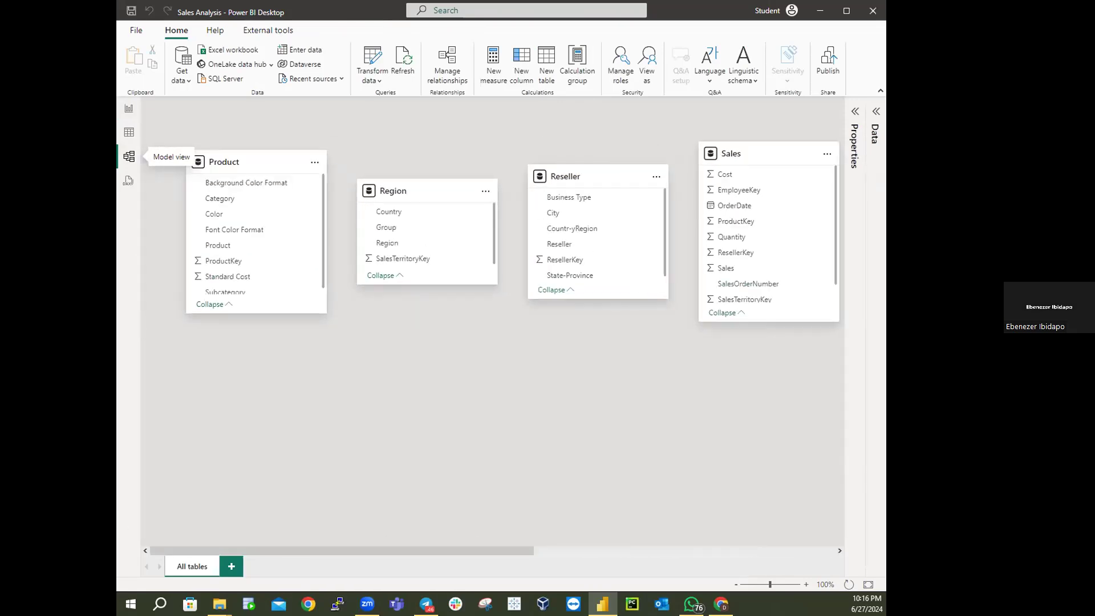
click(131, 109)
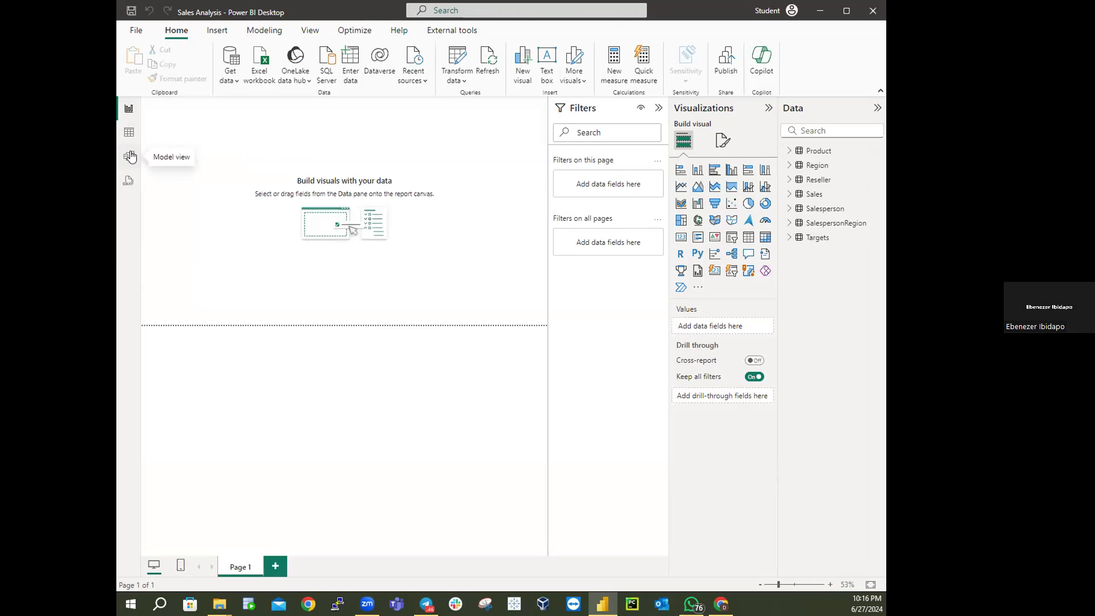
click(130, 156)
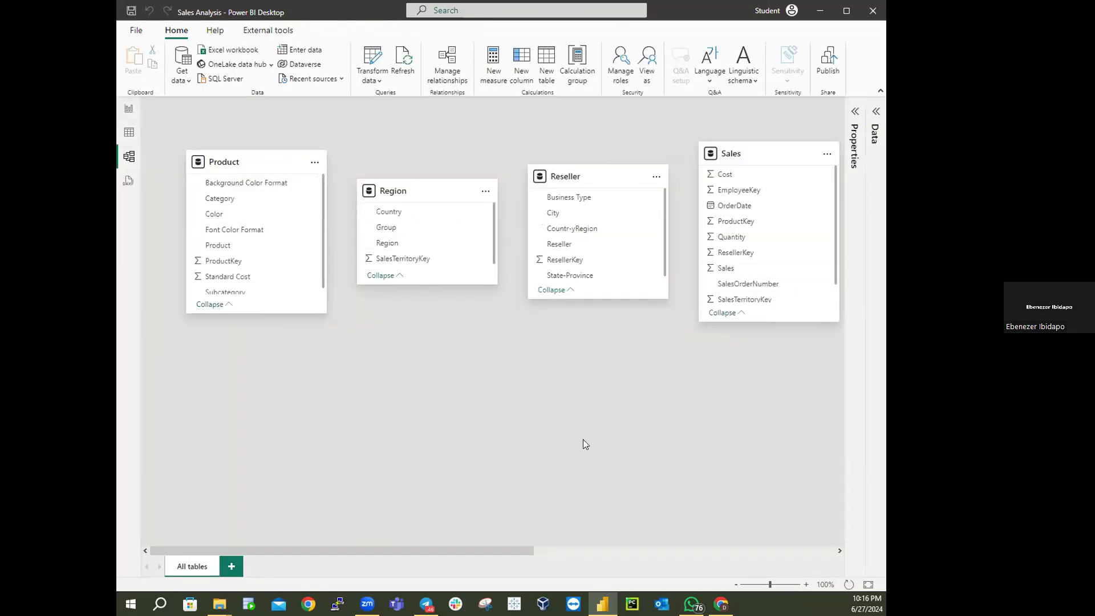
mouse_move(497, 546)
mouse_down()
mouse_move(824, 540)
mouse_move(515, 543)
mouse_up()
Step: Arrange the Product, Reseller, Region and Salesperson tables around the Sales table in the model diagram
scroll(479, 429, down, 5)
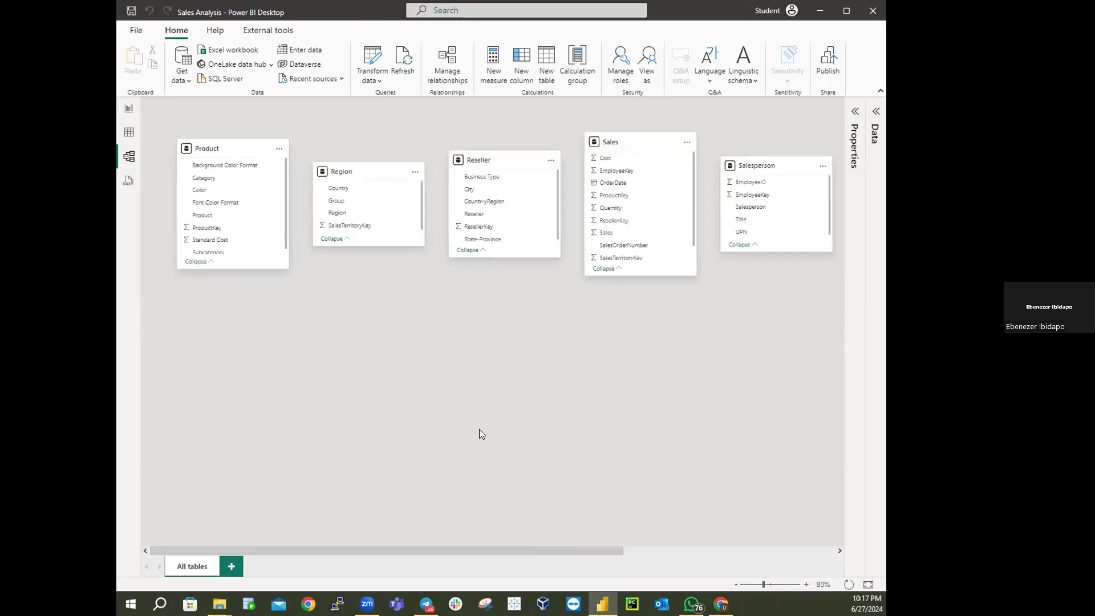
scroll(479, 429, down, 3)
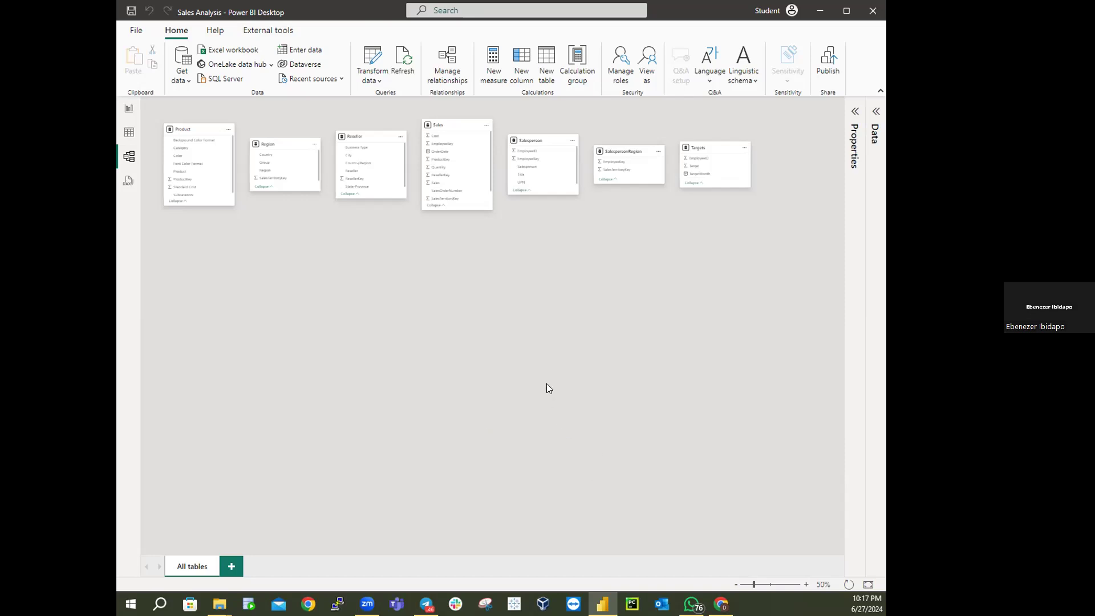
scroll(546, 383, down, 1)
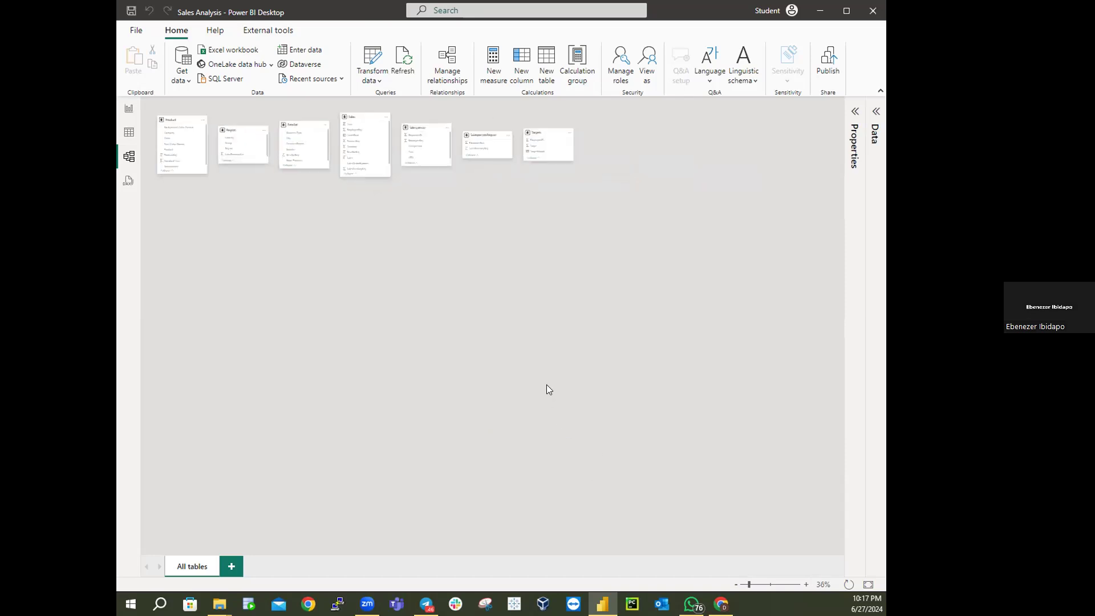
scroll(546, 385, up, 1)
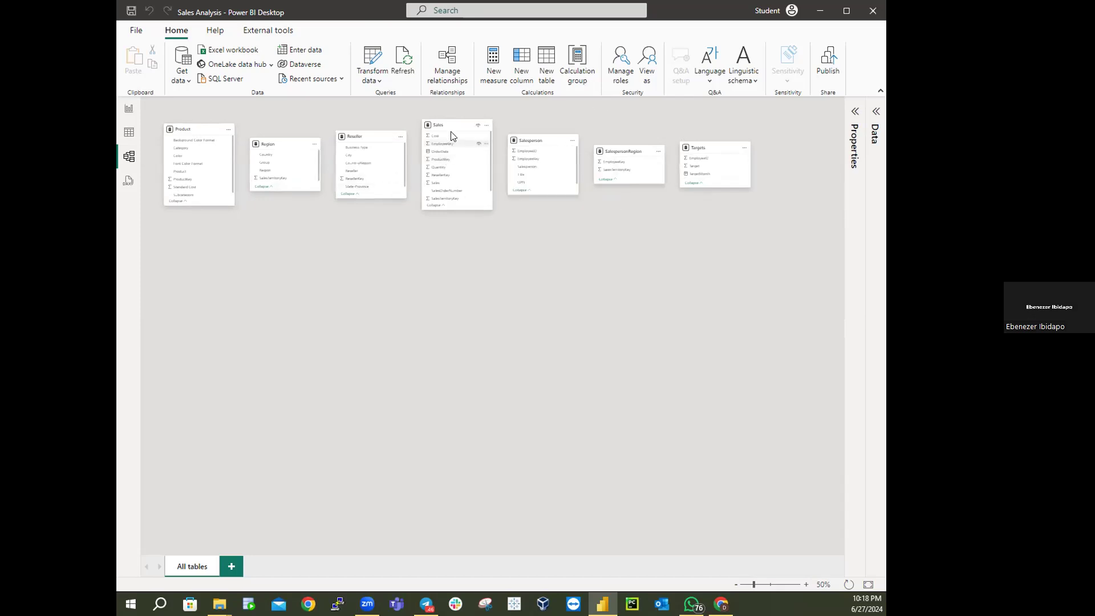
drag(455, 131, 295, 319)
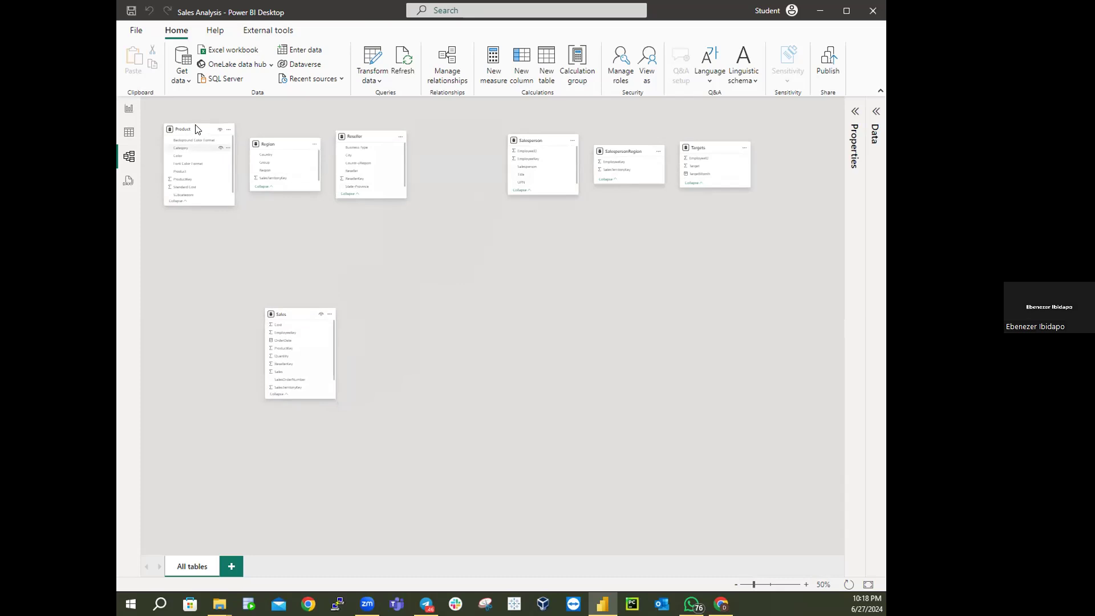
drag(195, 129, 443, 201)
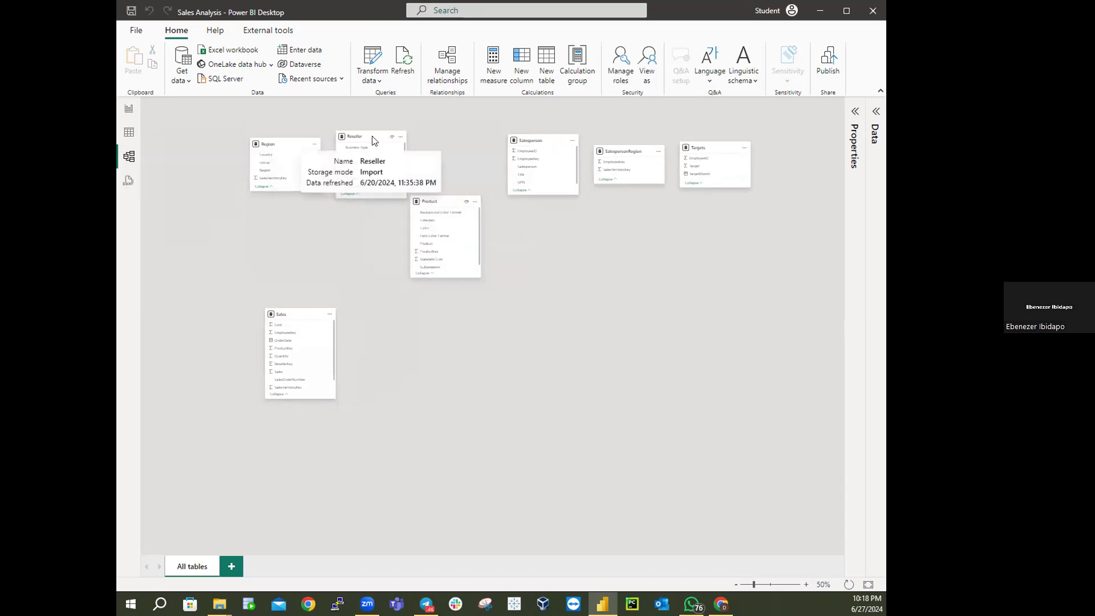
drag(372, 140, 199, 220)
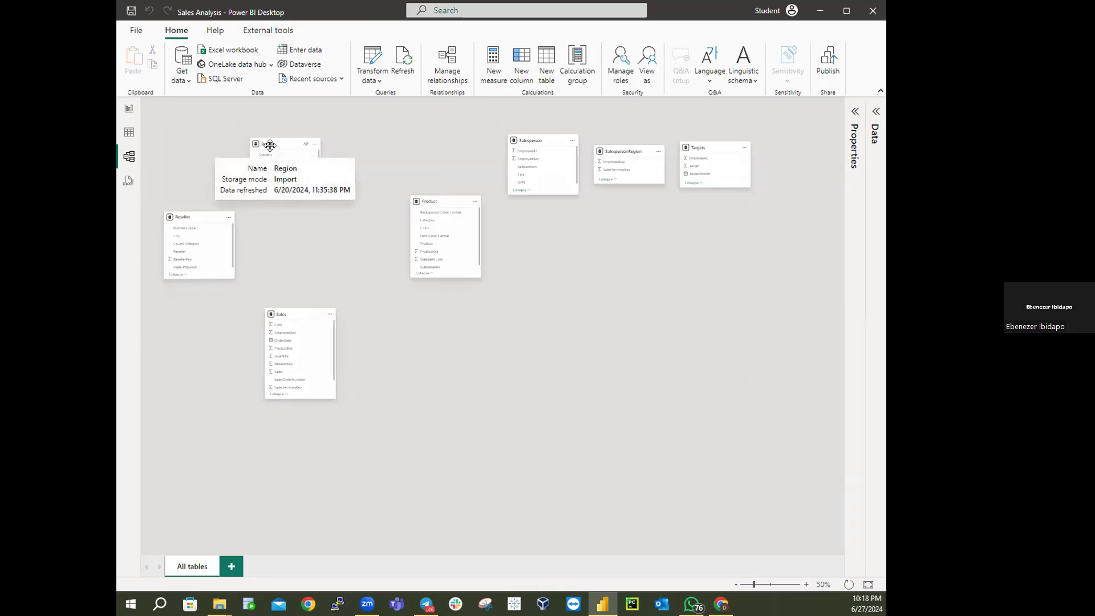
drag(270, 144, 193, 448)
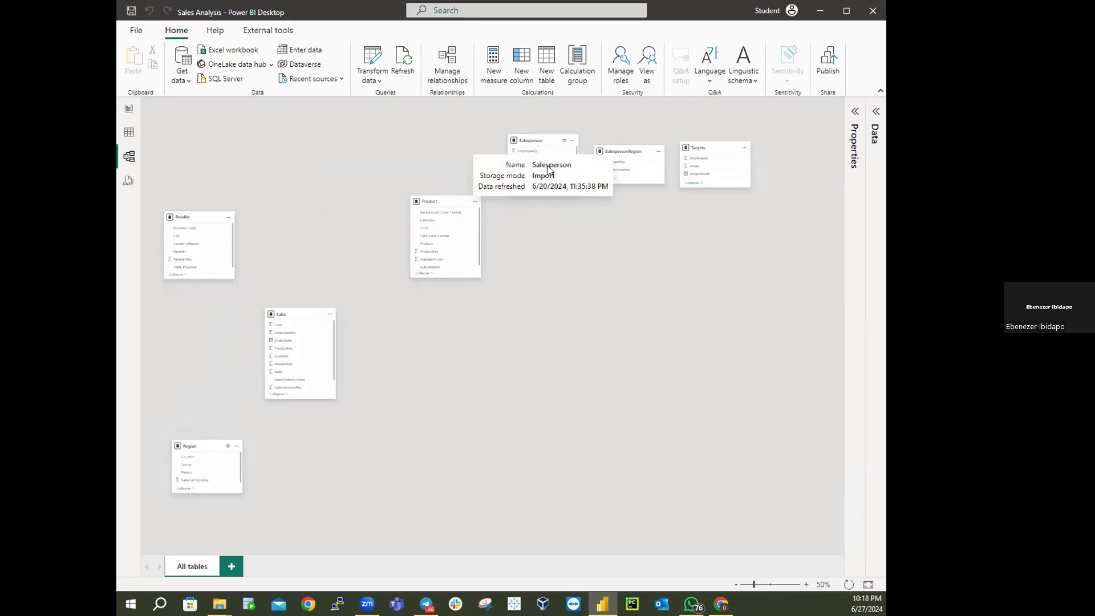
drag(537, 141, 410, 416)
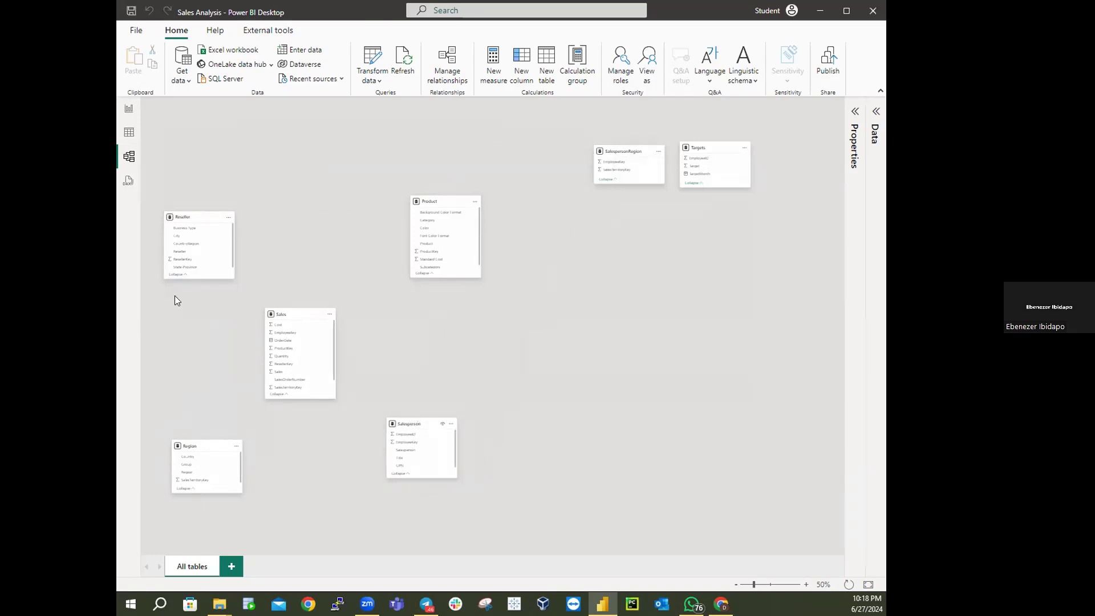
Step: Tighten the layout into a compact cluster near the diagram's upper-left corner, with Reseller, Product, Region and Salesperson at the corners around Sales
drag(198, 217, 166, 106)
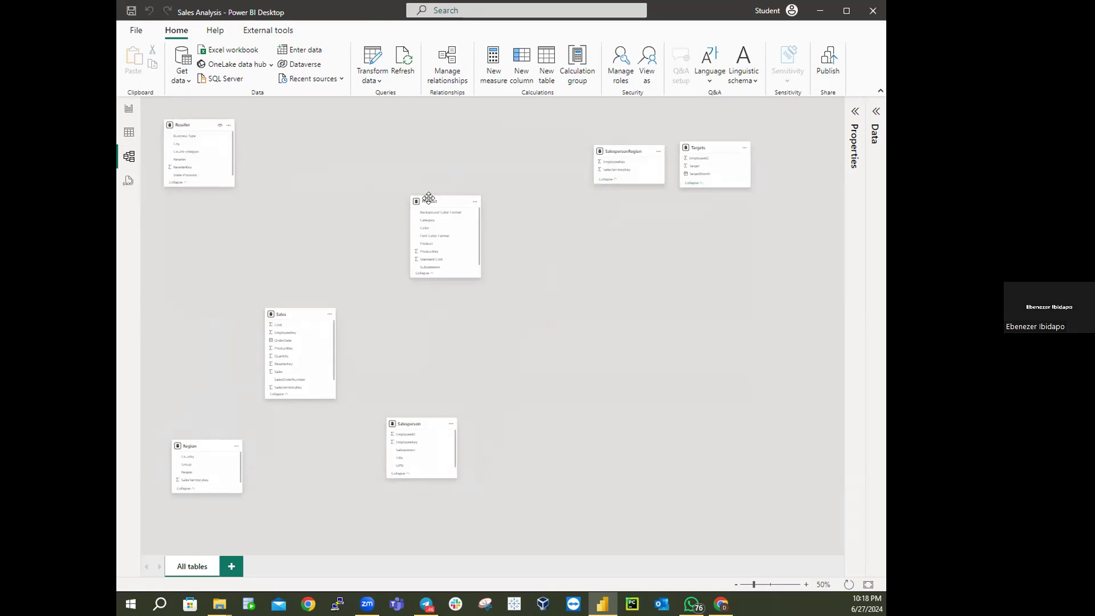
drag(429, 201, 354, 127)
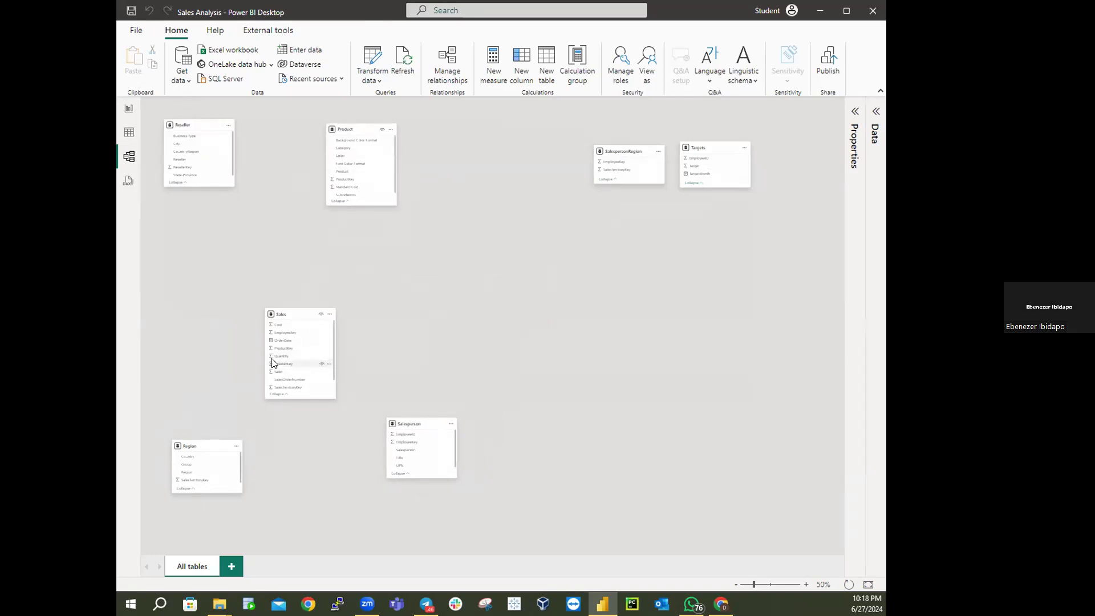
drag(280, 314, 255, 207)
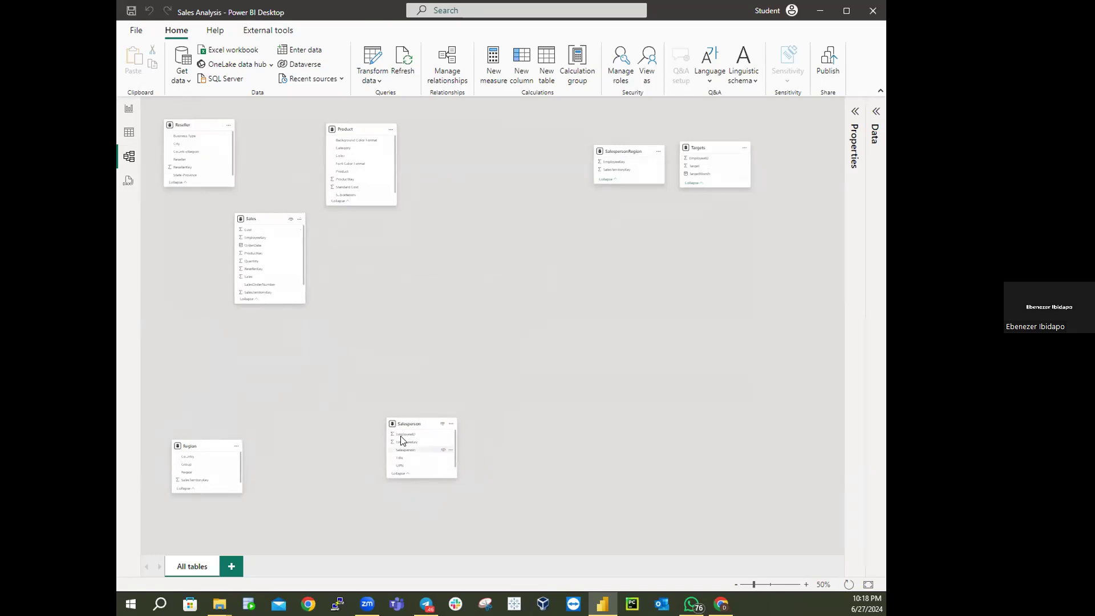
drag(401, 423, 342, 323)
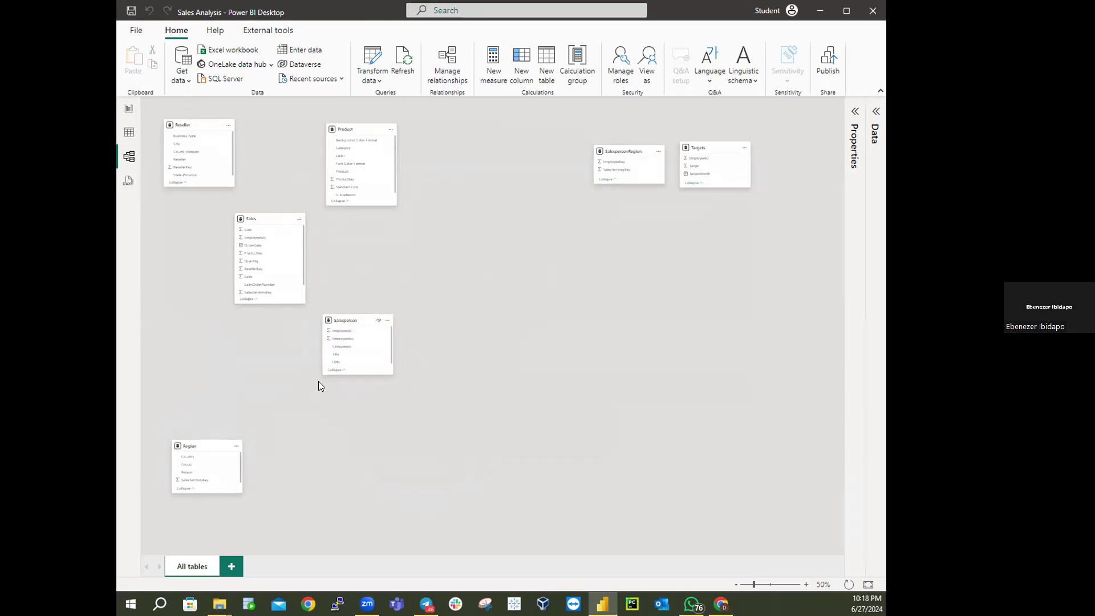
drag(186, 449, 178, 334)
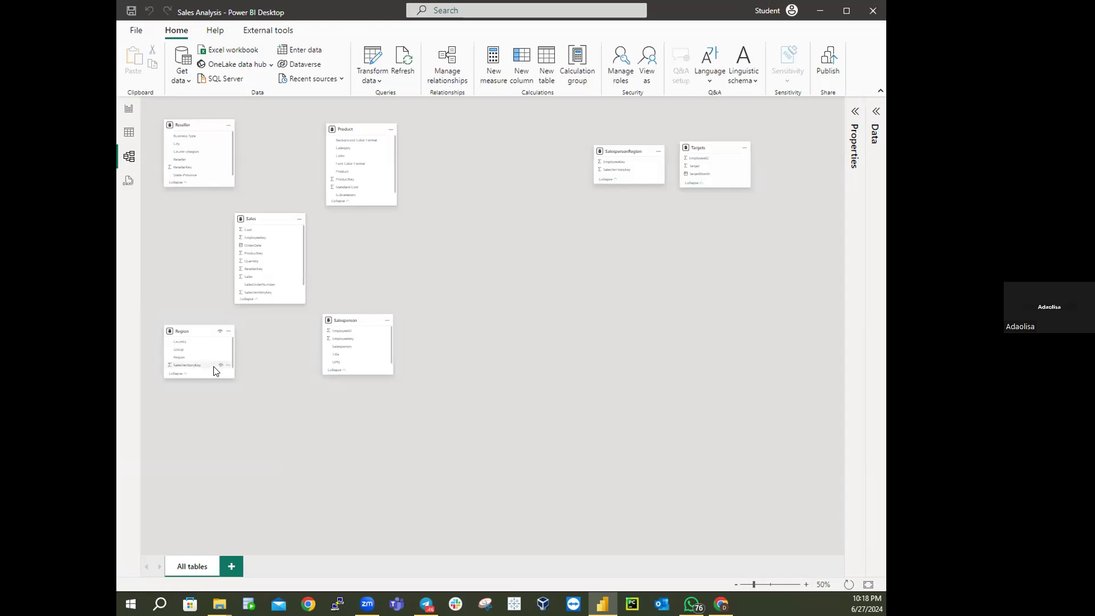
Step: Place the SalespersonRegion and Targets tables just right of the cluster, with Targets above SalespersonRegion
drag(636, 154, 452, 235)
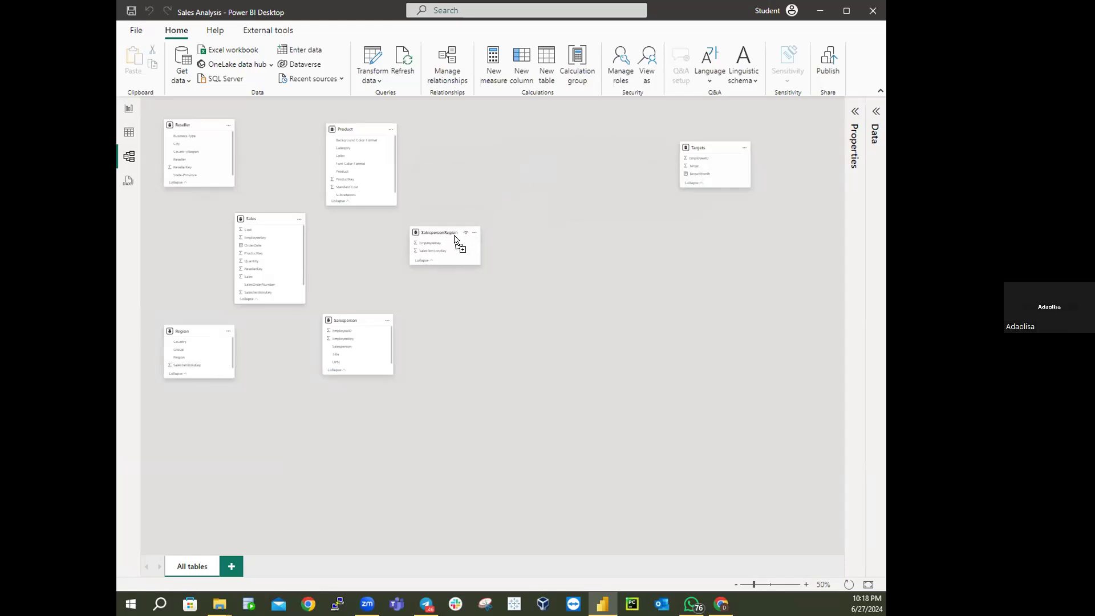
drag(715, 151, 469, 165)
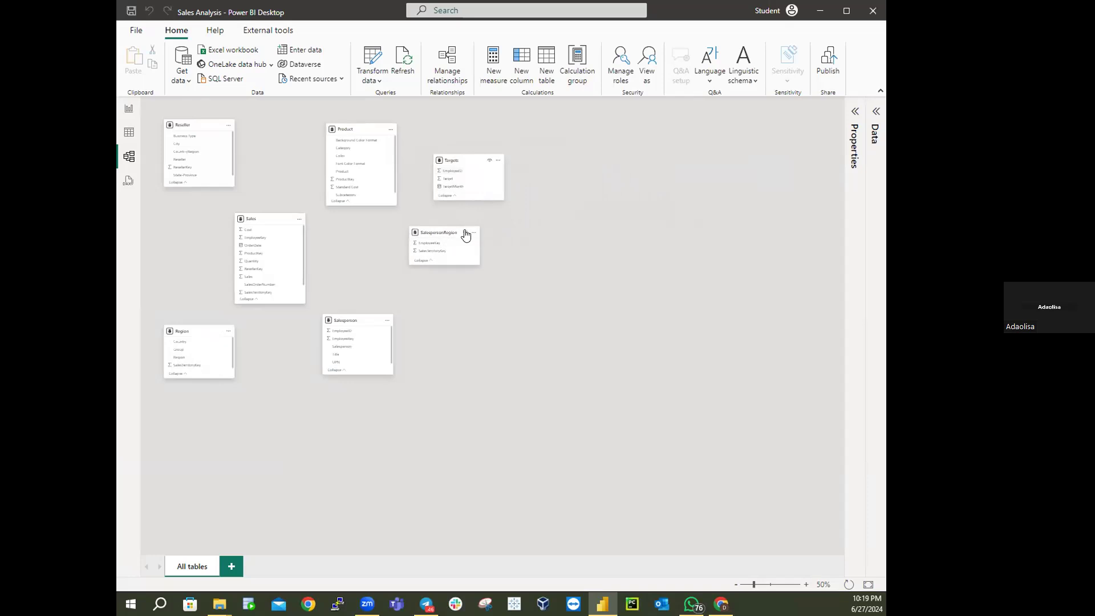
drag(444, 230, 461, 230)
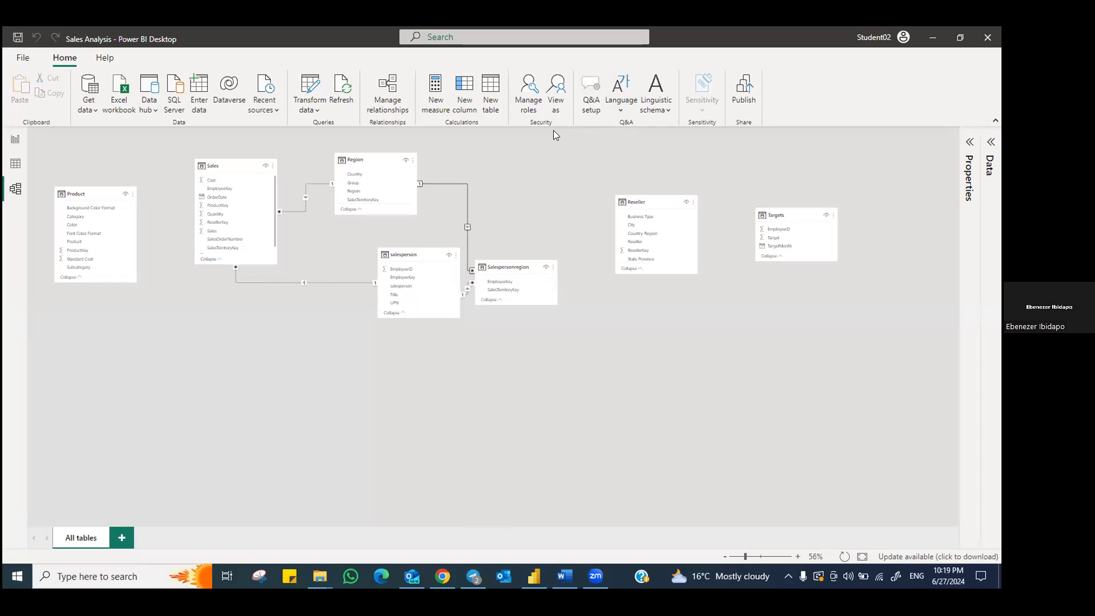
Step: Delete the Sales to salesperson (EmployeeKey) and Sales to Region (SalesTerritoryKey) relationships in Manage relationships
click(389, 103)
click(388, 103)
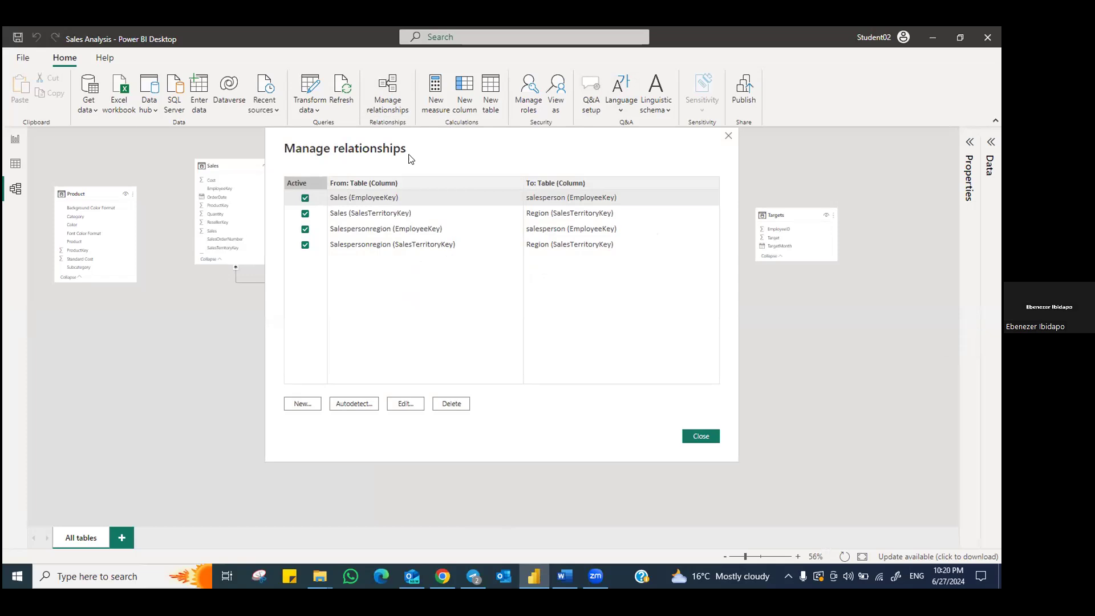
click(451, 404)
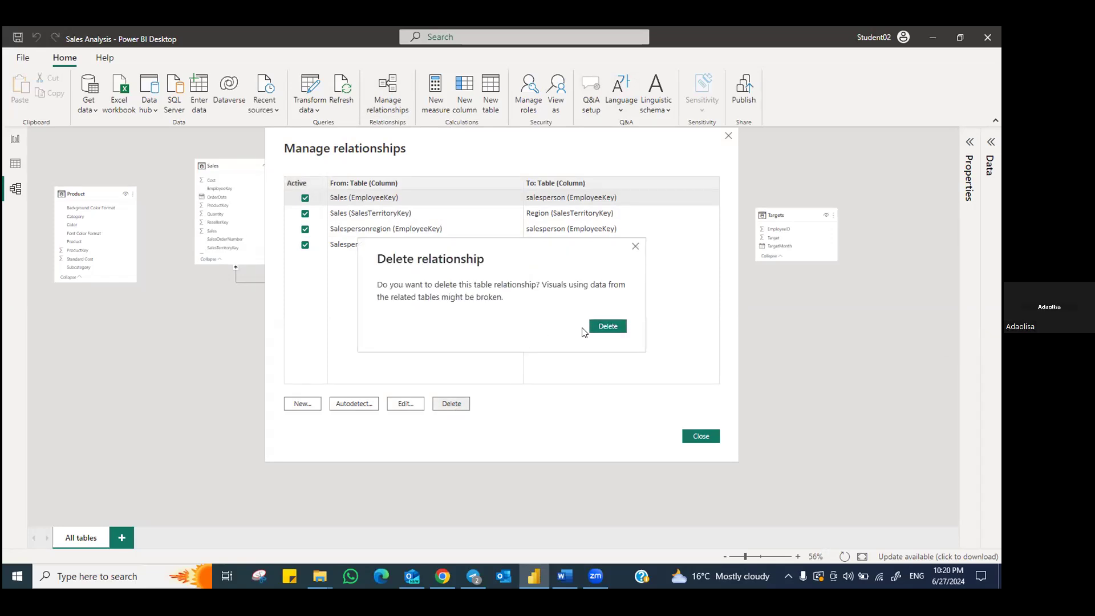
click(604, 326)
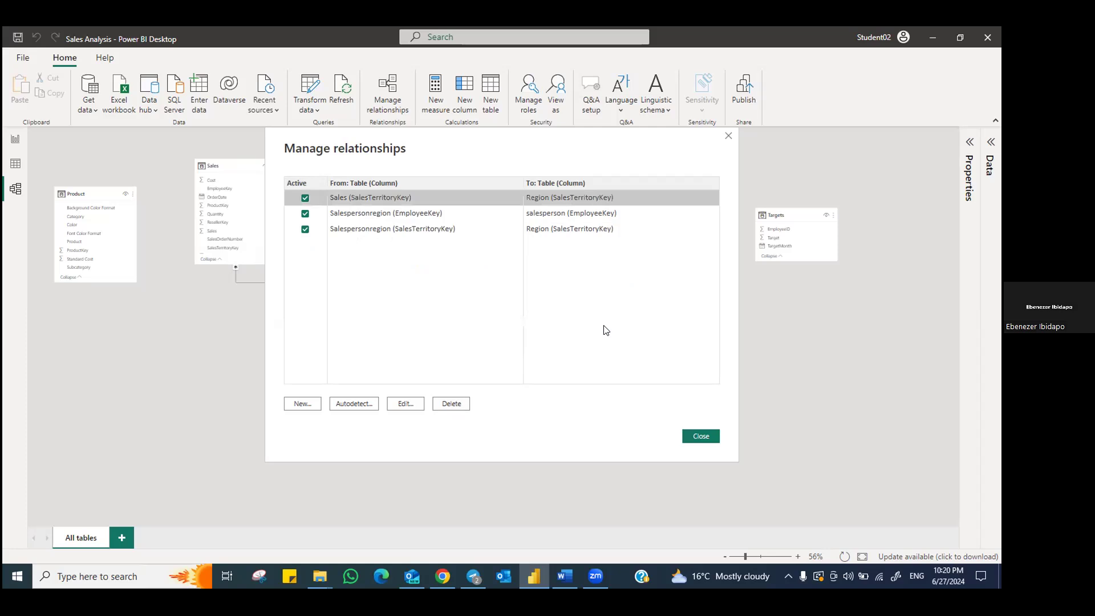
click(451, 405)
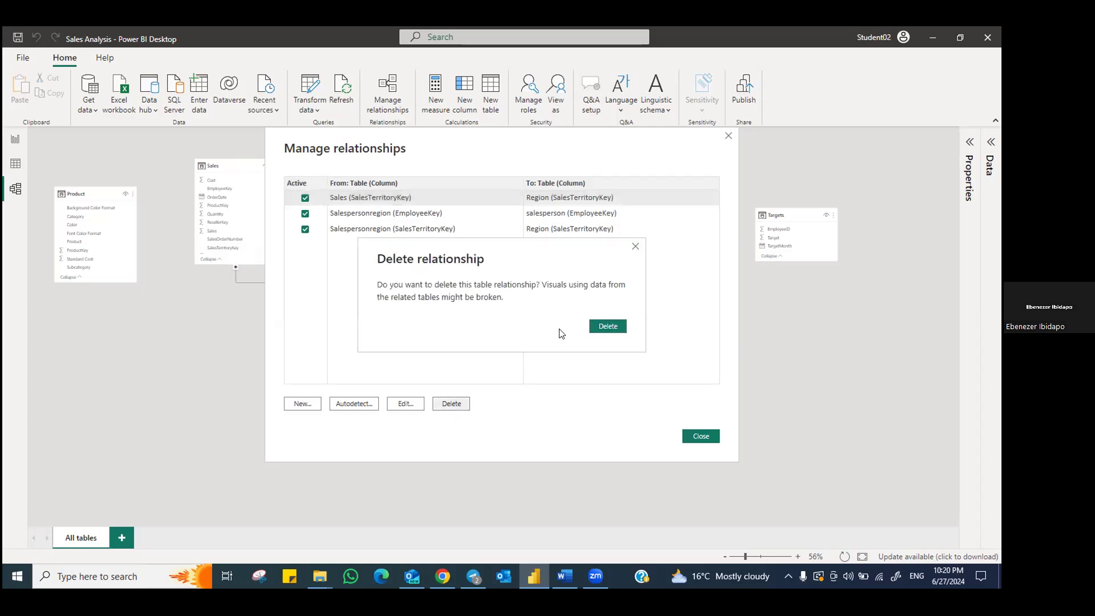
click(605, 326)
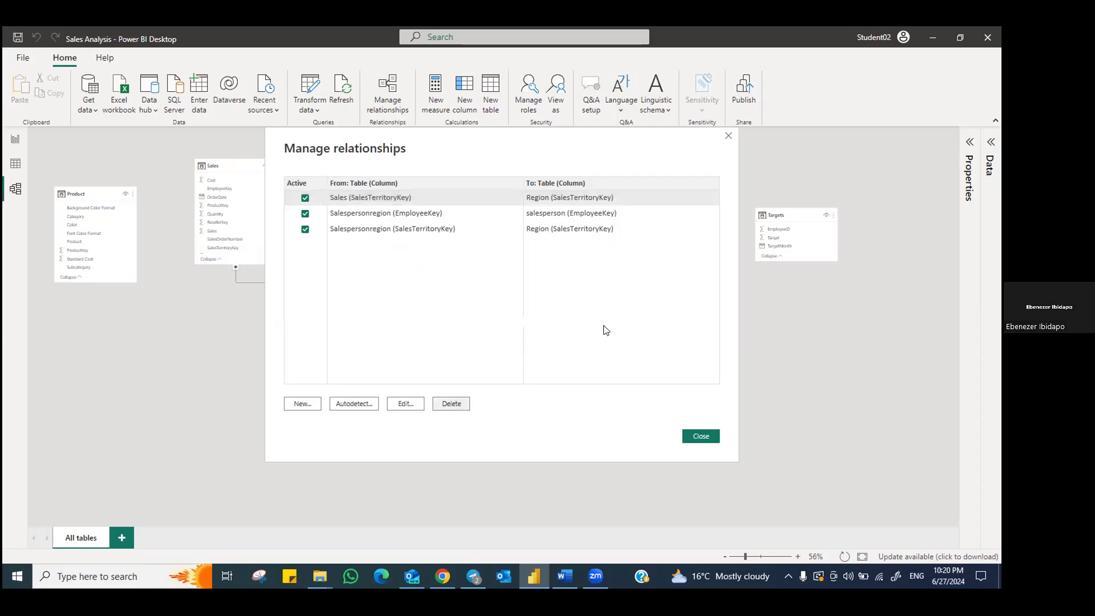
Step: Delete the Salespersonregion relationships to salesperson (EmployeeKey) and Region (SalesTerritoryKey), and close the relationship manager
click(456, 405)
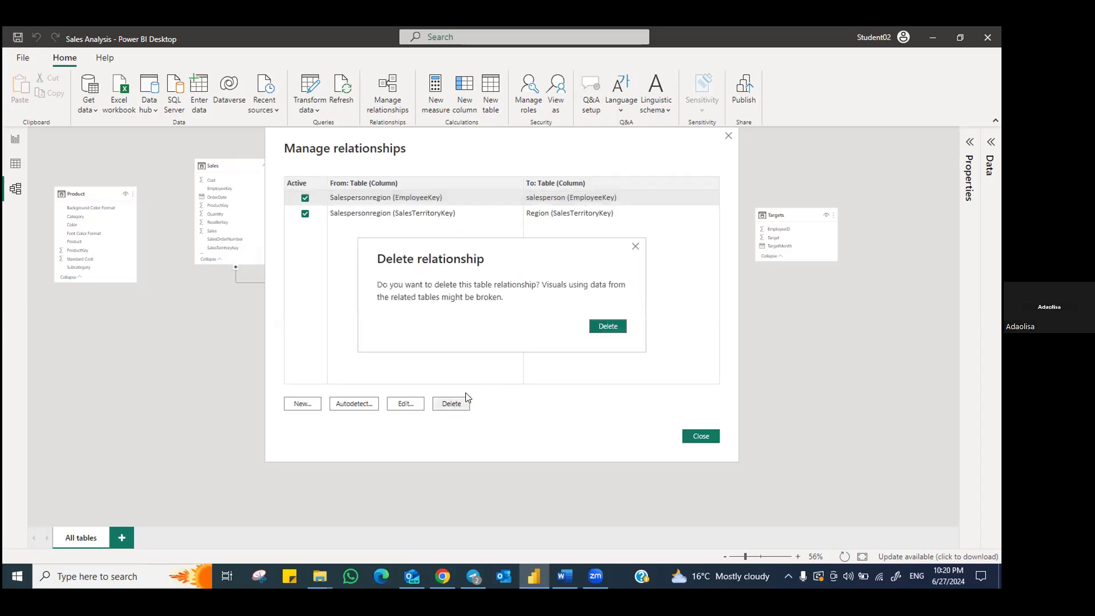
click(610, 325)
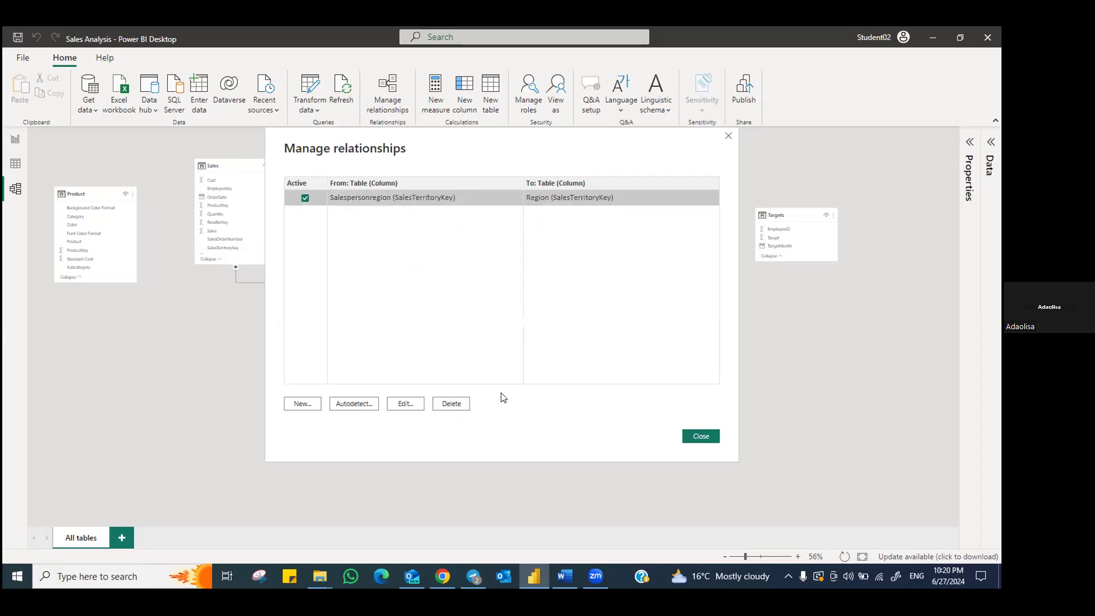
click(456, 404)
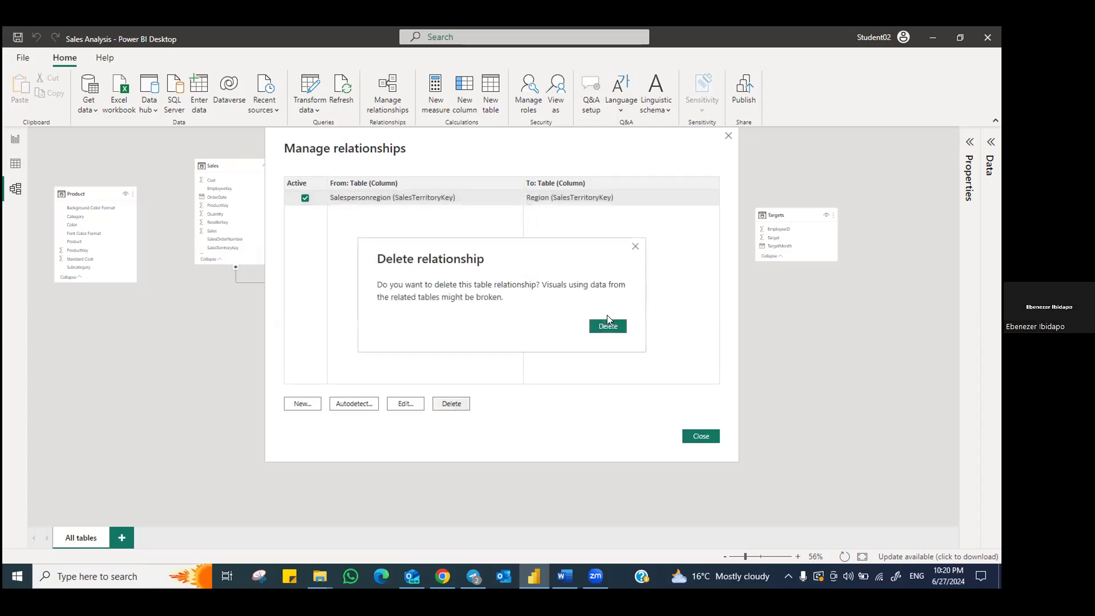
click(608, 327)
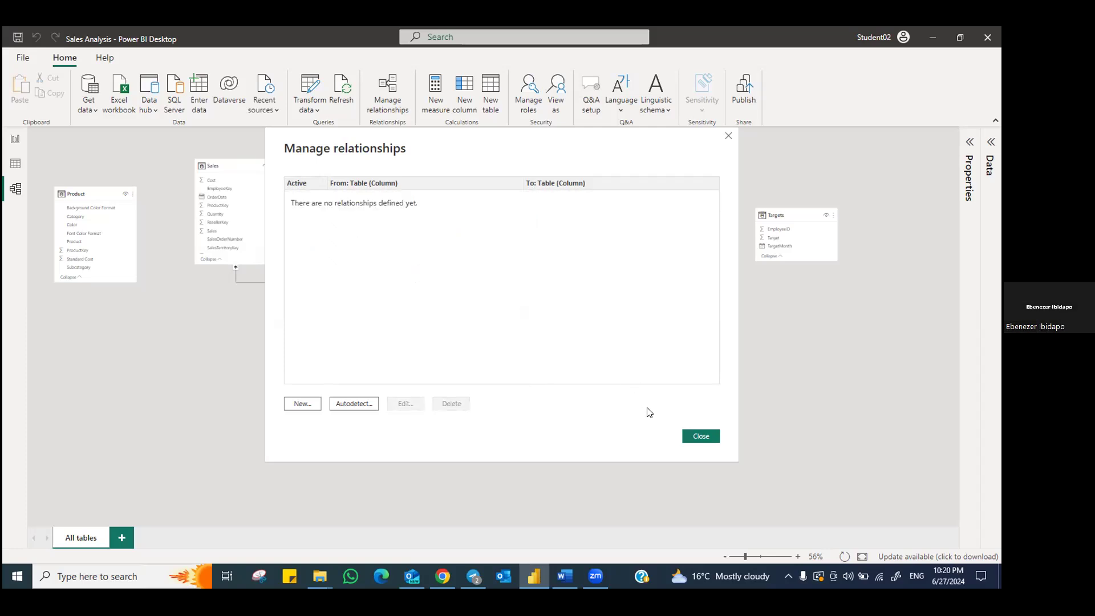
click(703, 438)
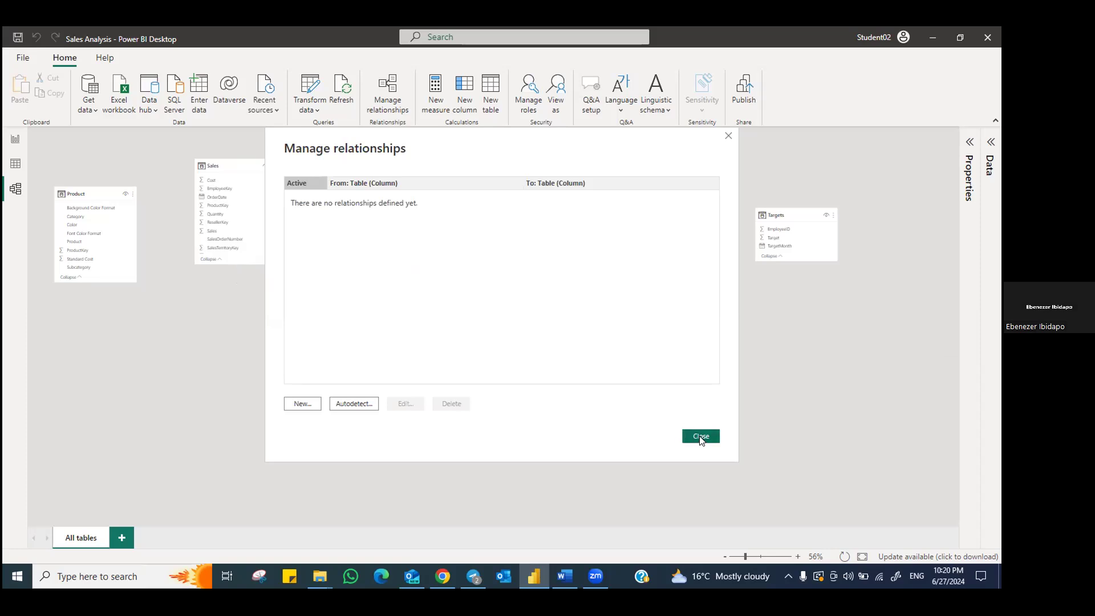
click(701, 436)
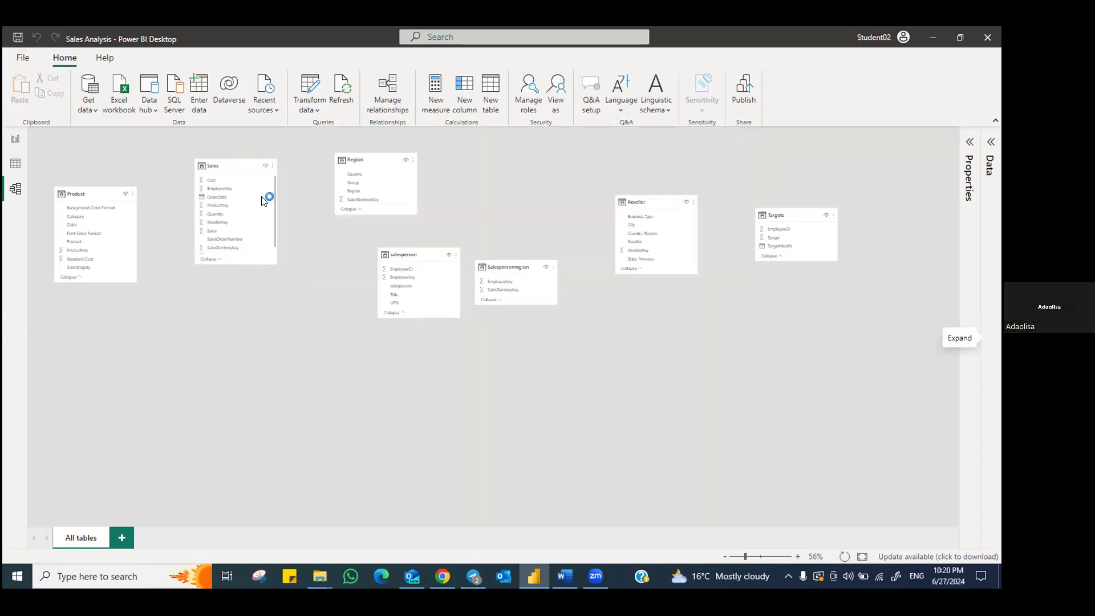
Step: Move the Sales table to the empty area below the Product table in the model diagram
click(235, 198)
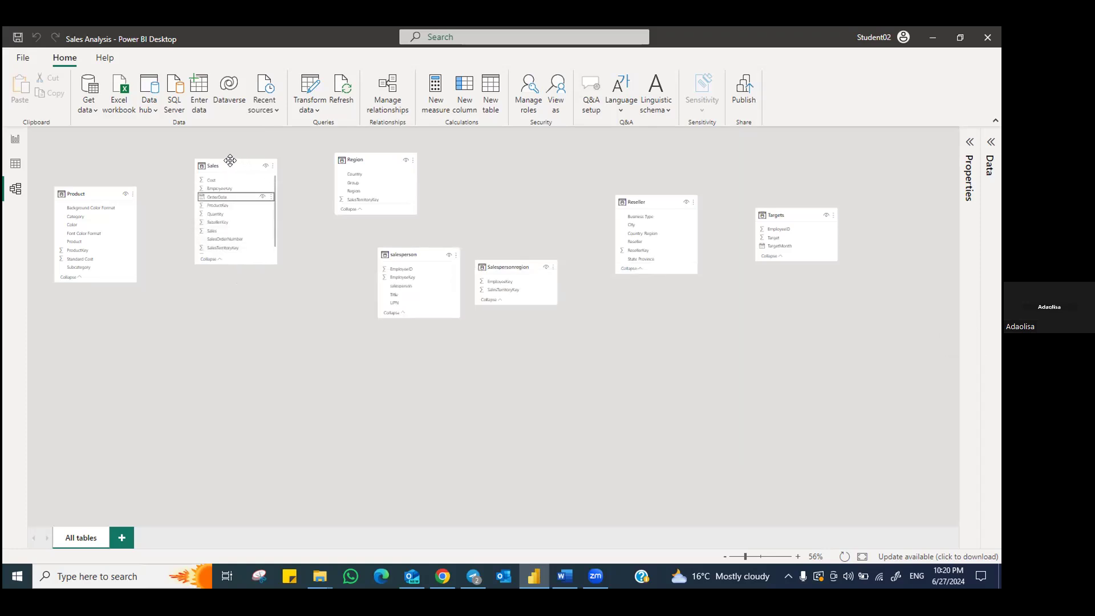
drag(230, 161, 96, 361)
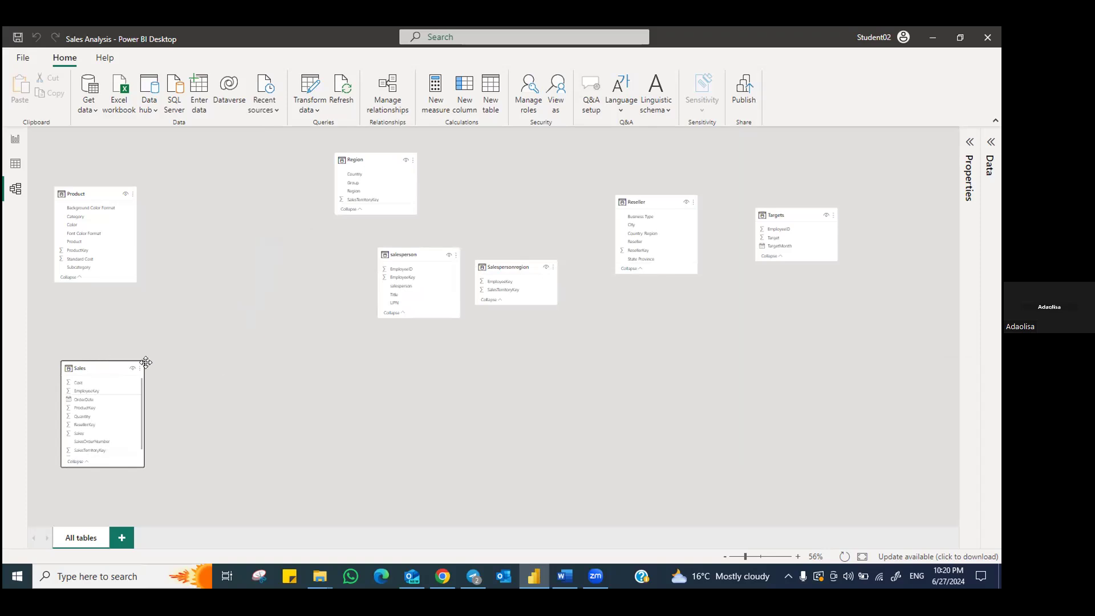
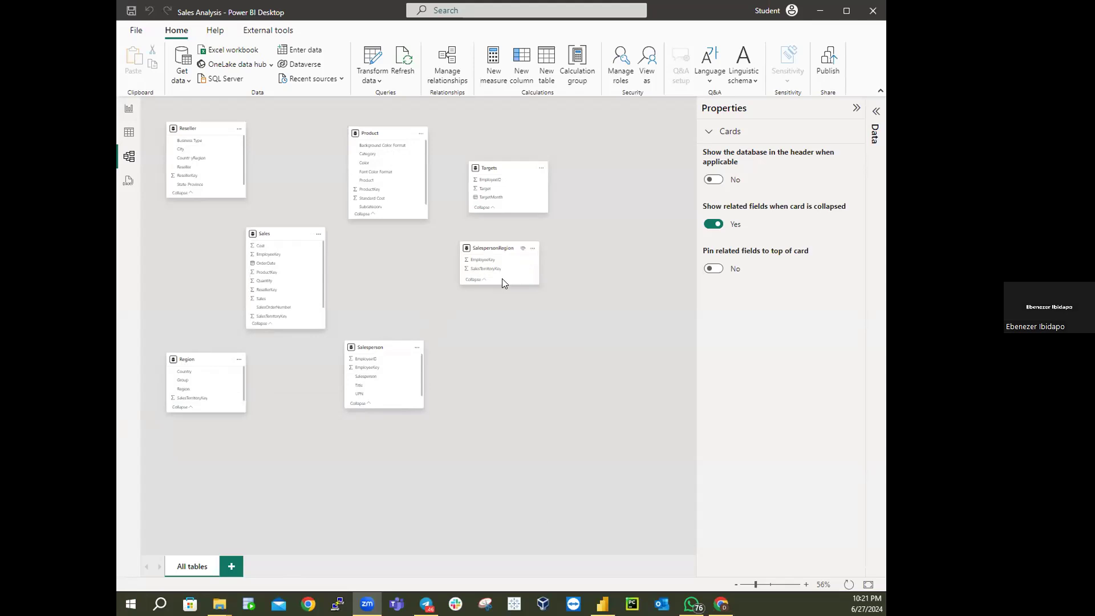
Step: Reposition the SalespersonRegion table below Targets, up and to the right of the Salesperson table
drag(513, 258, 414, 442)
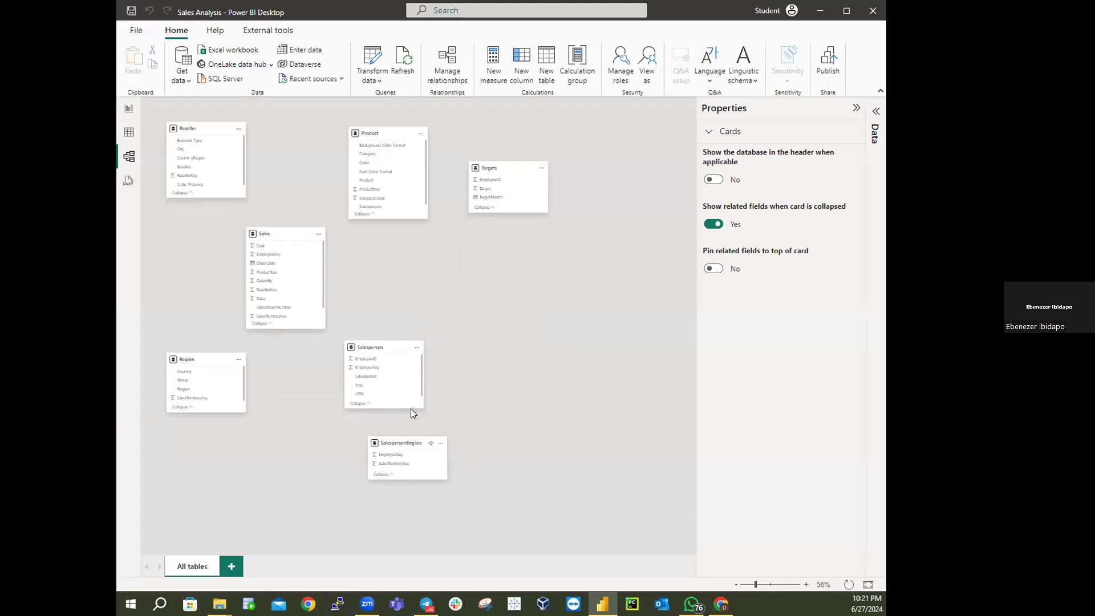
right_click(416, 359)
click(512, 297)
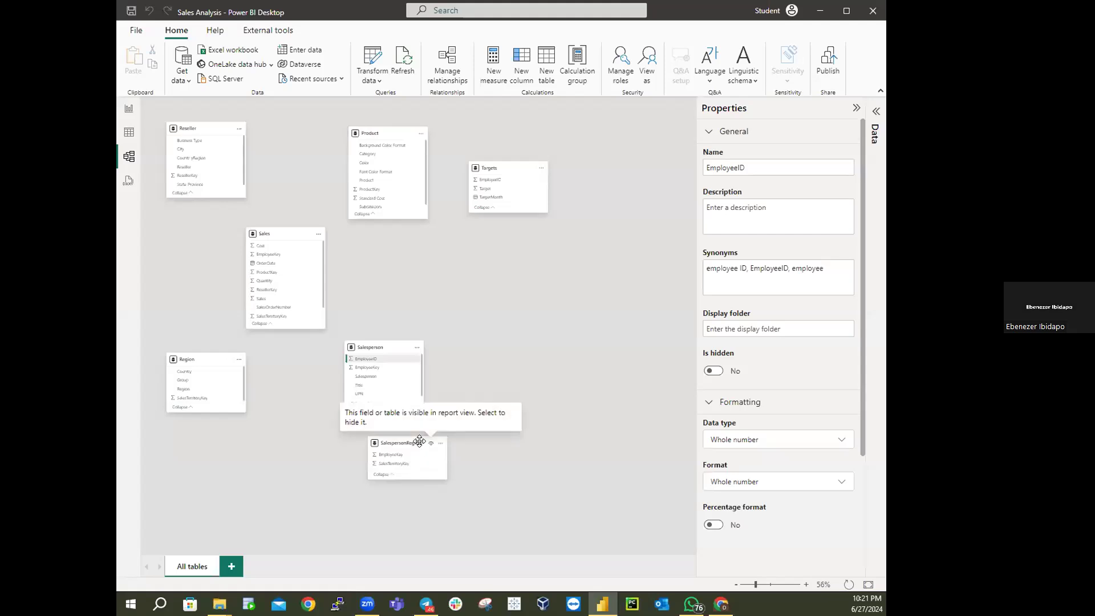
drag(414, 436, 506, 286)
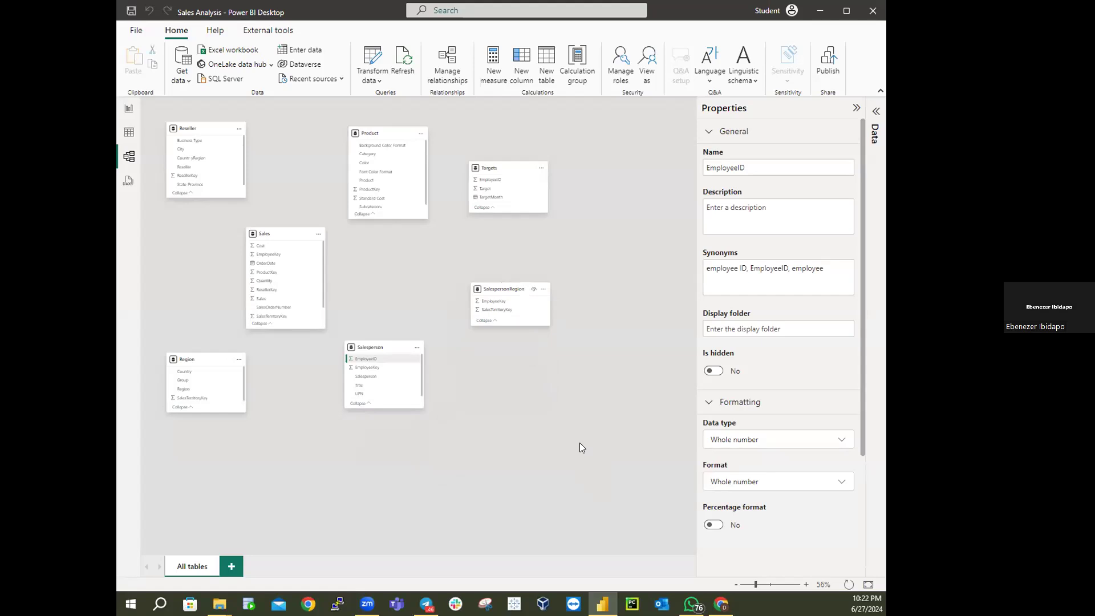
right_click(580, 441)
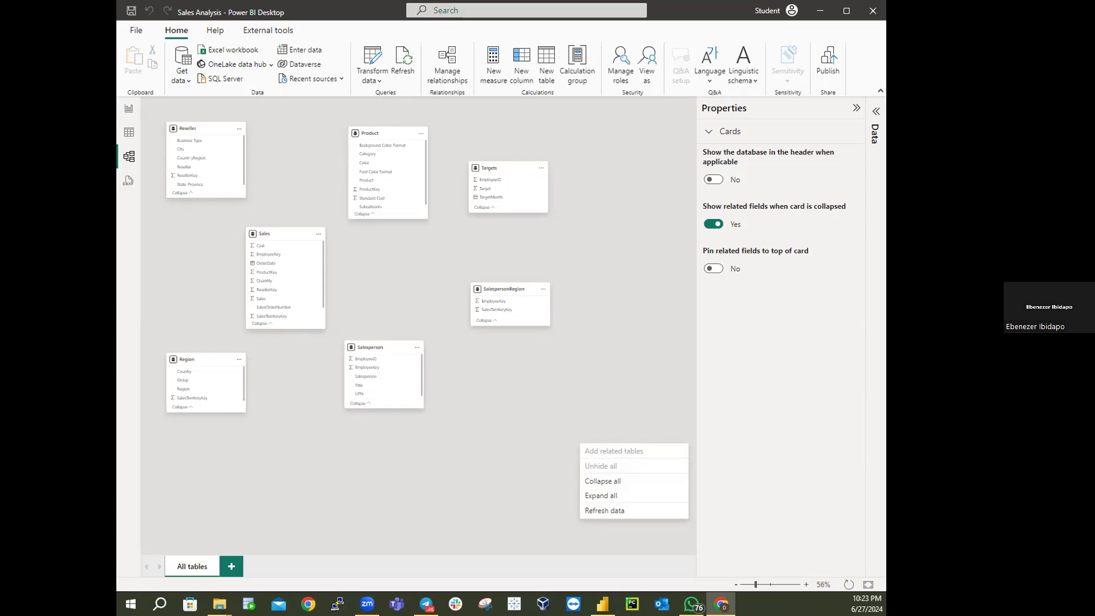
click(632, 372)
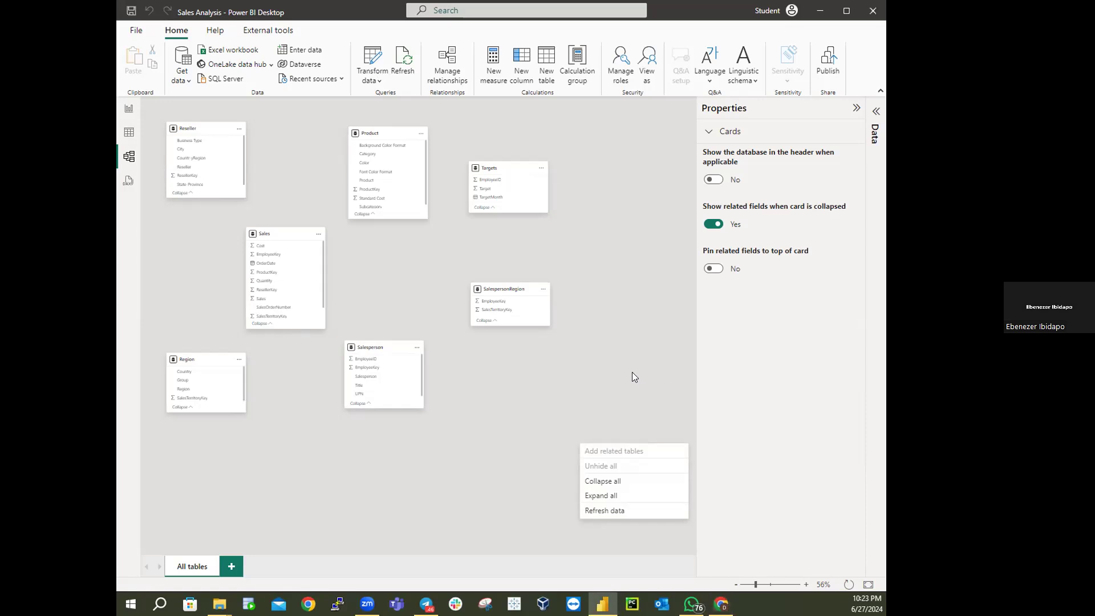
click(632, 373)
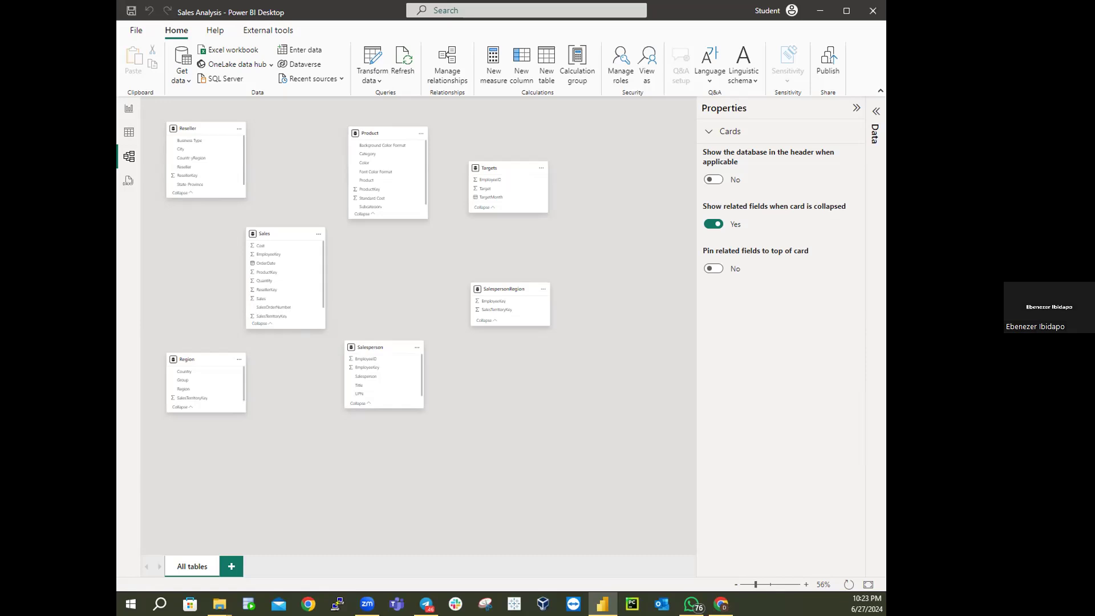
Step: In the Report view, expand all tables in the Data pane to review their fields, and collapse them all again
click(129, 108)
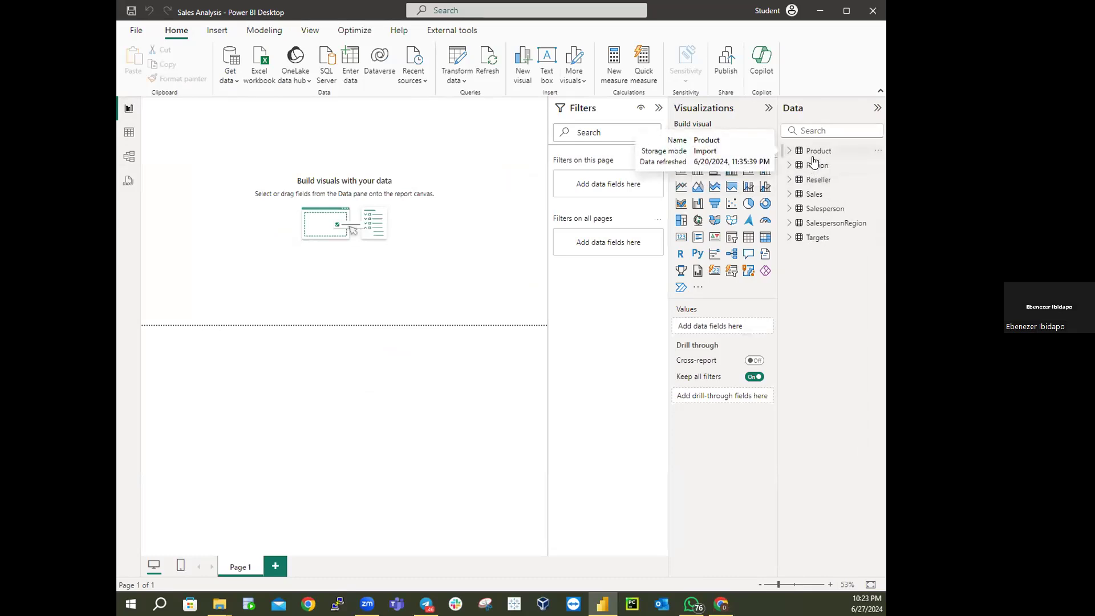
right_click(800, 271)
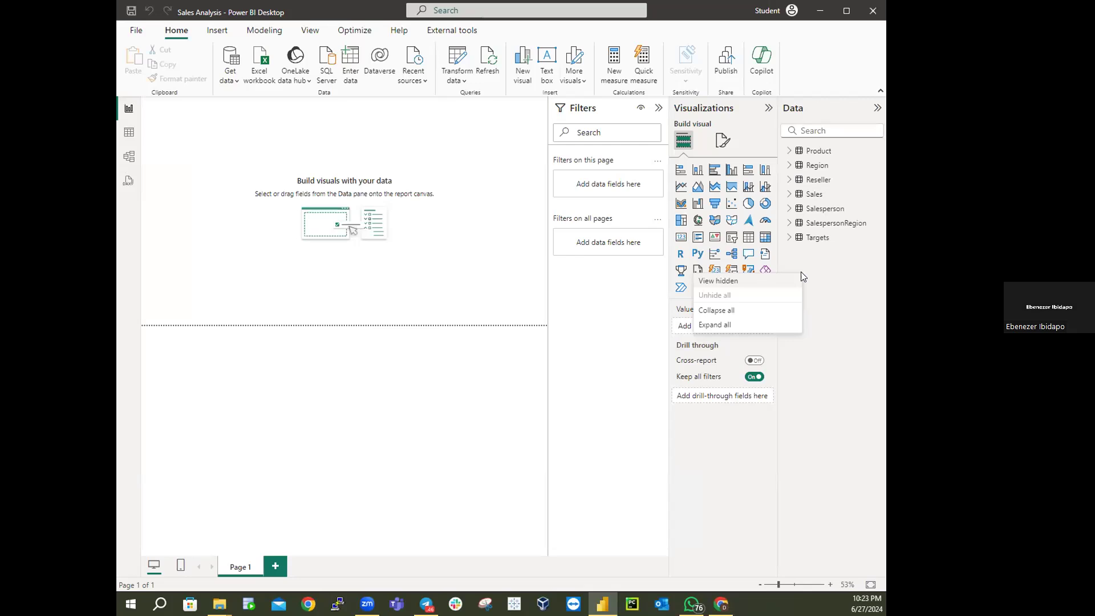
click(705, 330)
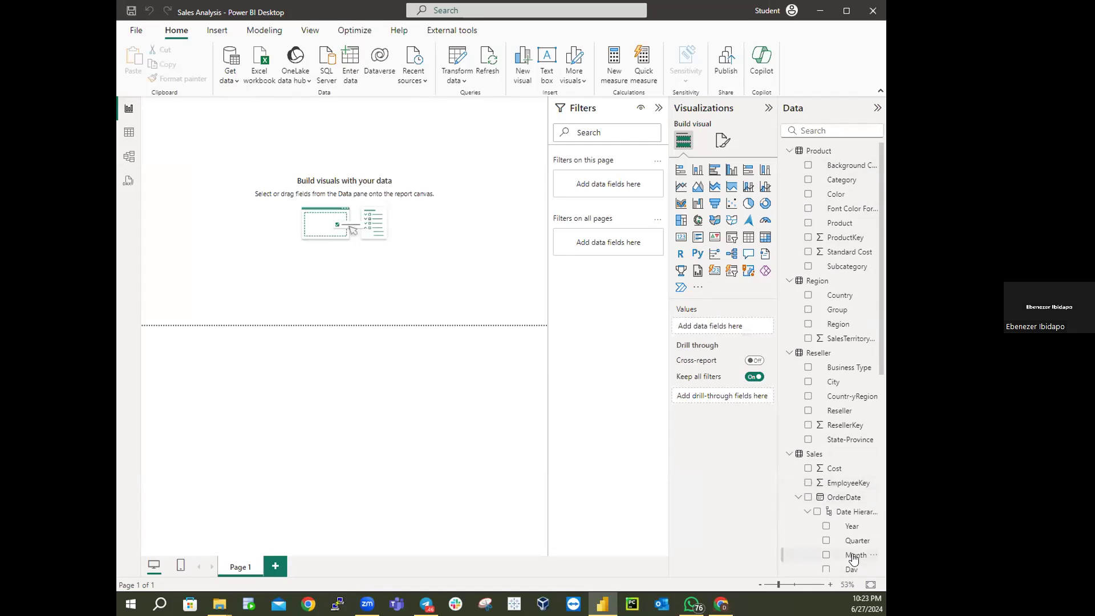
scroll(849, 537, down, 6)
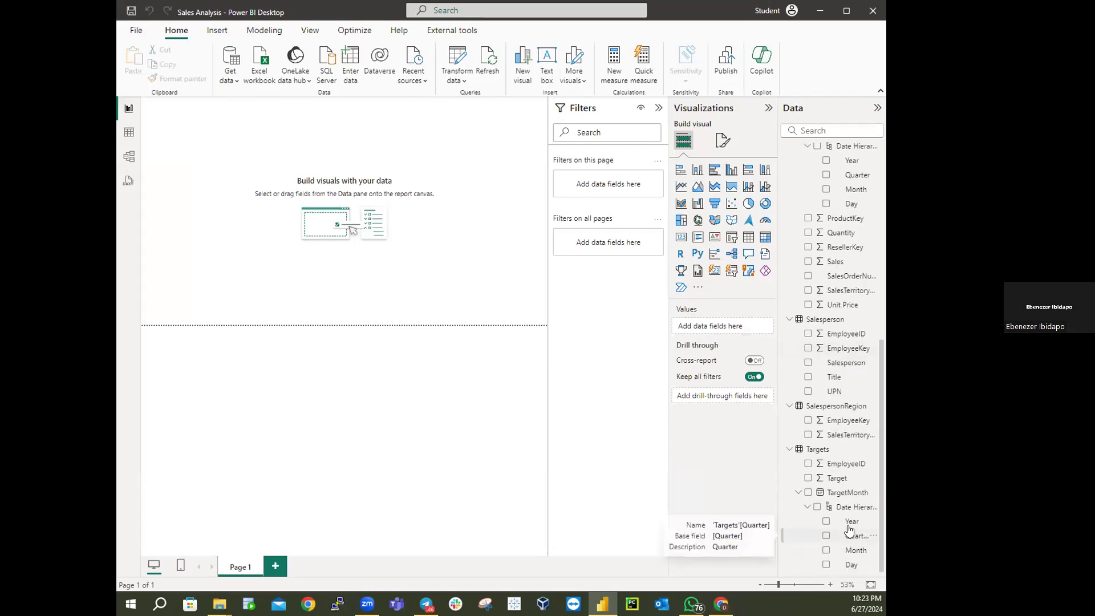
scroll(836, 413, up, 6)
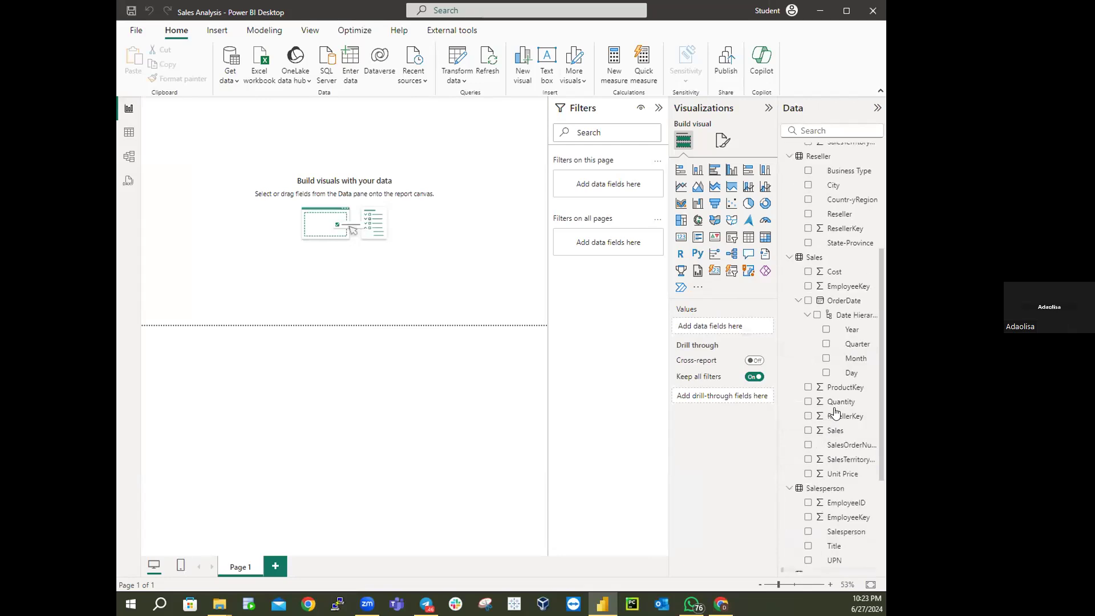
scroll(835, 413, down, 6)
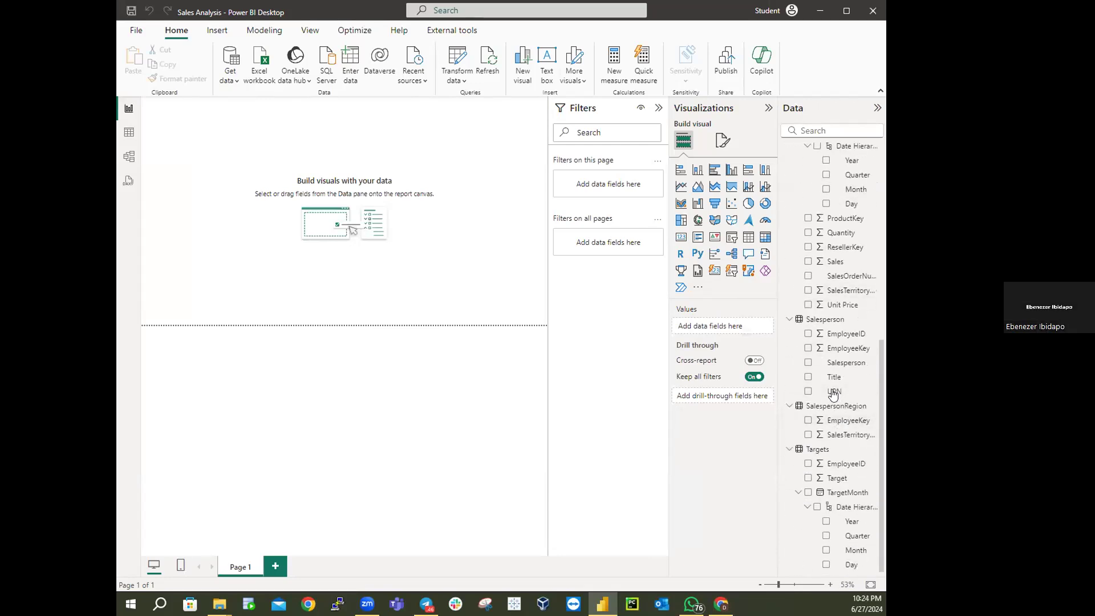
right_click(810, 552)
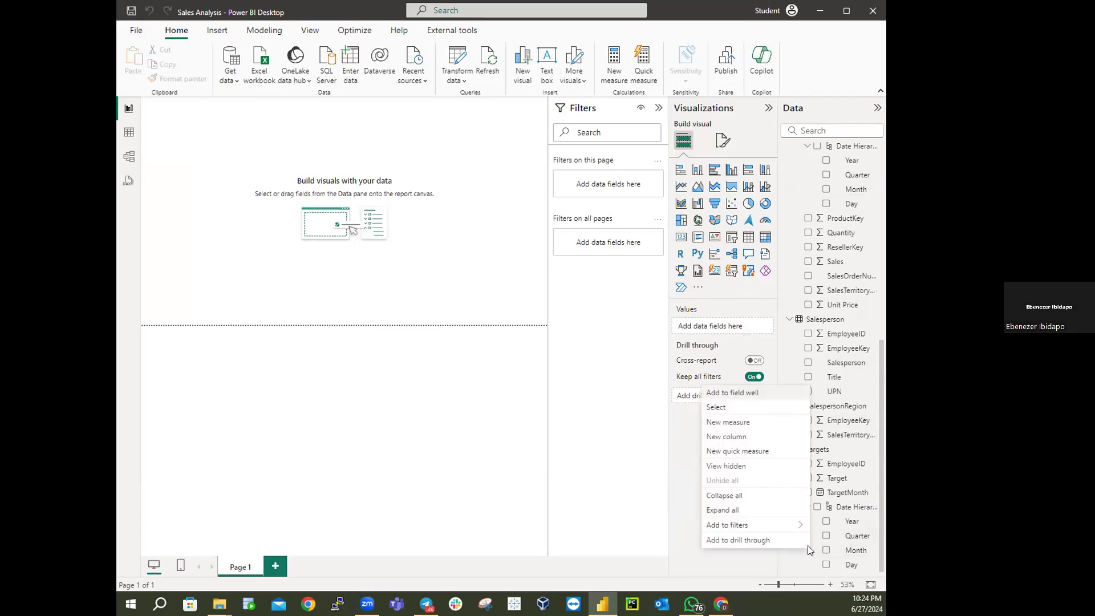
click(738, 498)
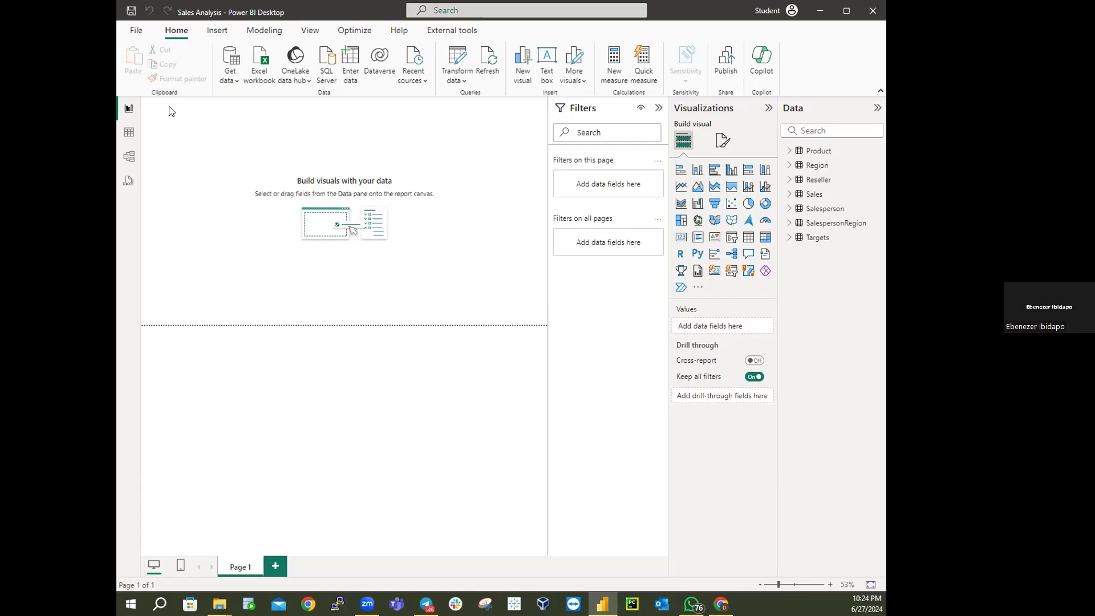
Step: Revisit the model diagram briefly, and on the report page create a table visual from the Product table's Category field
click(130, 158)
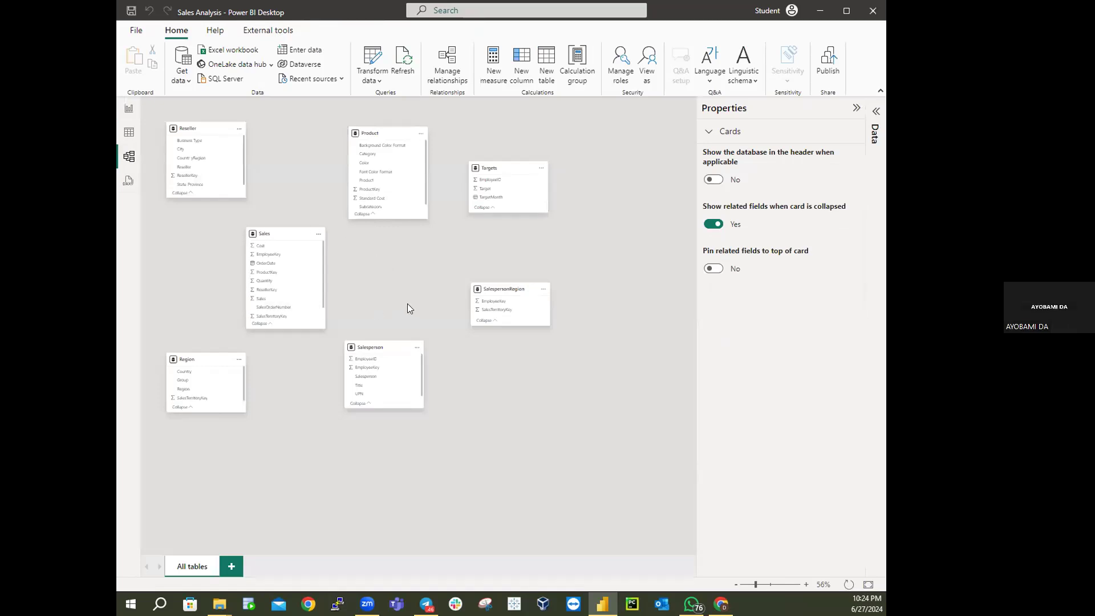
click(129, 109)
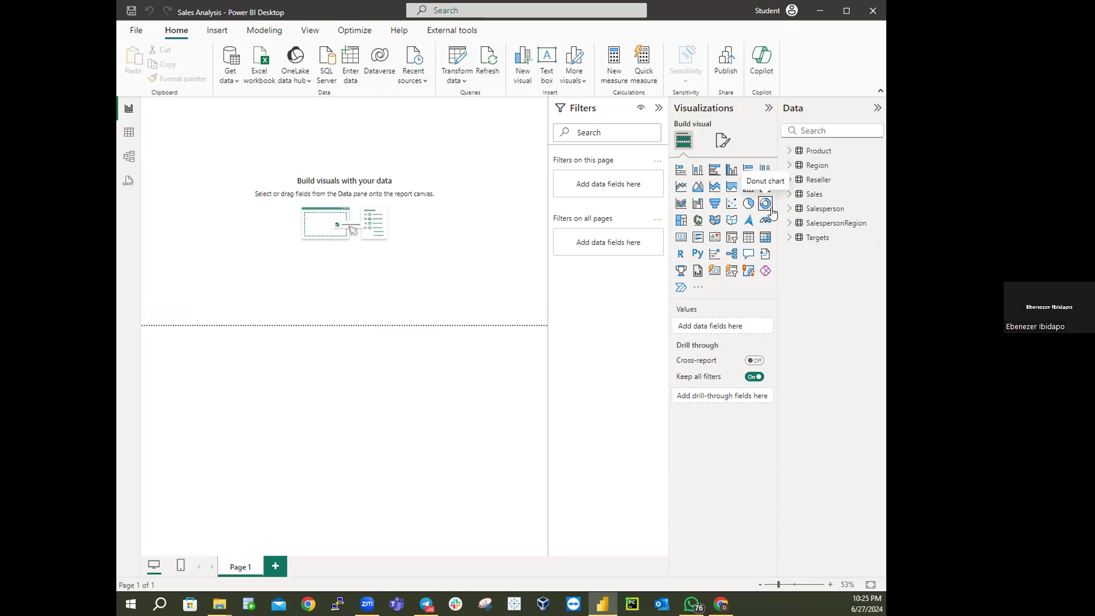
click(789, 151)
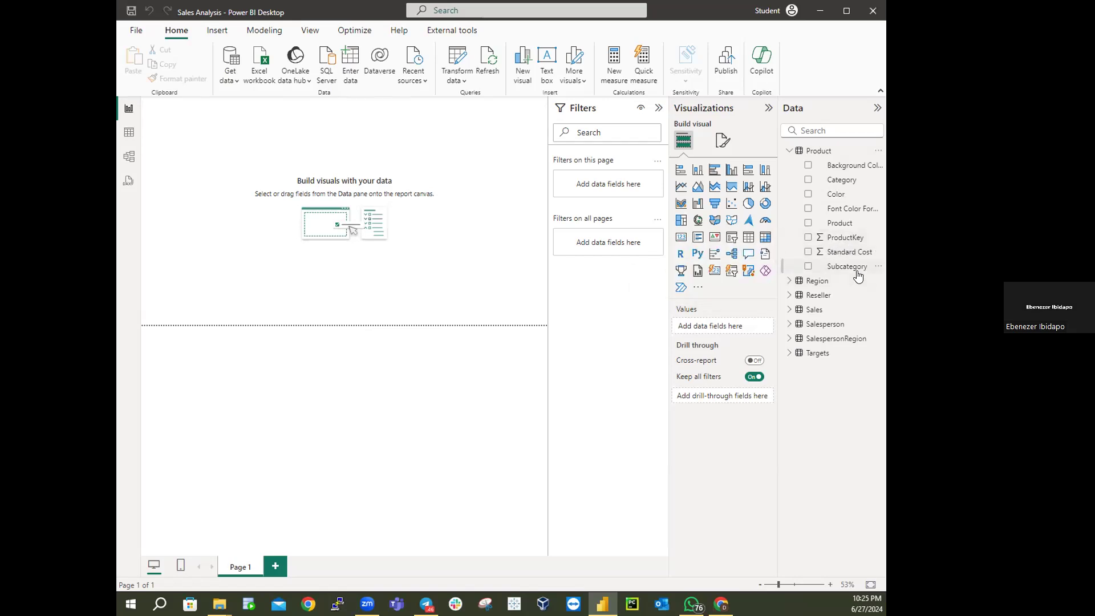
click(808, 180)
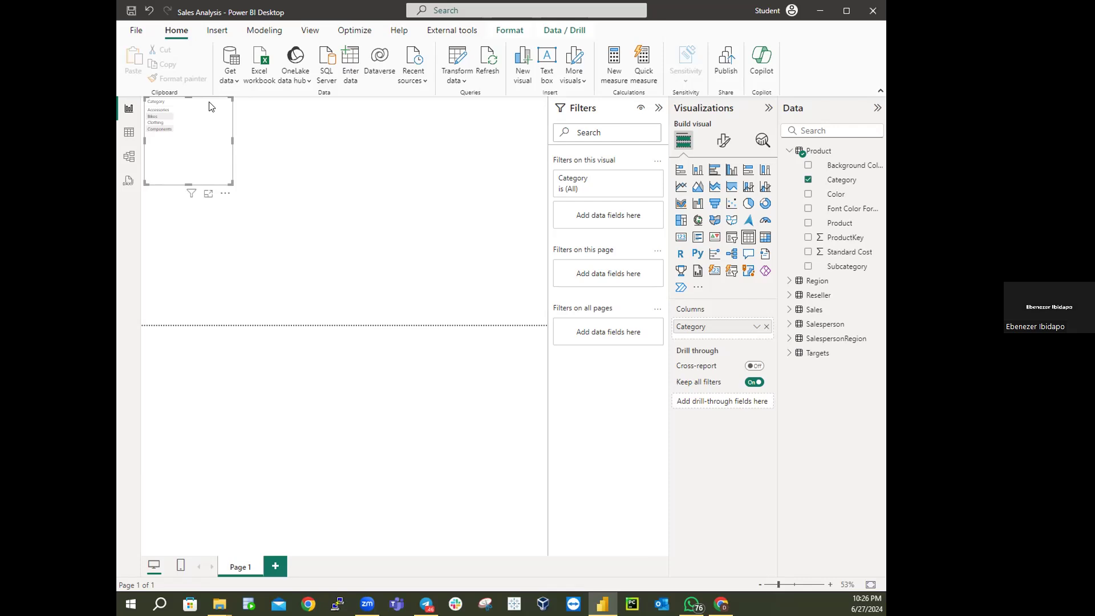
Step: Shift the Category table visual slightly in from the upper-left corner of the report page
drag(204, 100, 215, 112)
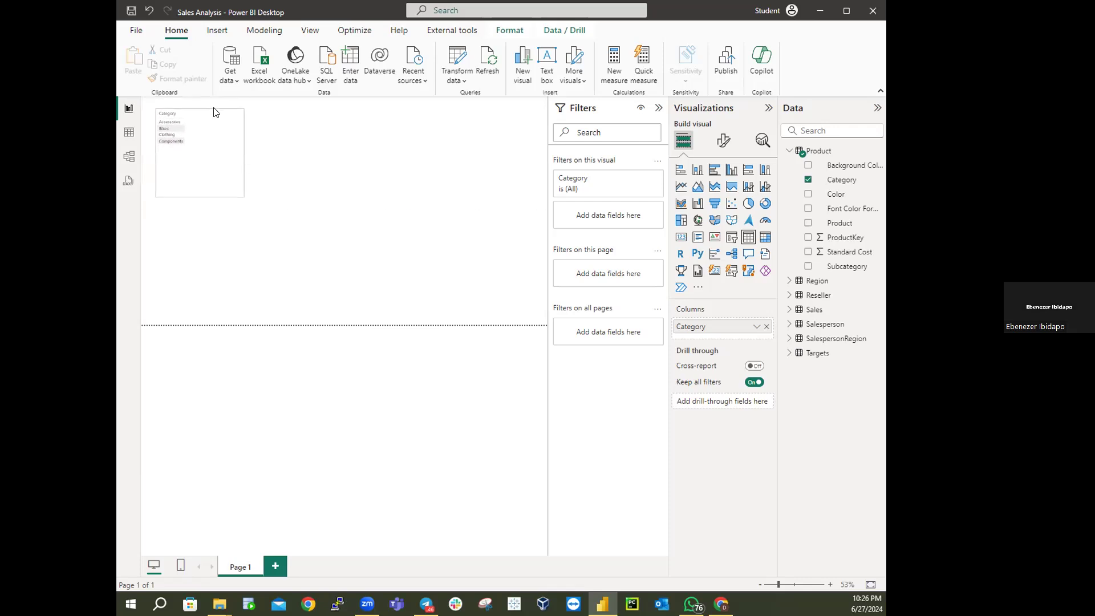
drag(216, 112, 206, 106)
right_click(205, 105)
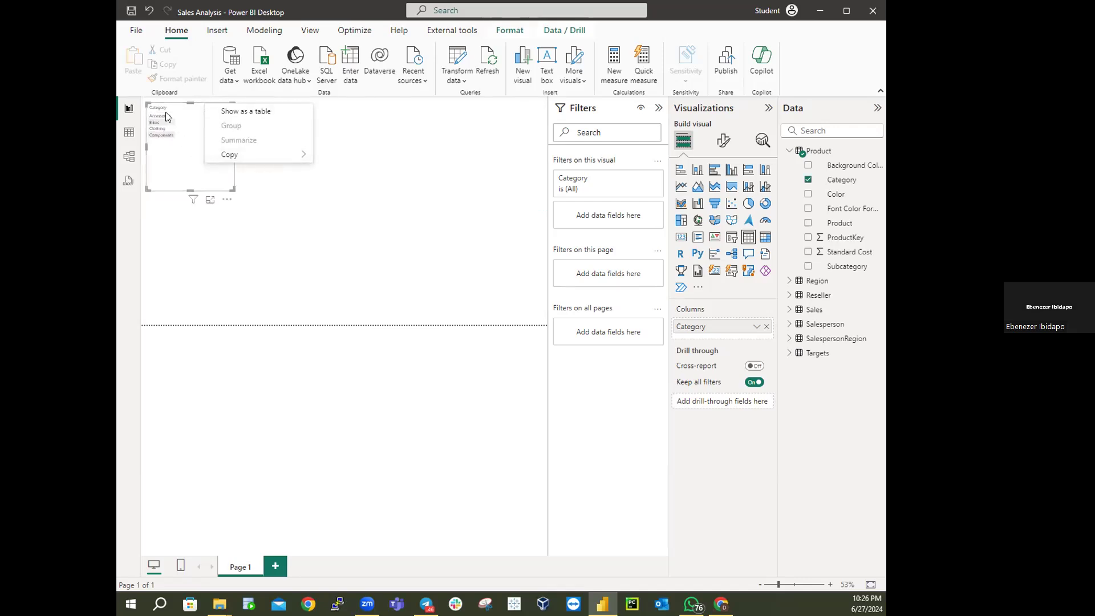
click(459, 219)
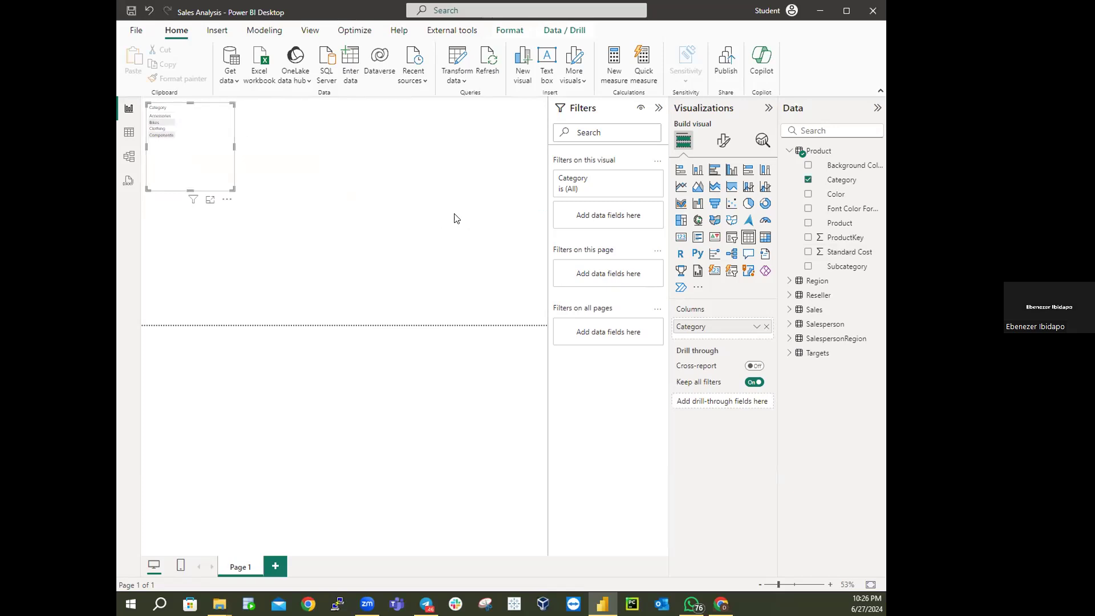
click(239, 143)
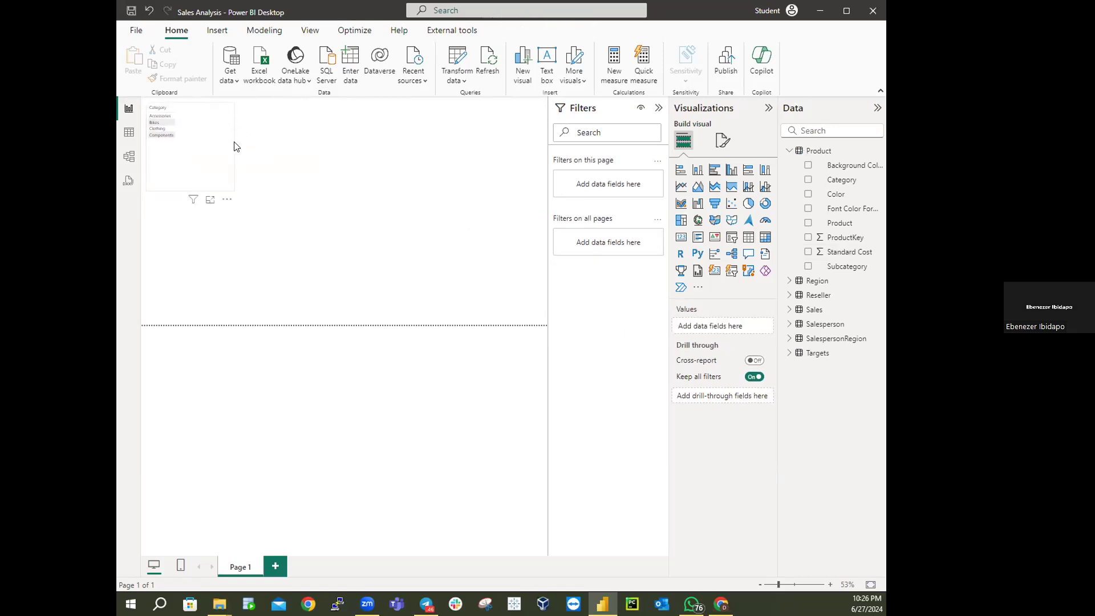
click(214, 112)
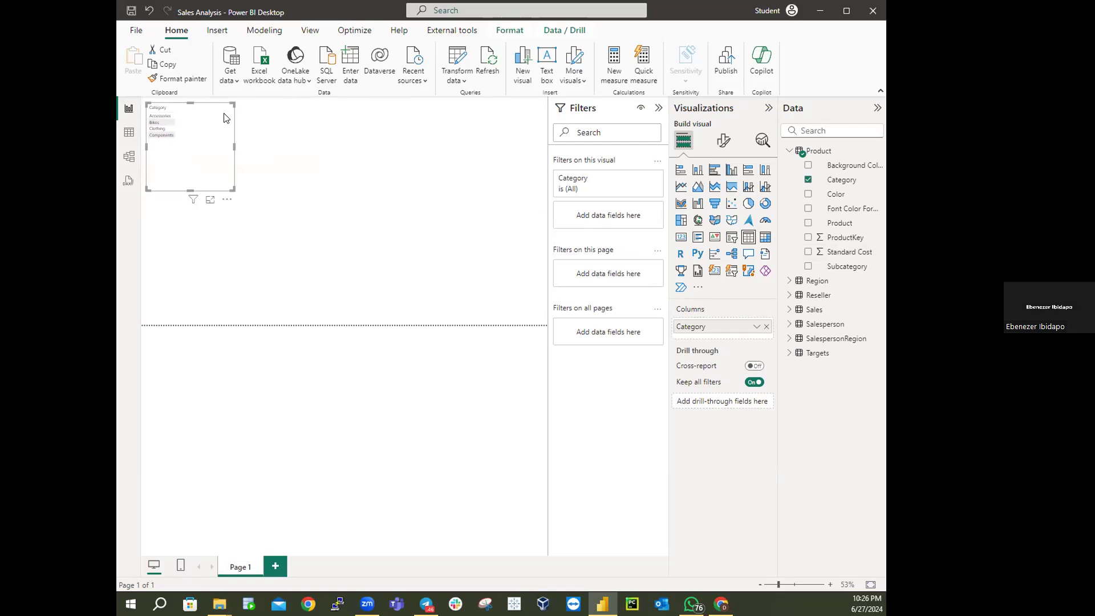
right_click(224, 116)
click(292, 208)
click(308, 266)
click(171, 164)
right_click(181, 141)
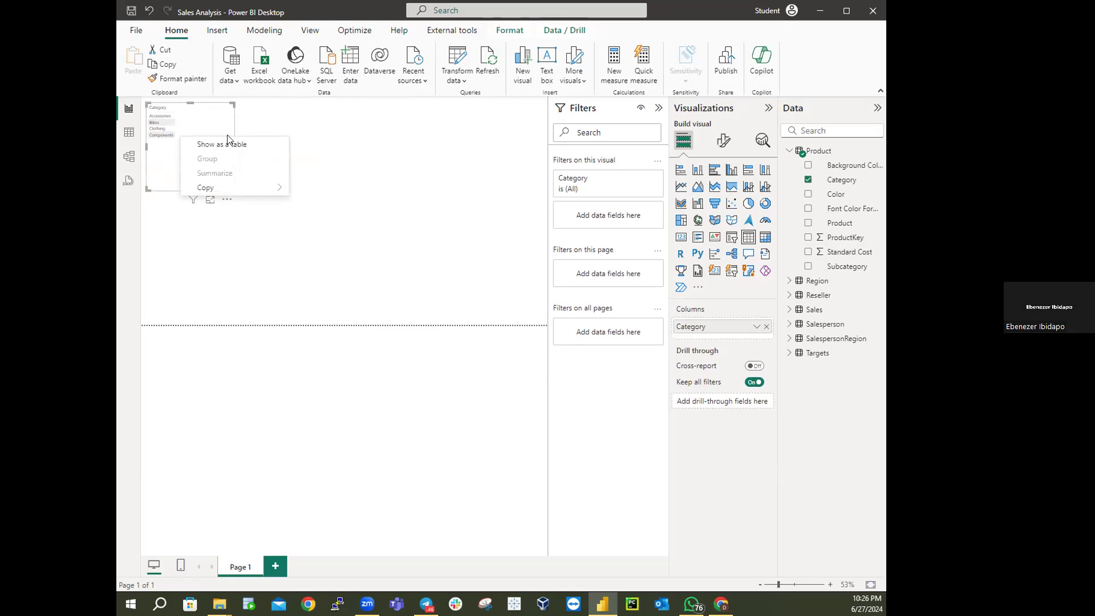
mouse_move(264, 187)
click(443, 162)
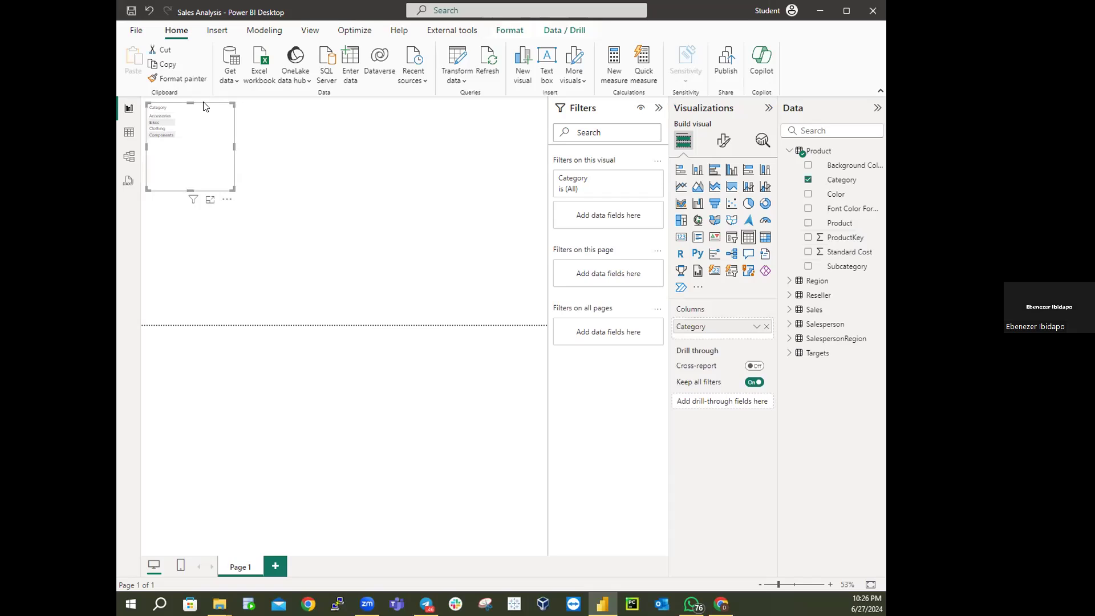
Step: Move the Category table visual slightly down and to the right, and enlarge it to roughly twice its width
mouse_move(206, 106)
mouse_down()
mouse_move(215, 135)
mouse_move(263, 132)
mouse_move(209, 118)
mouse_up()
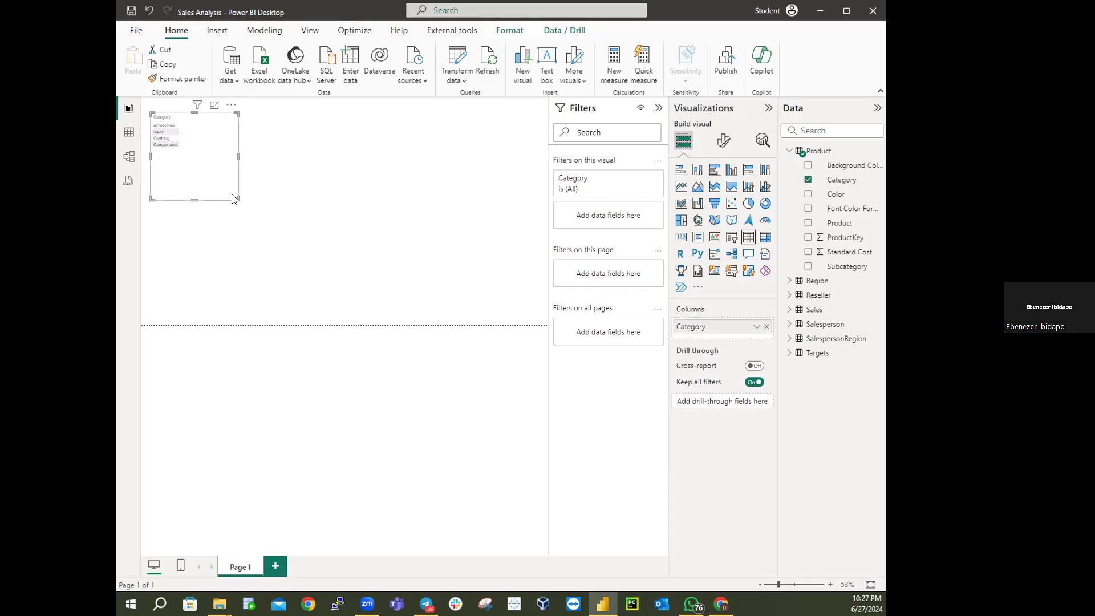
drag(238, 199, 346, 232)
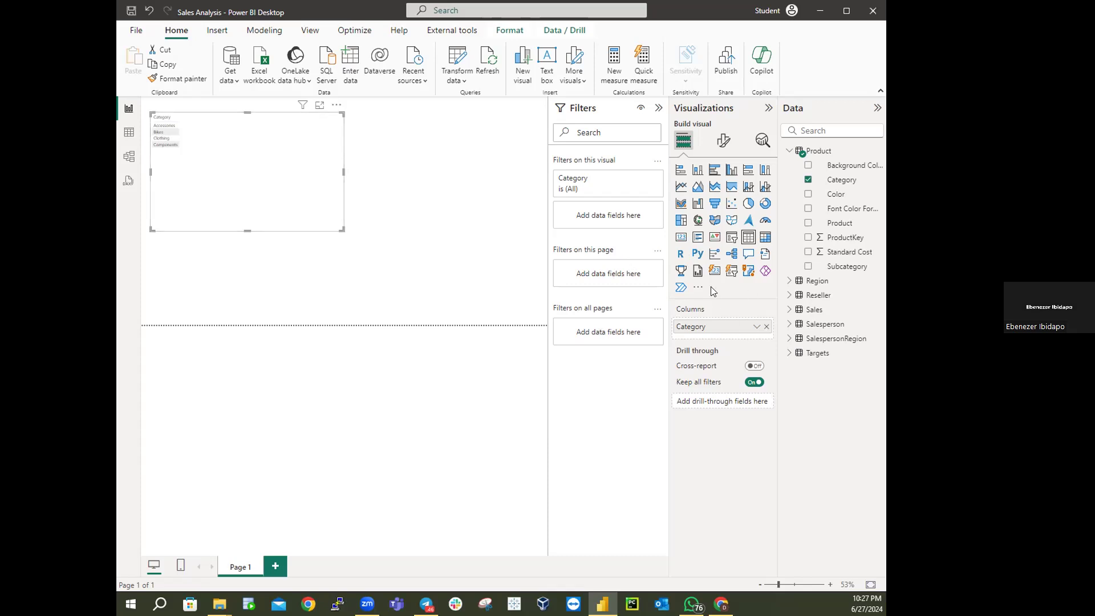
Step: Format the Category table's column headers in Times New Roman at font size 20
click(721, 144)
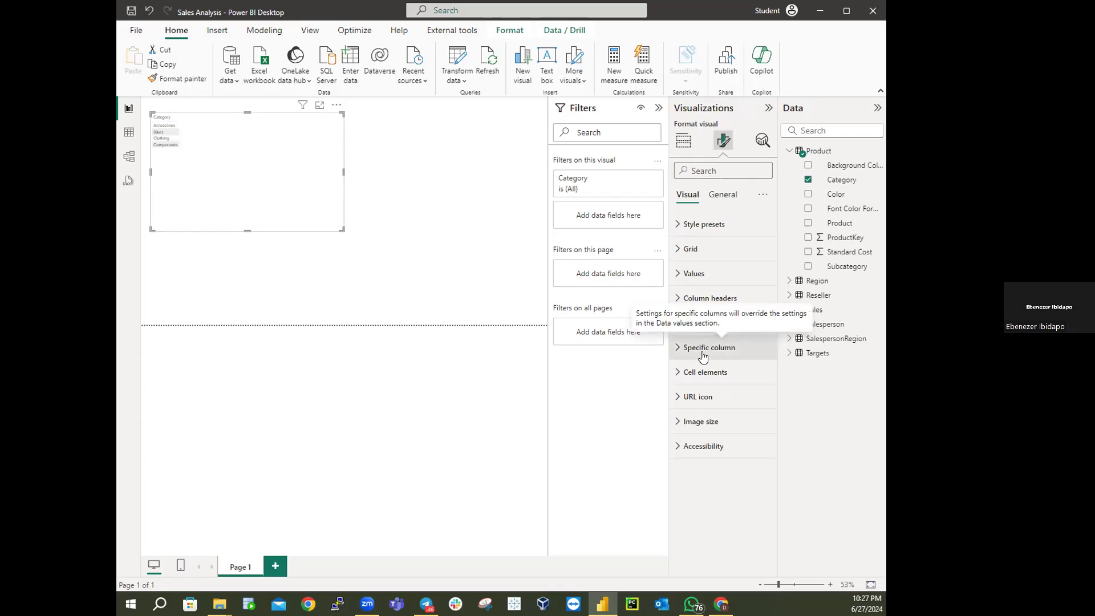
click(679, 305)
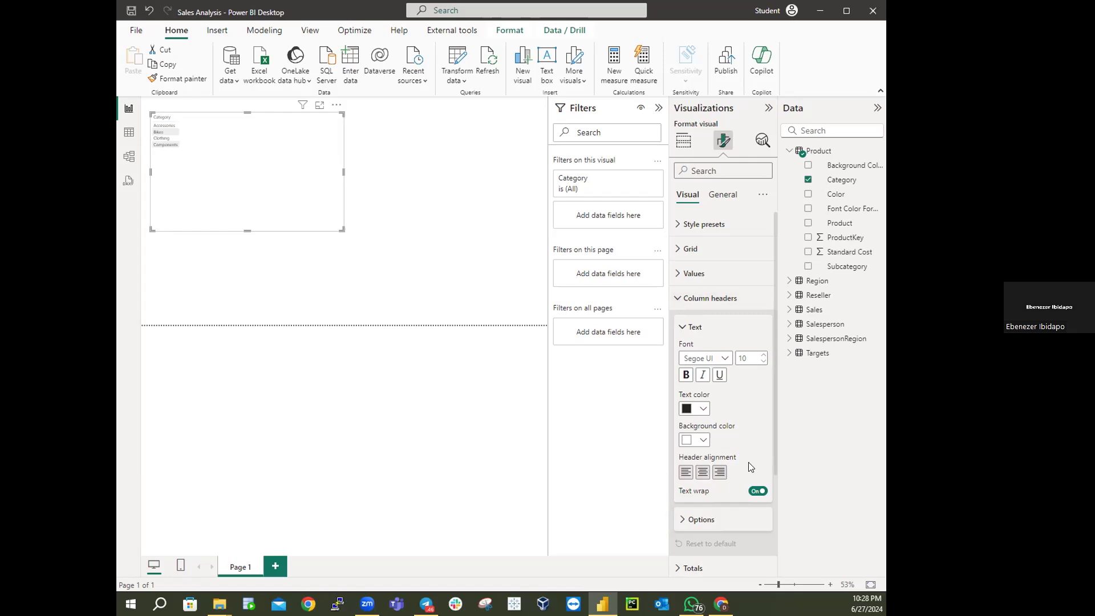
click(726, 359)
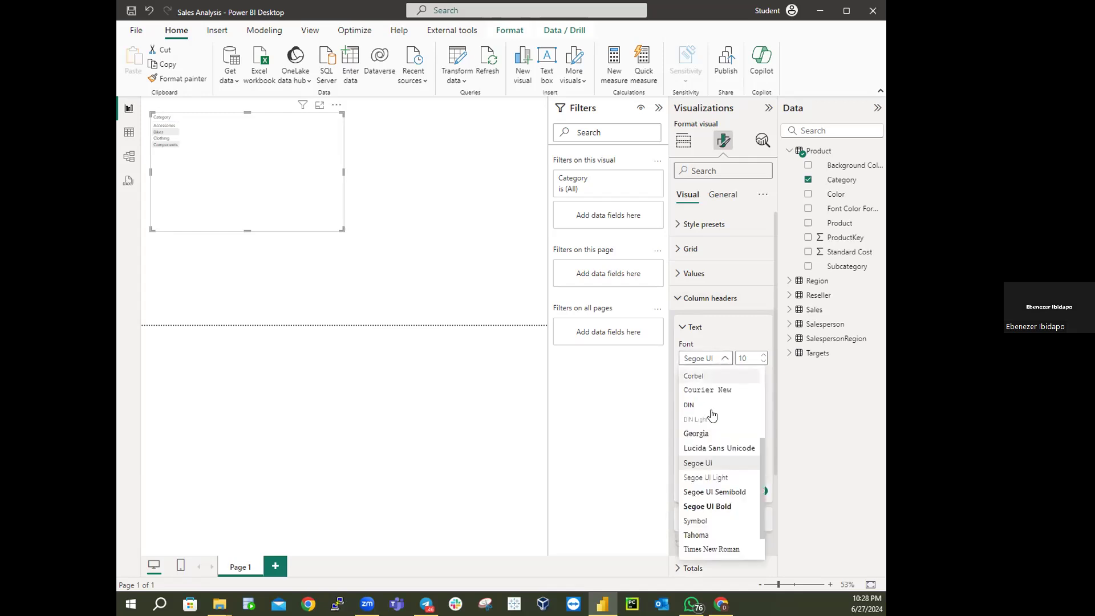
click(691, 550)
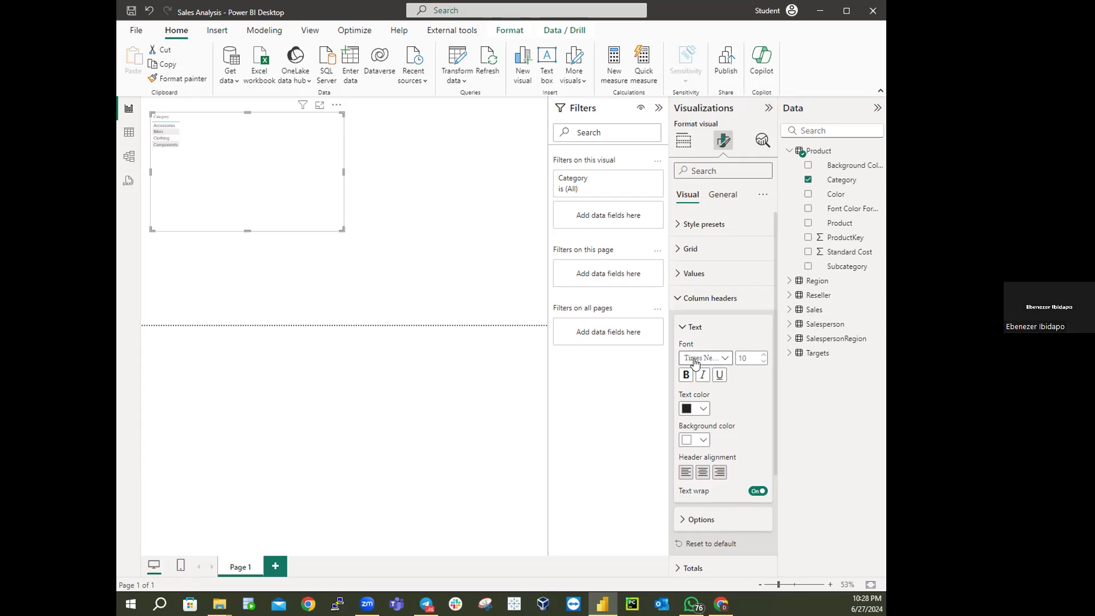
double_click(749, 358)
text(2)
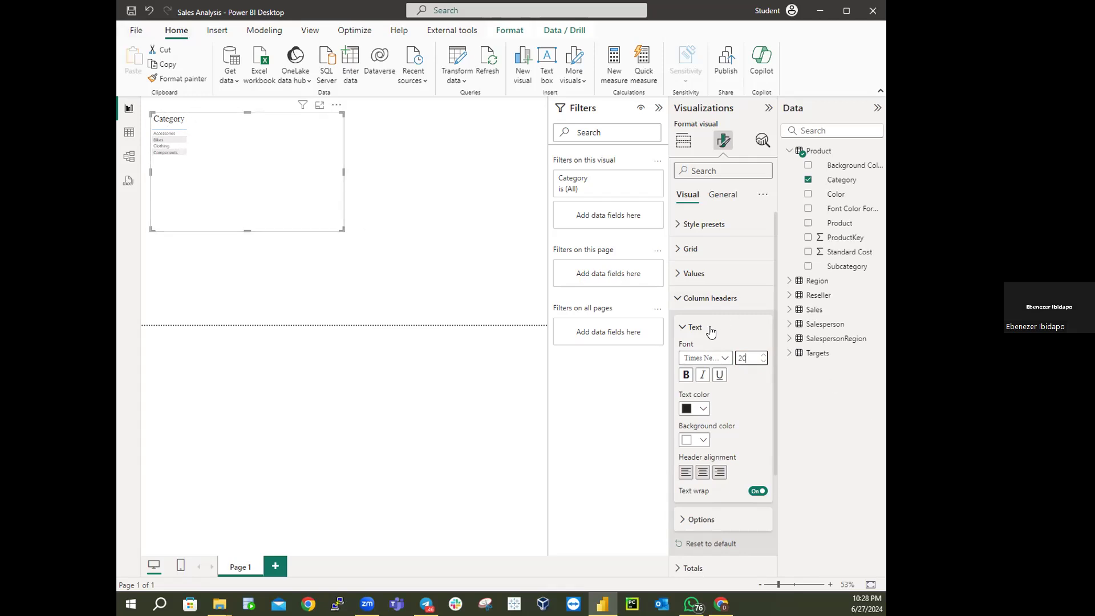
click(677, 299)
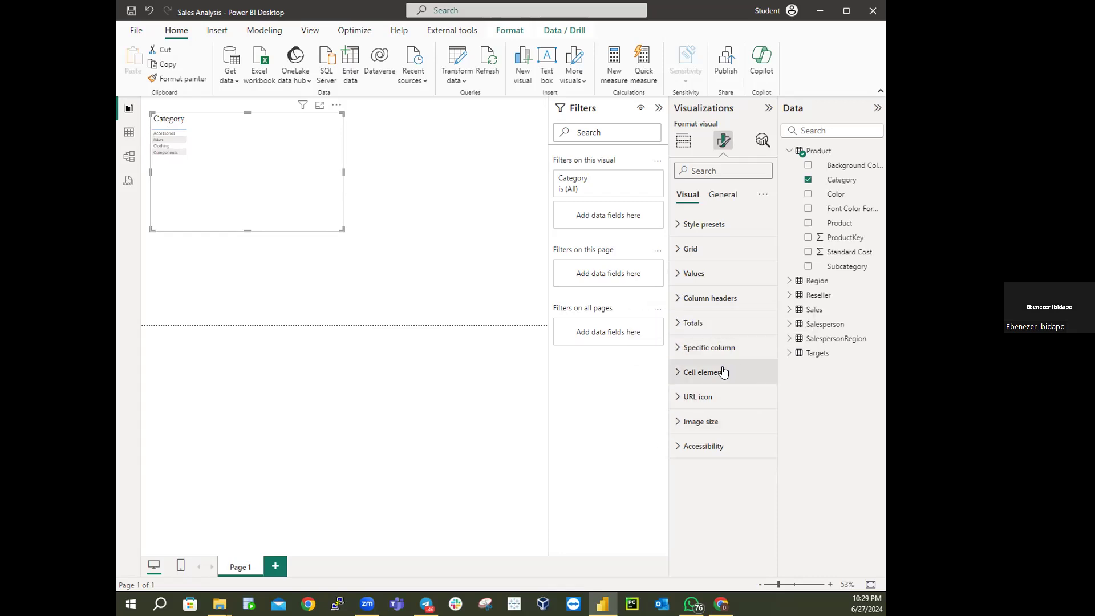
click(674, 305)
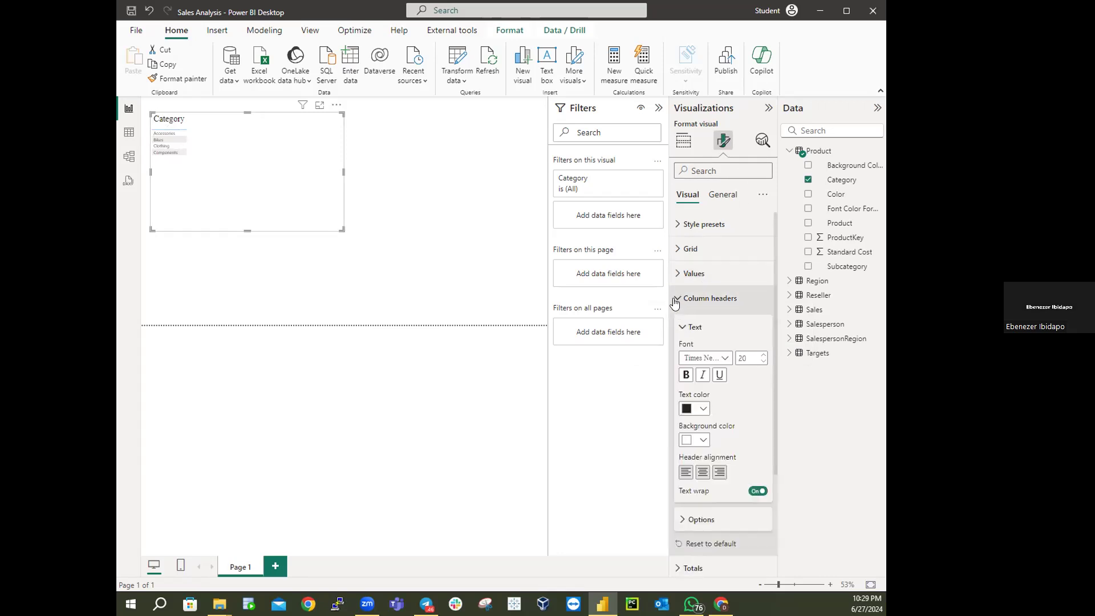
scroll(724, 376, down, 3)
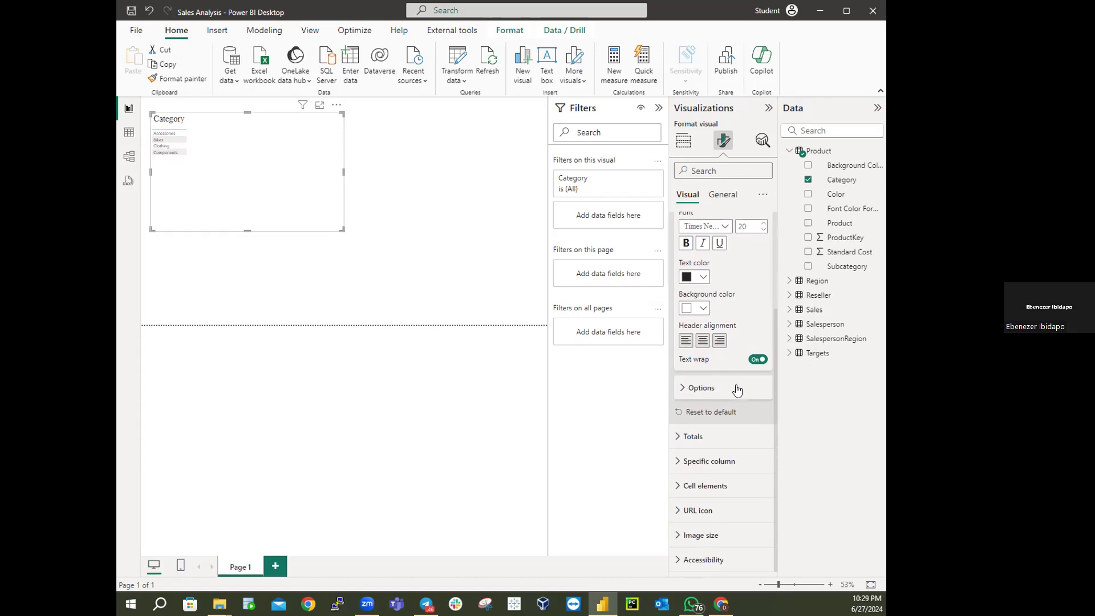
scroll(707, 342, up, 3)
click(676, 301)
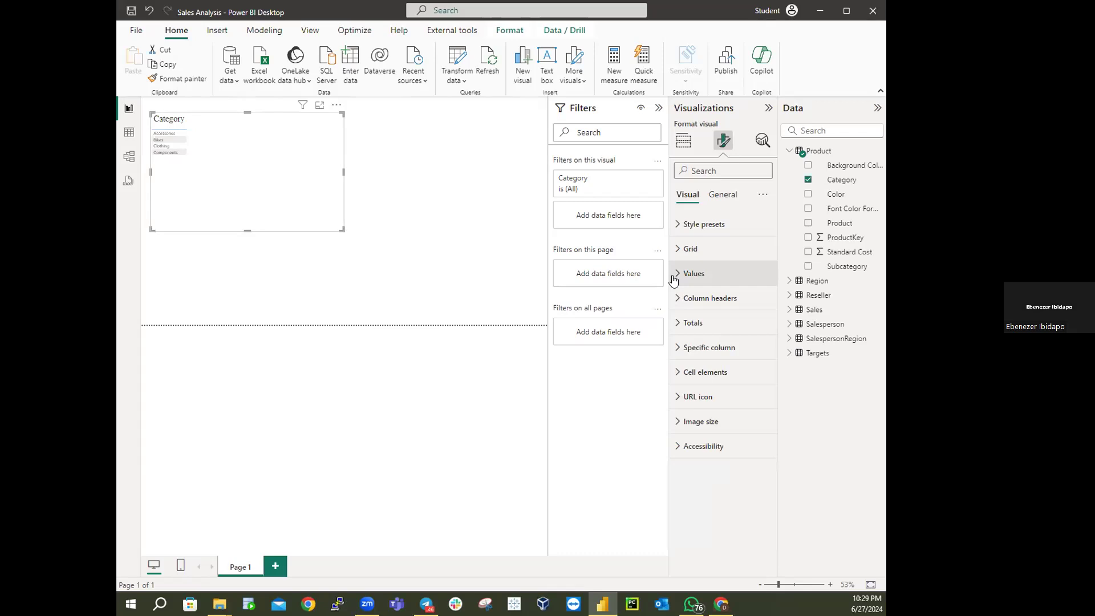
Step: Format the Category table's values in Times New Roman at font size 18
click(673, 279)
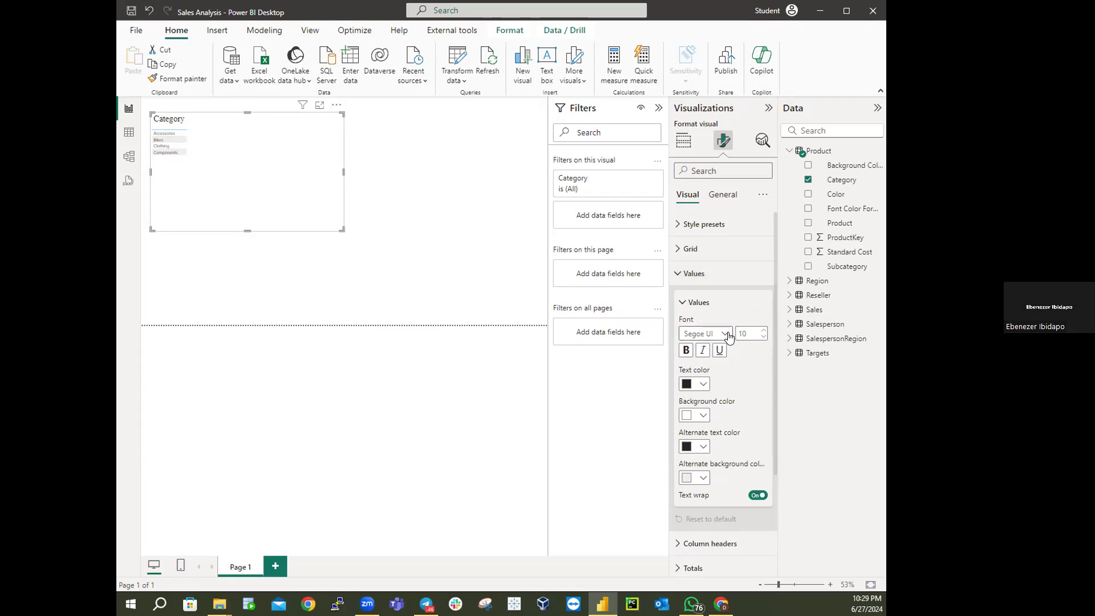
click(725, 334)
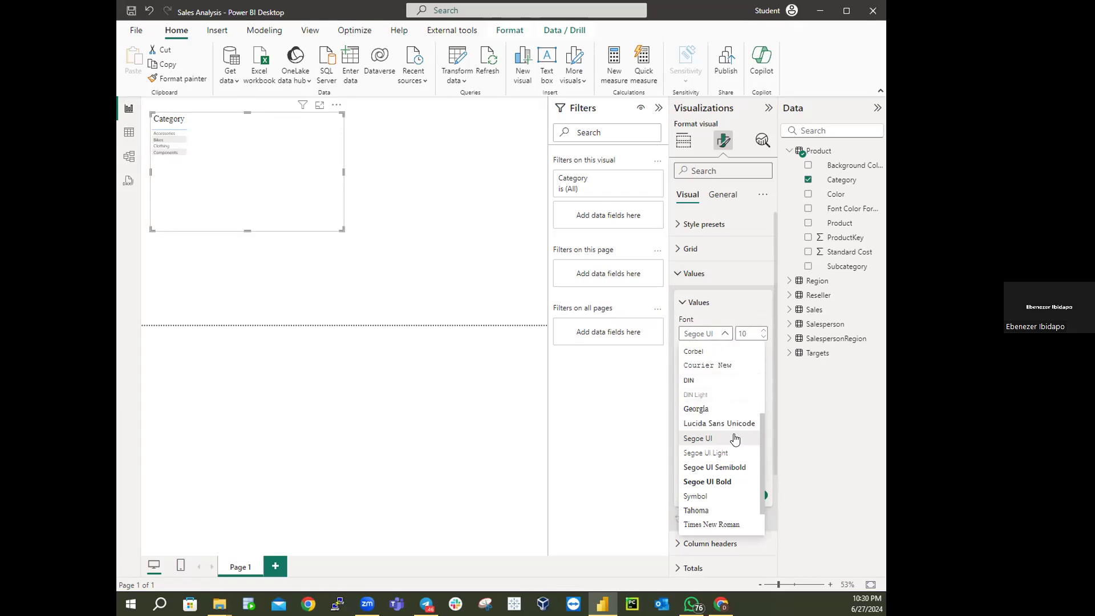
click(727, 525)
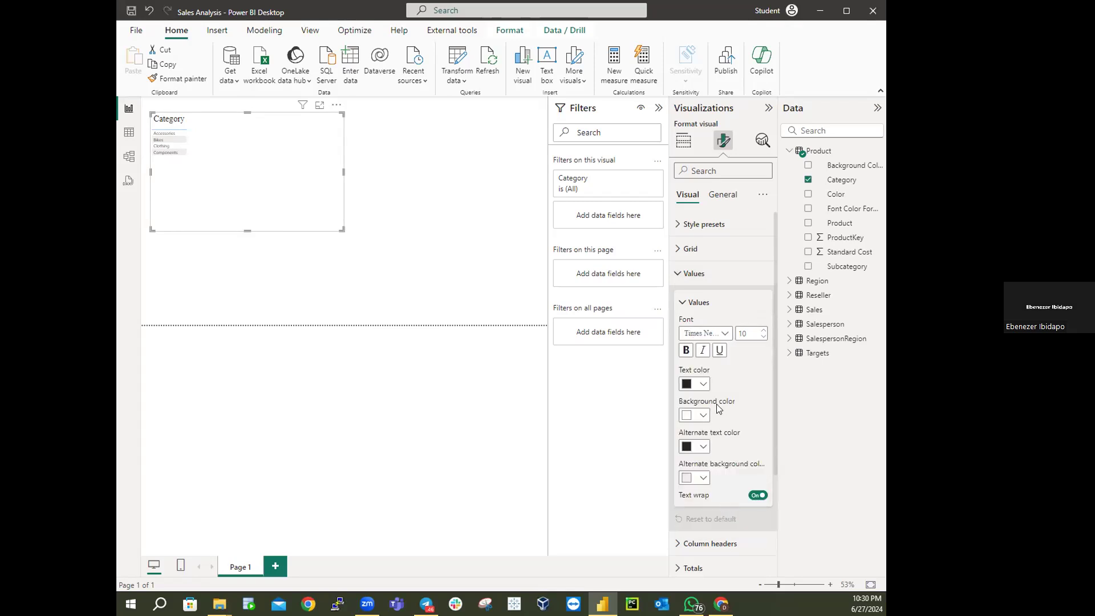
double_click(748, 331)
text(15)
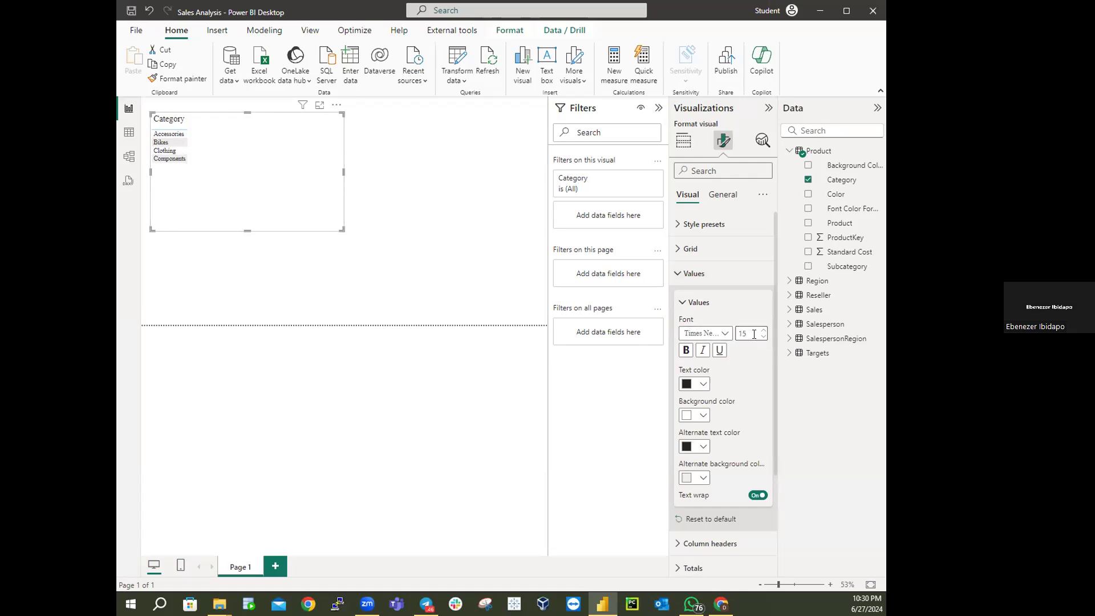
key(BackSpace)
text(8)
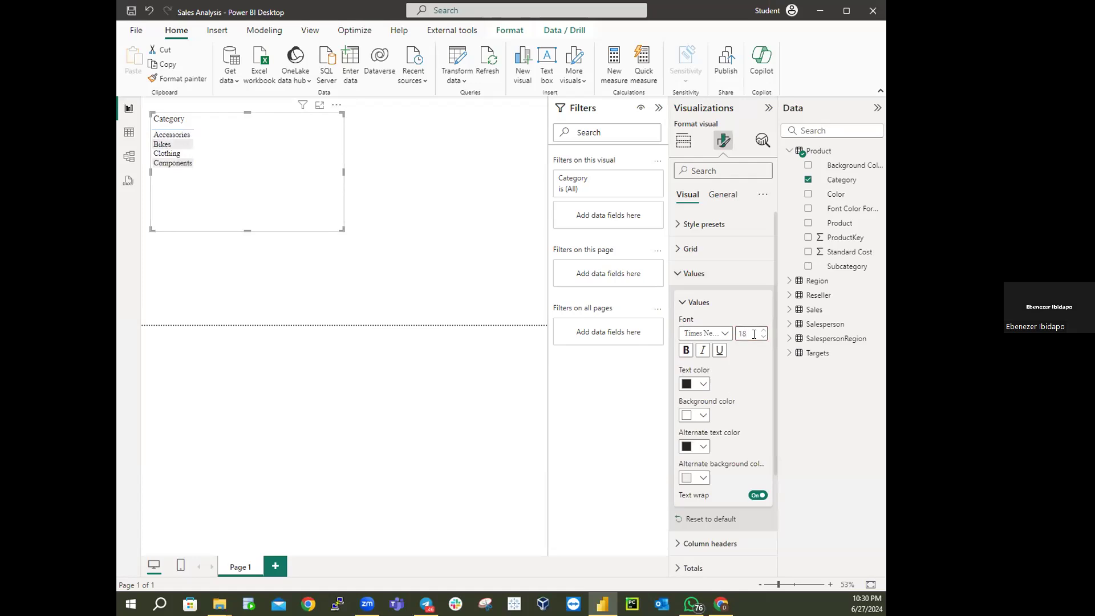
click(754, 334)
click(677, 274)
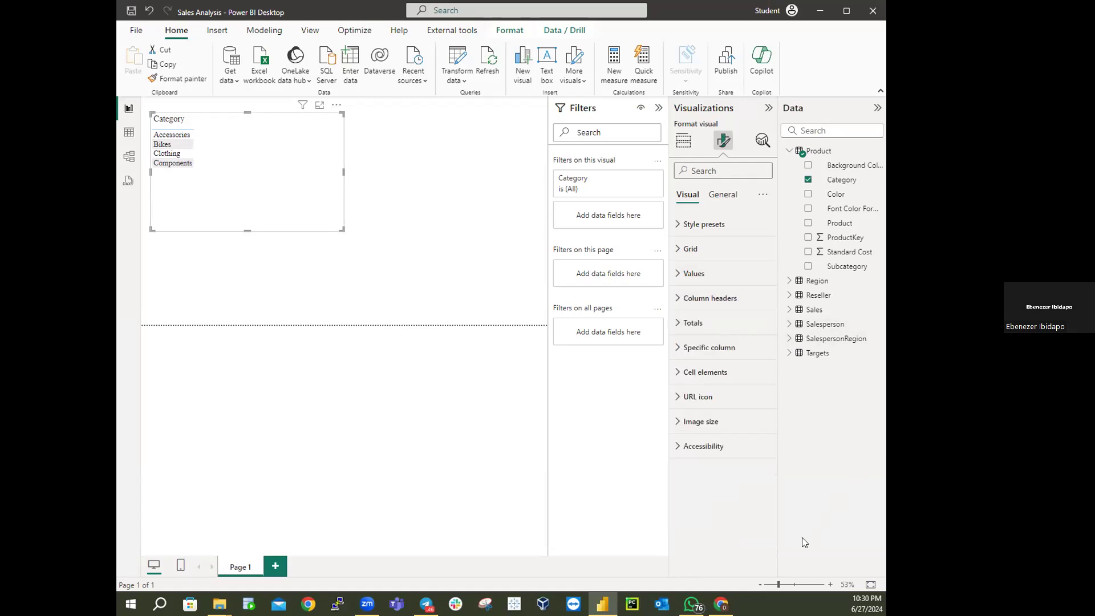
Step: Add the Sales field from the Sales table to the Category table visual and enlarge the visual across most of the page
click(684, 147)
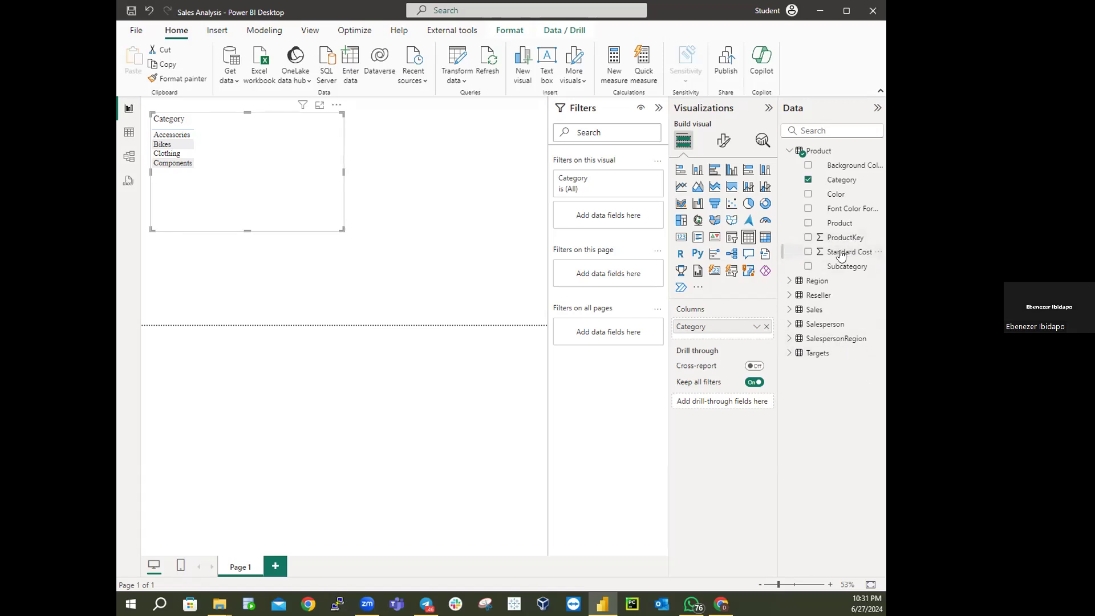
click(796, 154)
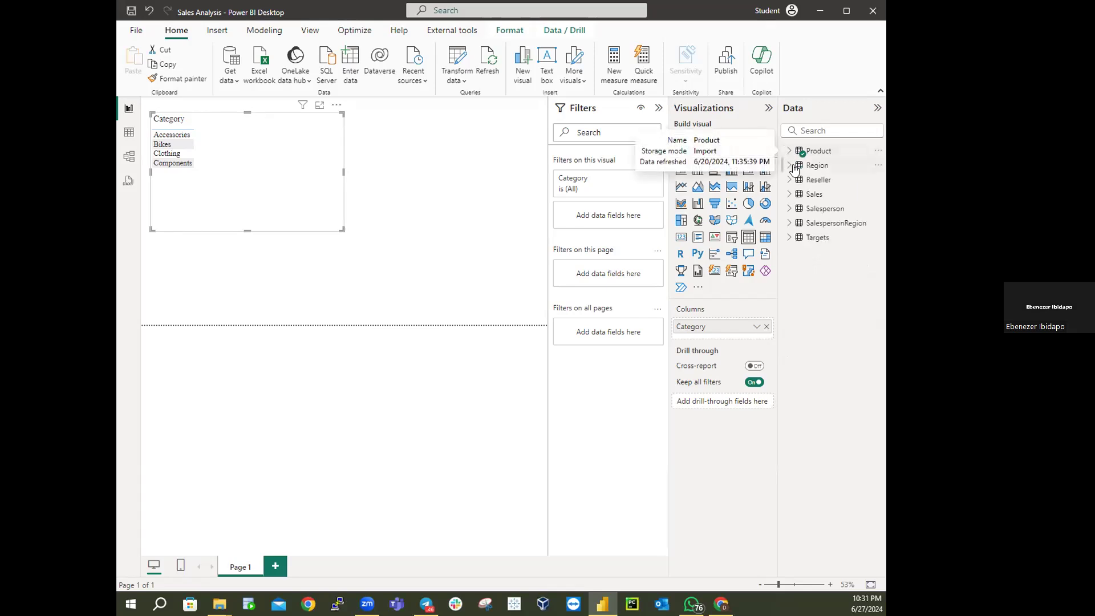
click(789, 194)
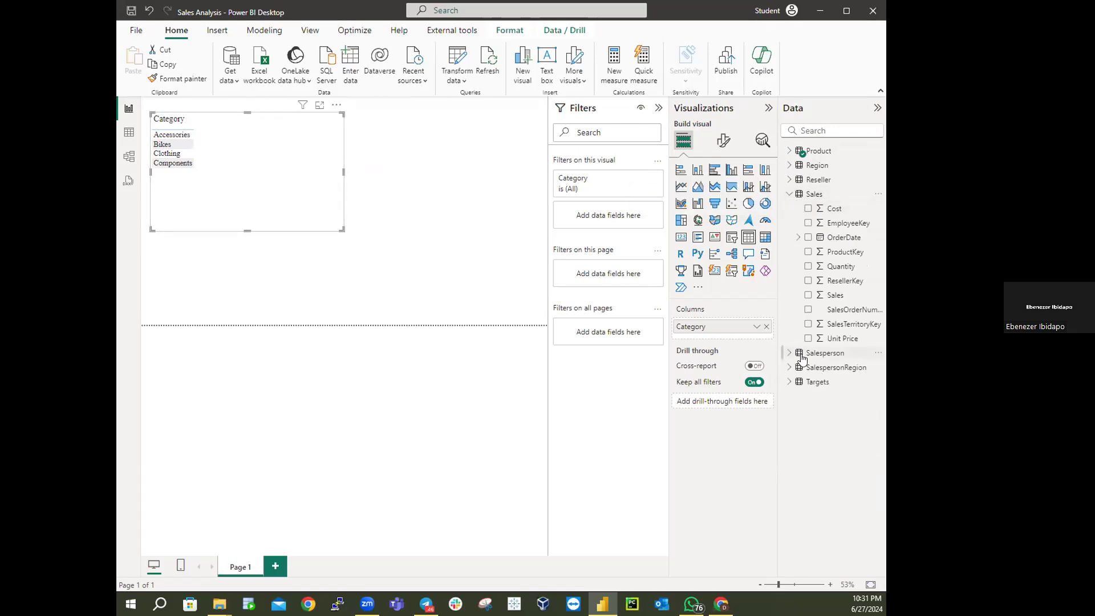
click(807, 296)
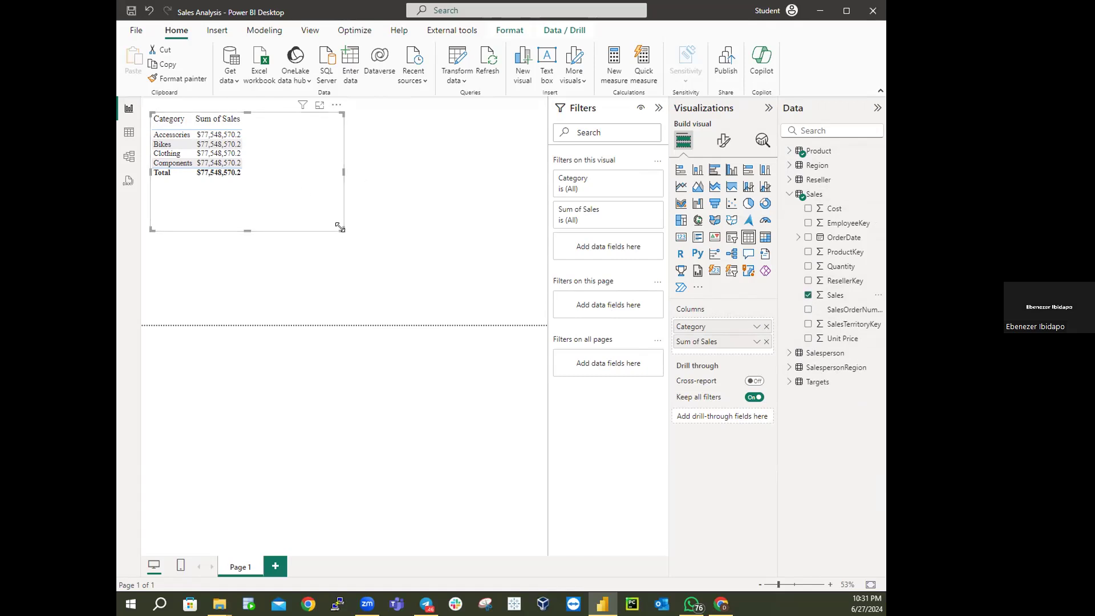
drag(340, 228, 489, 285)
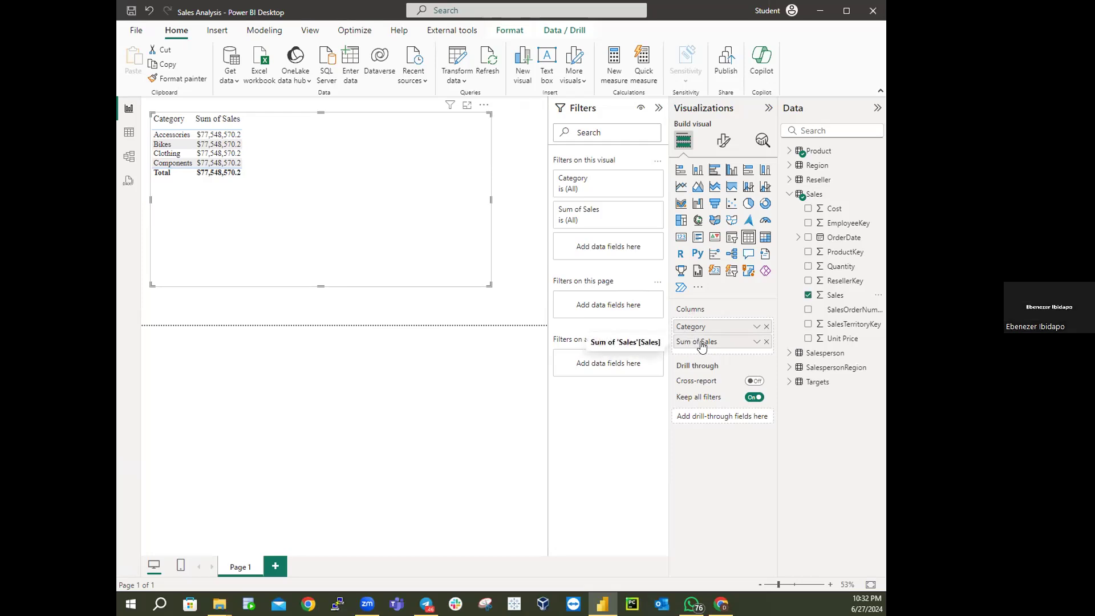
Step: Rename the visual's Sum of Sales column to Sales
double_click(701, 342)
click(701, 342)
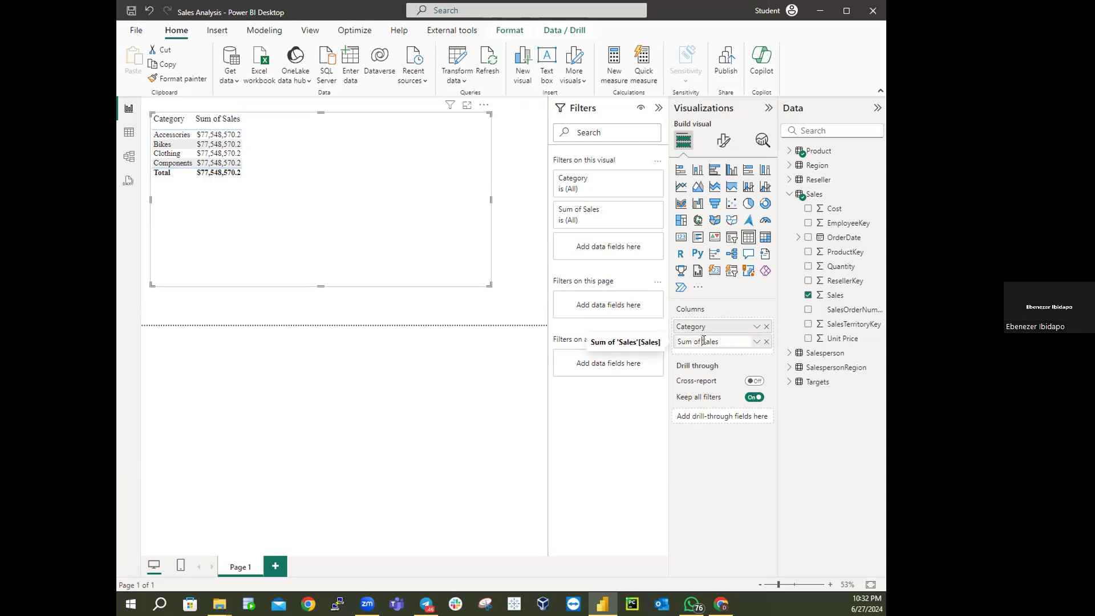
key(BackSpace)
key(BackSpace)
key(BackSpace)
key(BackSpace)
key(BackSpace)
key(BackSpace)
key(BackSpace)
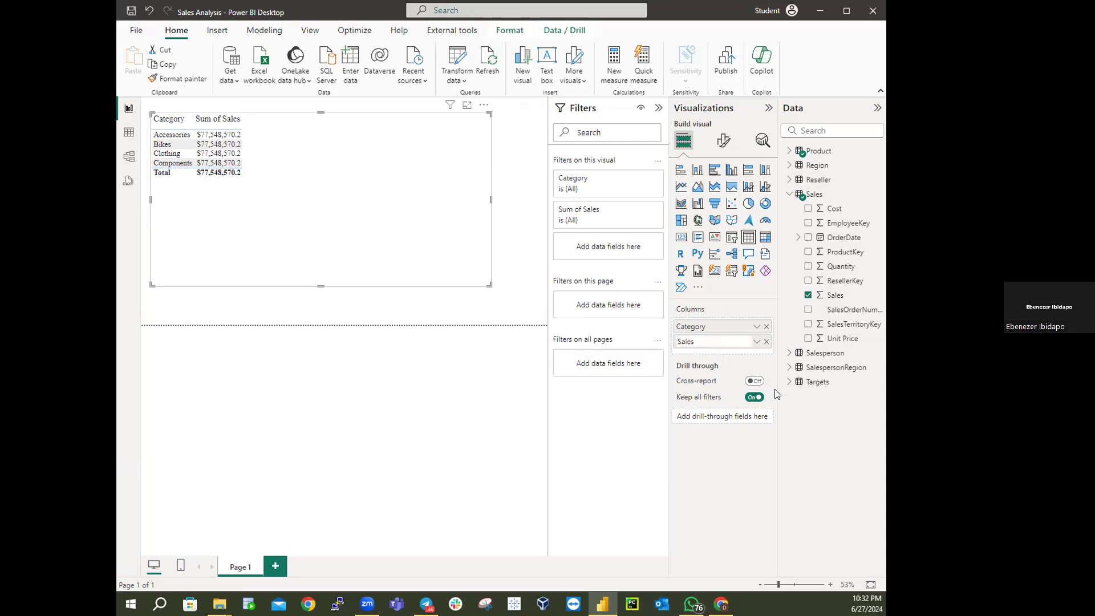
key(Return)
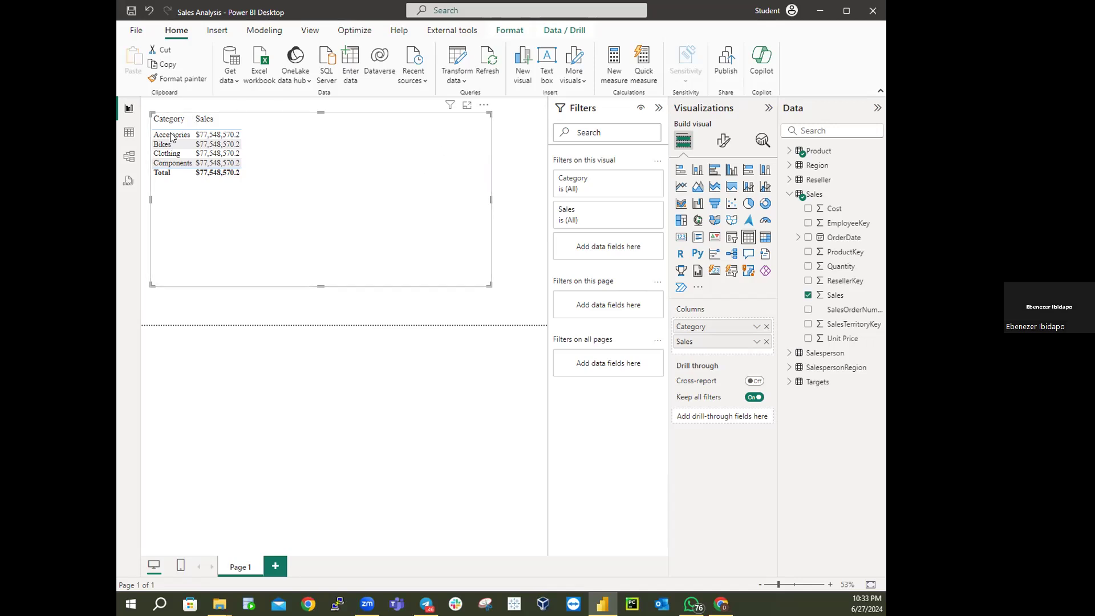
Step: Switch to the model view and check the relationships defined between the tables
click(129, 157)
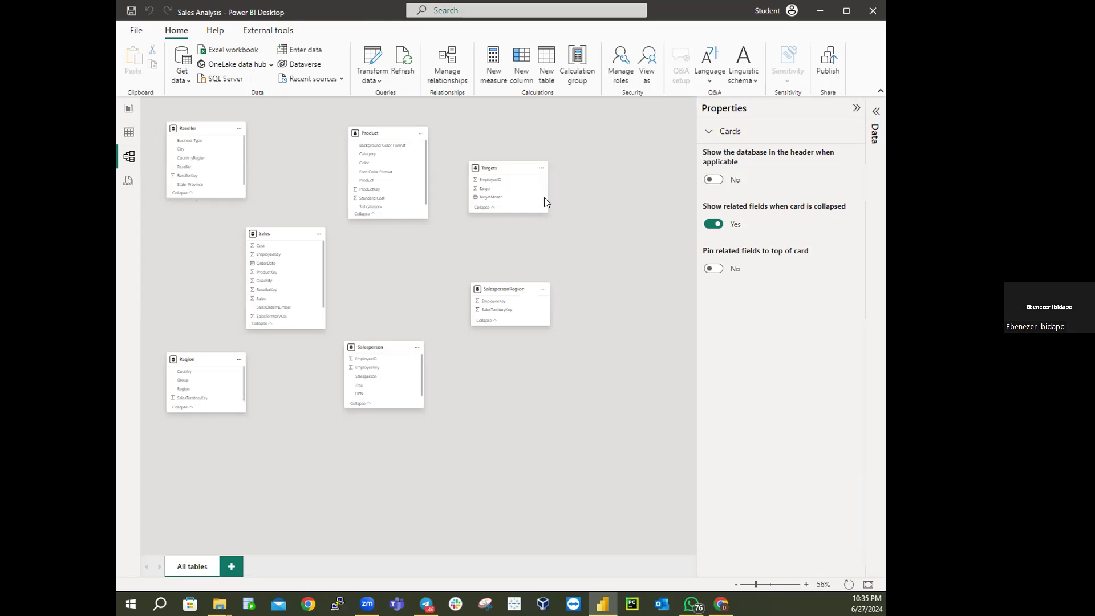
click(444, 63)
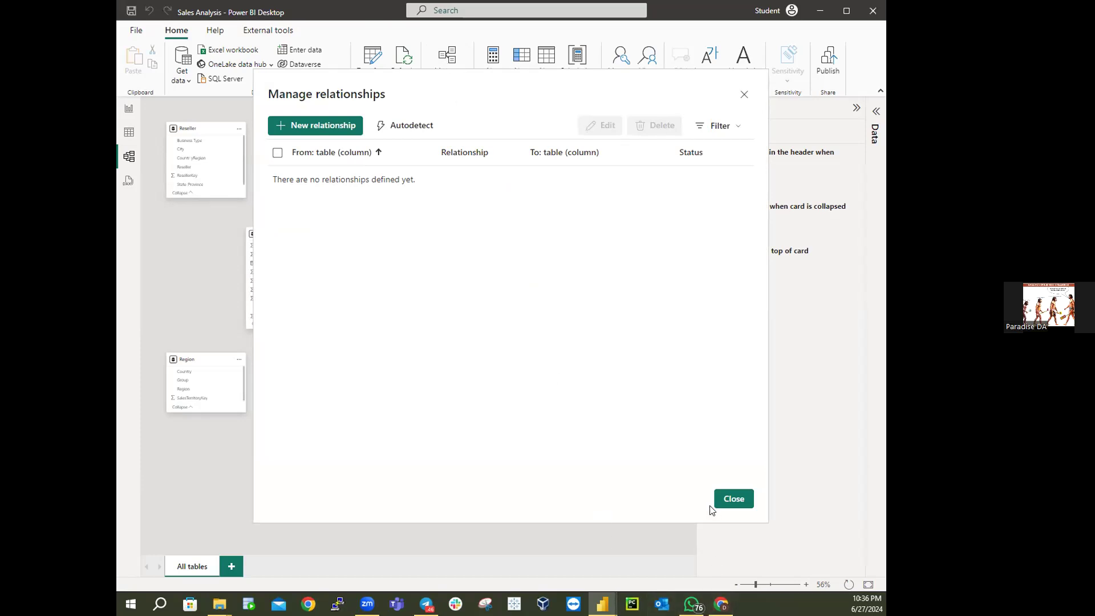
click(724, 502)
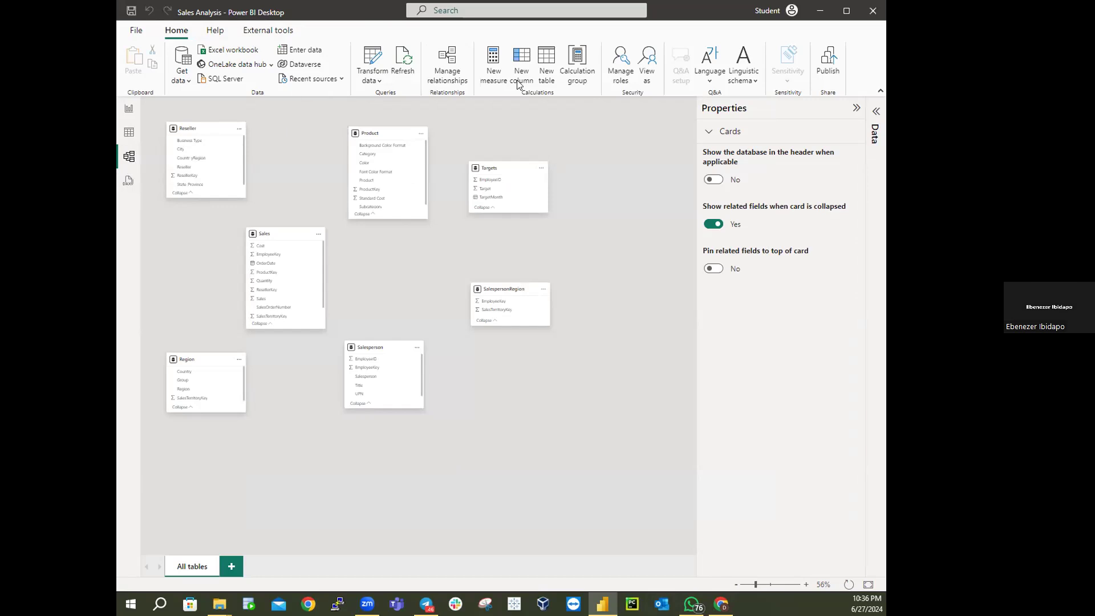
click(451, 68)
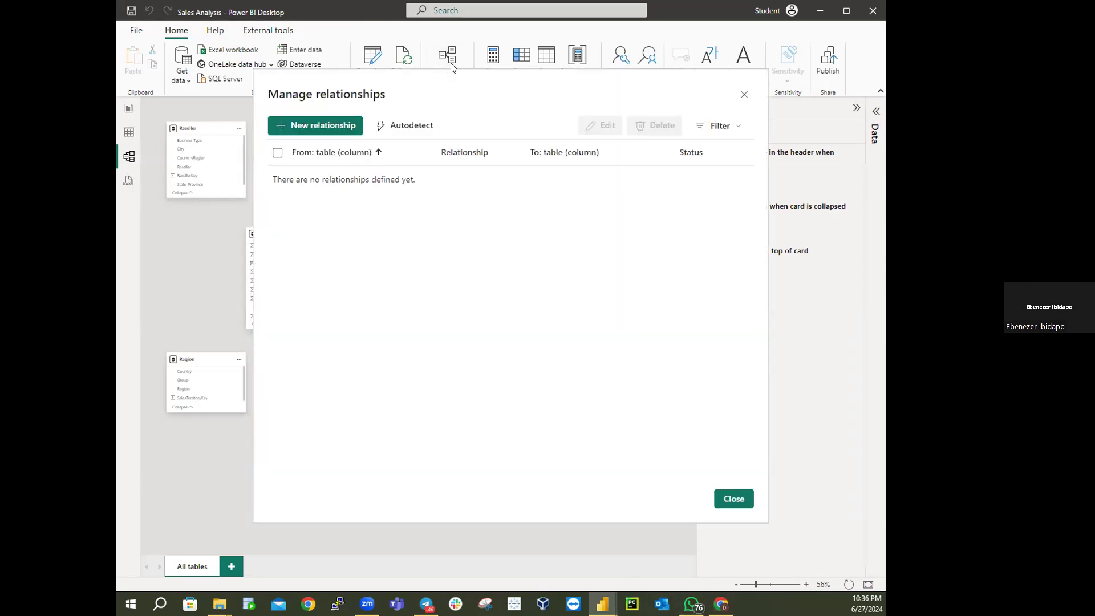
click(306, 126)
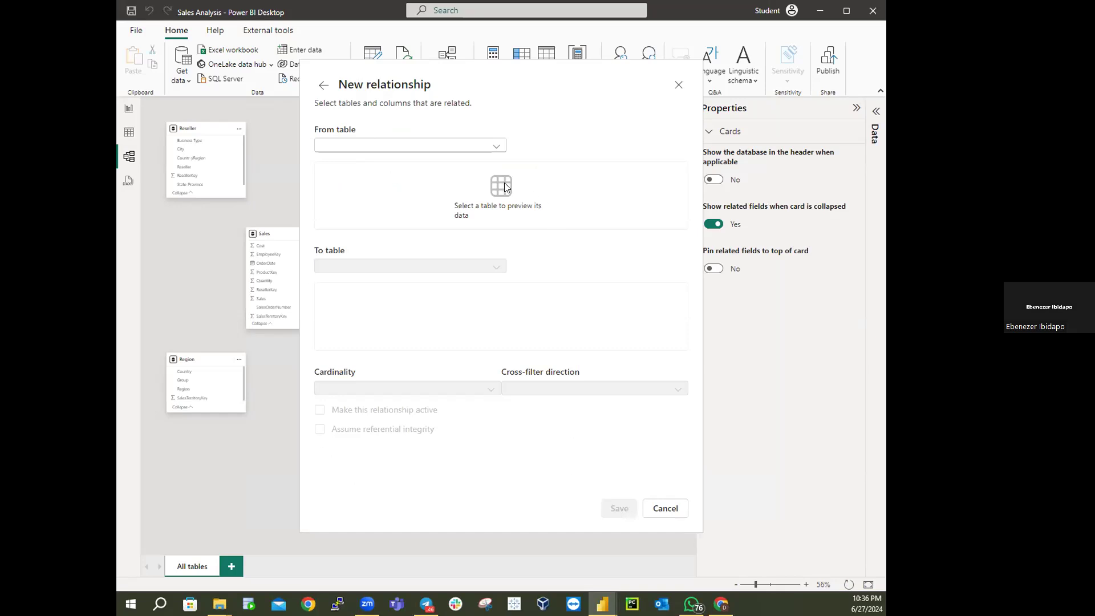
click(361, 146)
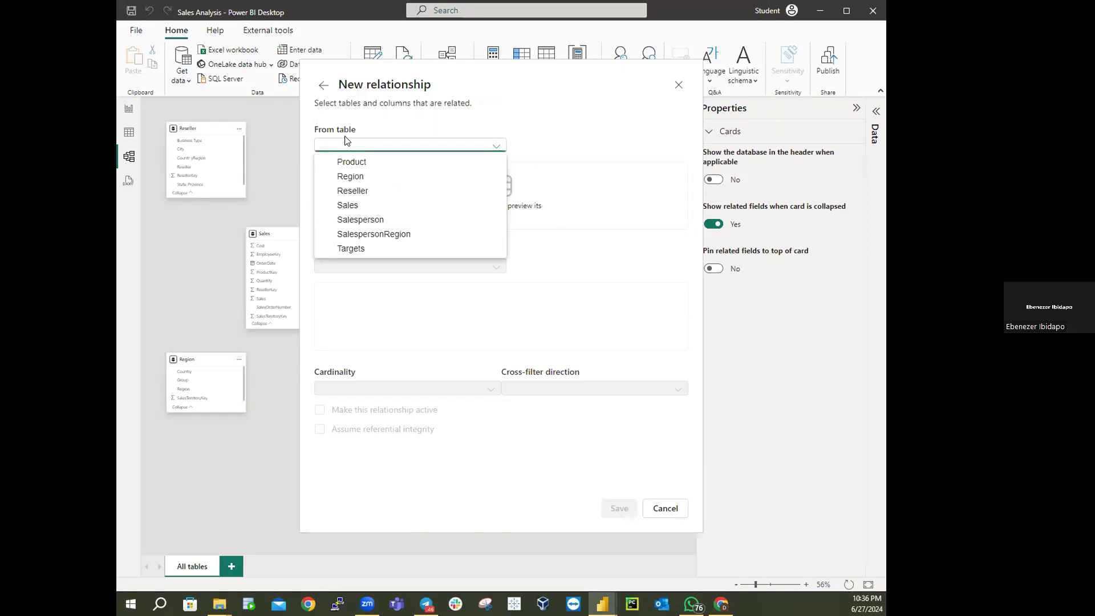
click(350, 162)
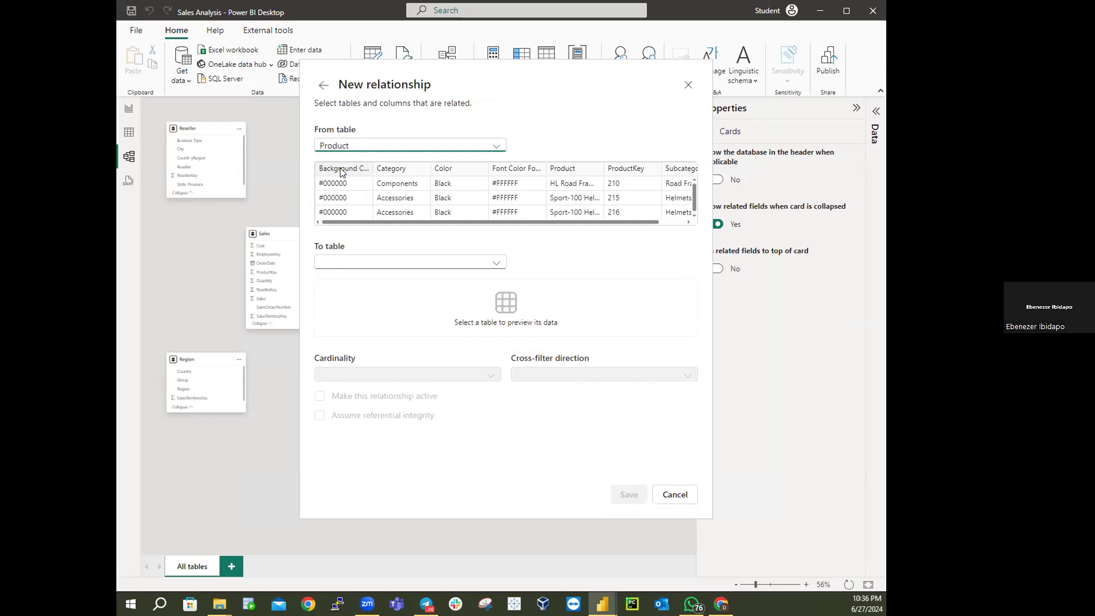
click(667, 500)
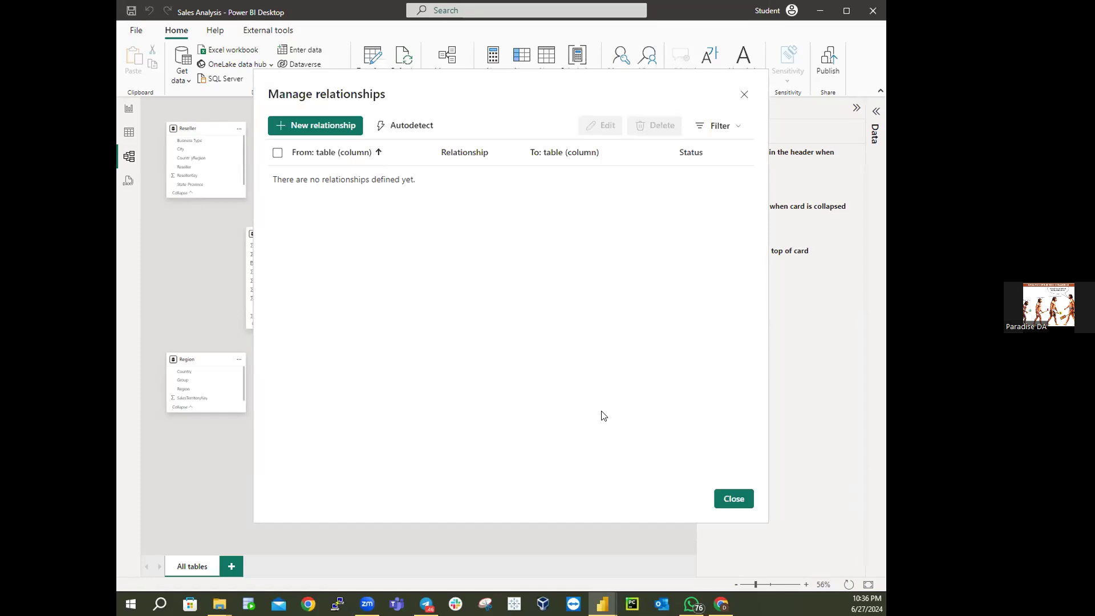
click(730, 497)
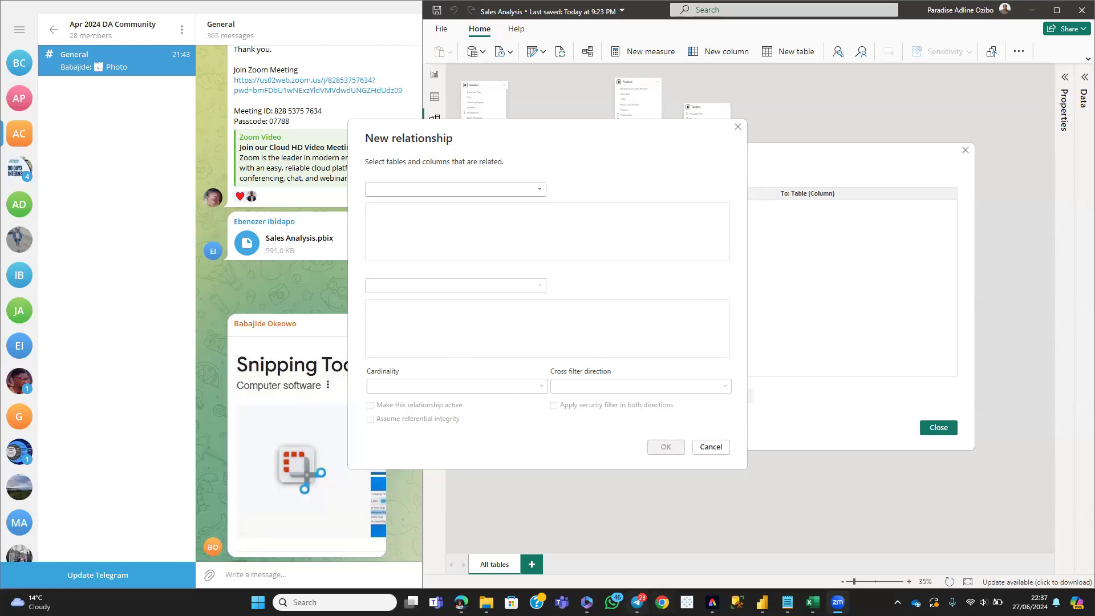
Step: Dismiss the empty new relationship and the relationship manager, and maximize the Sales Analysis window
mouse_move(637, 604)
click(660, 505)
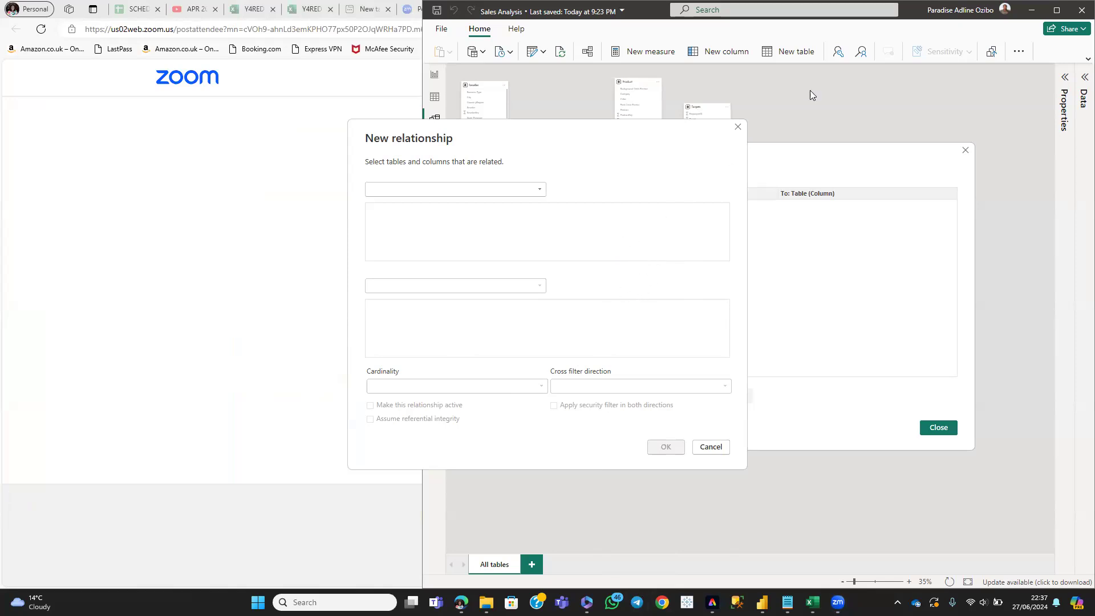
click(737, 128)
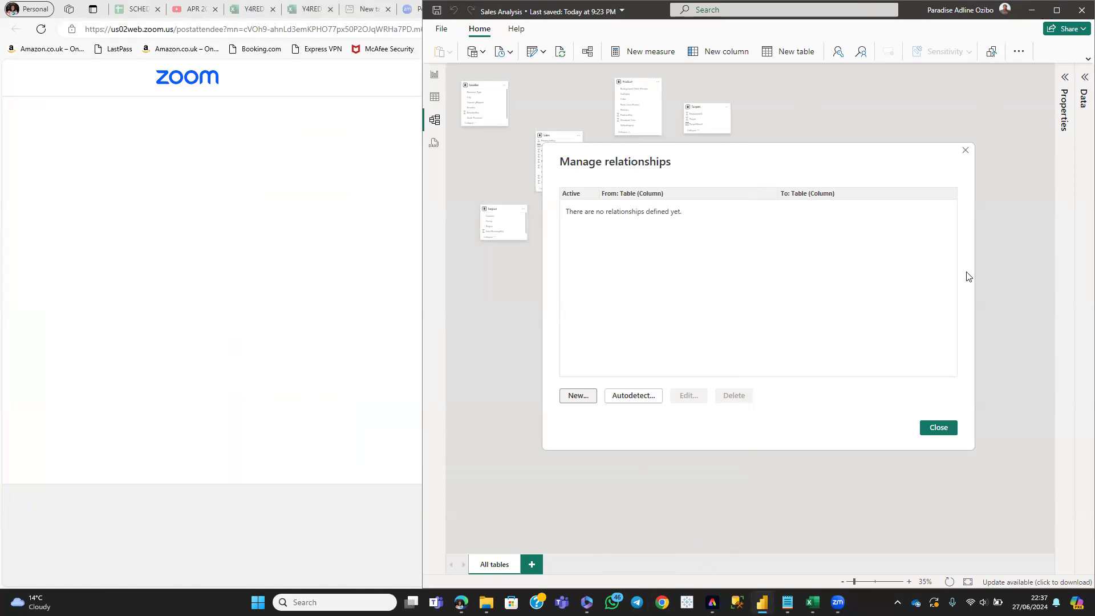
click(938, 427)
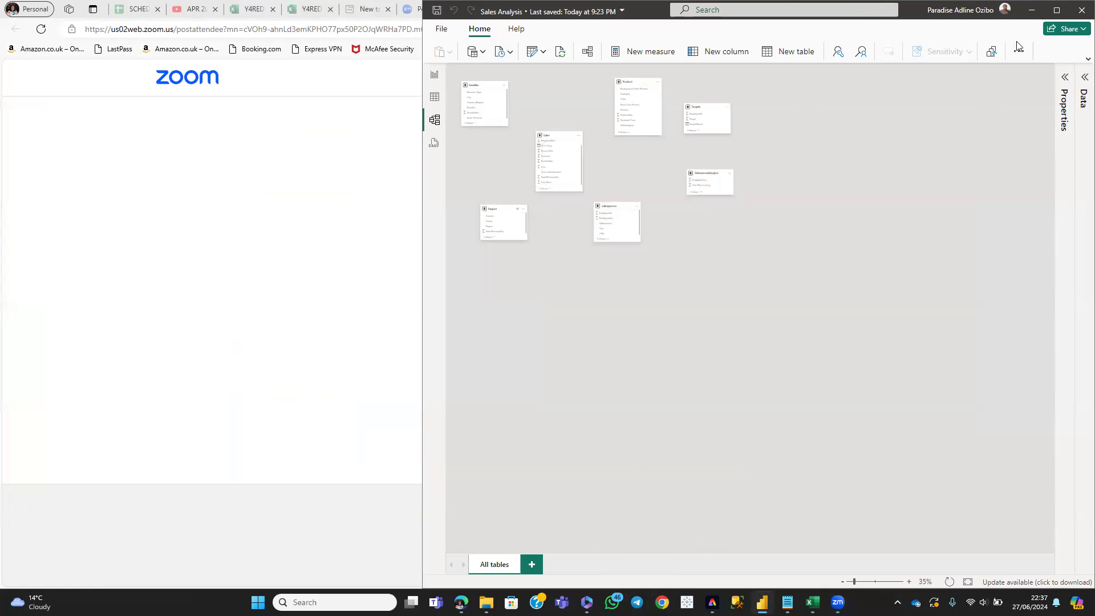
click(1056, 10)
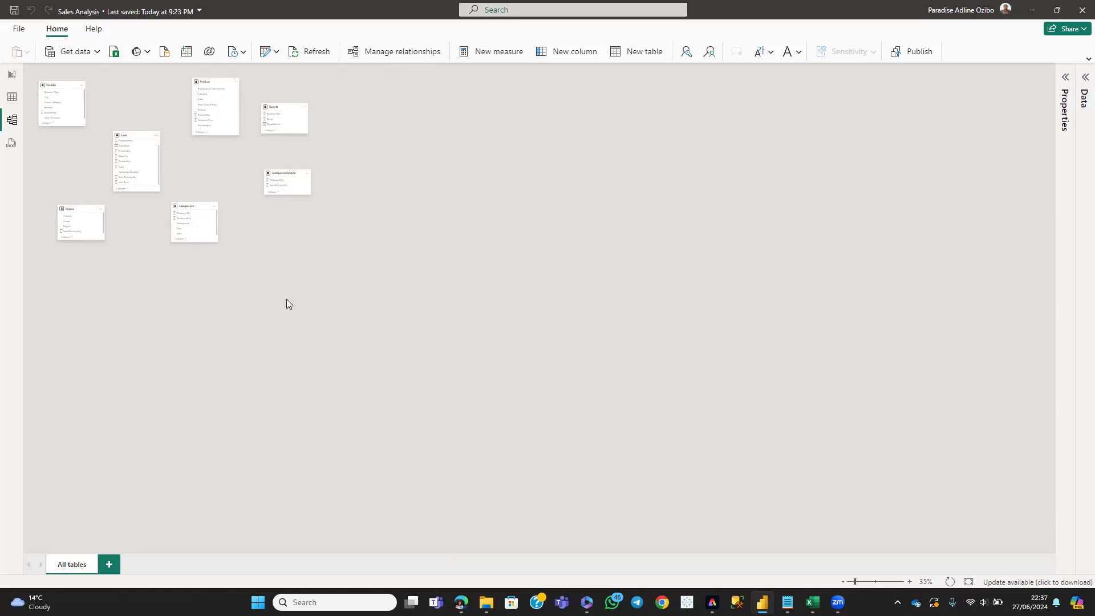
Step: Examine the table cards and their key fields in the model diagram at about 99% zoom
scroll(287, 299, up, 5)
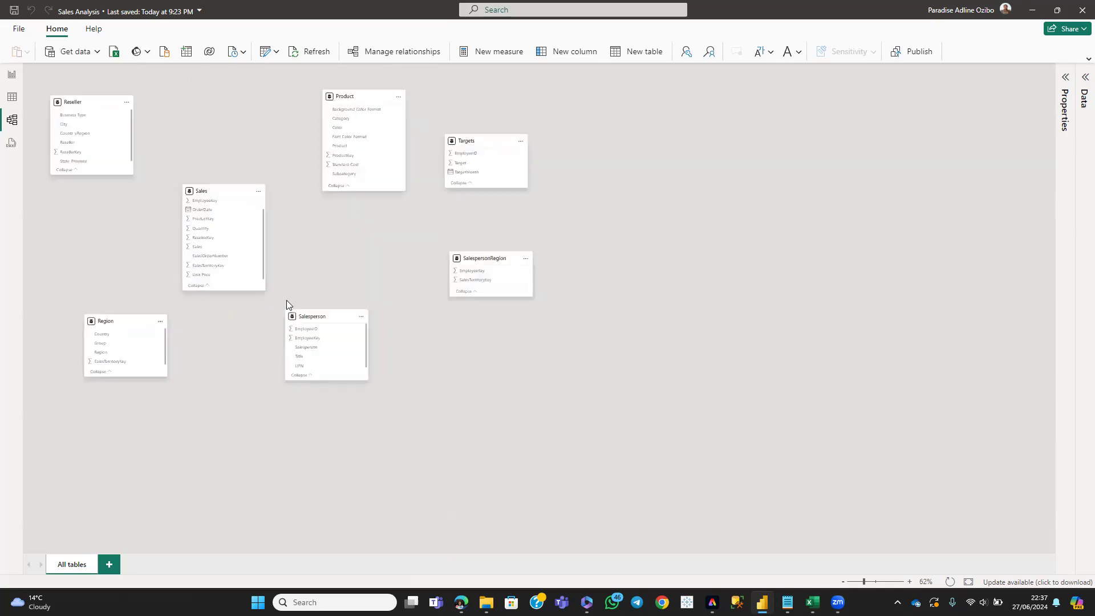
scroll(286, 301, down, 6)
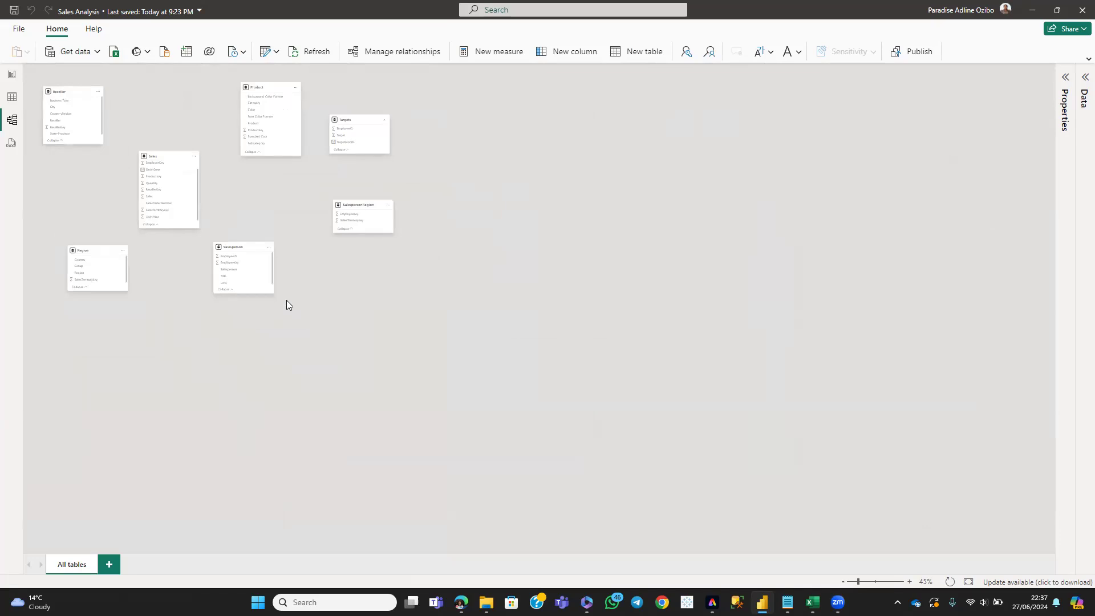
scroll(298, 347, up, 5)
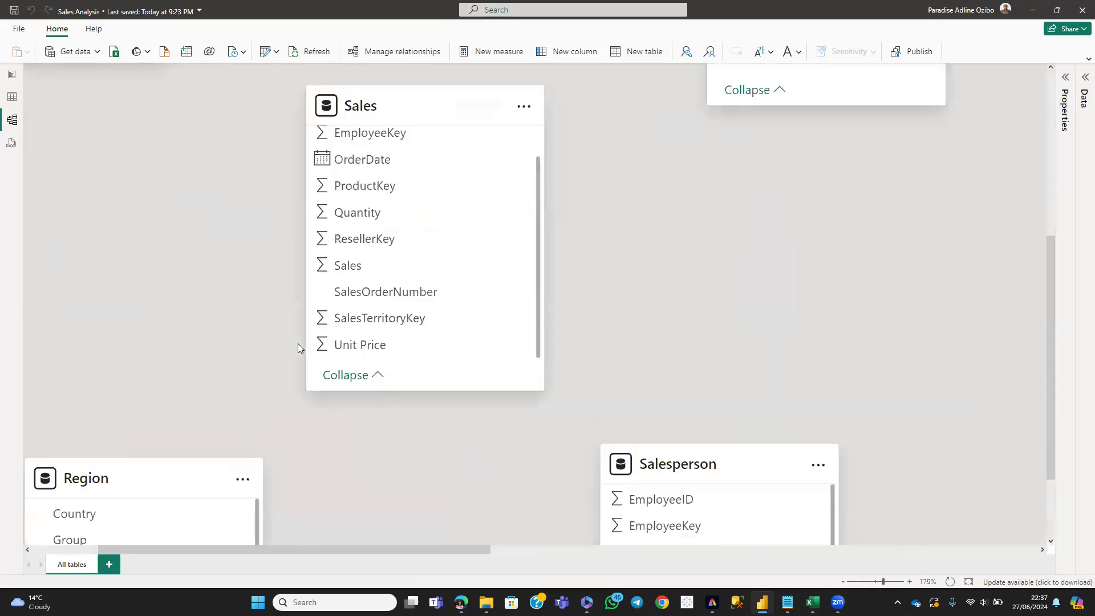
scroll(298, 346, down, 5)
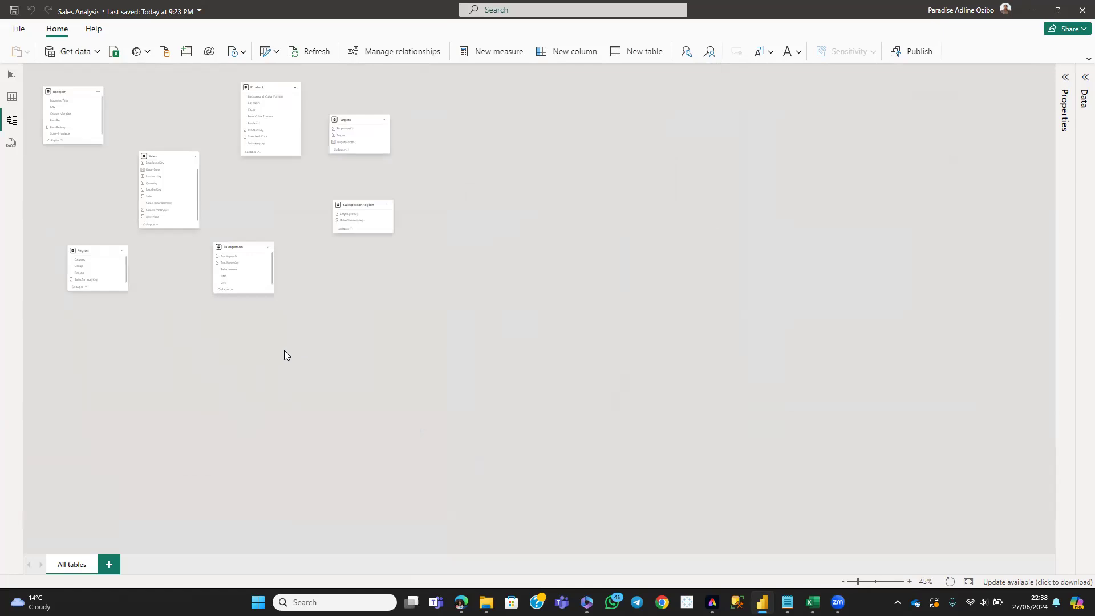
scroll(284, 350, up, 5)
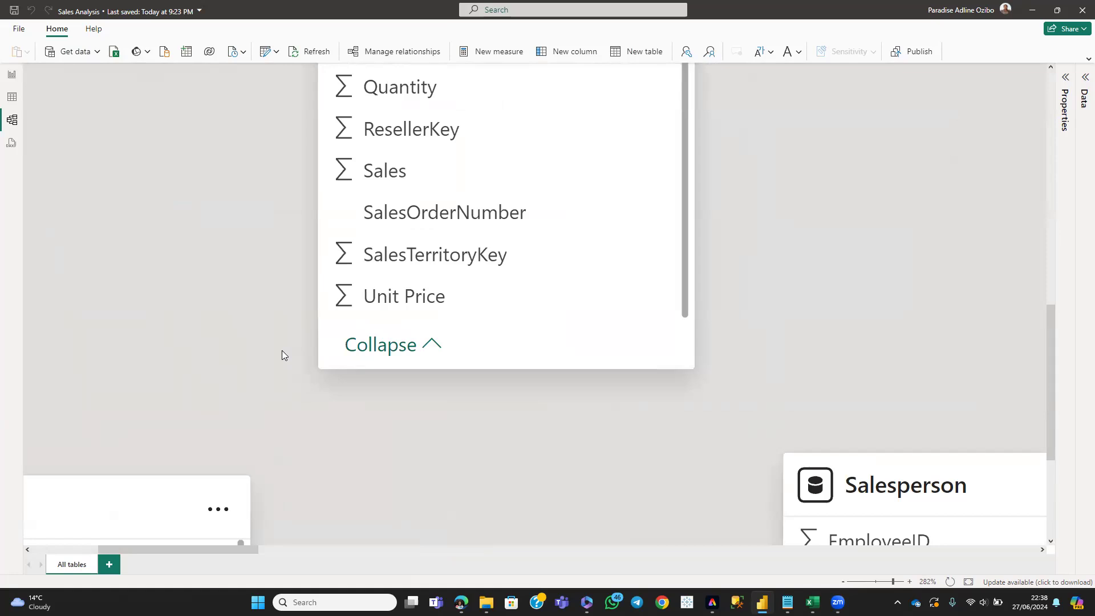
scroll(304, 337, down, 6)
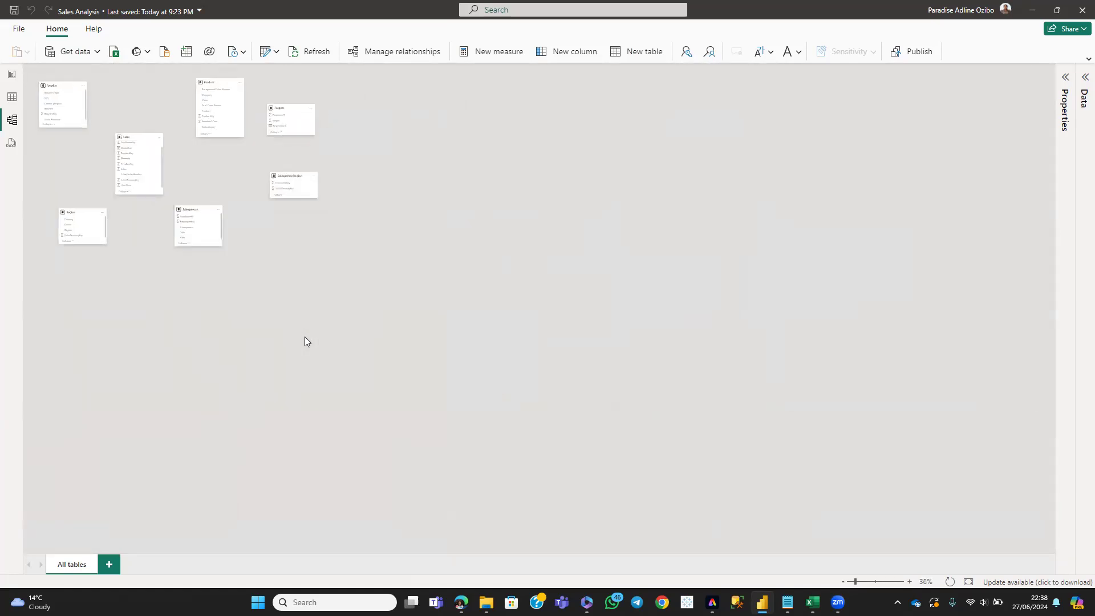
scroll(304, 341, up, 5)
scroll(305, 341, down, 6)
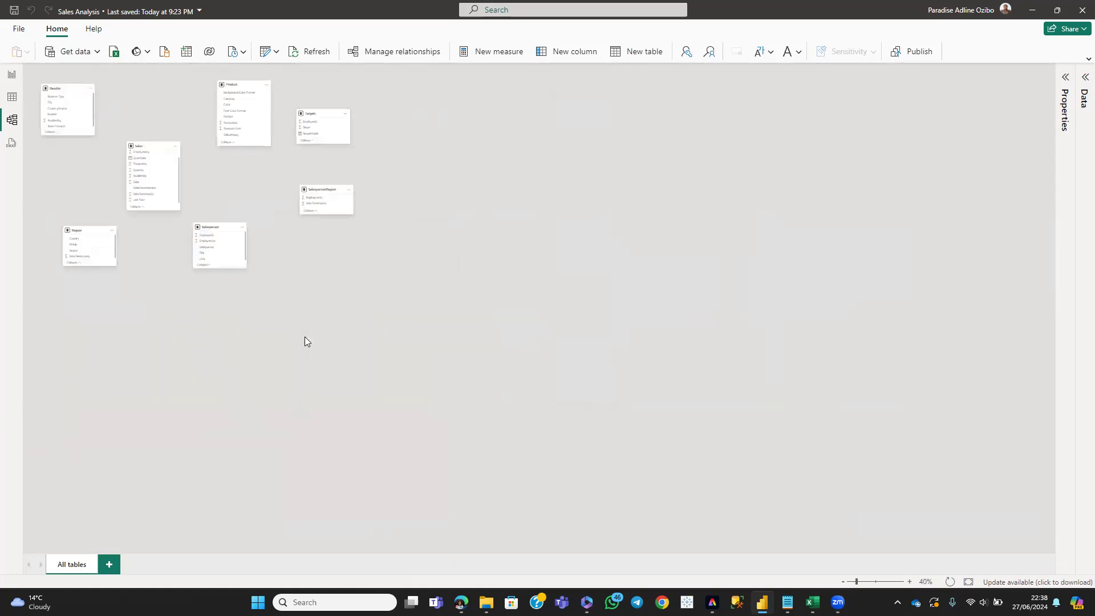
scroll(305, 337, up, 5)
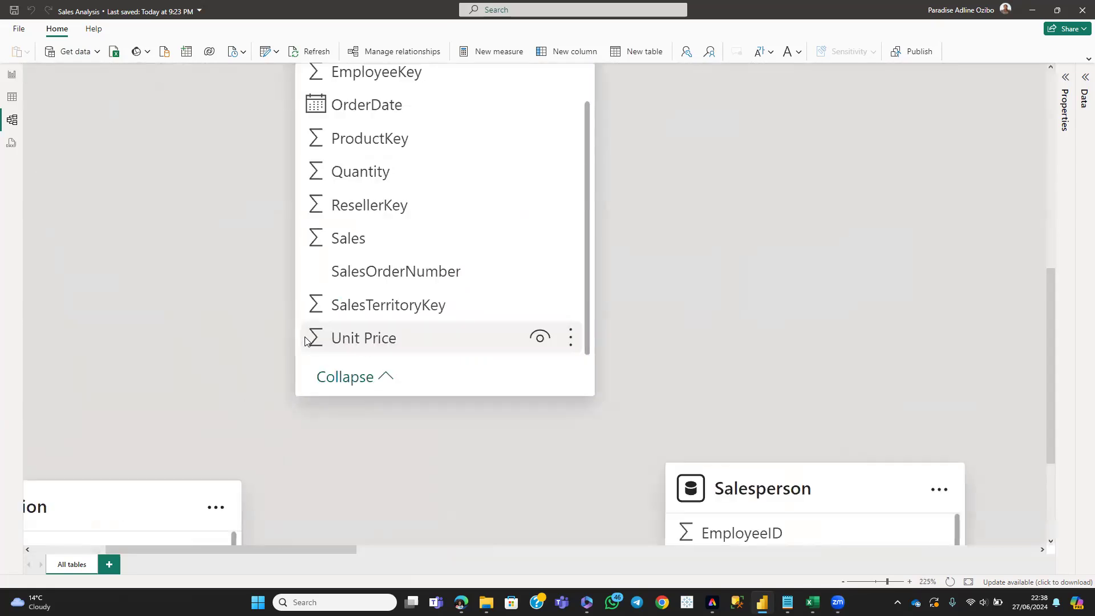
click(876, 582)
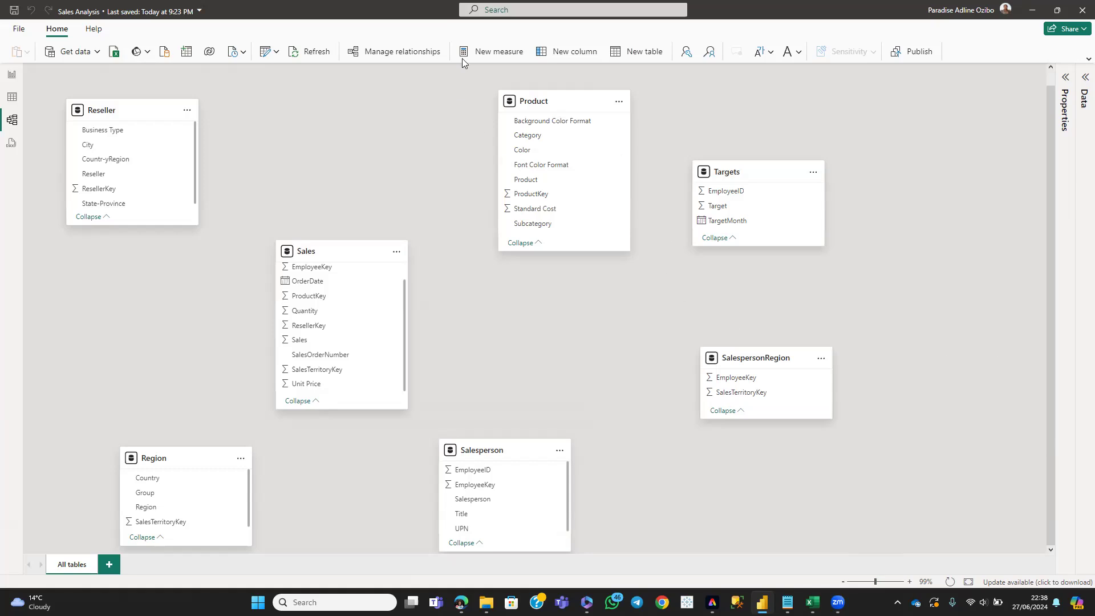
Step: Start a new relationship with Product as the first table and Sales as the second table
click(422, 53)
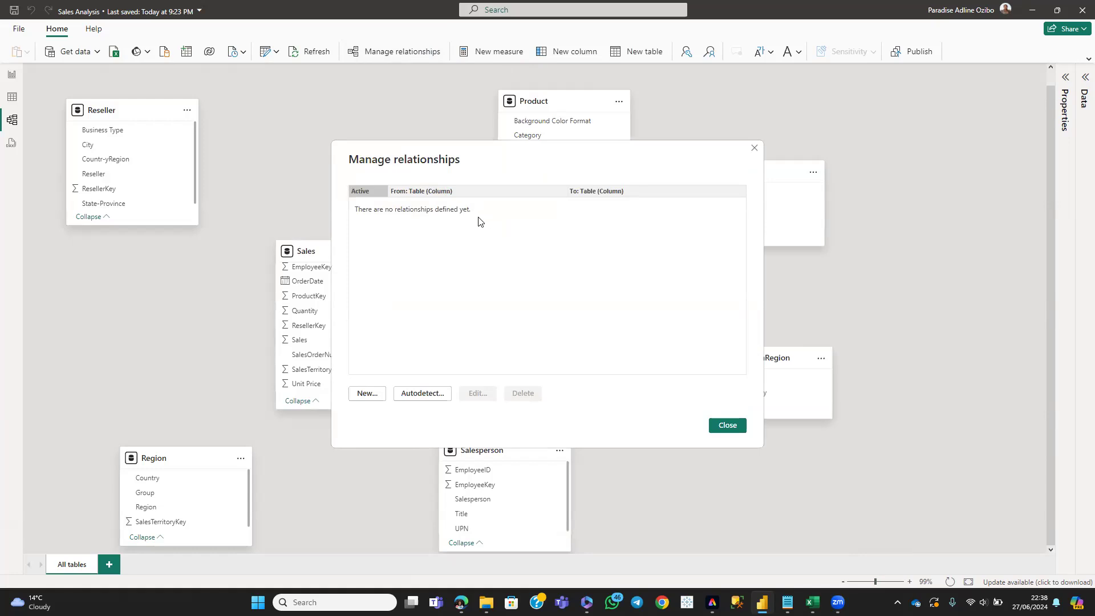
click(367, 394)
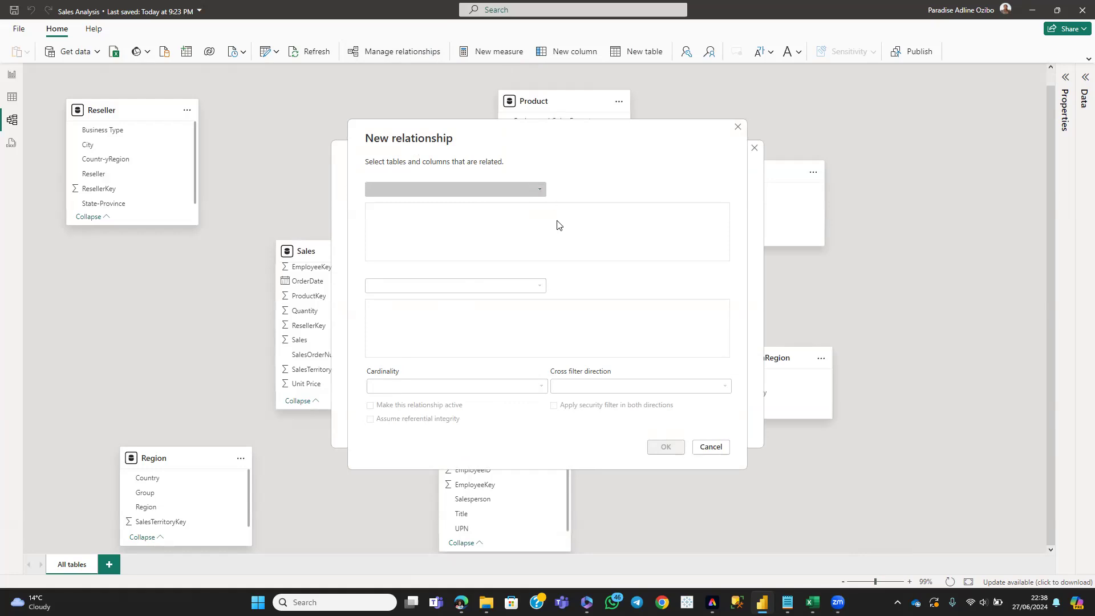
click(540, 191)
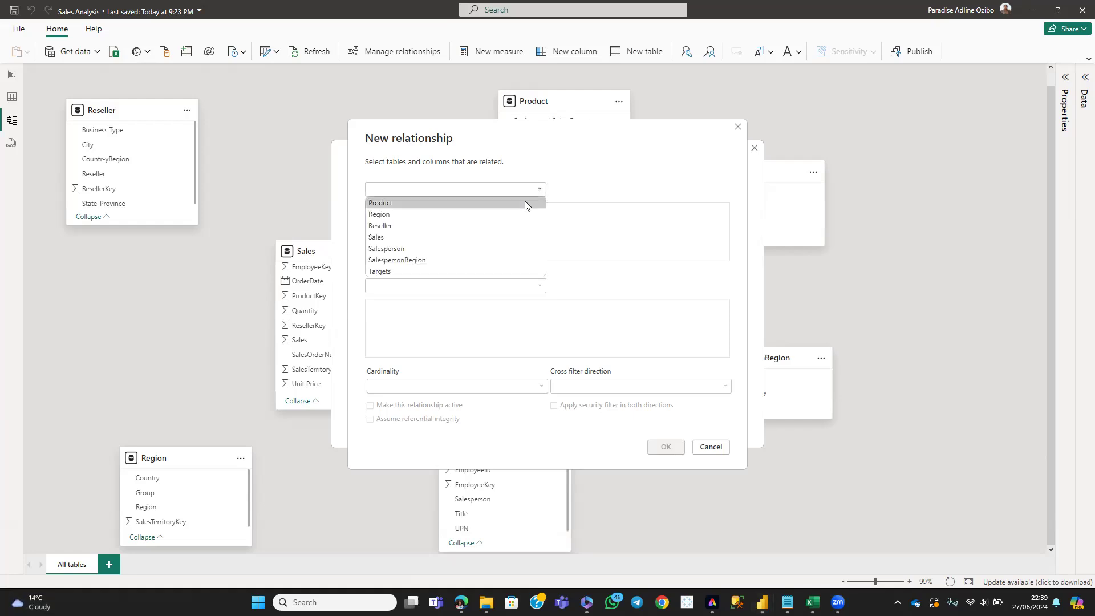
click(525, 204)
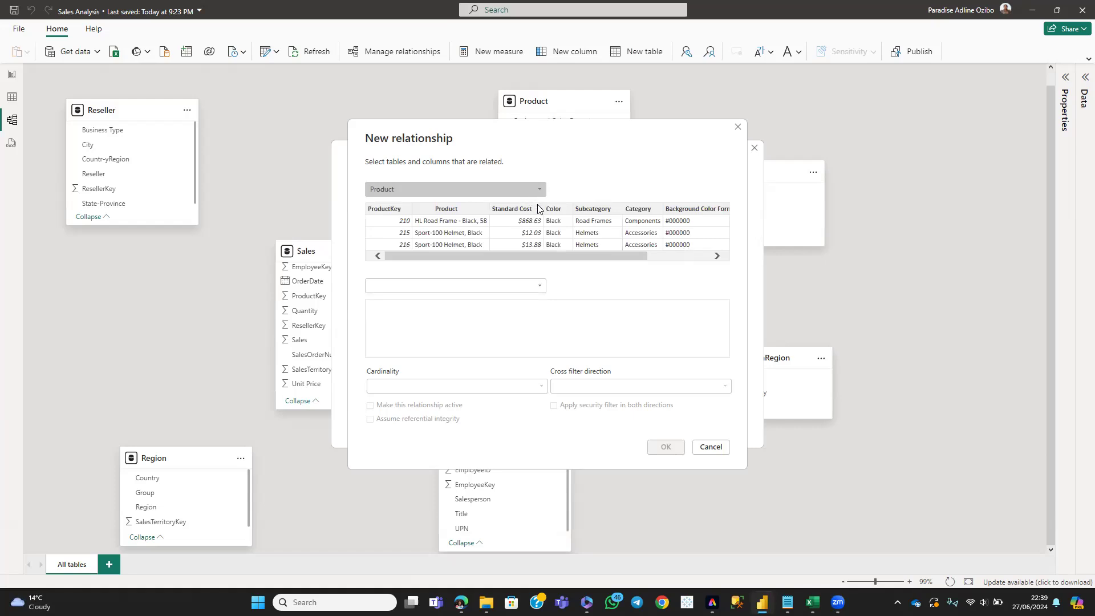
click(537, 289)
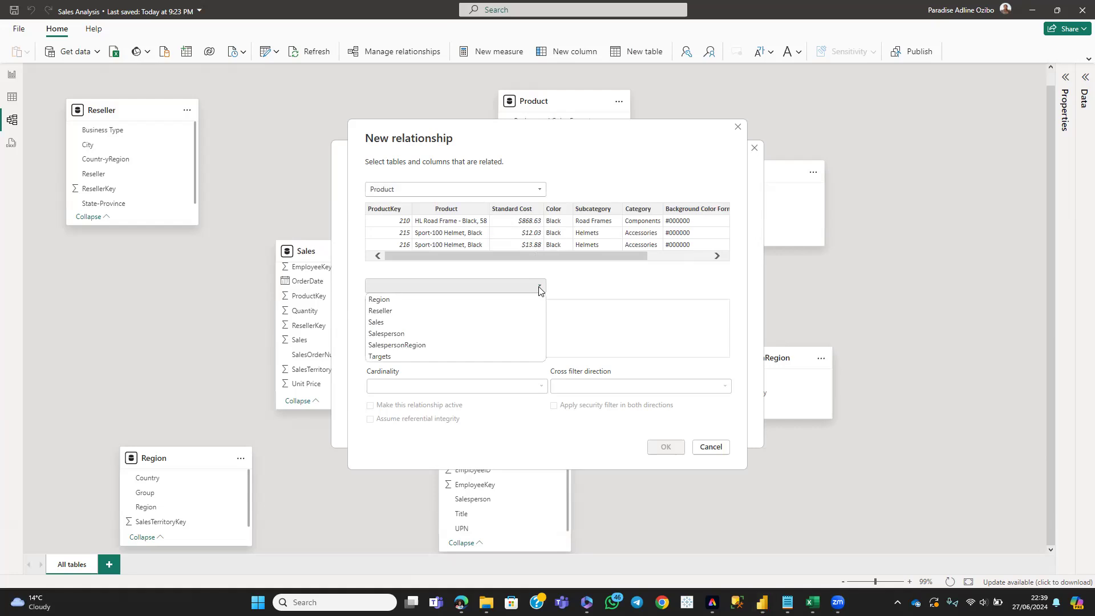
click(522, 323)
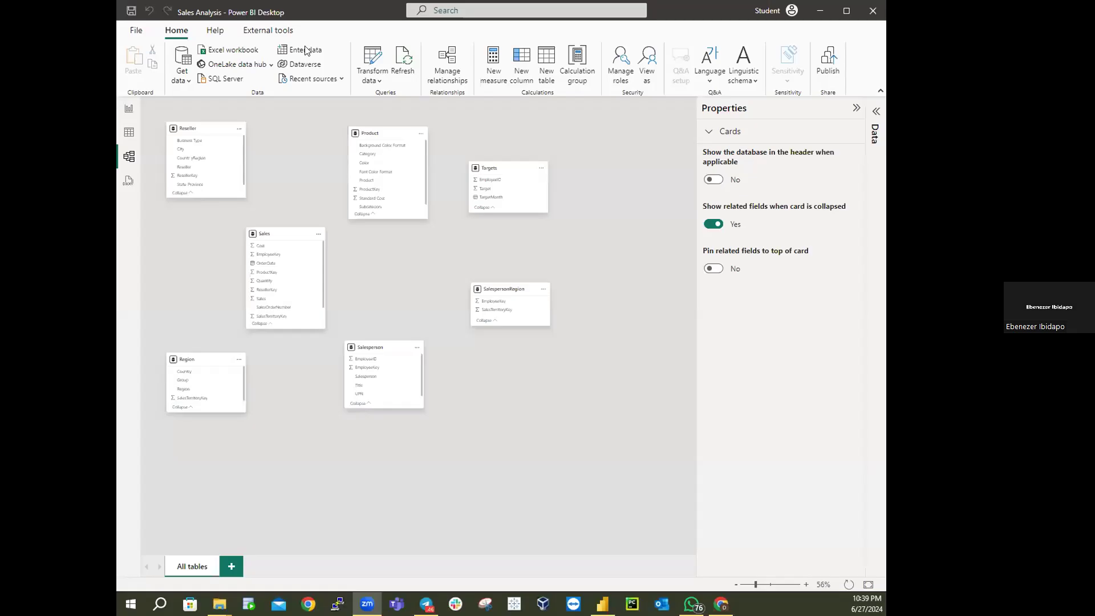
Step: Create an active one-to-many relationship from Product to Sales on ProductKey with single cross-filter direction
click(443, 57)
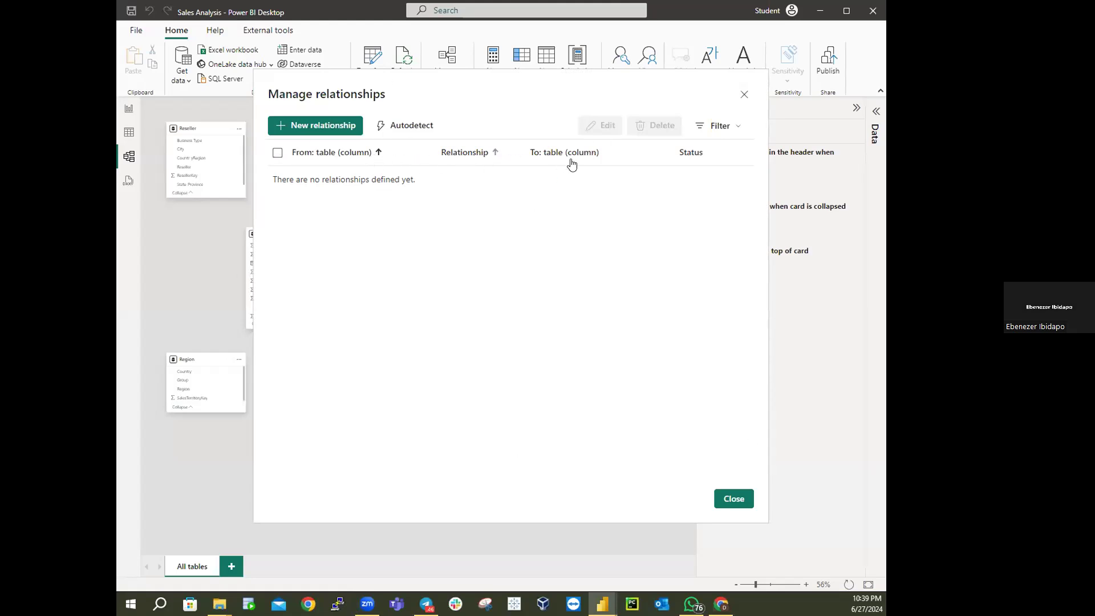
click(332, 128)
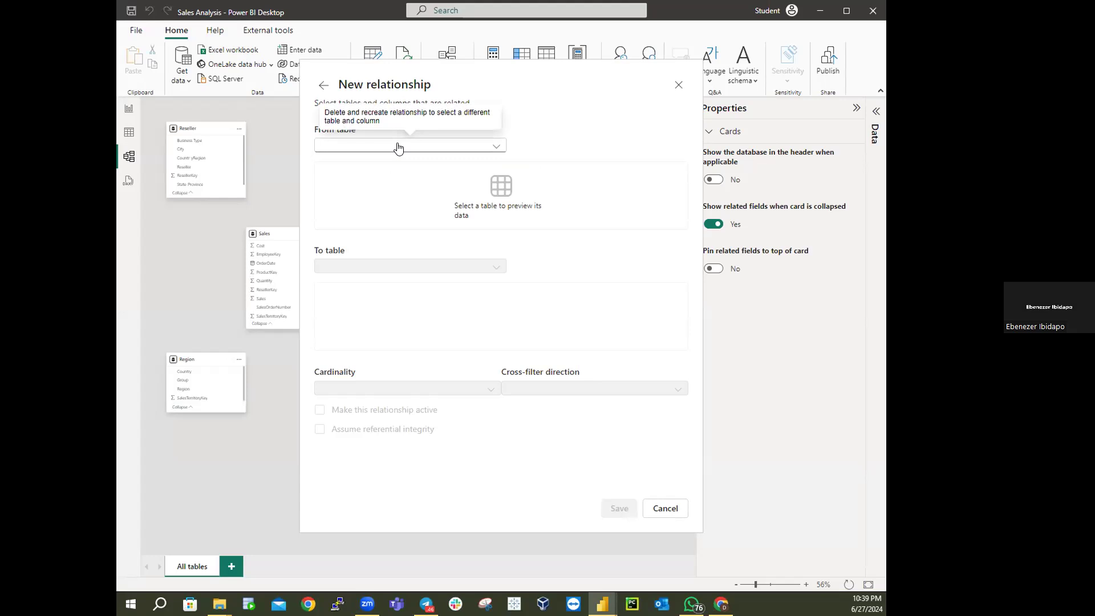
click(398, 148)
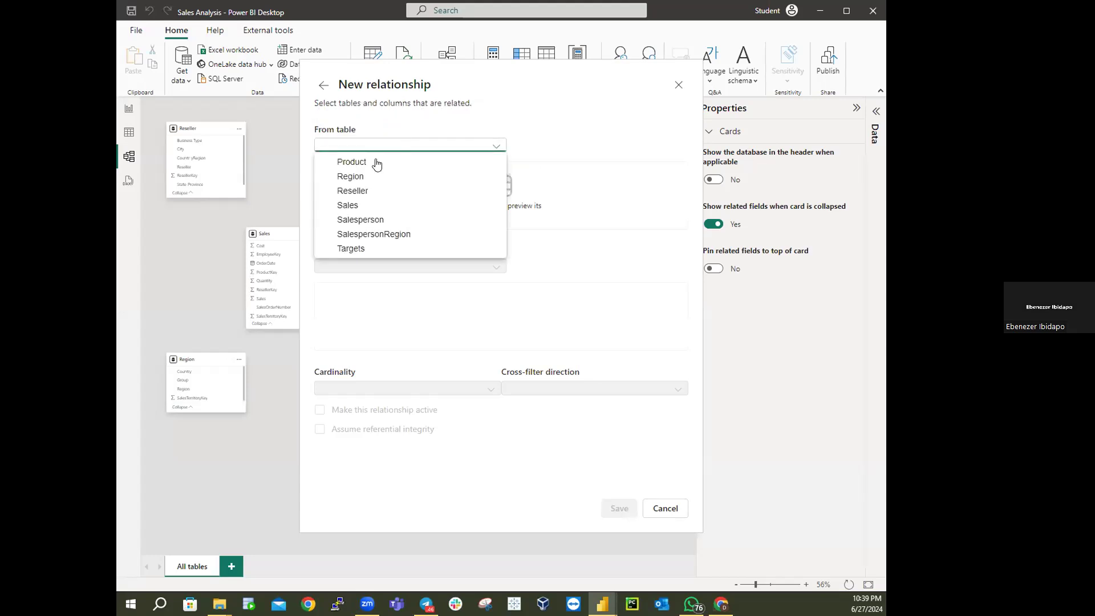
click(354, 161)
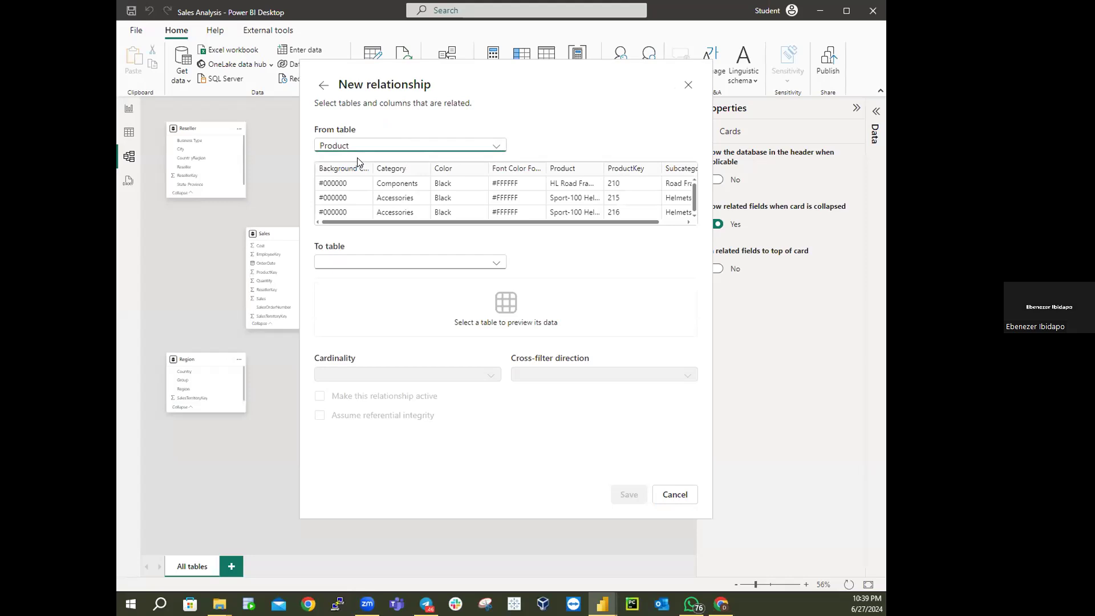
click(378, 264)
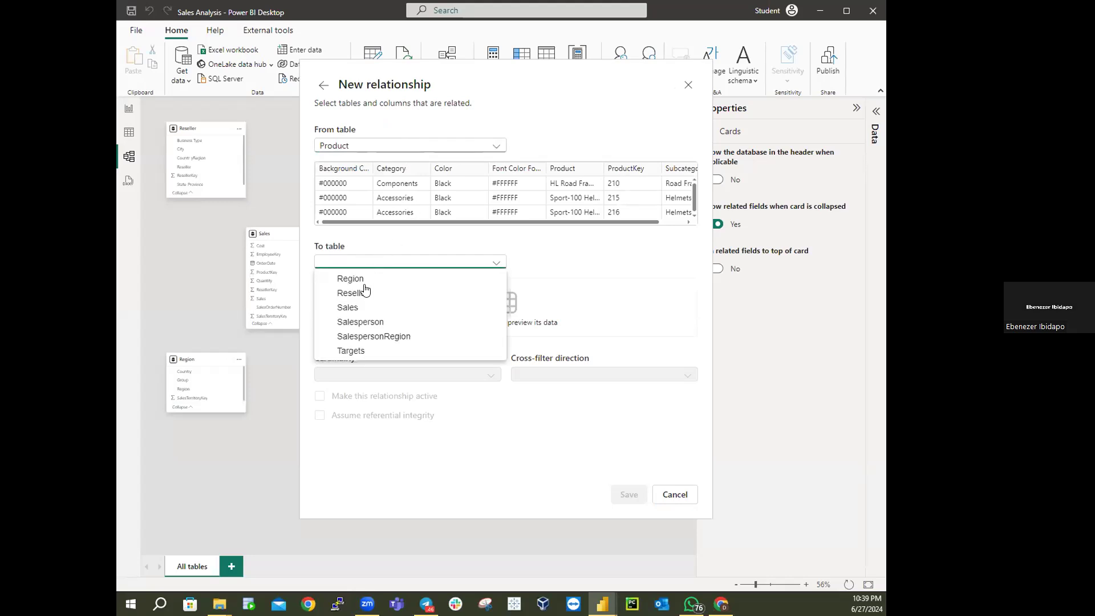
click(354, 309)
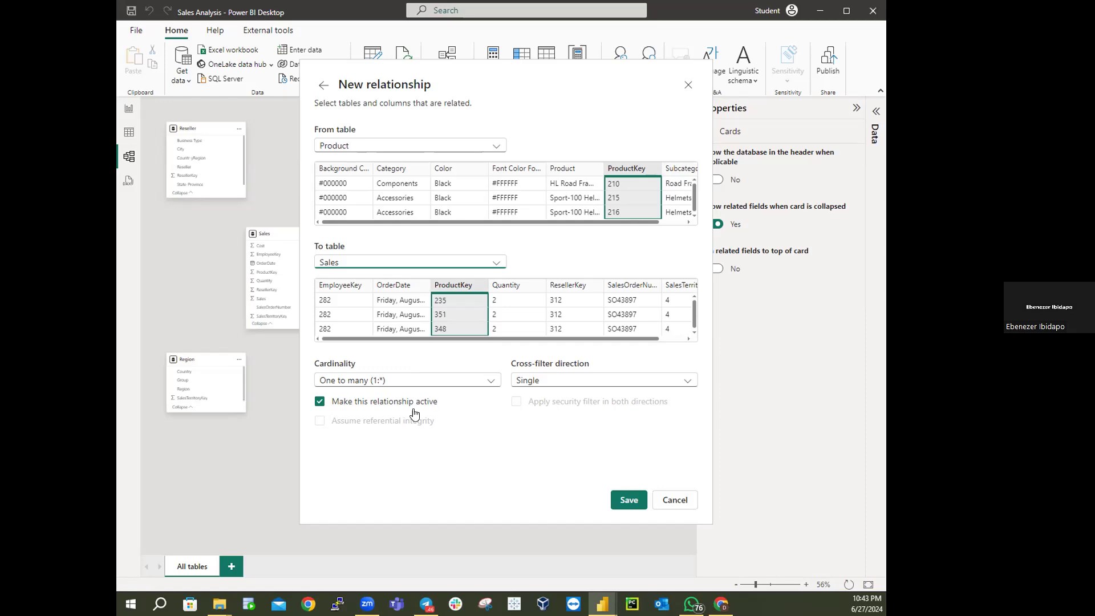
click(629, 500)
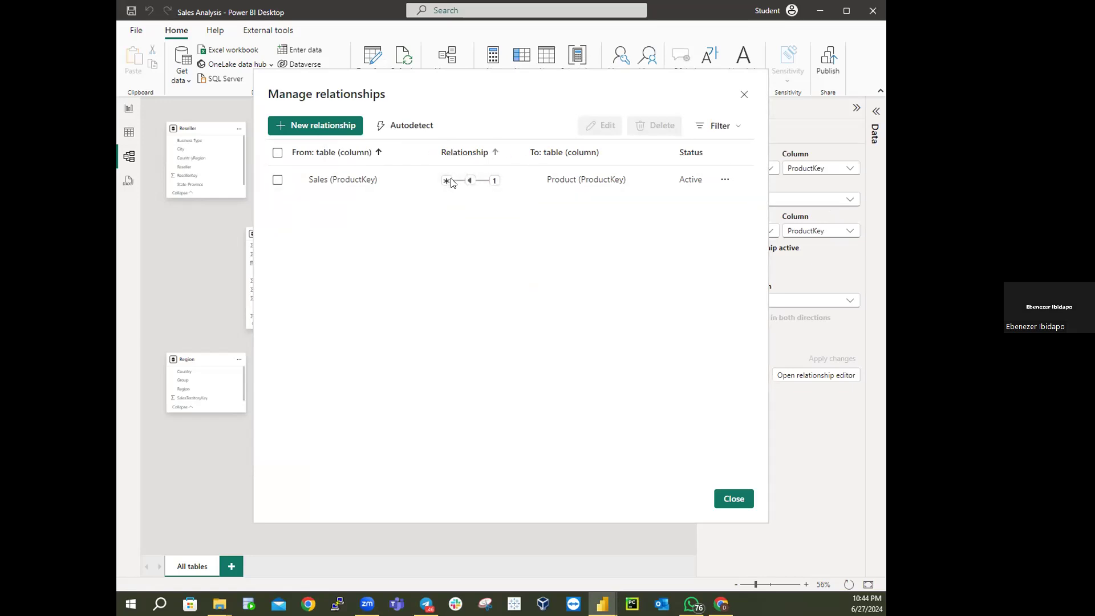
Step: Close the relationship manager and check the sales by category in the report's table visual, returning to the model diagram
mouse_move(453, 192)
click(727, 505)
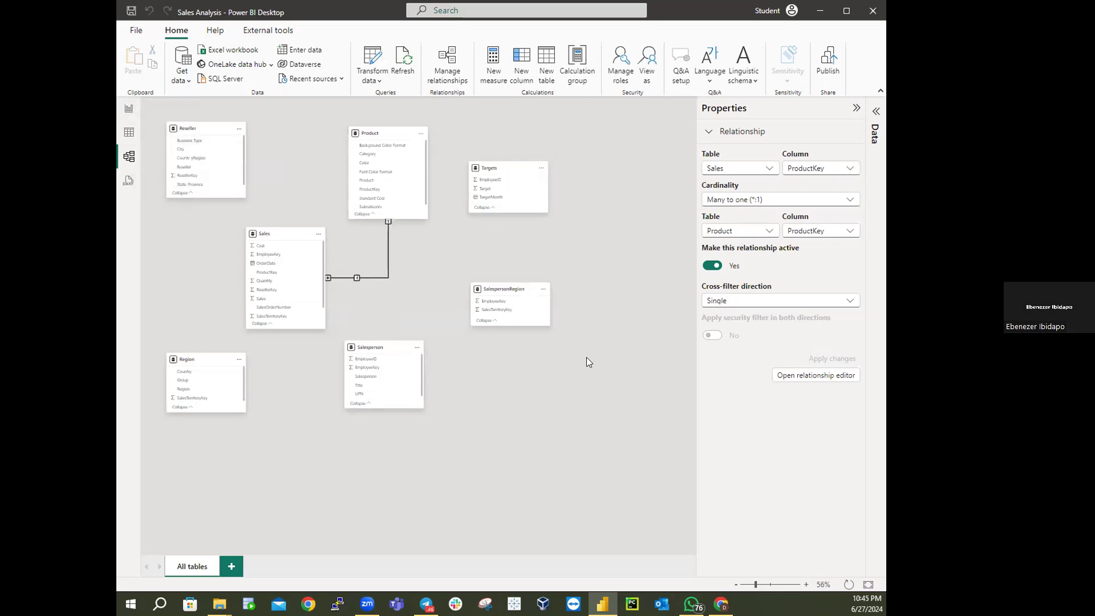
click(128, 110)
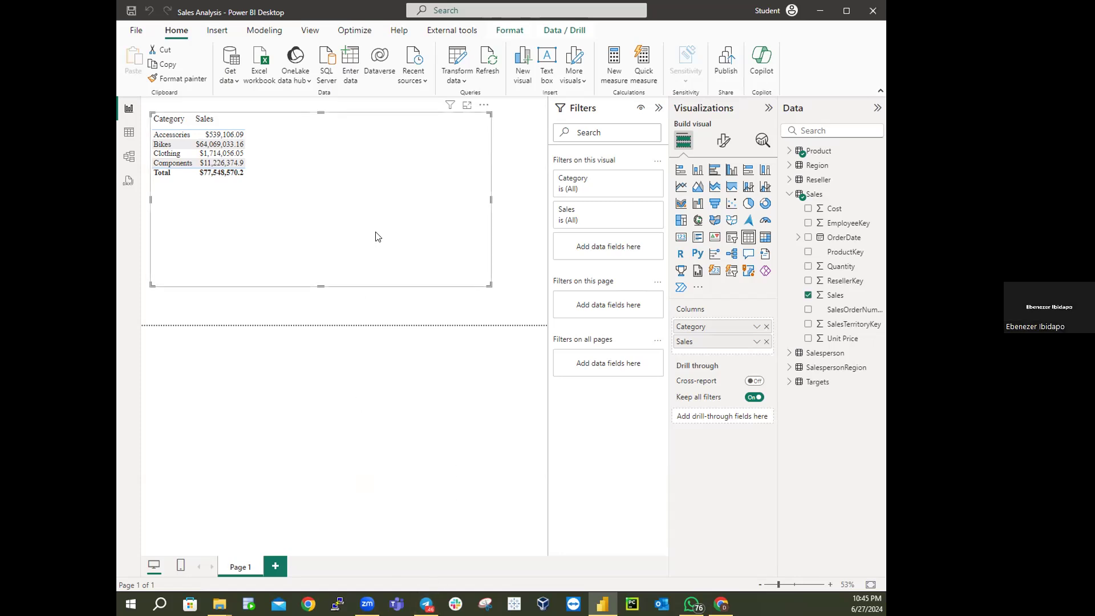
click(131, 158)
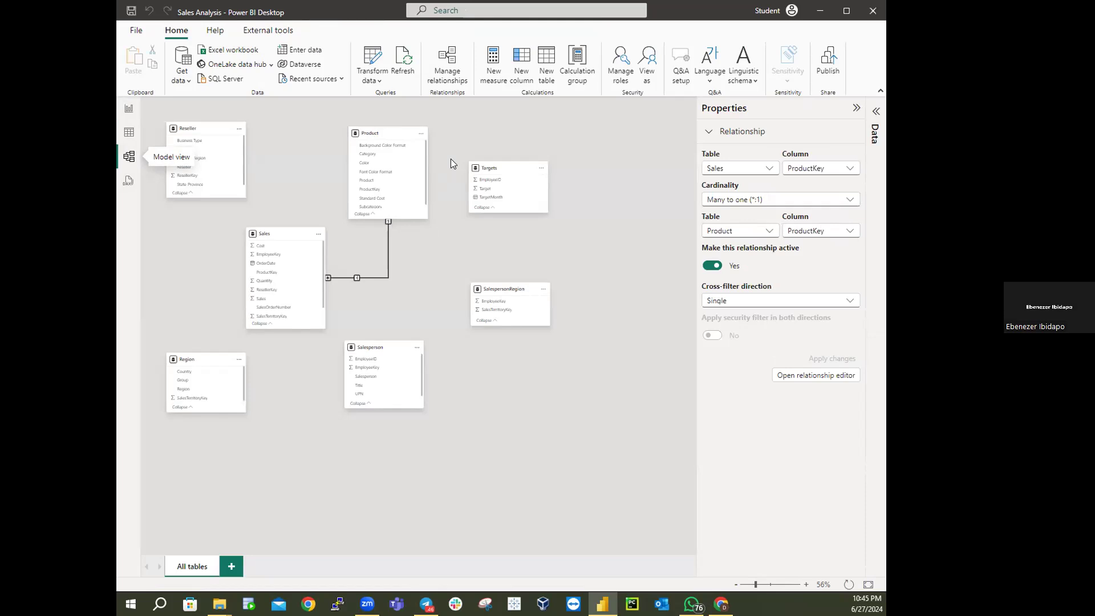
click(129, 108)
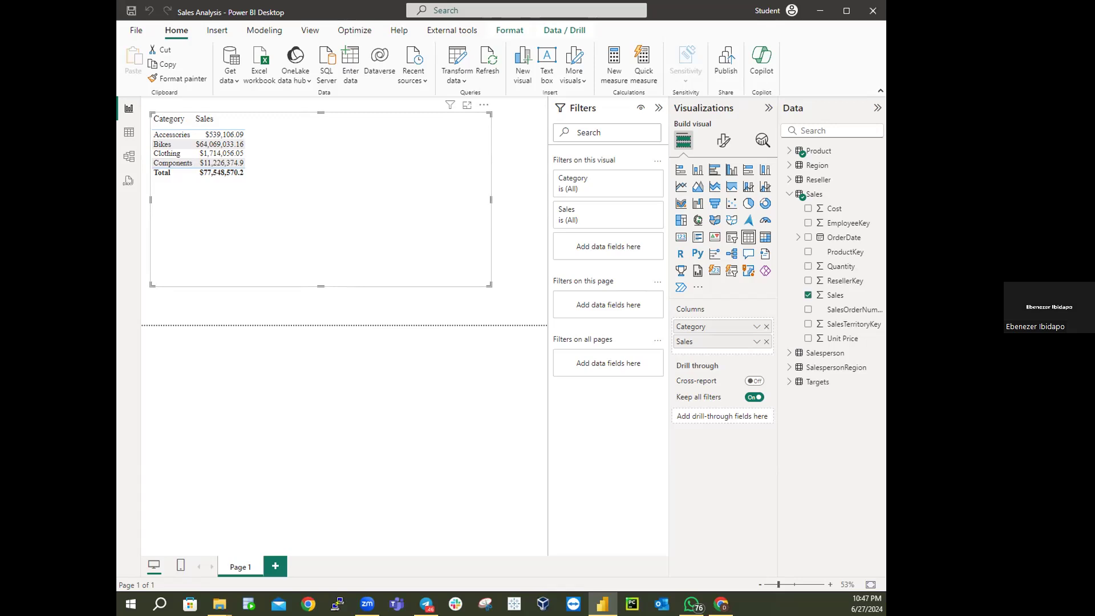
click(131, 156)
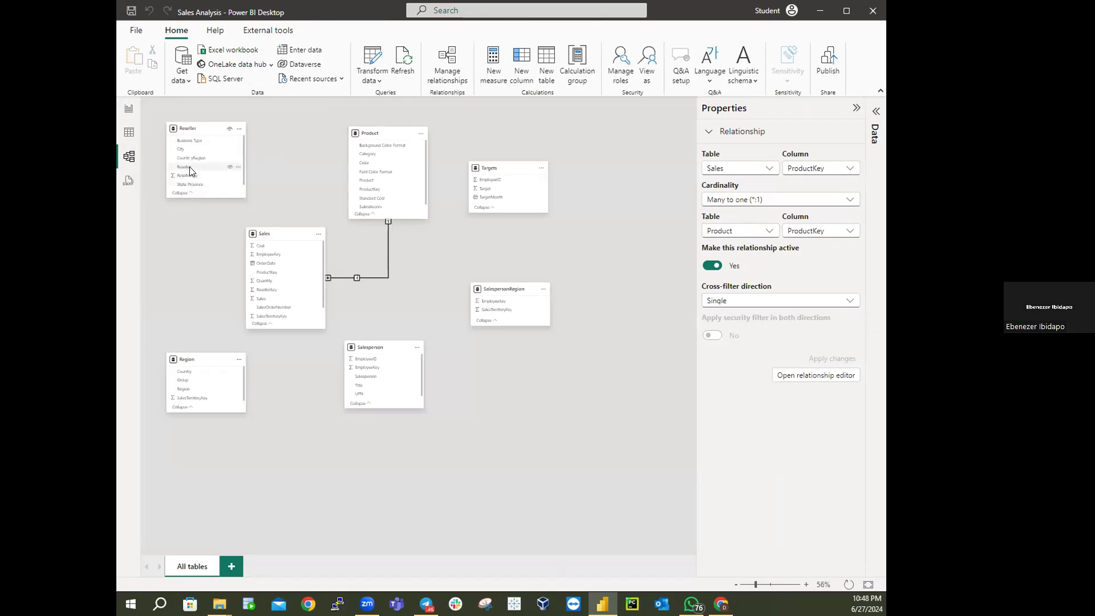
Step: Try to link the Reseller table's ResellerKey field to the Sales table directly in the model diagram
click(194, 175)
drag(194, 176, 235, 260)
drag(242, 295, 243, 295)
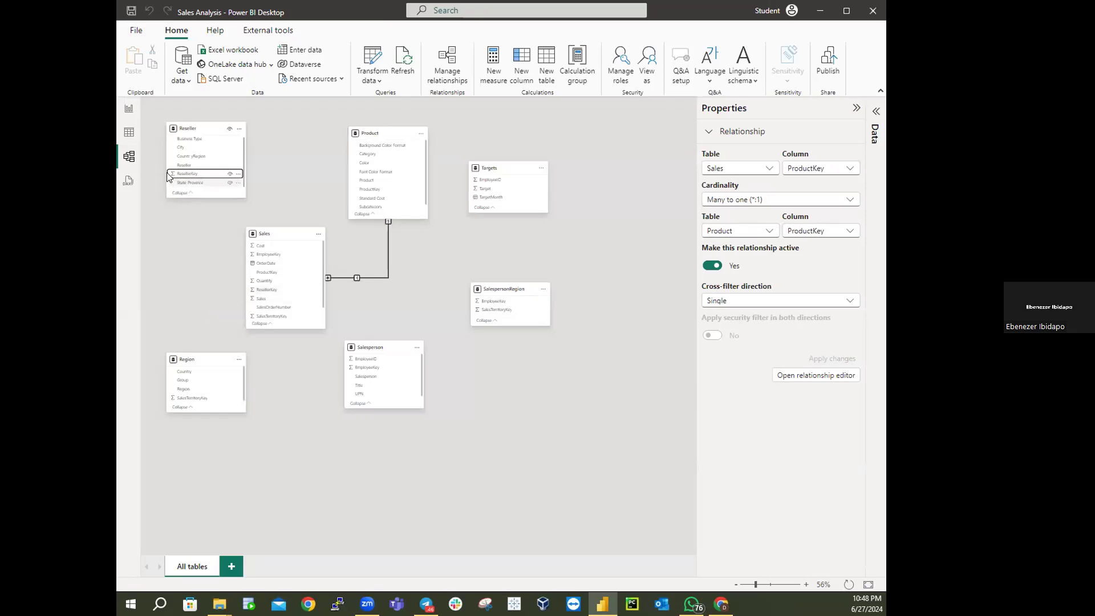
drag(188, 173, 162, 167)
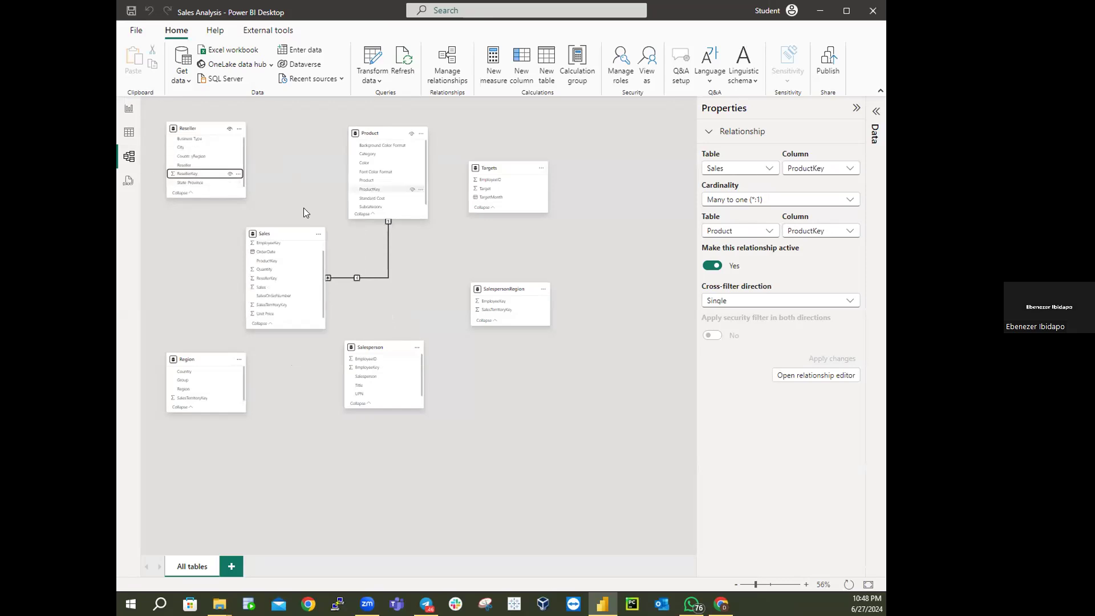
Step: Create an active one-to-many relationship from Reseller to Sales on ResellerKey with single cross-filter direction, and close the relationship manager
click(451, 67)
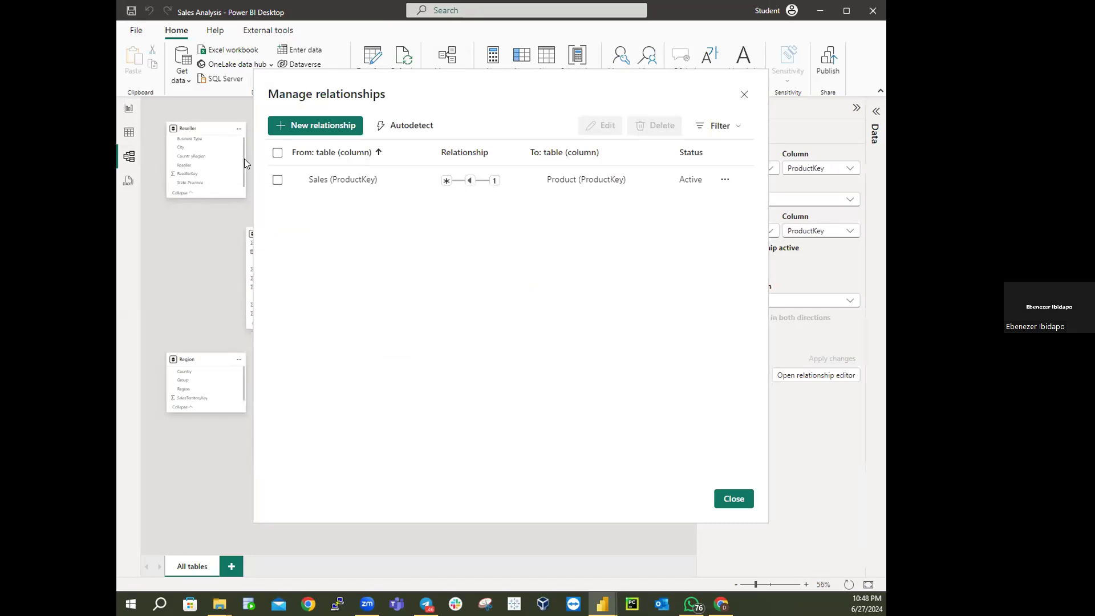
click(301, 125)
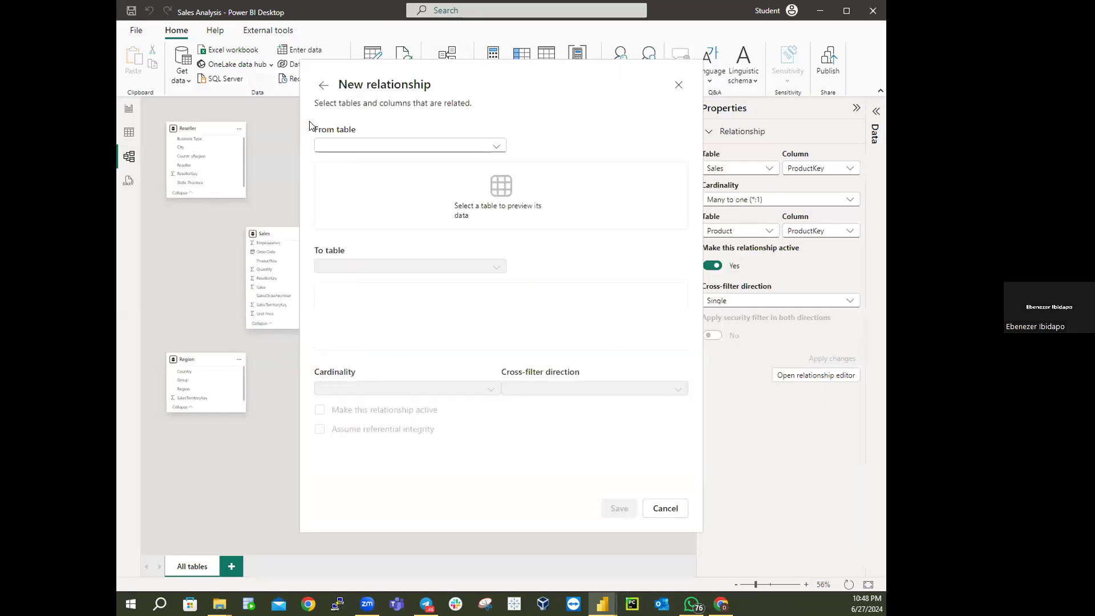
click(390, 147)
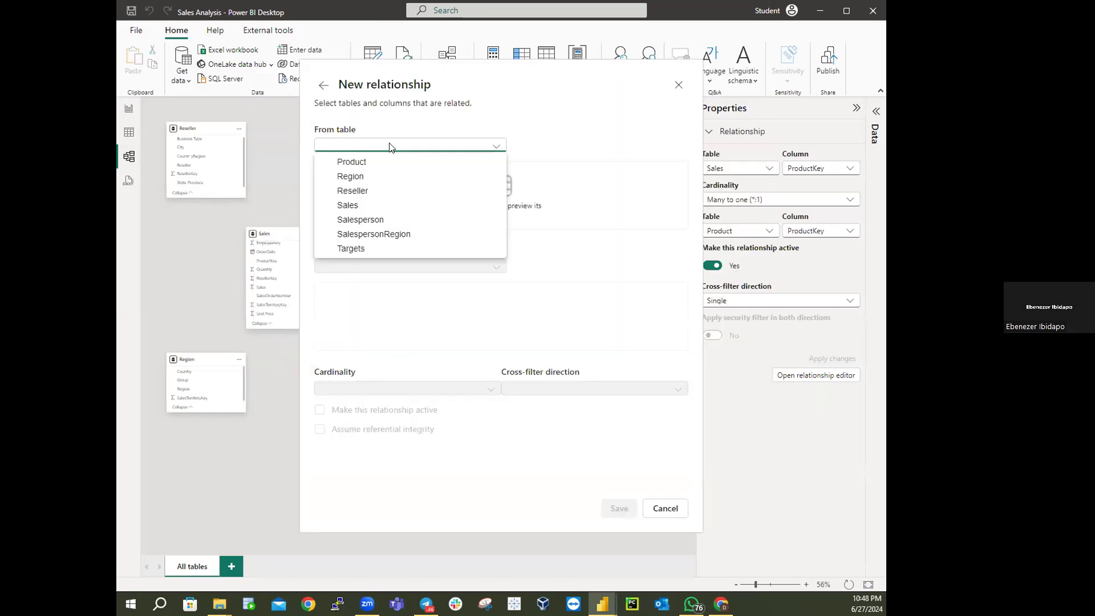
click(363, 193)
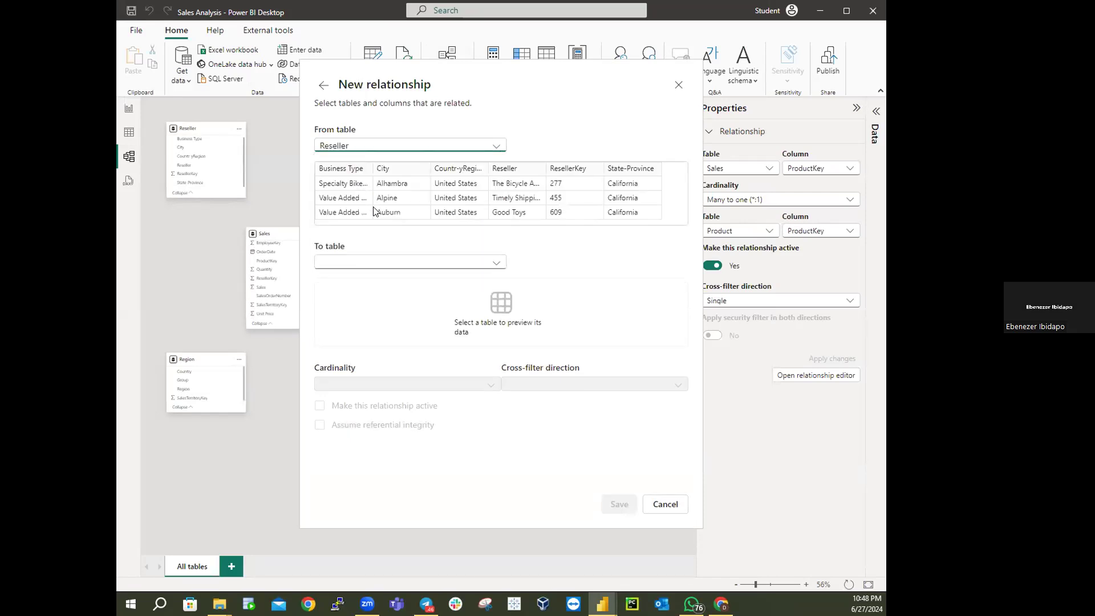
click(370, 264)
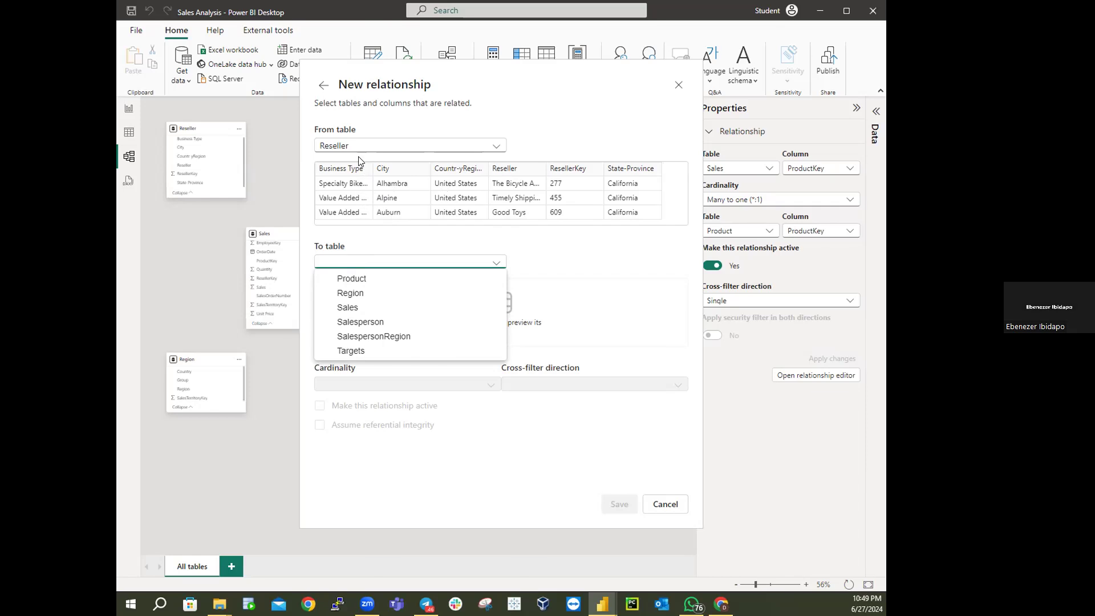
click(349, 308)
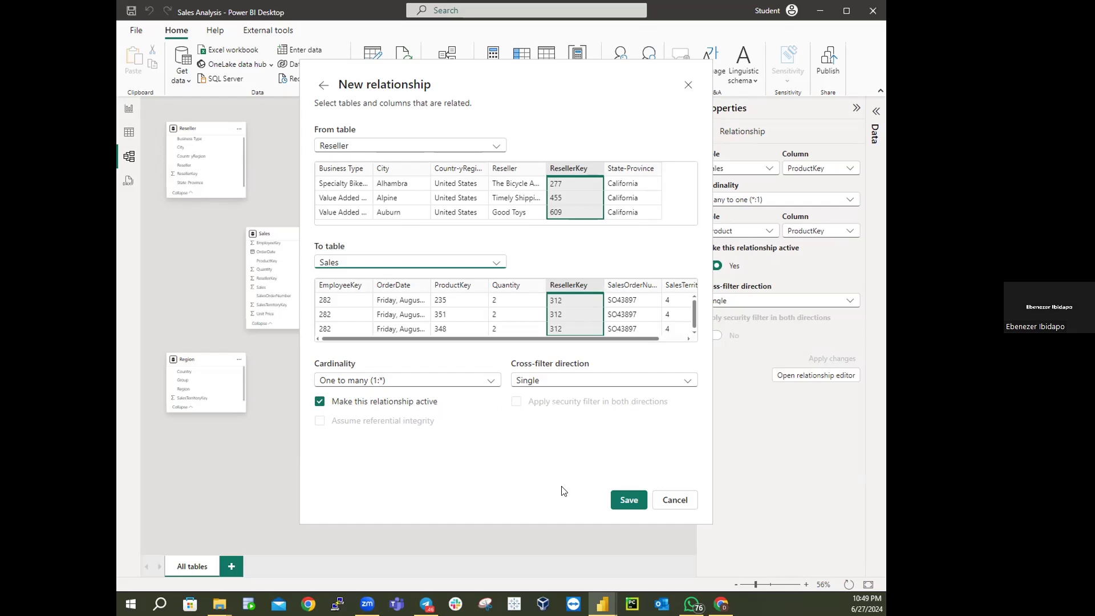
click(627, 500)
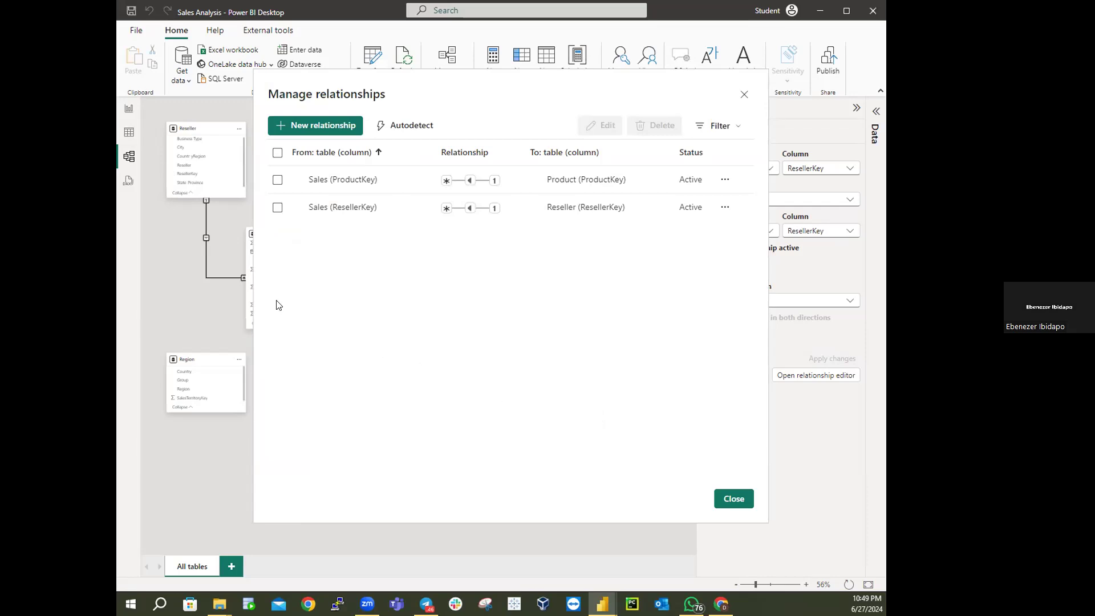
click(729, 502)
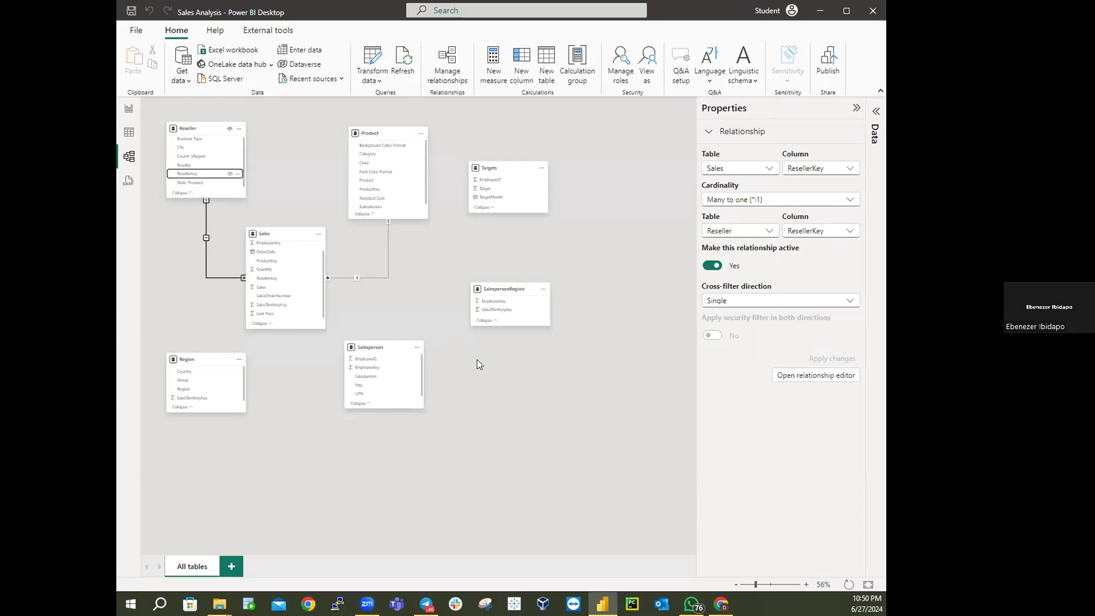
click(312, 177)
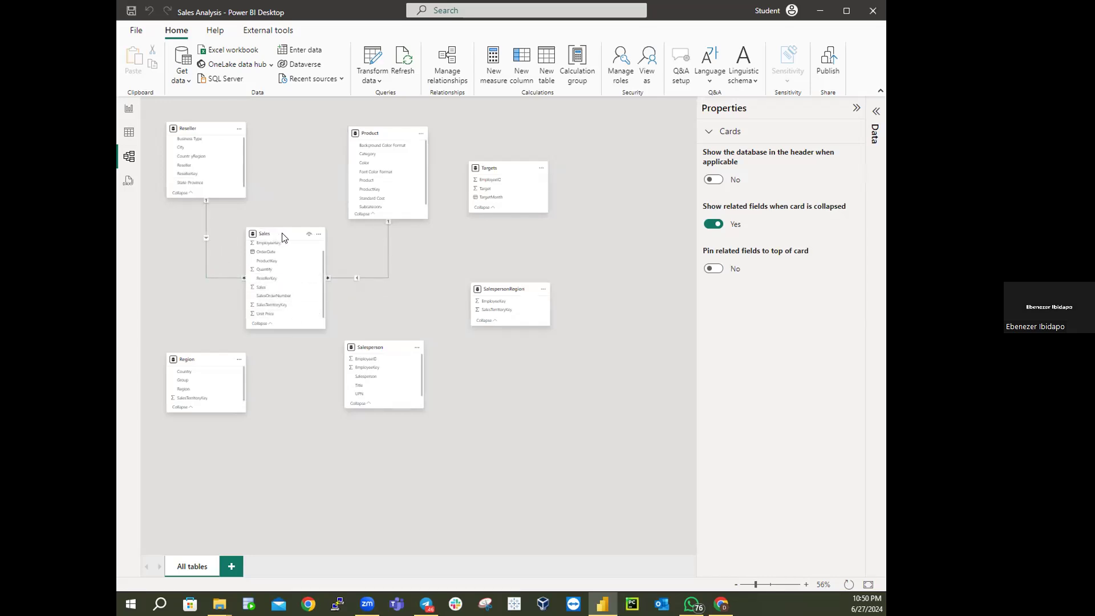
mouse_move(287, 237)
click(525, 60)
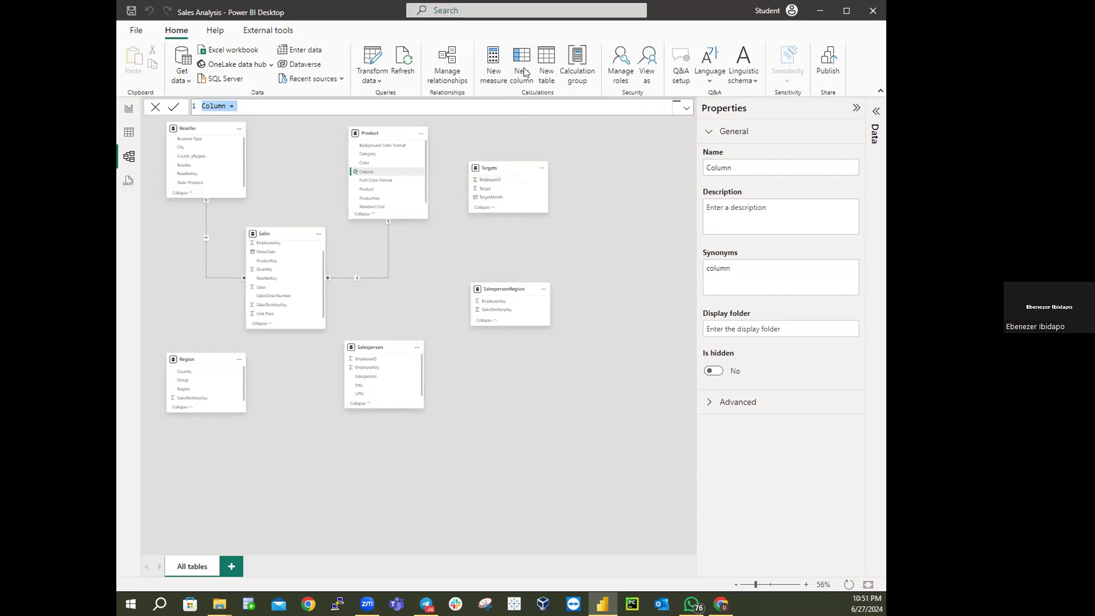
click(443, 62)
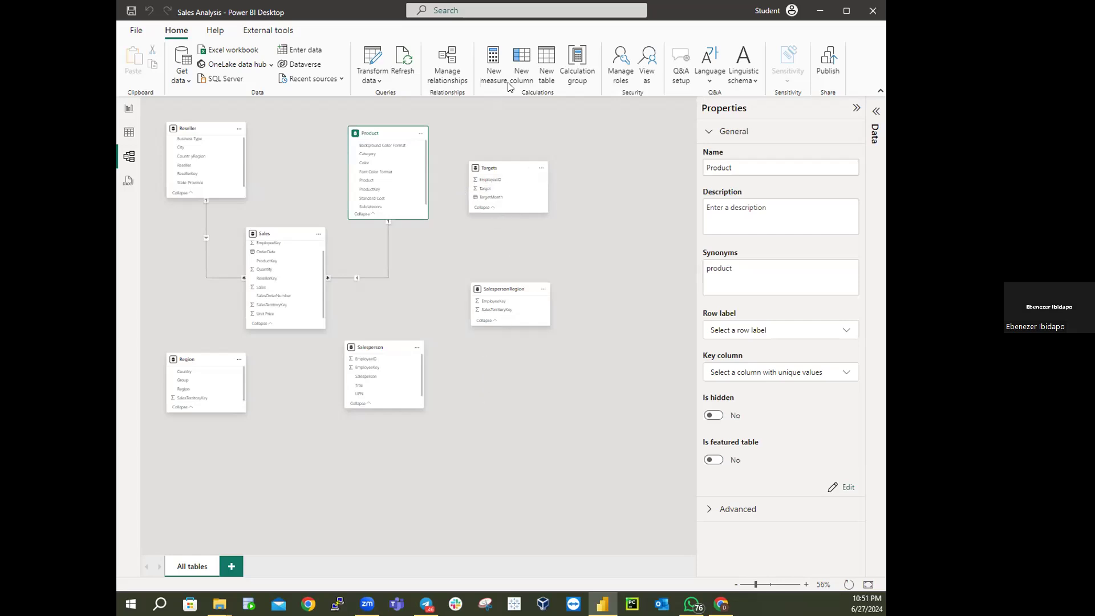
Step: Create an active one-to-many relationship from Region to Sales on SalesTerritoryKey with single cross-filter direction
click(450, 68)
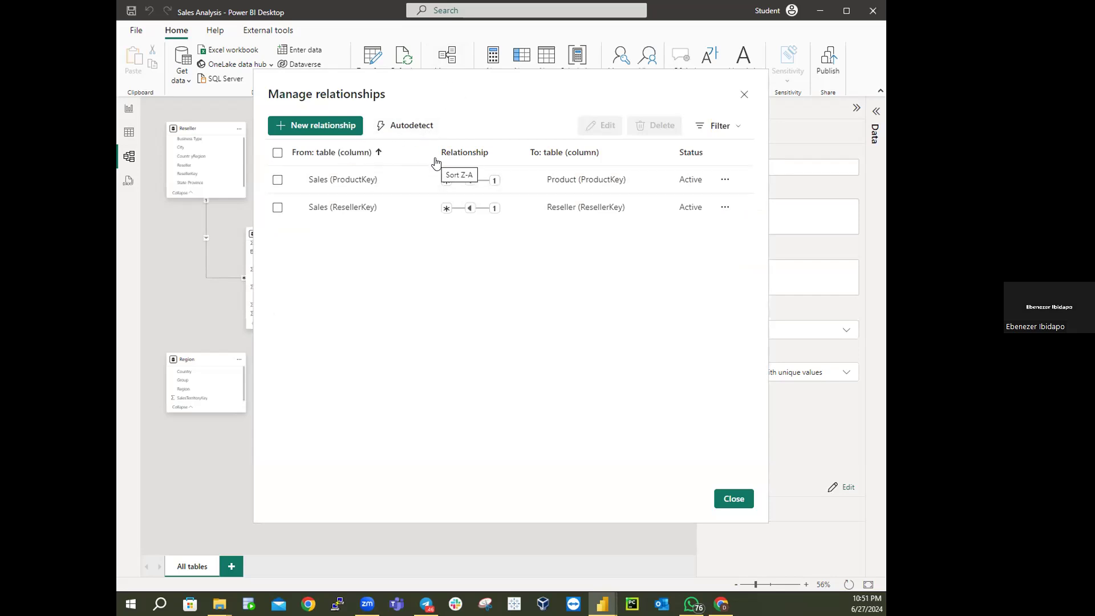
click(329, 126)
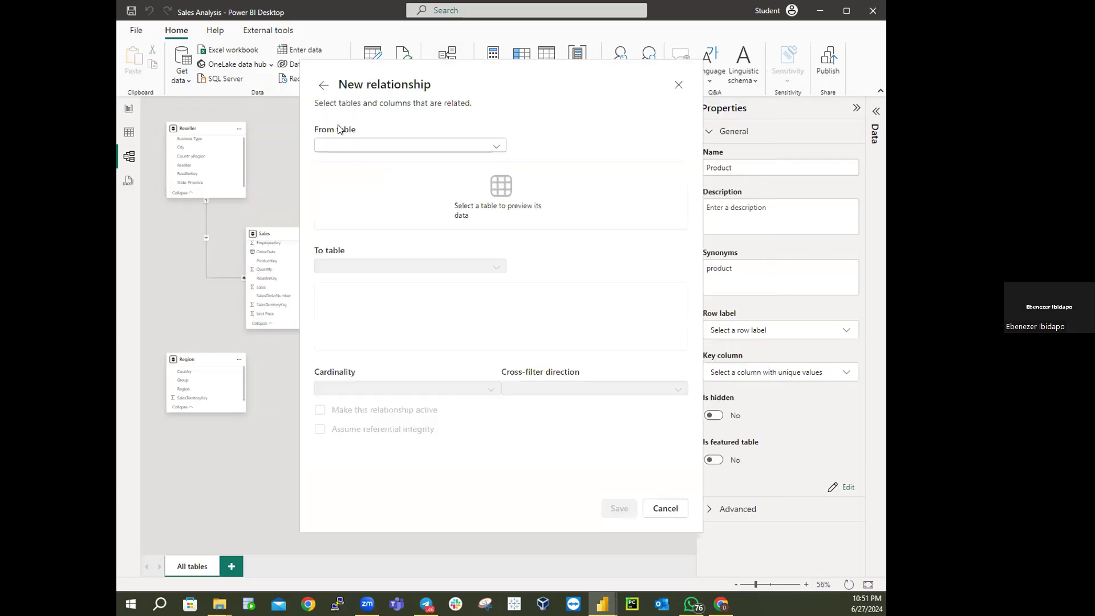
click(371, 146)
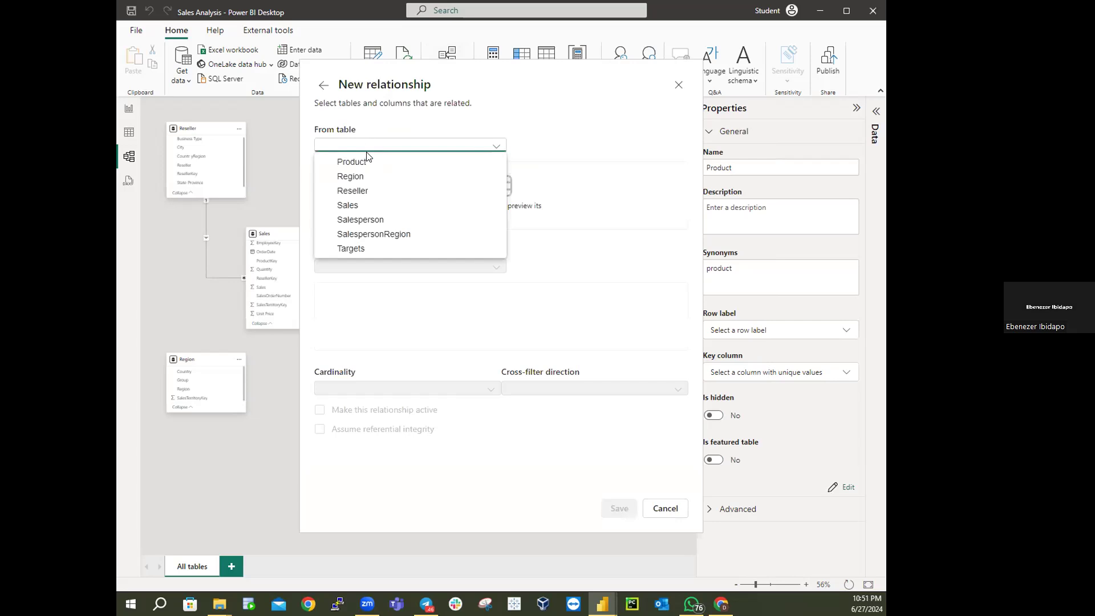
click(360, 219)
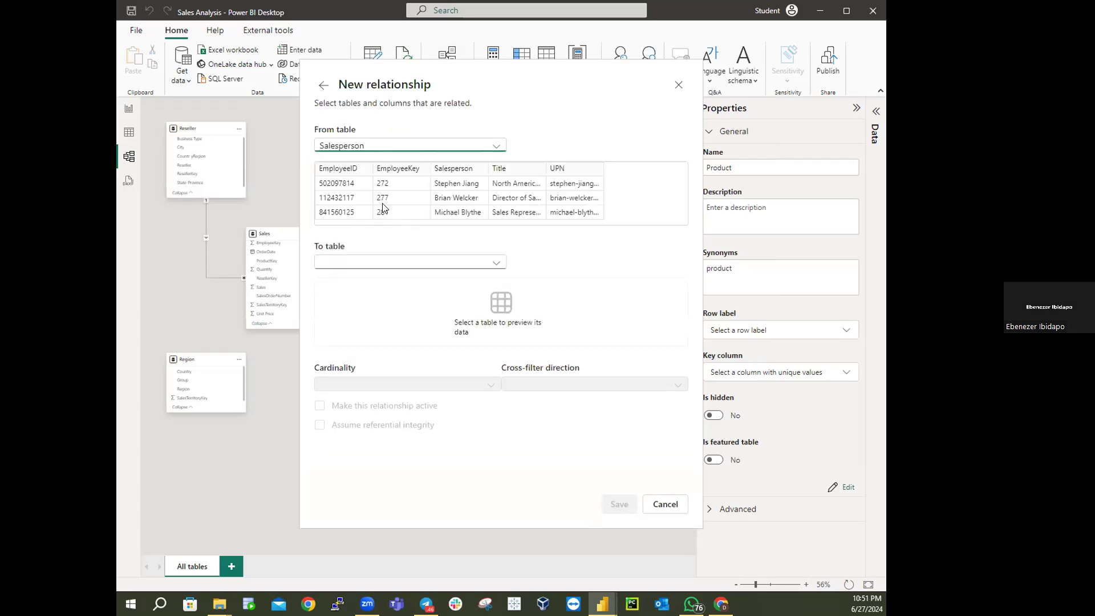
click(381, 260)
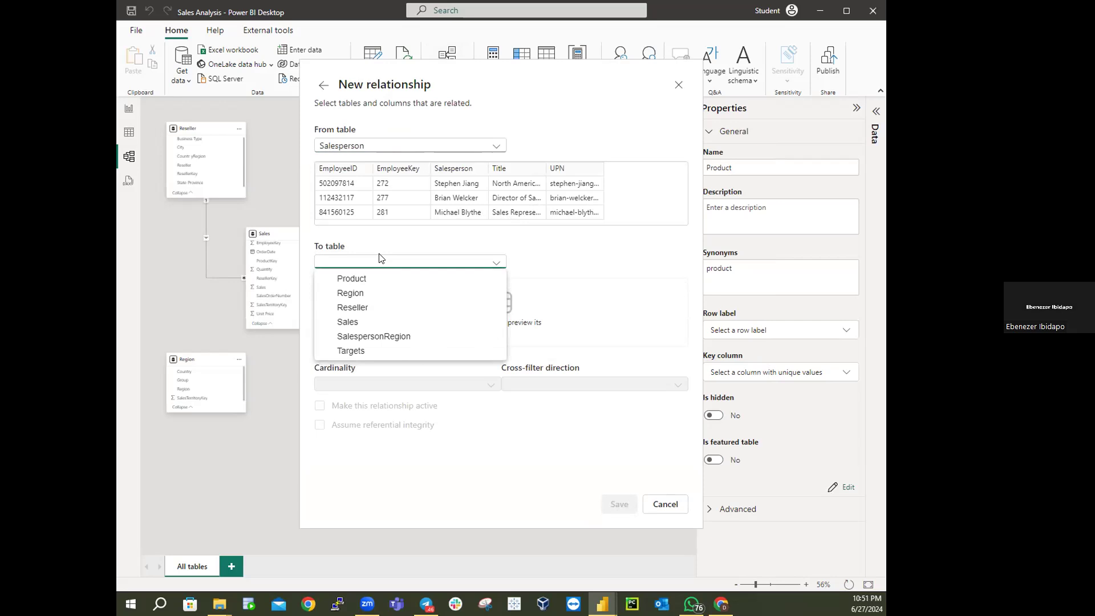
click(399, 151)
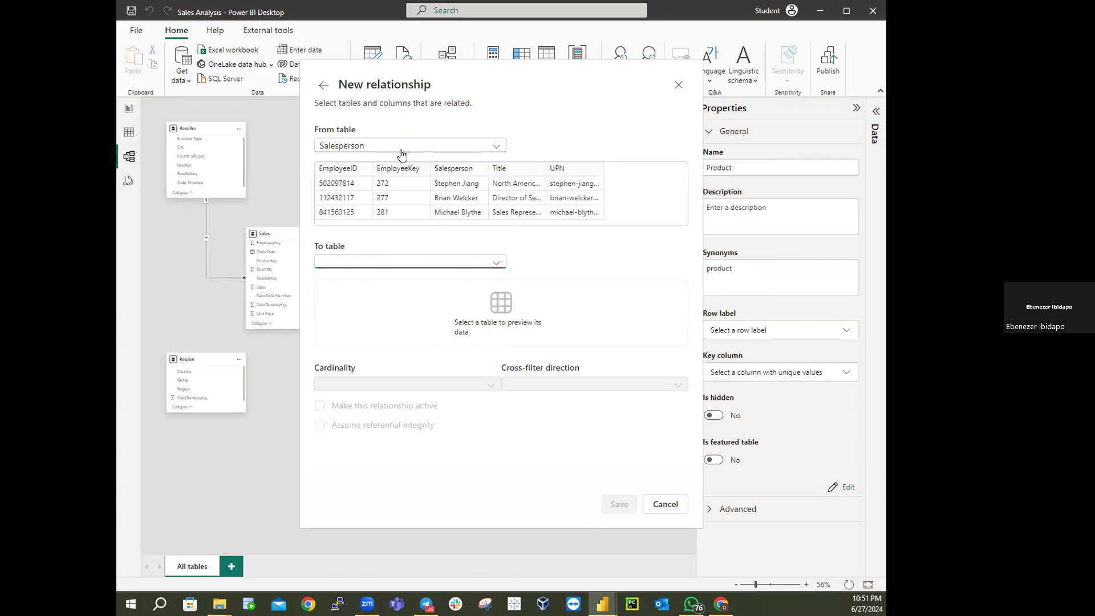
click(395, 147)
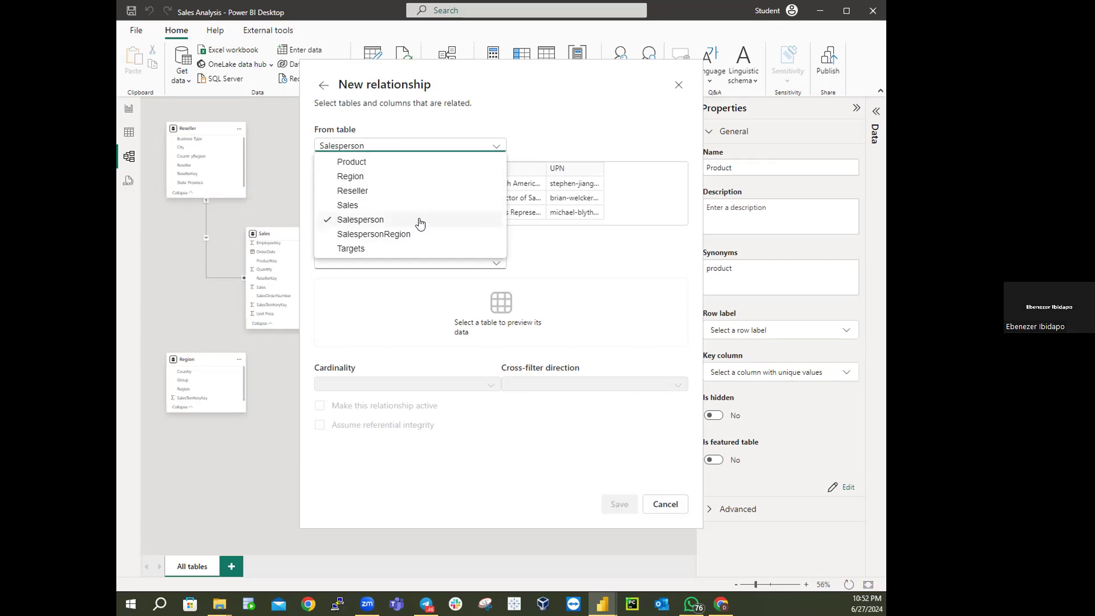
click(351, 179)
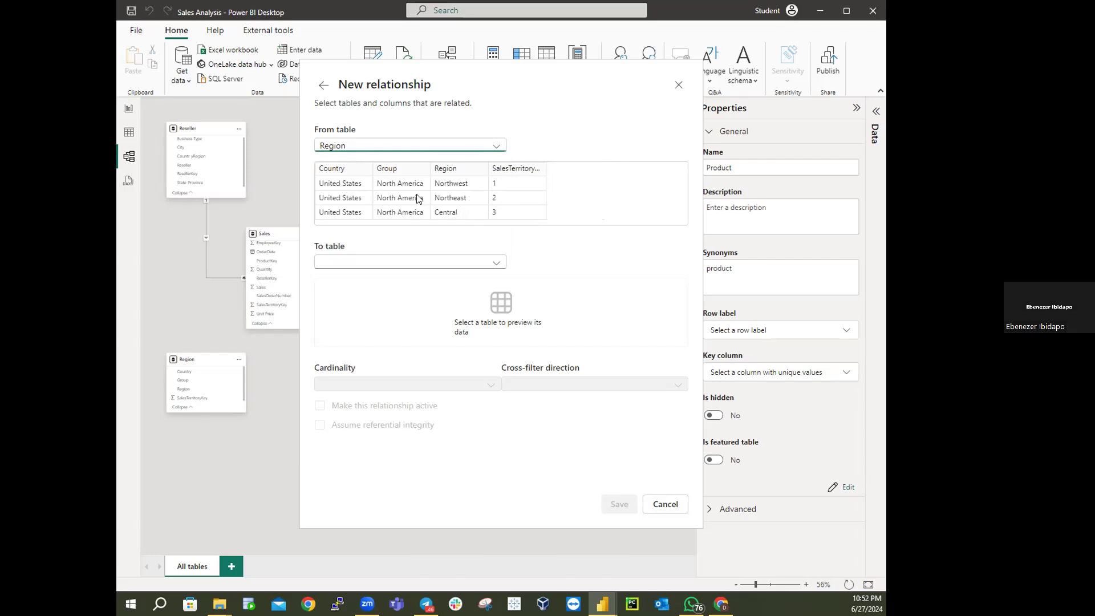
click(371, 266)
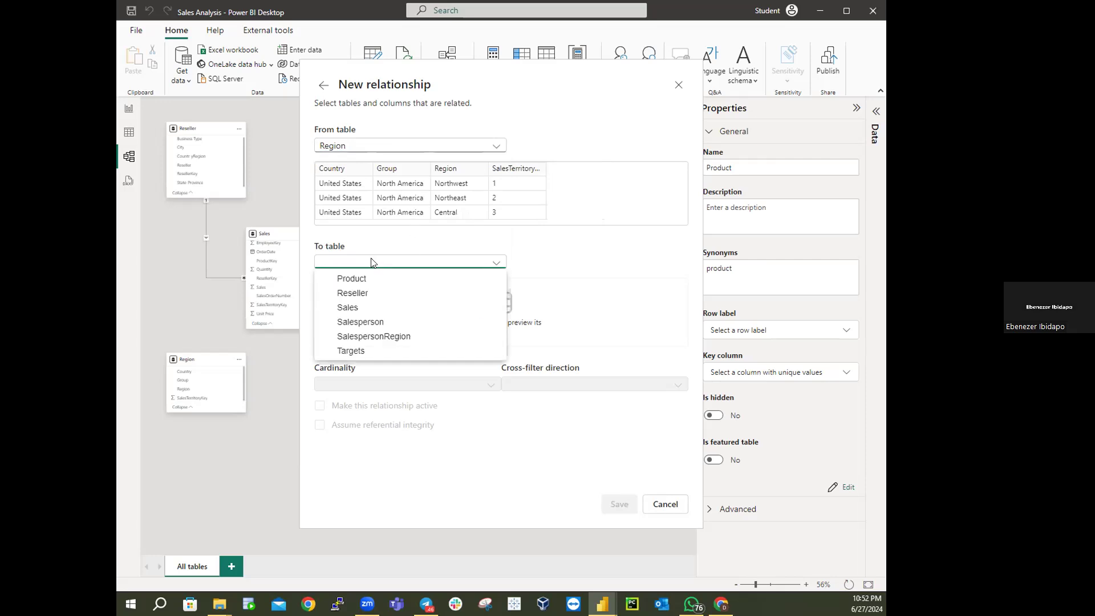
click(352, 307)
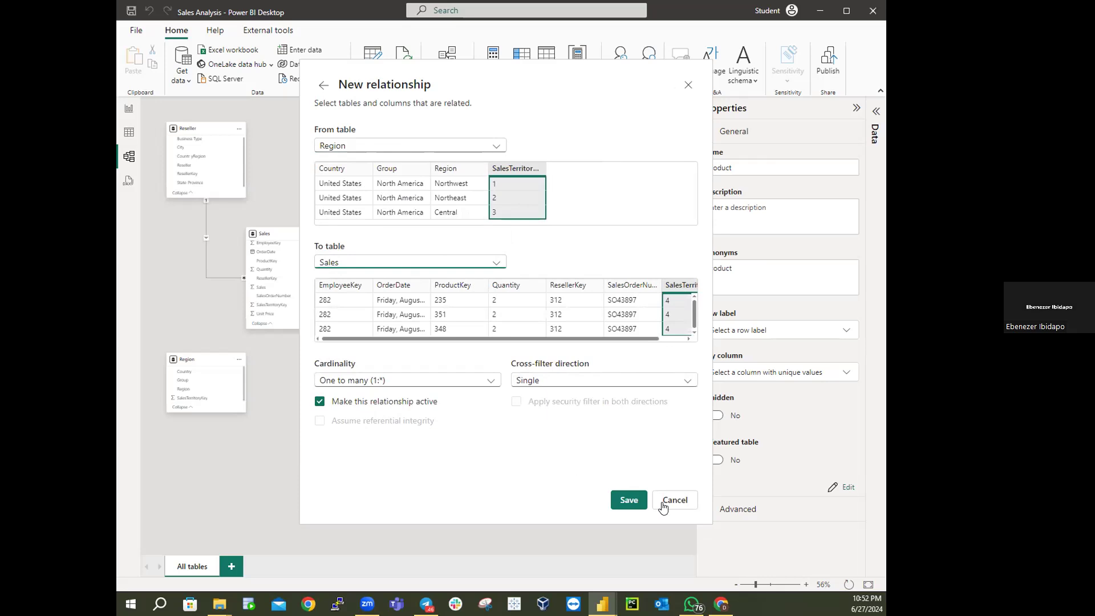
click(632, 498)
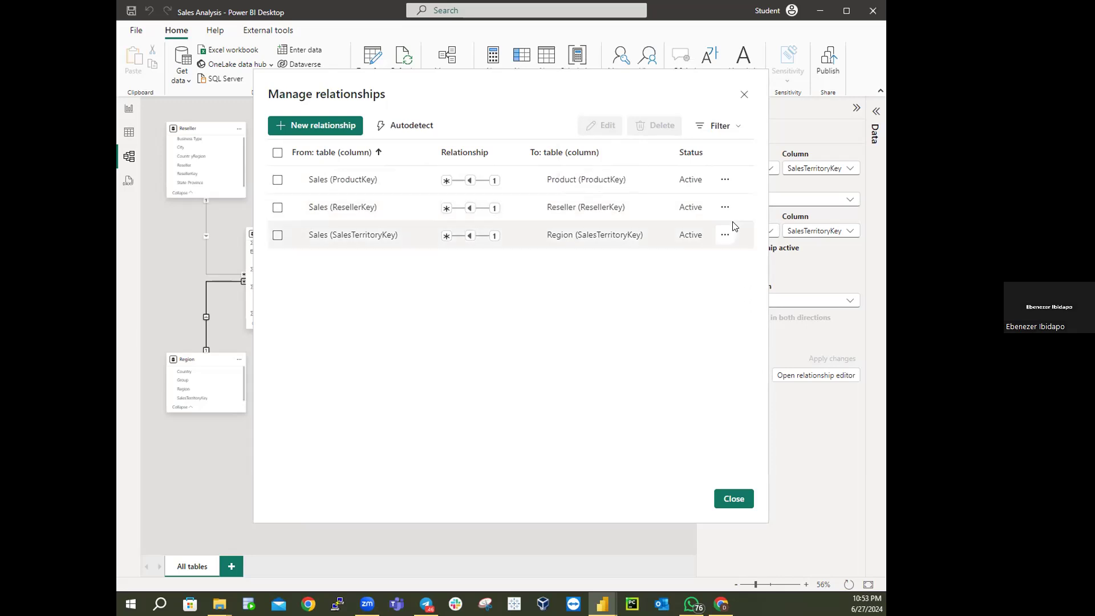
Step: Delete the SalesTerritoryKey relationship between Sales and Region
click(724, 235)
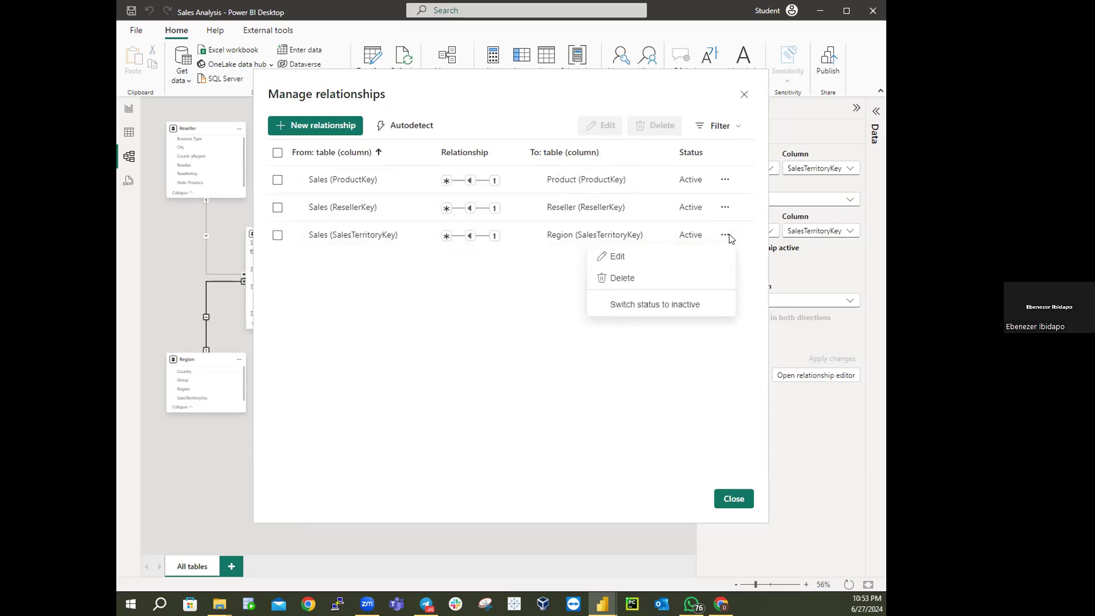
click(613, 279)
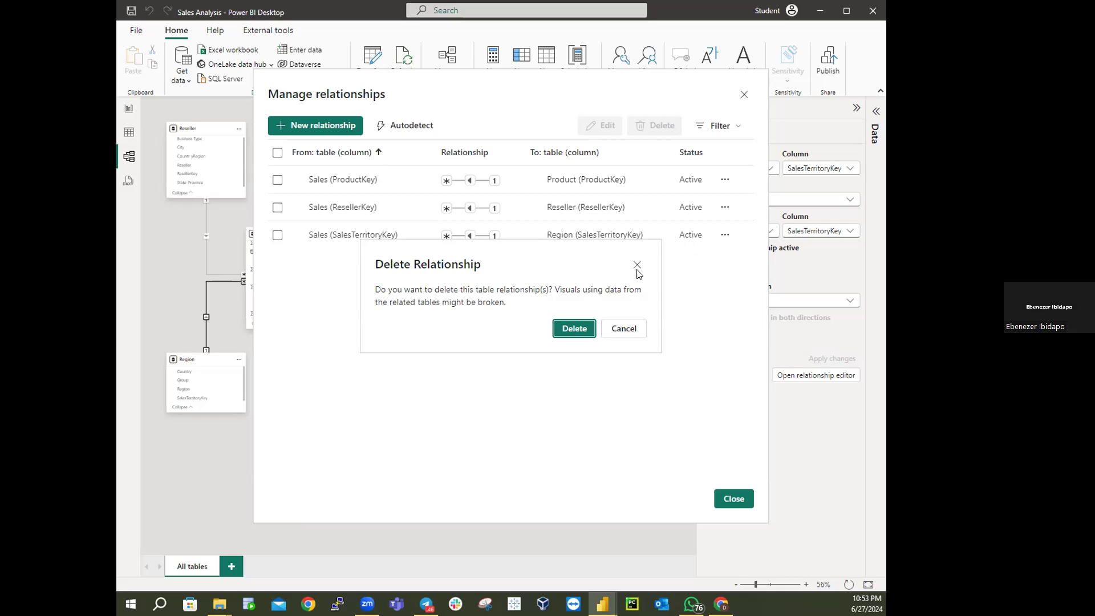
click(573, 329)
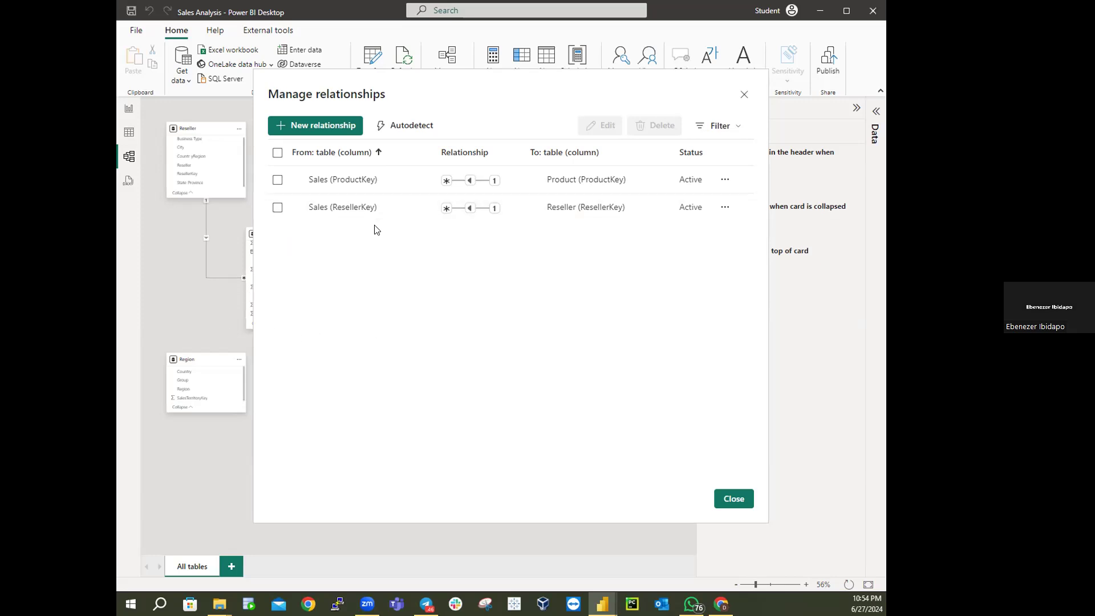
Step: Create an active one-to-many relationship from the Region table to the Sales table on SalesTerritoryKey, with single cross-filter direction
click(313, 126)
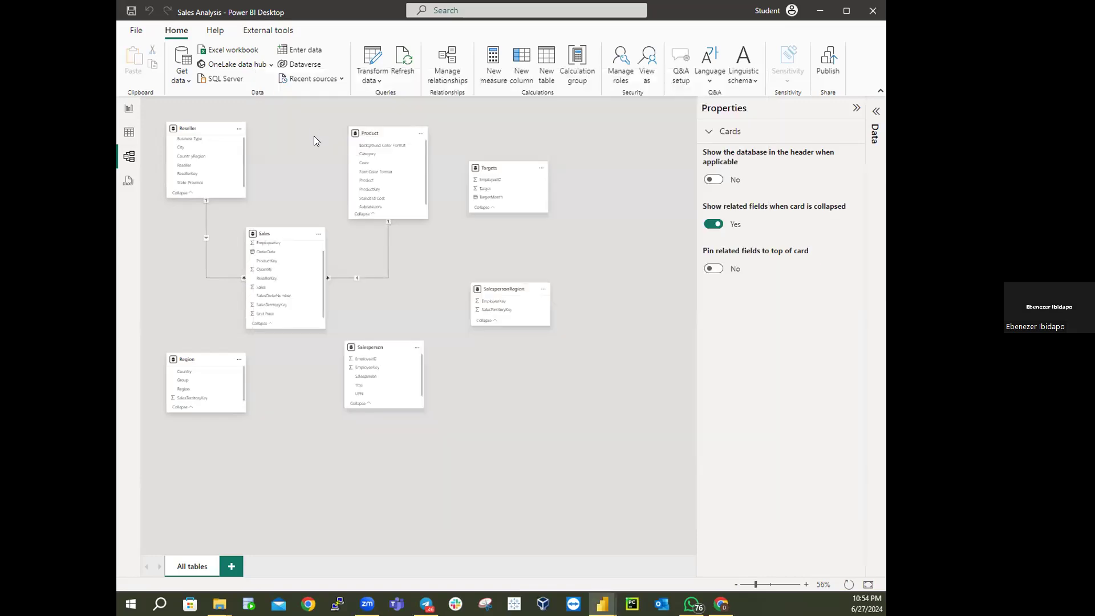
click(346, 143)
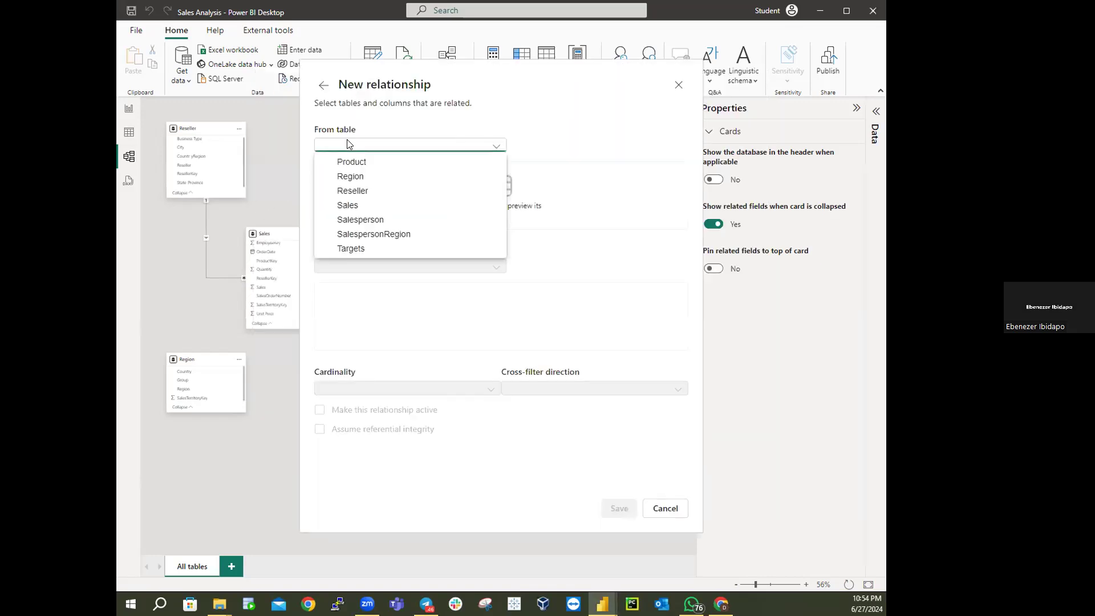
click(350, 175)
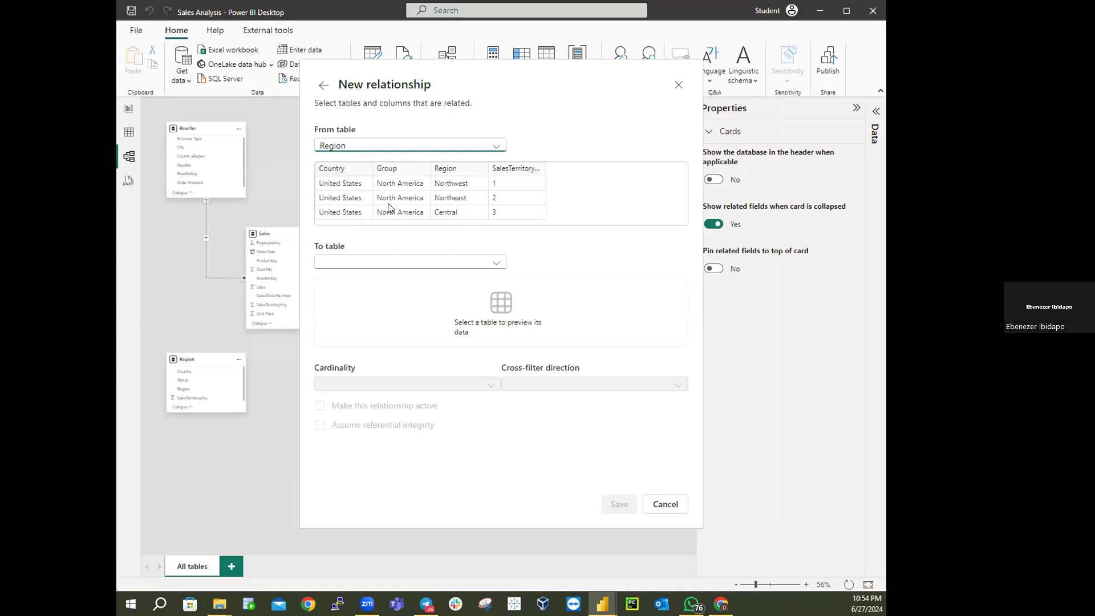
click(390, 263)
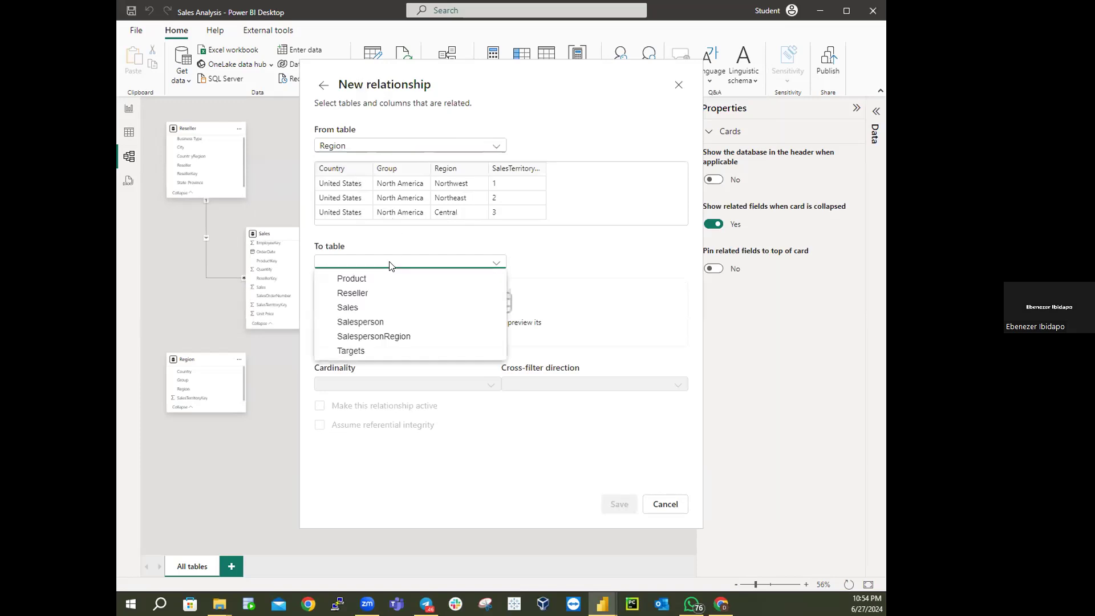
click(357, 310)
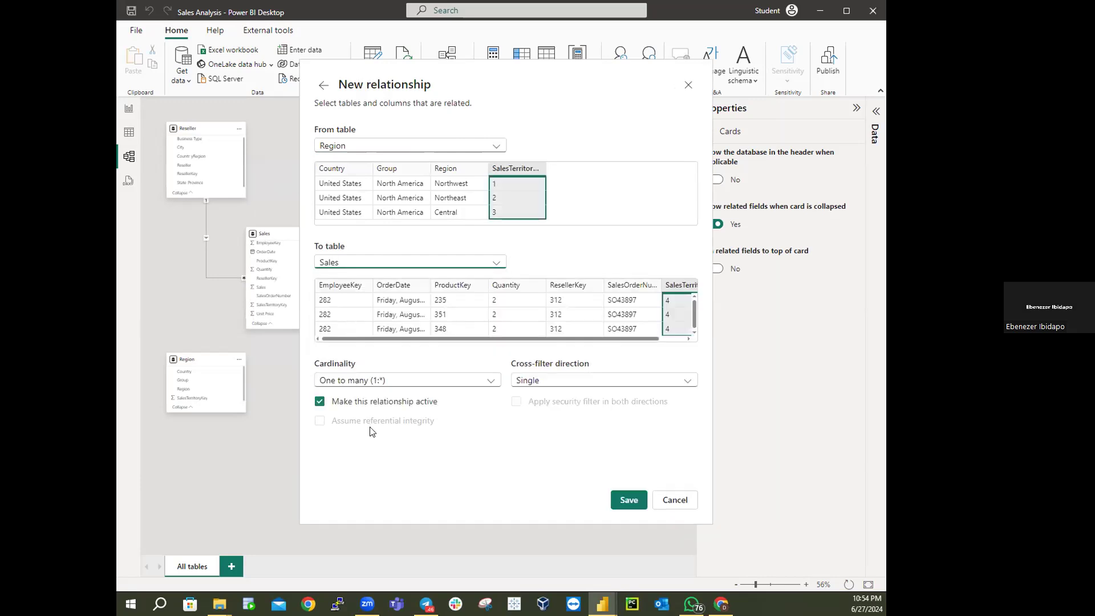
click(625, 500)
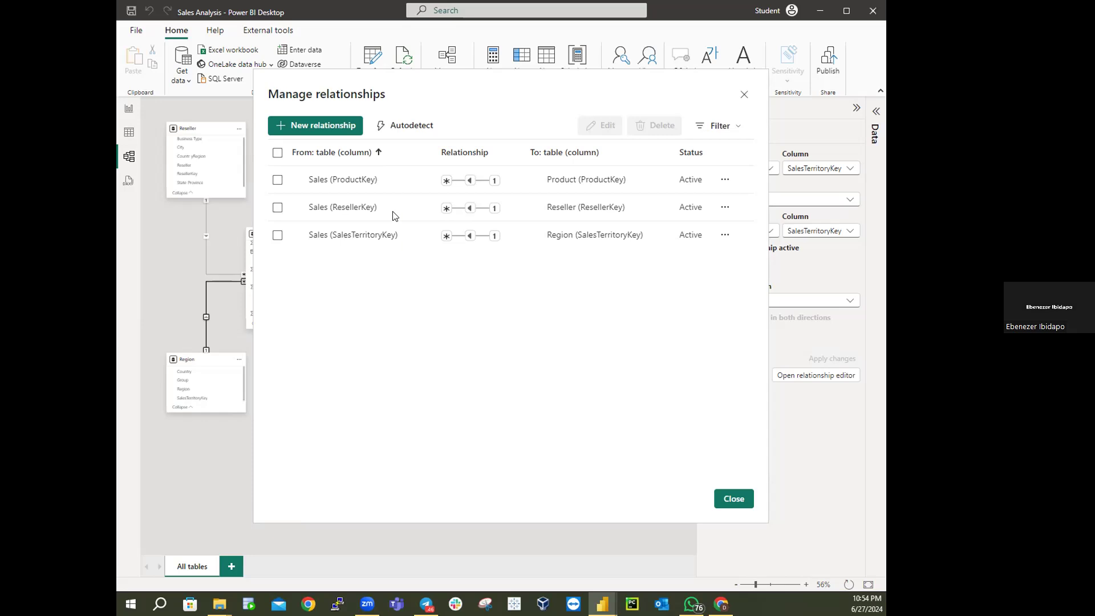
Step: Create an active one-to-many relationship from Salesperson to Sales on EmployeeKey with single cross-filter direction, and close the relationship manager
click(323, 126)
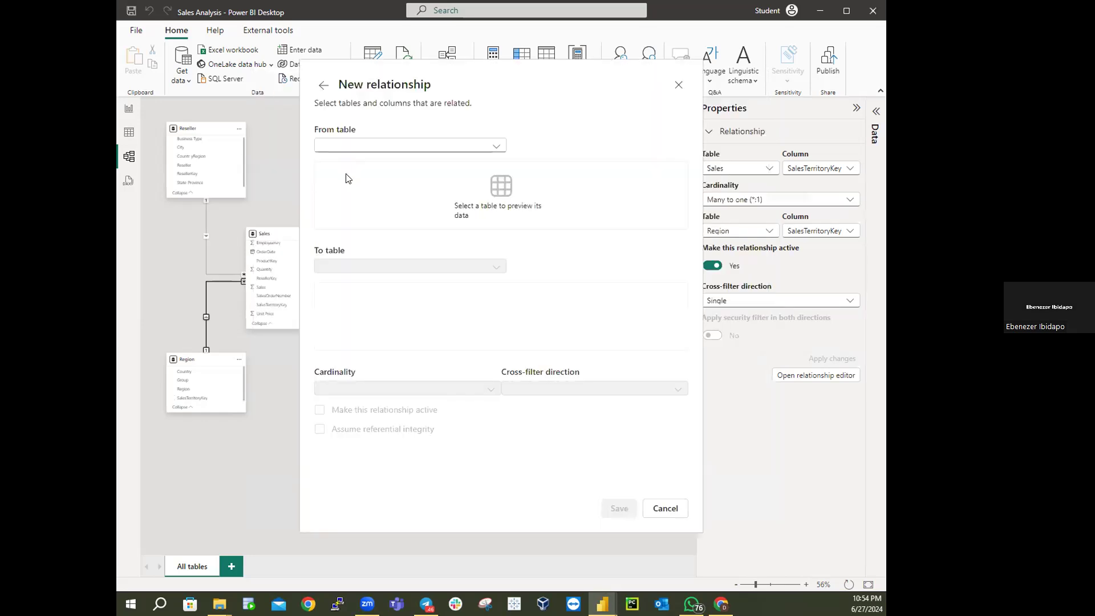
click(347, 147)
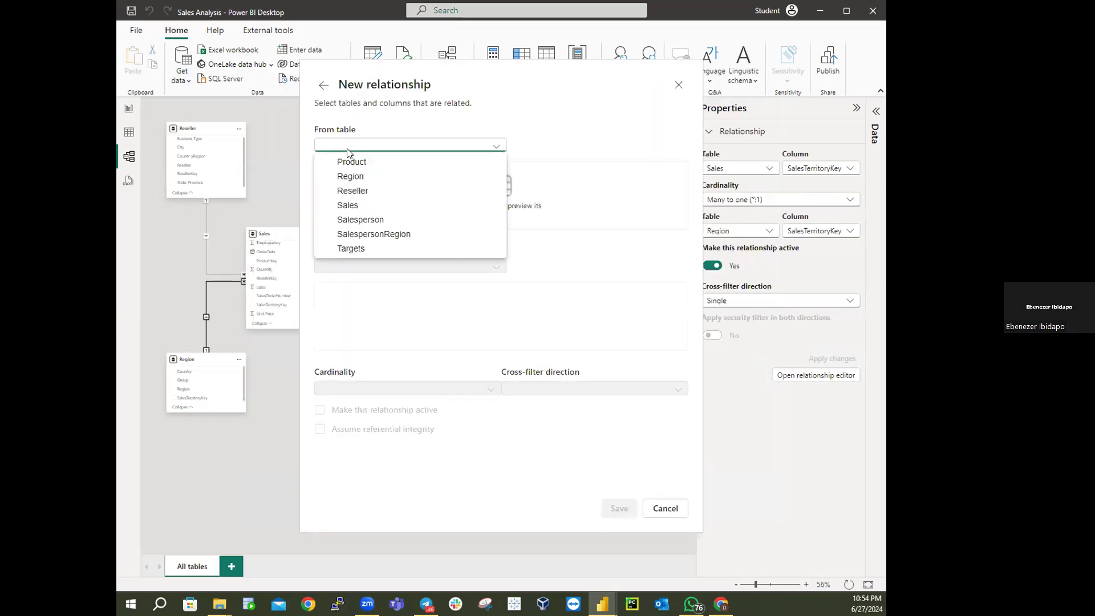
click(355, 220)
click(355, 265)
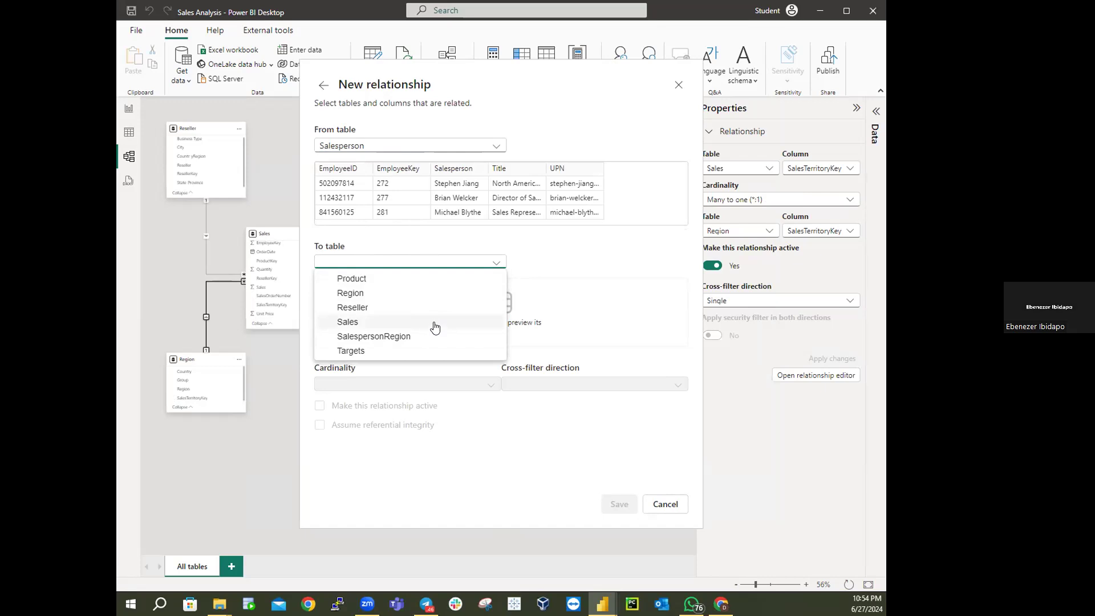
click(524, 133)
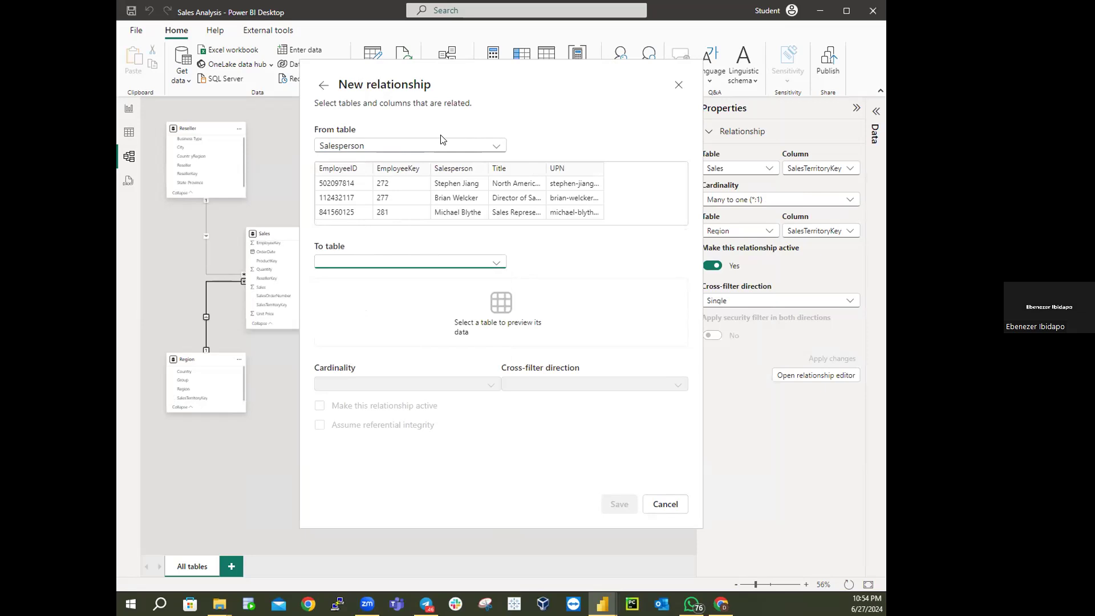
click(430, 147)
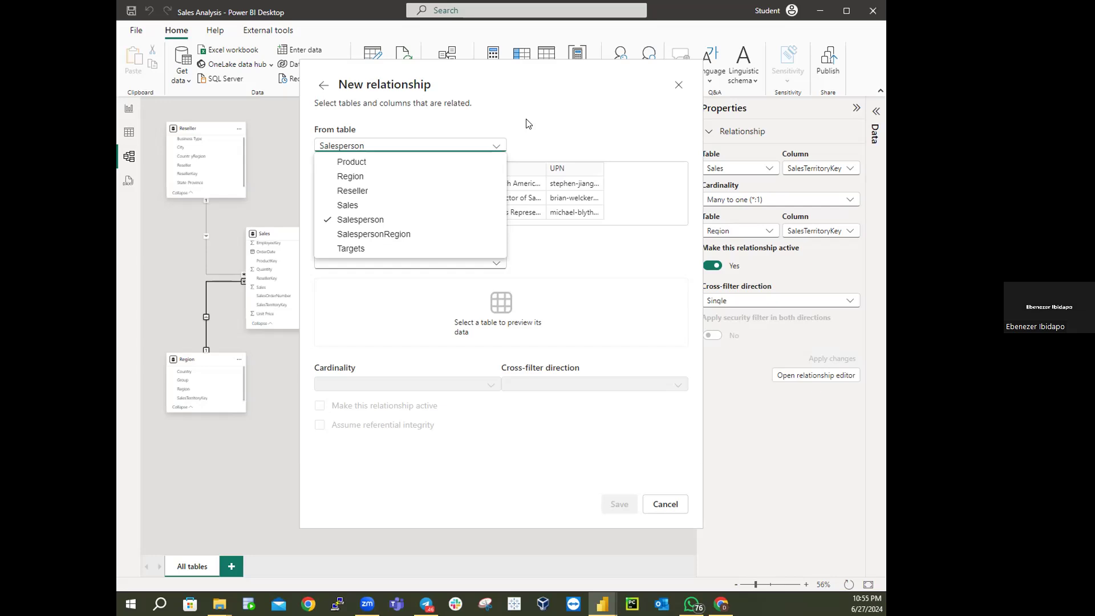
click(499, 132)
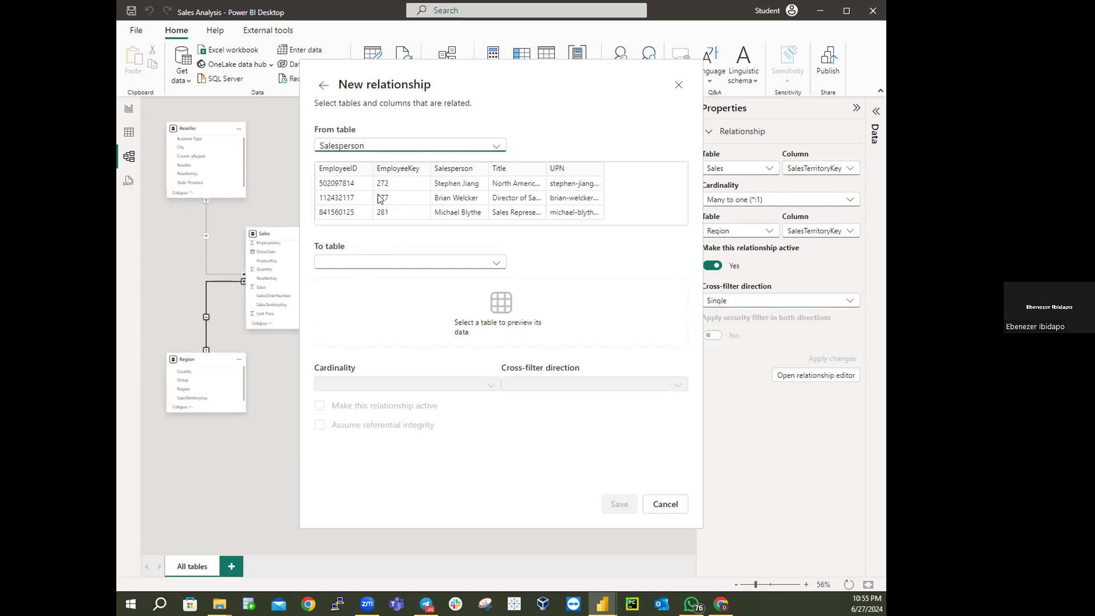
click(376, 264)
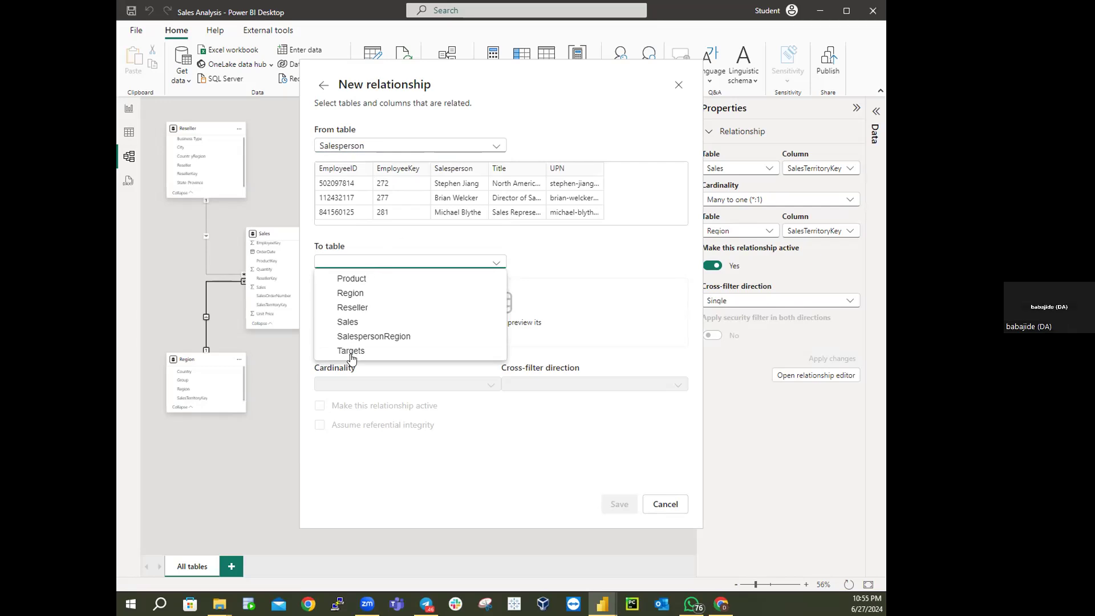
click(352, 323)
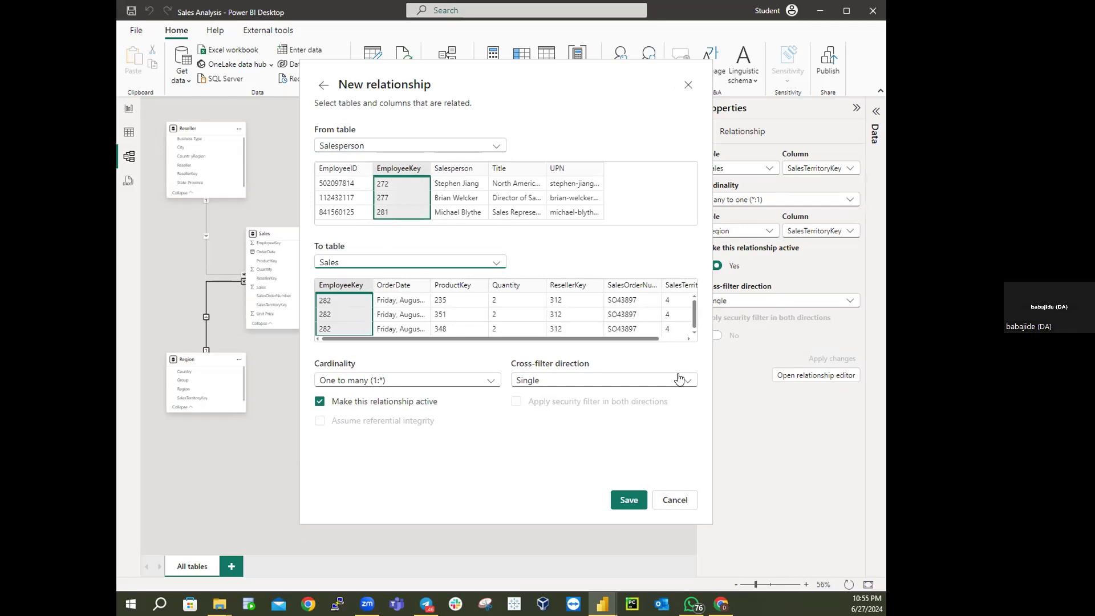
click(636, 500)
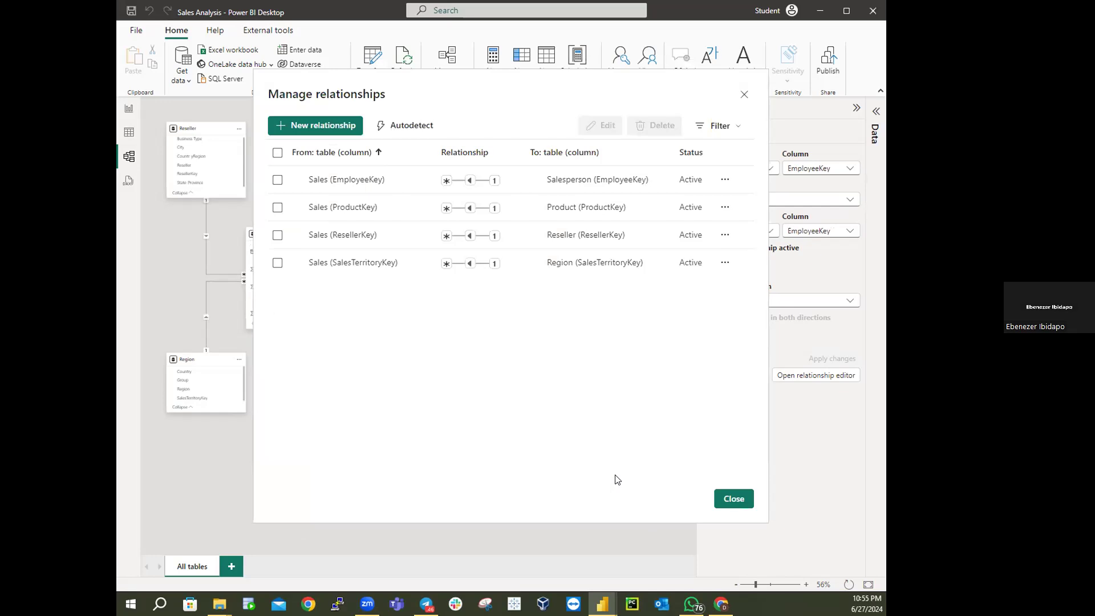
click(722, 504)
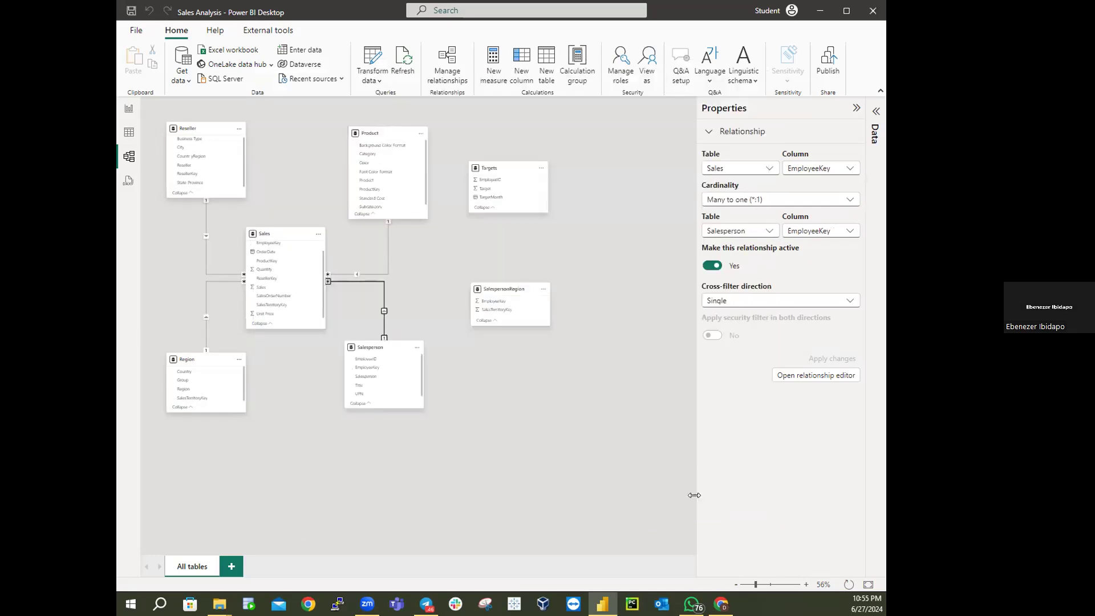
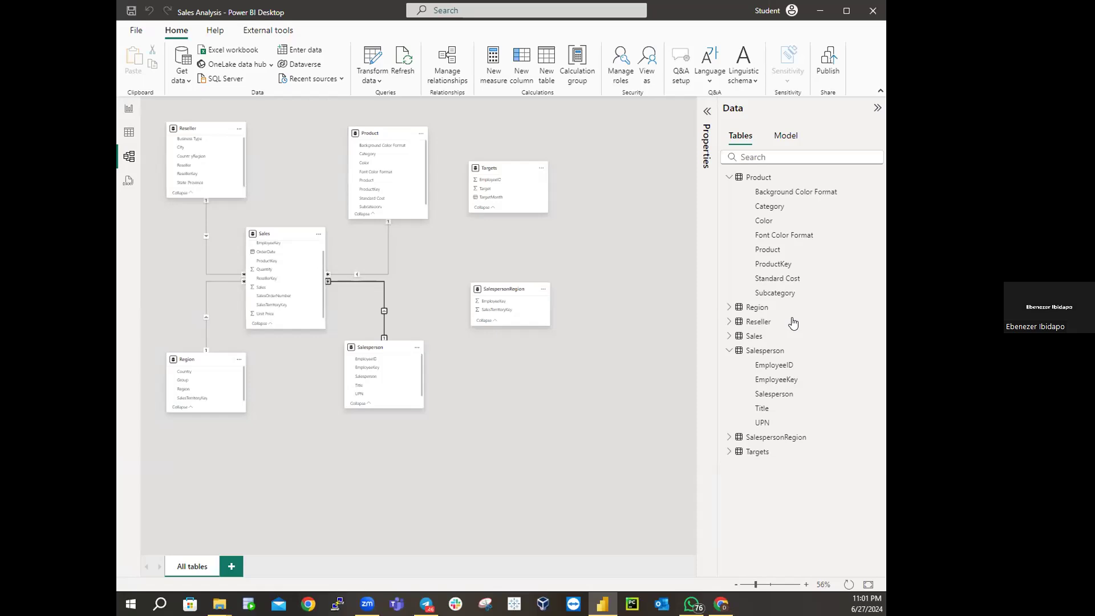
Step: Create a hierarchy from the Product table's Category field and view the hierarchy's properties
click(729, 350)
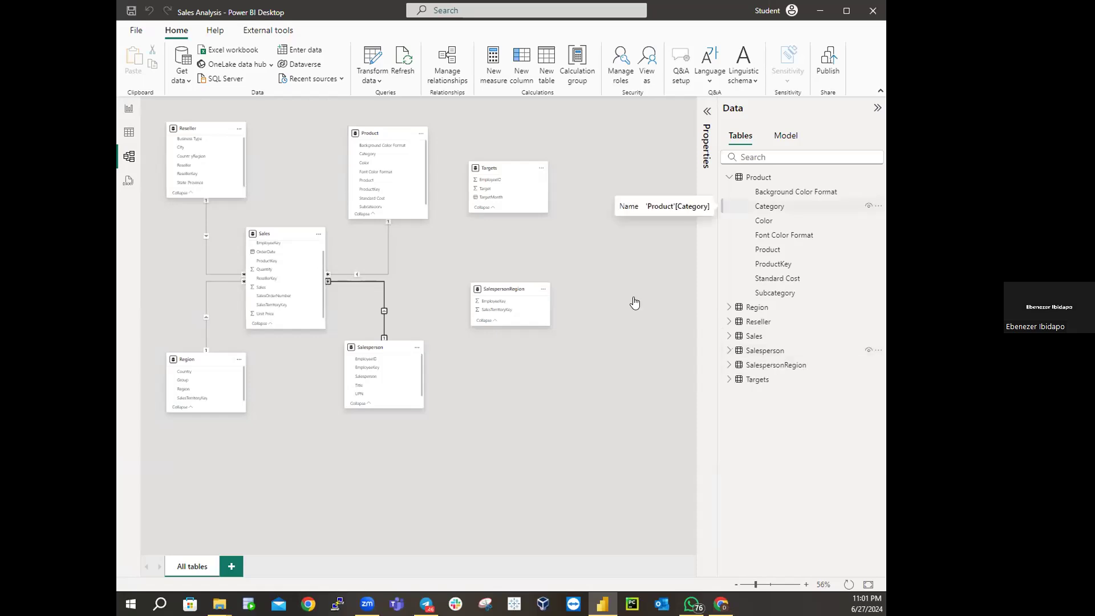
click(730, 177)
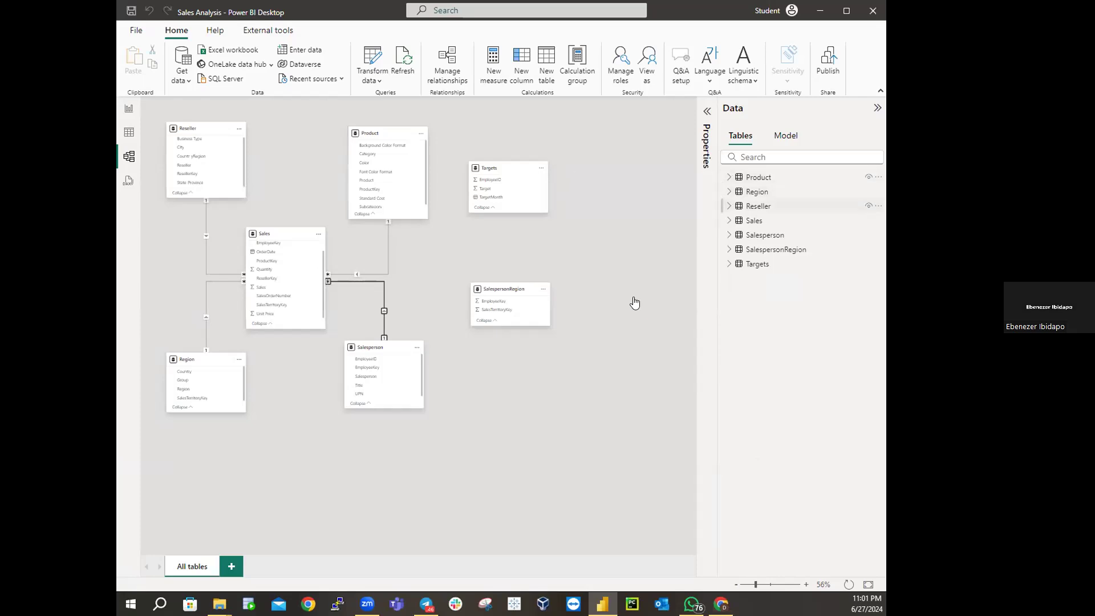
click(729, 177)
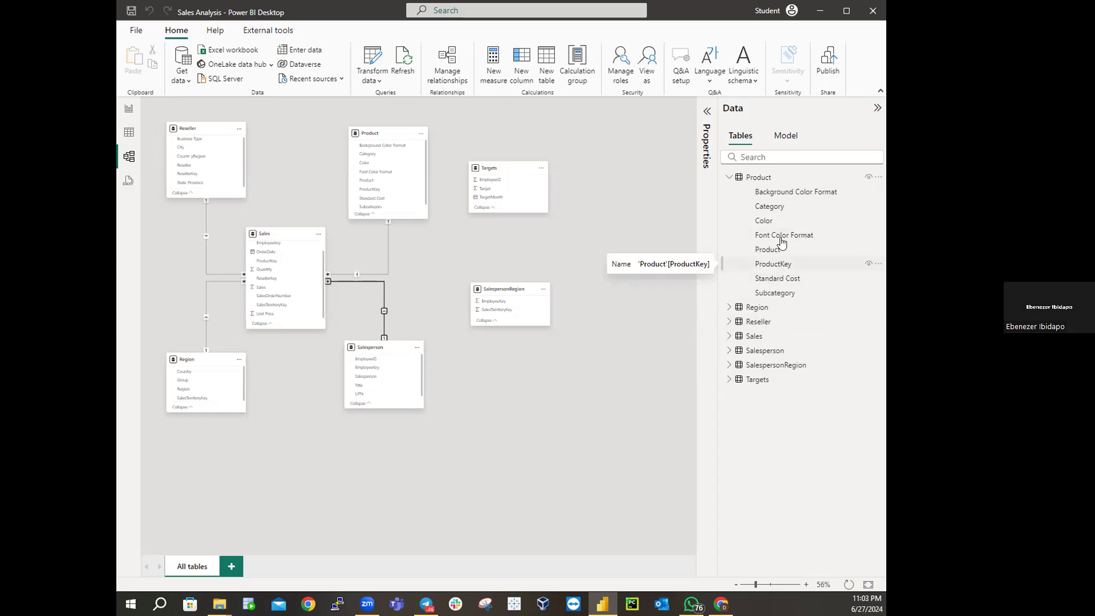
right_click(770, 207)
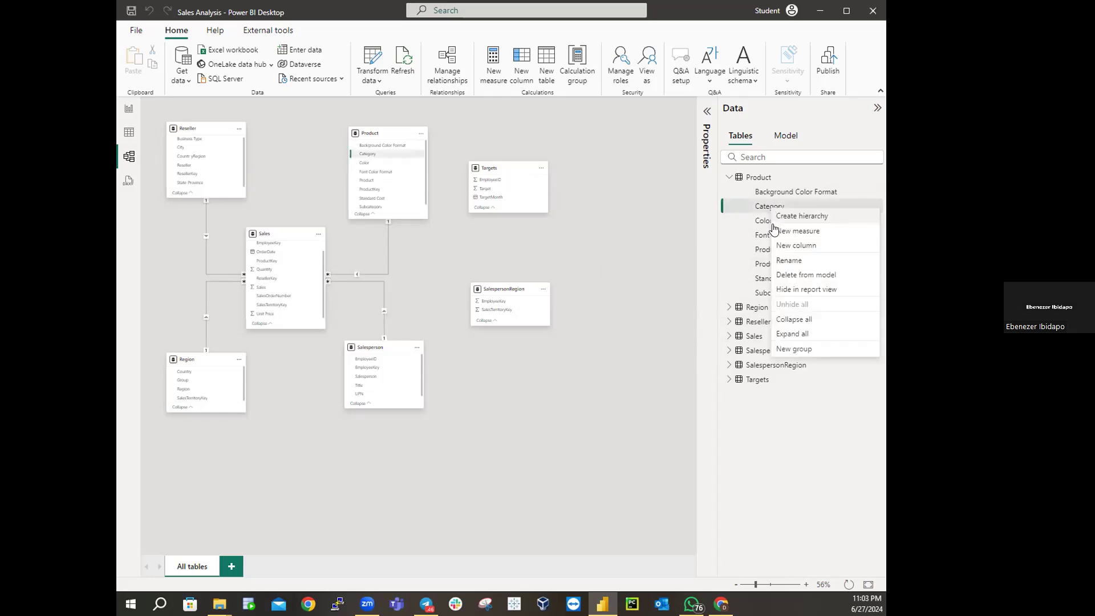
click(790, 216)
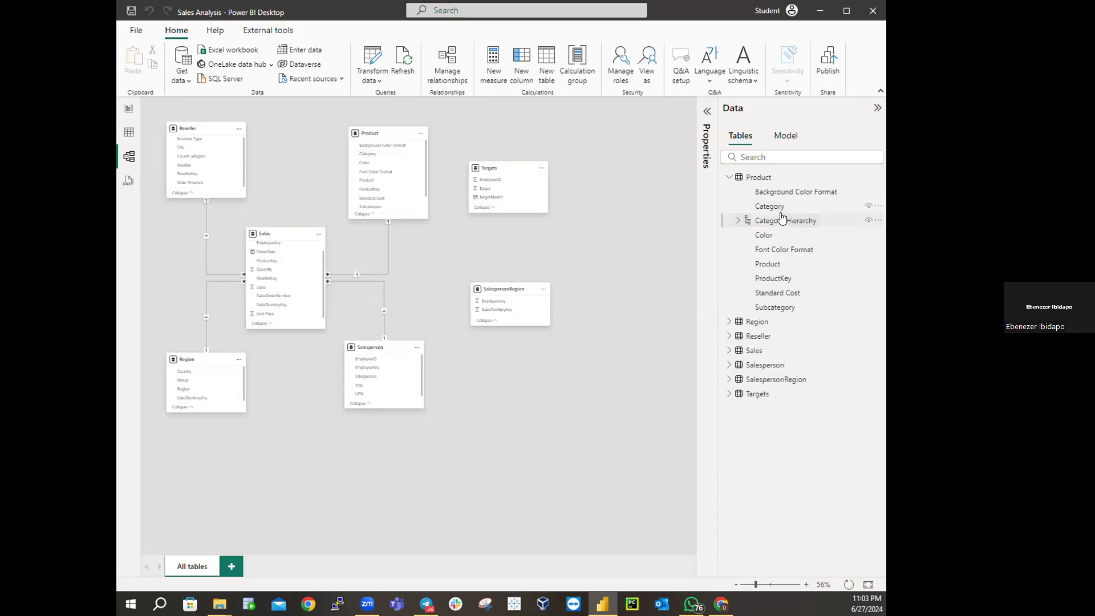
click(707, 146)
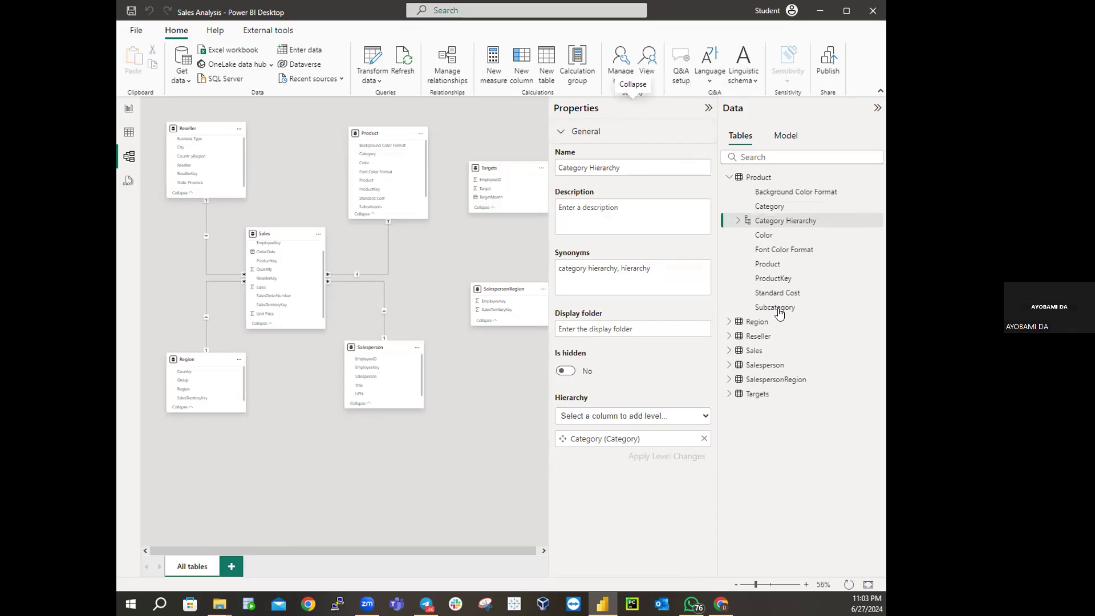
click(803, 423)
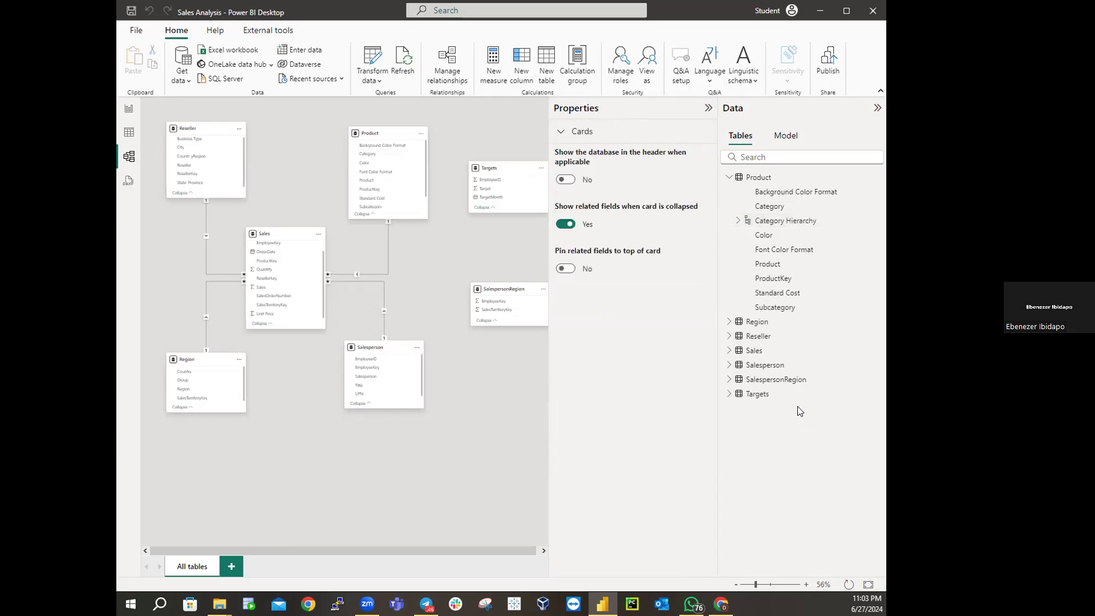
click(708, 109)
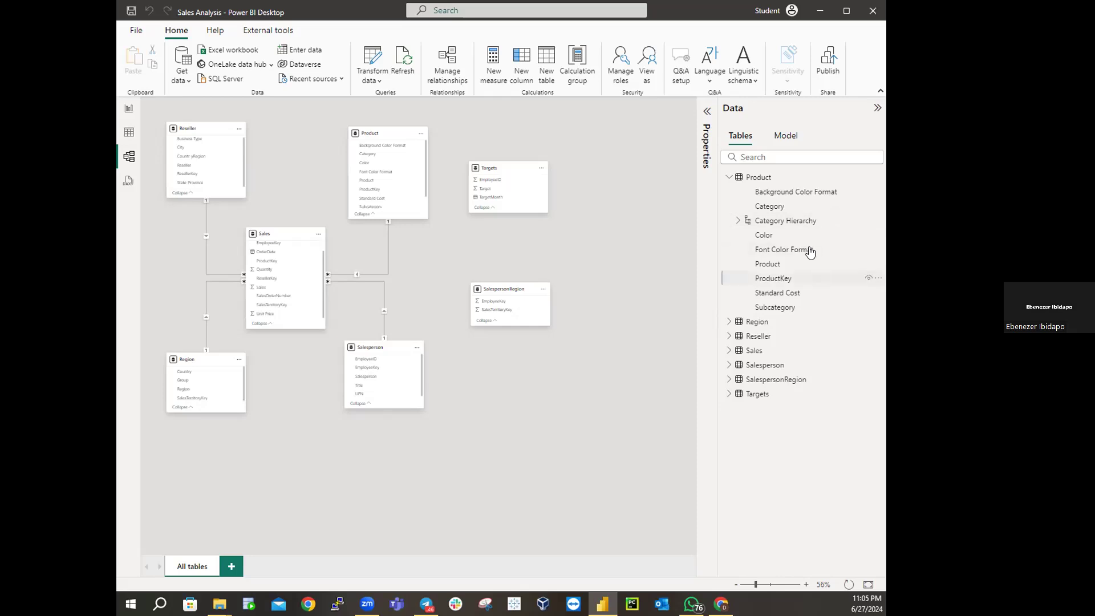
Step: Create a second hierarchy from the Product table's Category field and delete that duplicate from the model
right_click(768, 209)
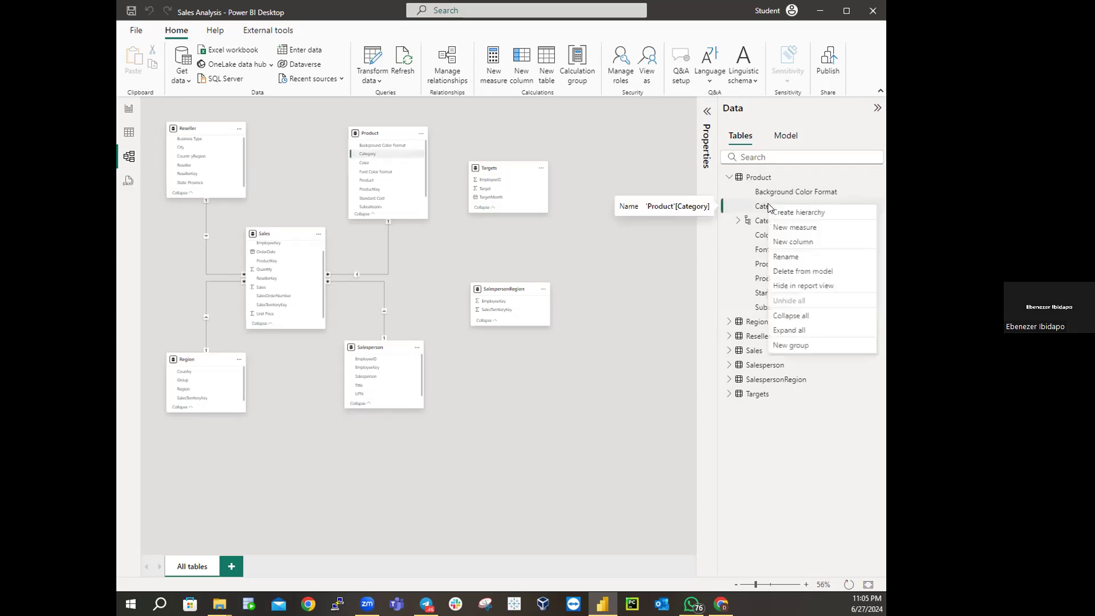
click(814, 219)
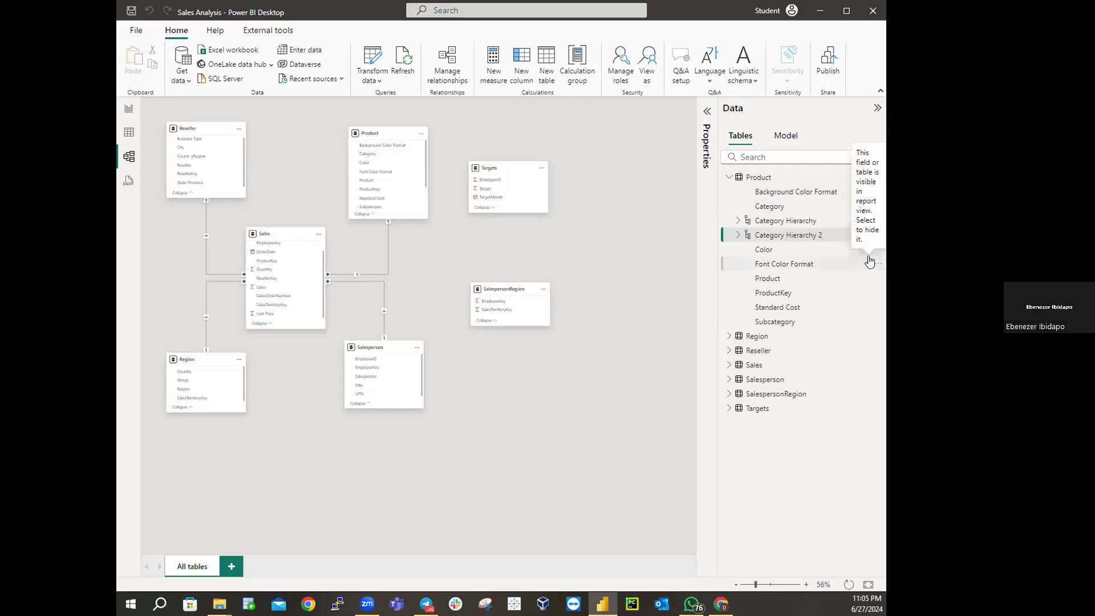
right_click(788, 237)
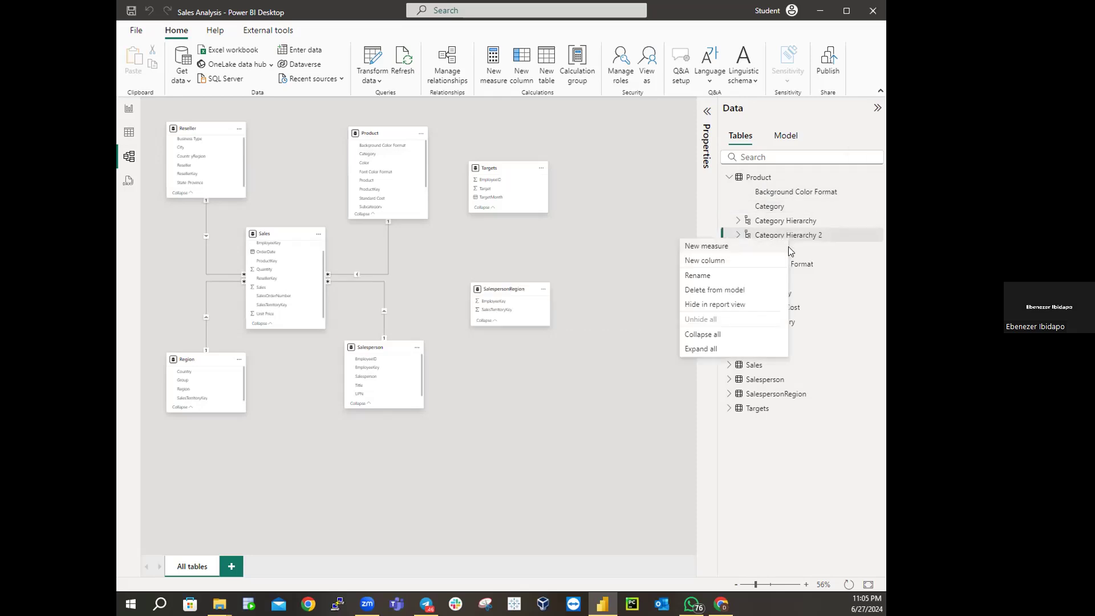
click(729, 290)
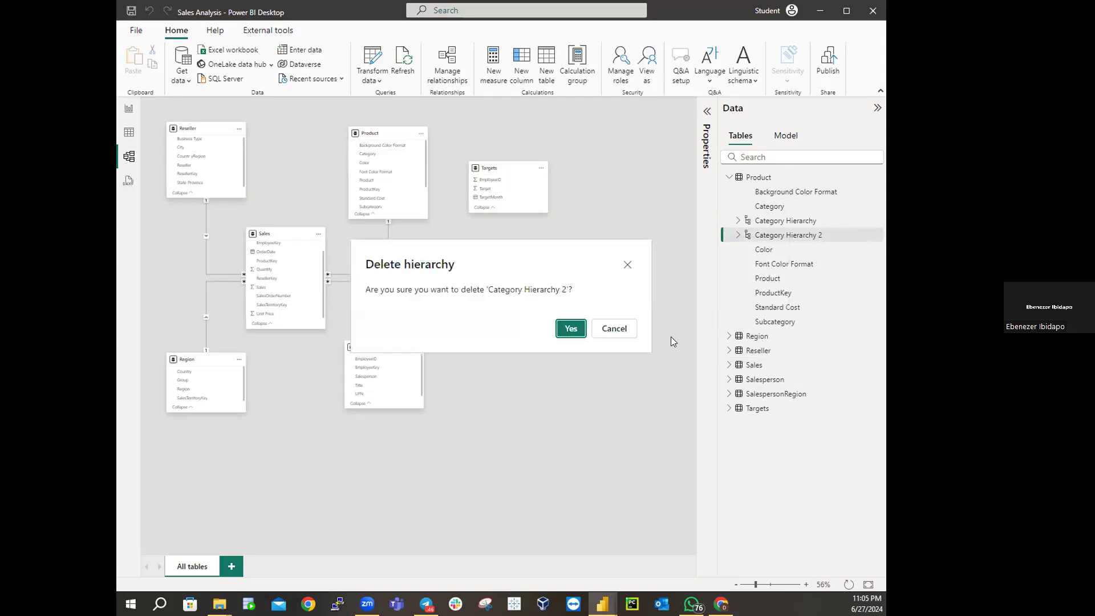
click(581, 329)
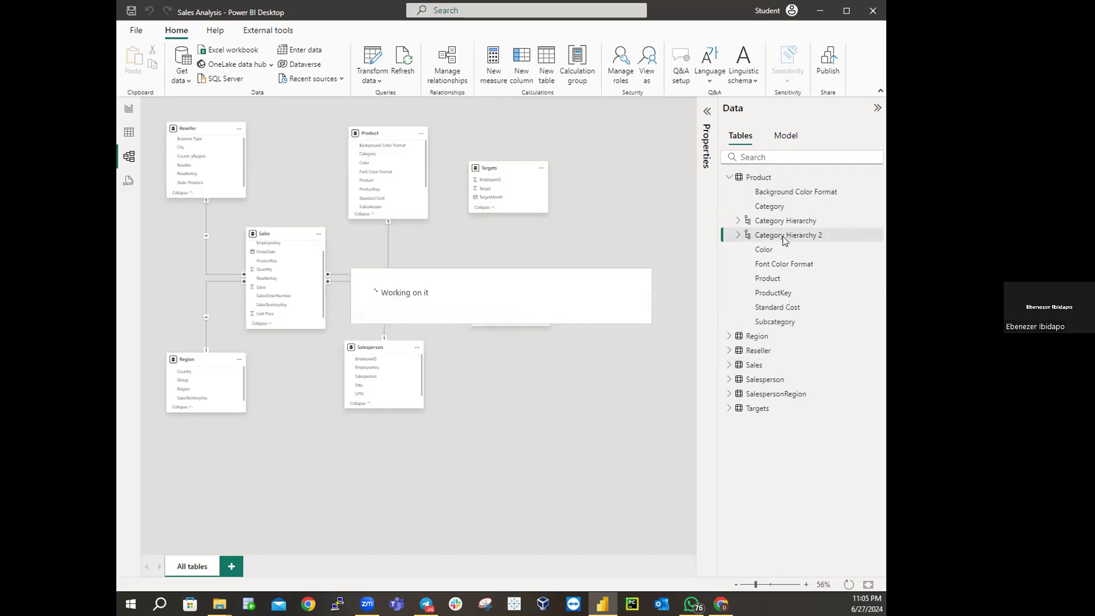
Step: Delete the remaining Category Hierarchy of the Product table from the model
right_click(808, 219)
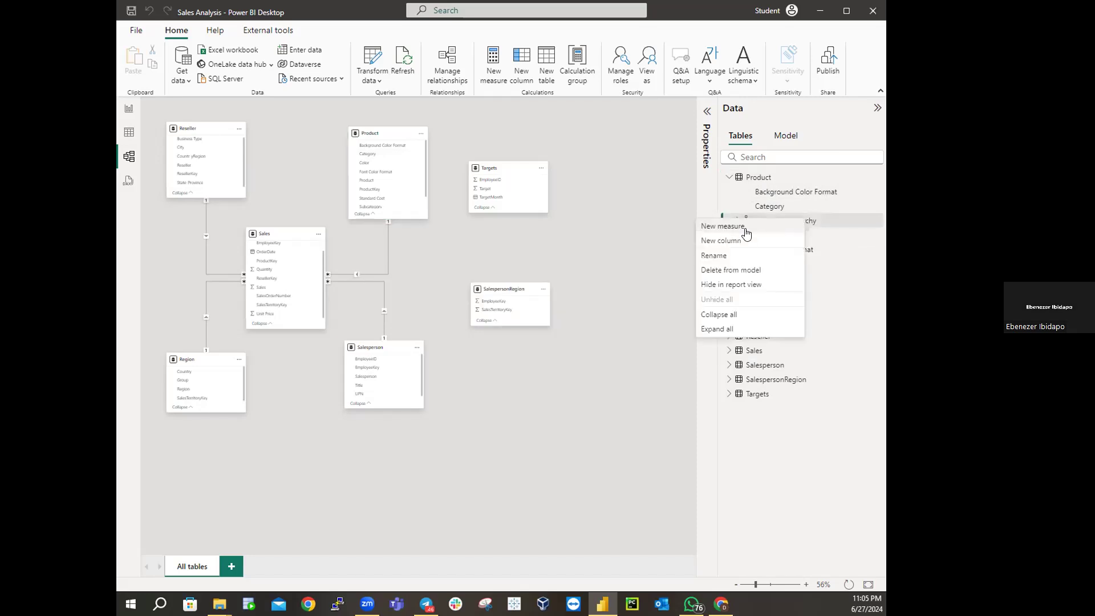
click(745, 269)
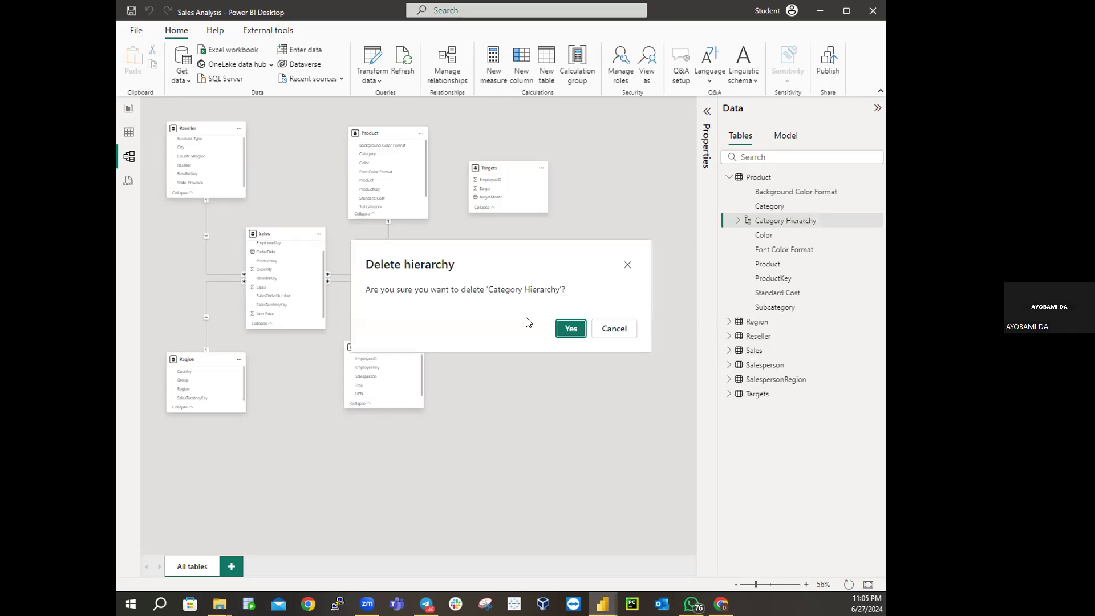
click(572, 326)
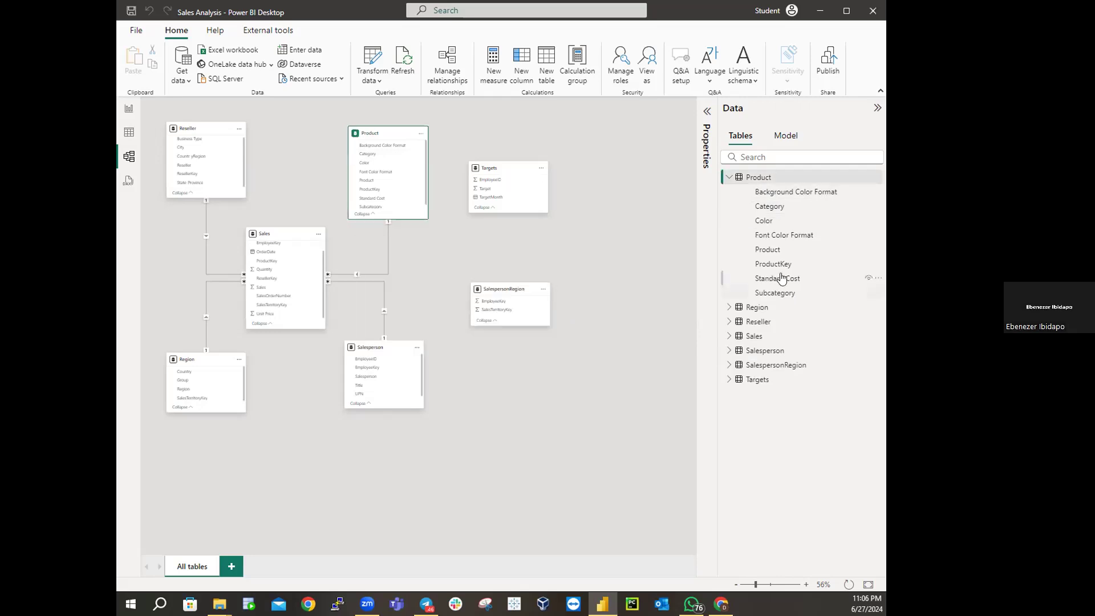
Step: Create a fresh hierarchy in the Product table with the Category field as its first level
right_click(775, 207)
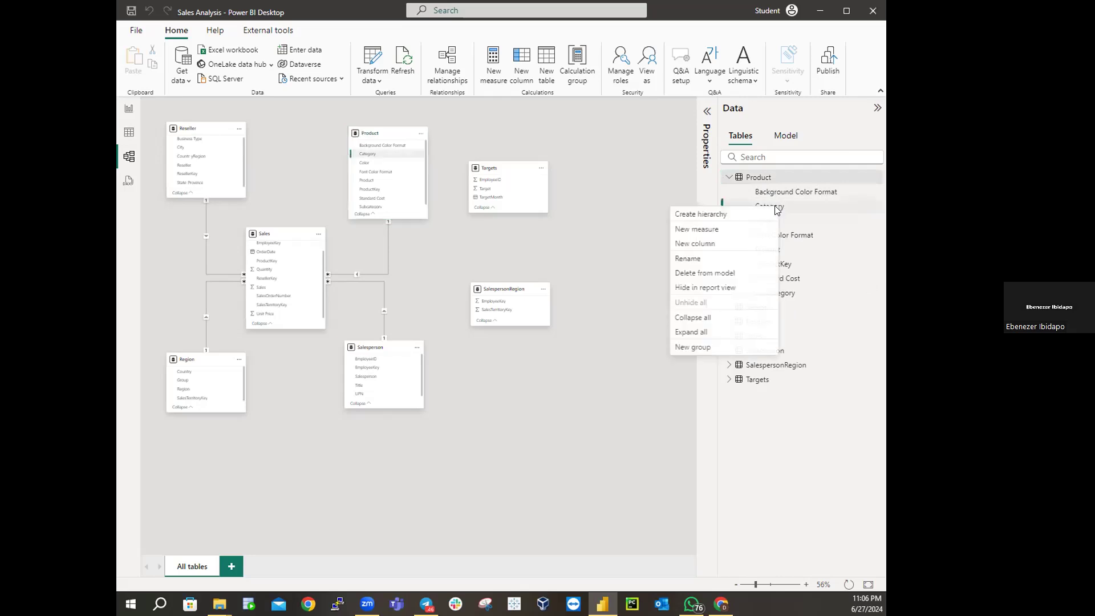
click(700, 215)
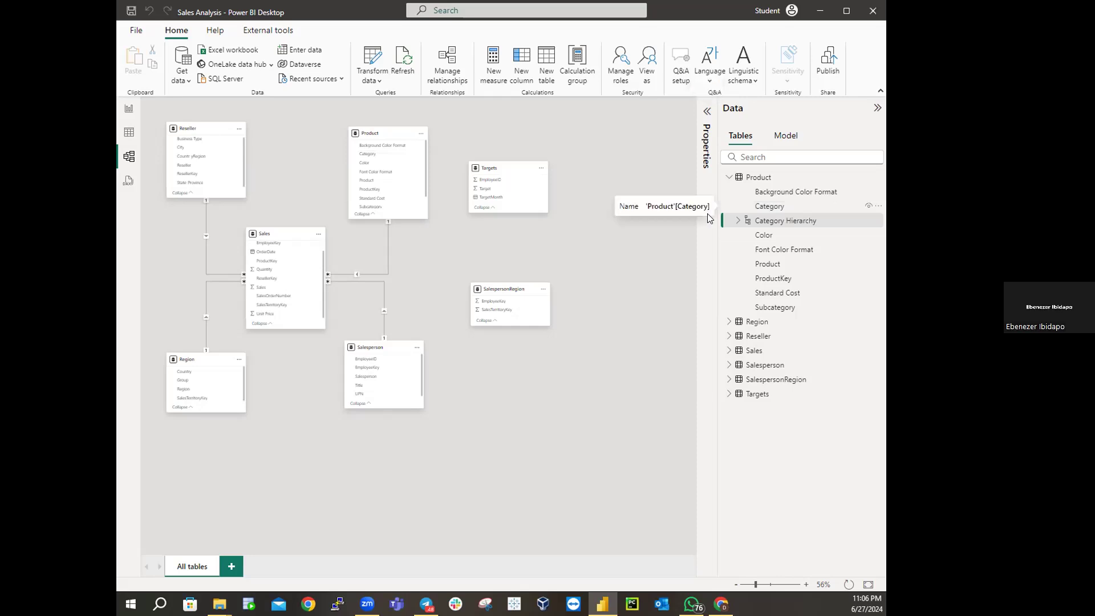
Step: Rename the Product table's Category Hierarchy as Products
click(707, 112)
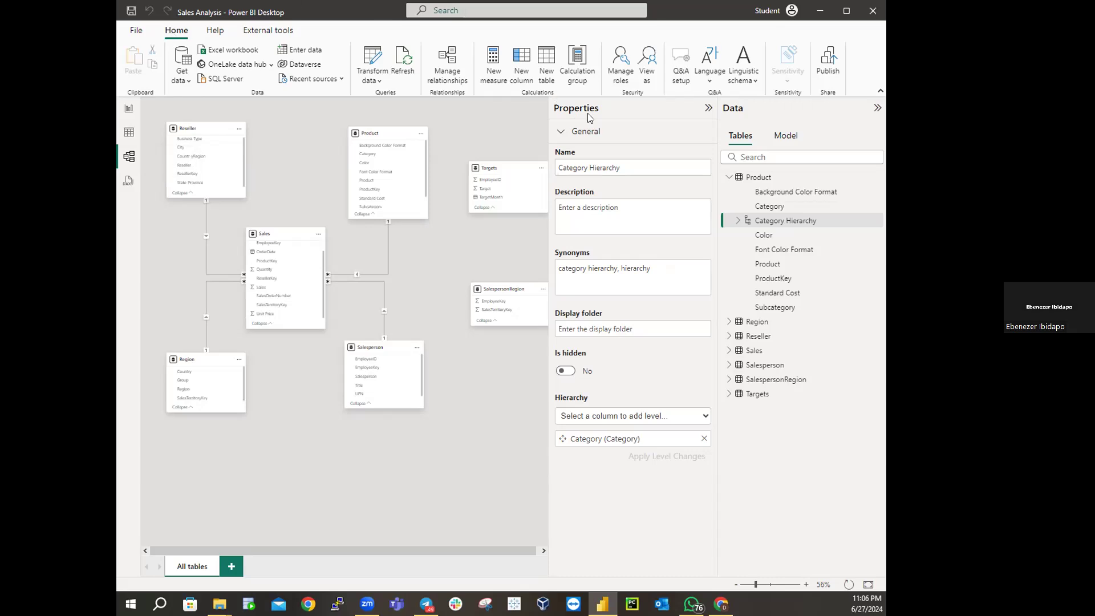
click(562, 132)
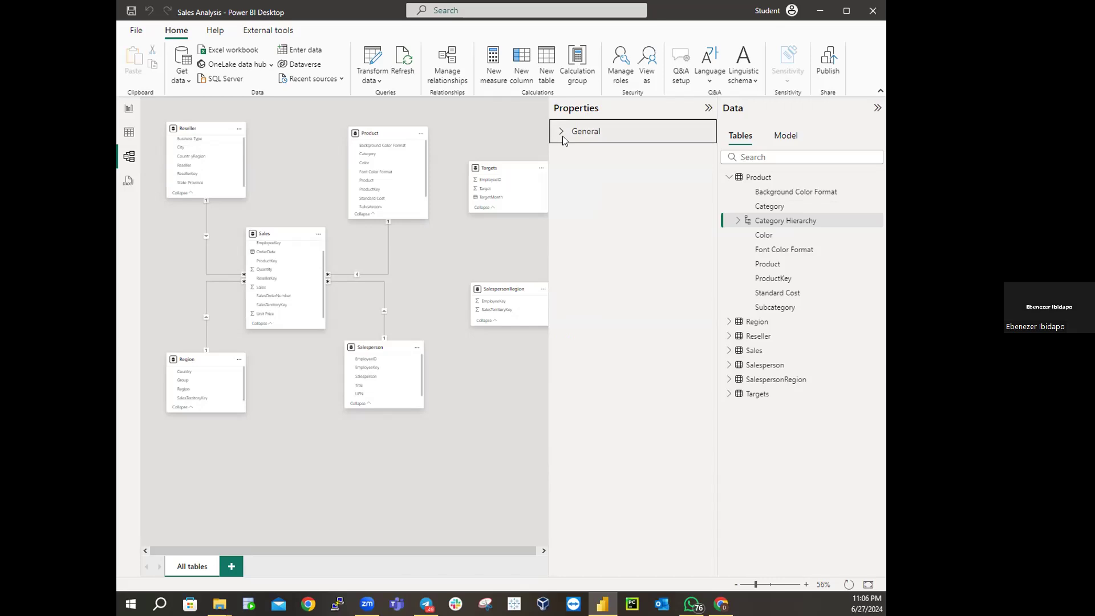
click(564, 138)
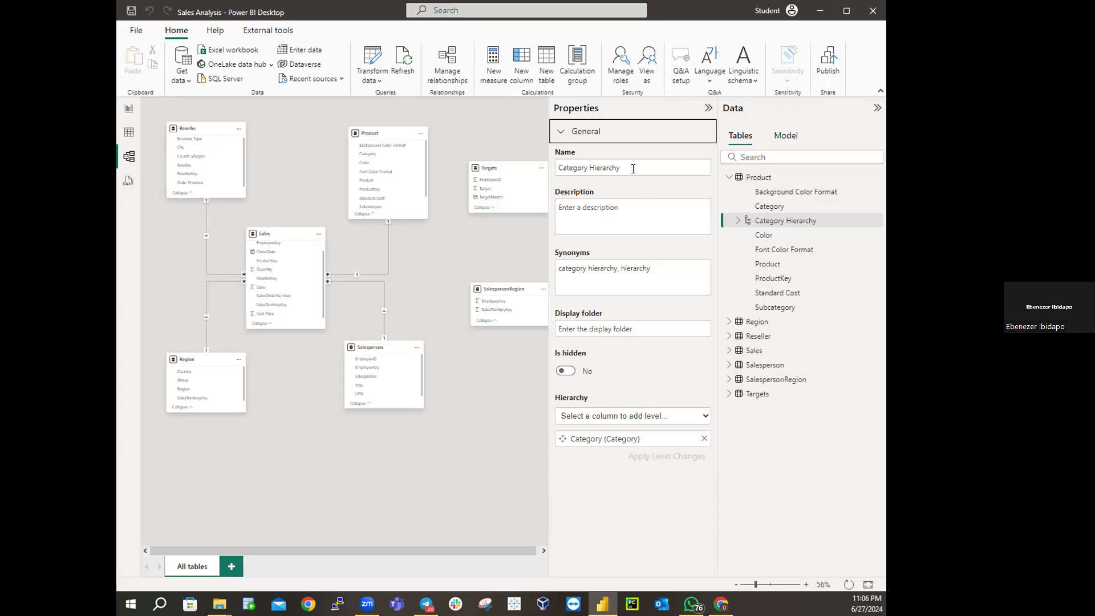
click(609, 167)
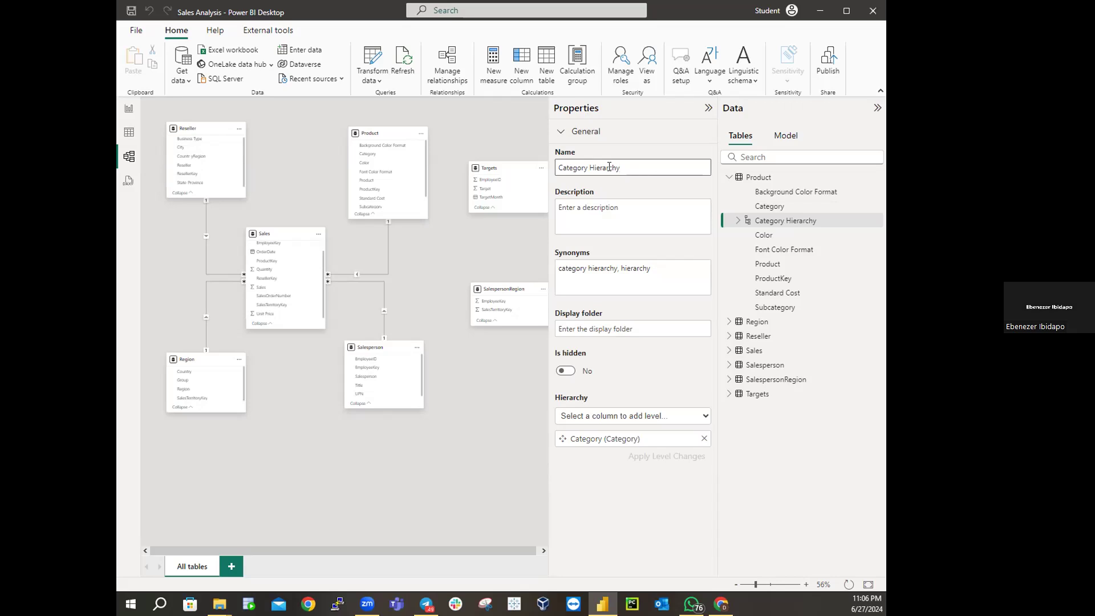
key(BackSpace)
key(BackSpace)
key(BackSpace)
key(BackSpace)
key(BackSpace)
key(BackSpace)
key(BackSpace)
key(BackSpace)
key(BackSpace)
key(BackSpace)
key(BackSpace)
key(BackSpace)
key(BackSpace)
key(BackSpace)
key(BackSpace)
key(BackSpace)
key(BackSpace)
key(BackSpace)
text(Products)
key(Return)
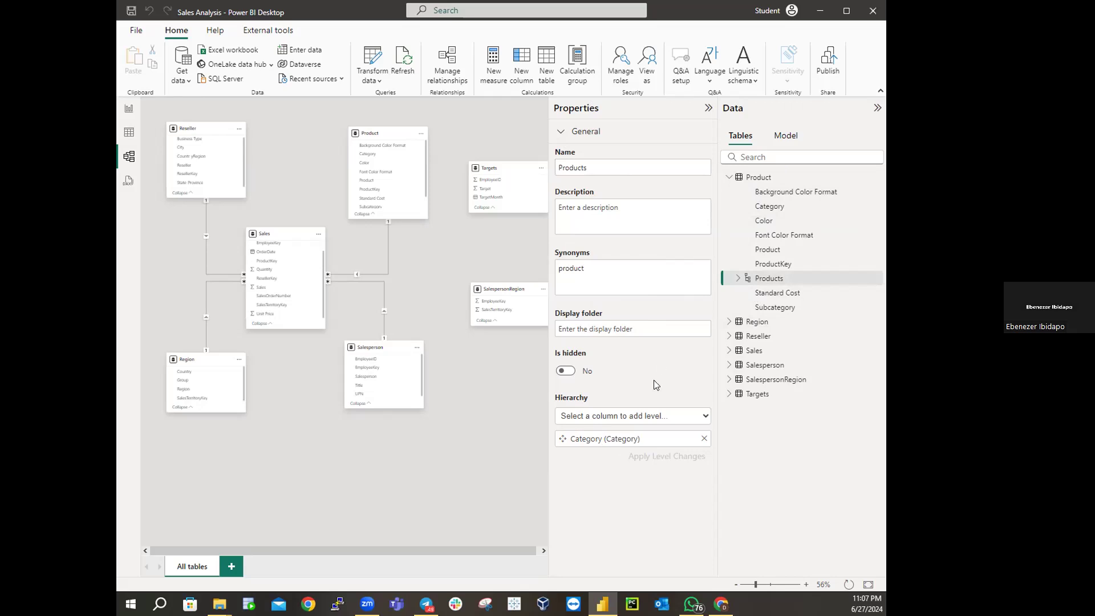
Step: Add Subcategory and Product as levels below Category in the Products hierarchy and apply the level changes
click(621, 417)
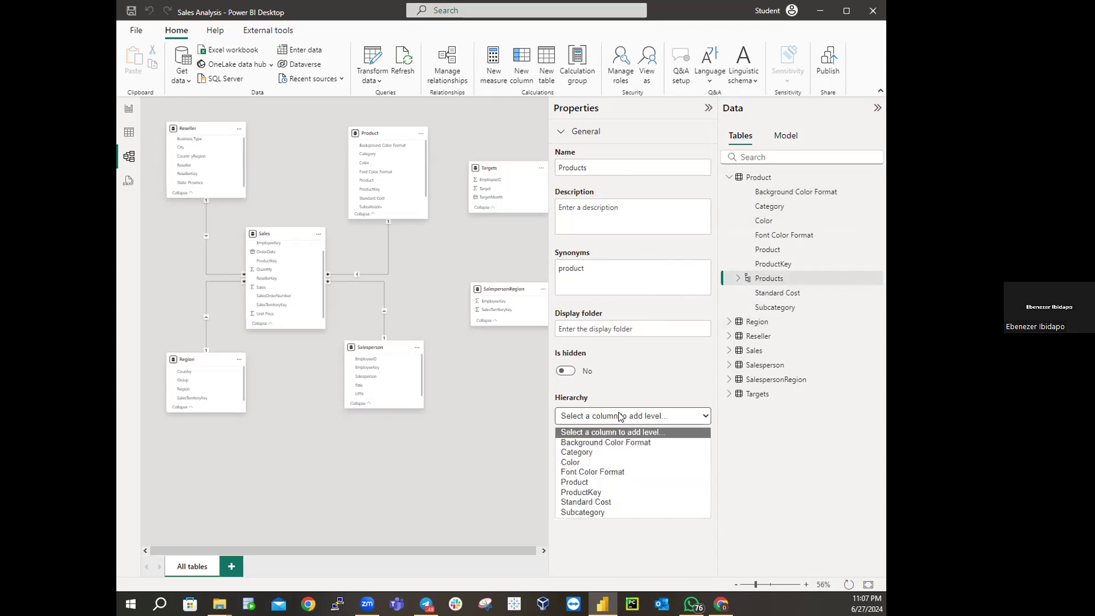
click(604, 452)
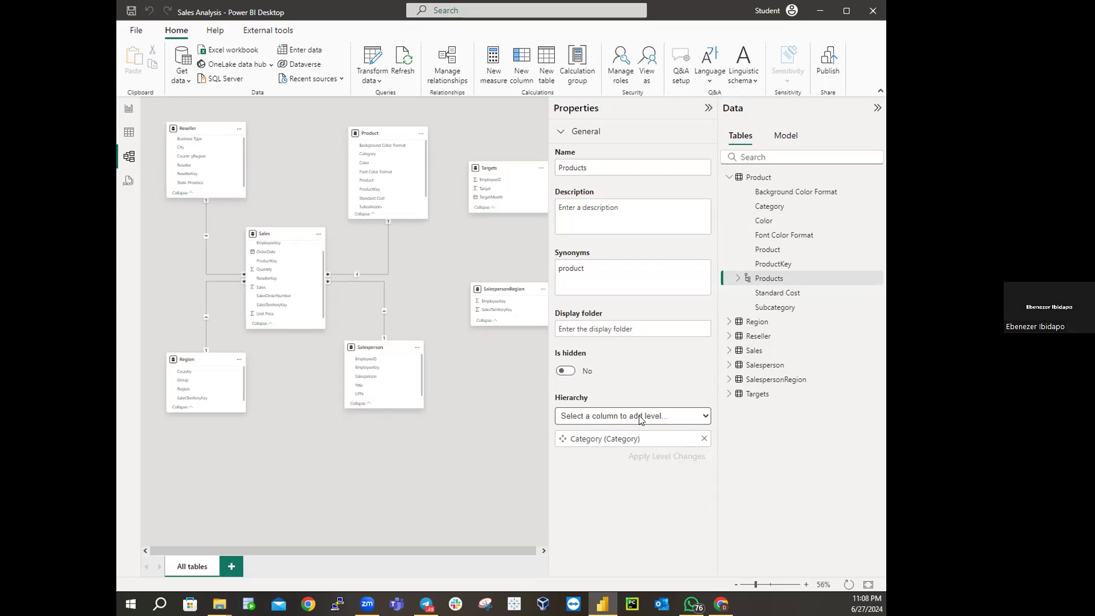
click(641, 416)
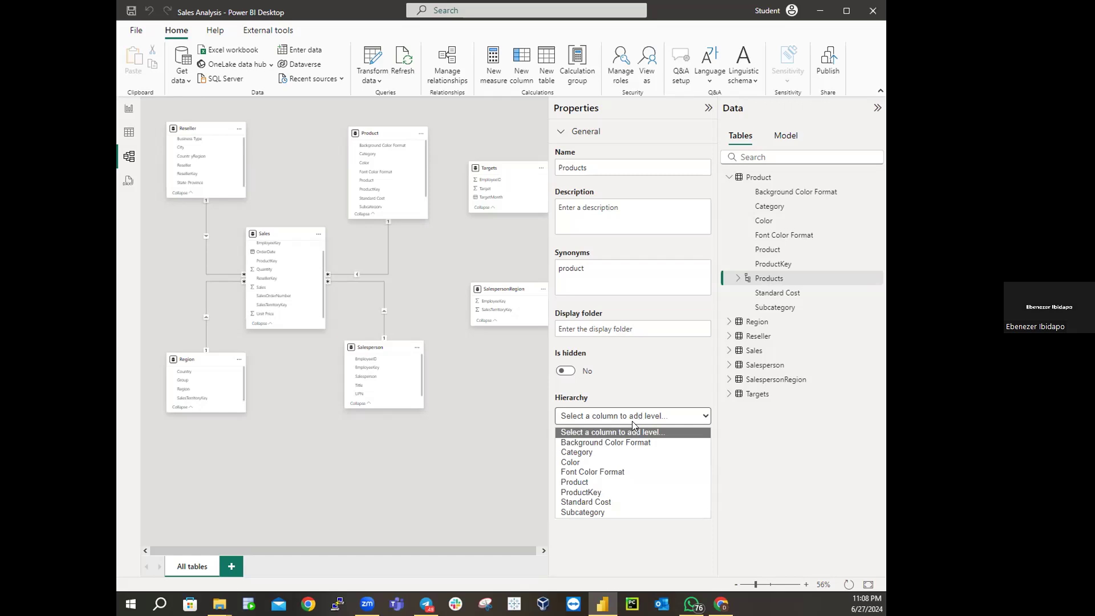
click(589, 511)
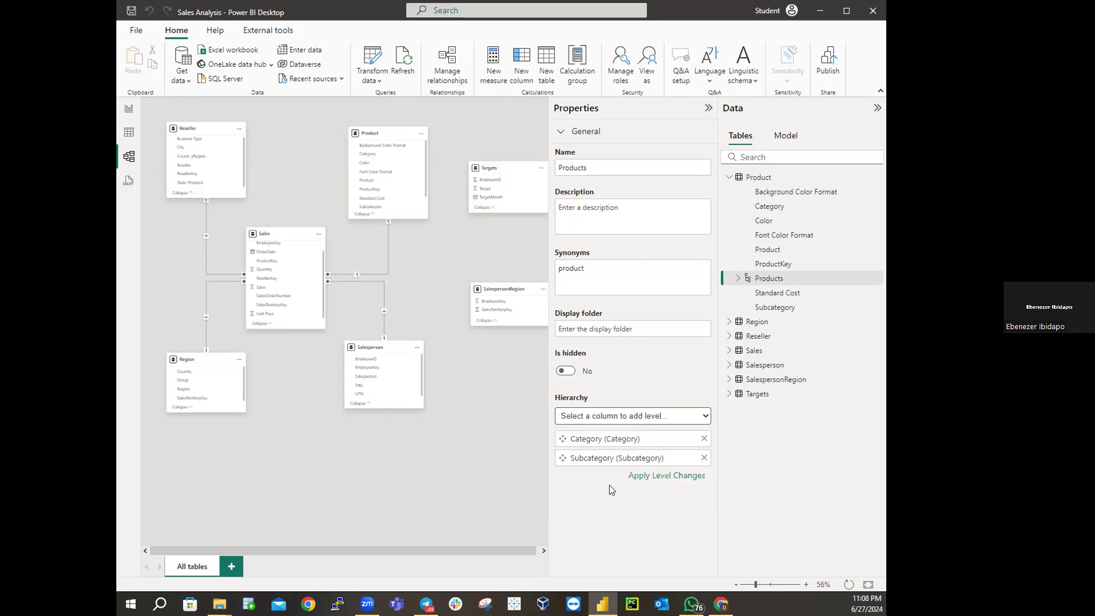
click(621, 421)
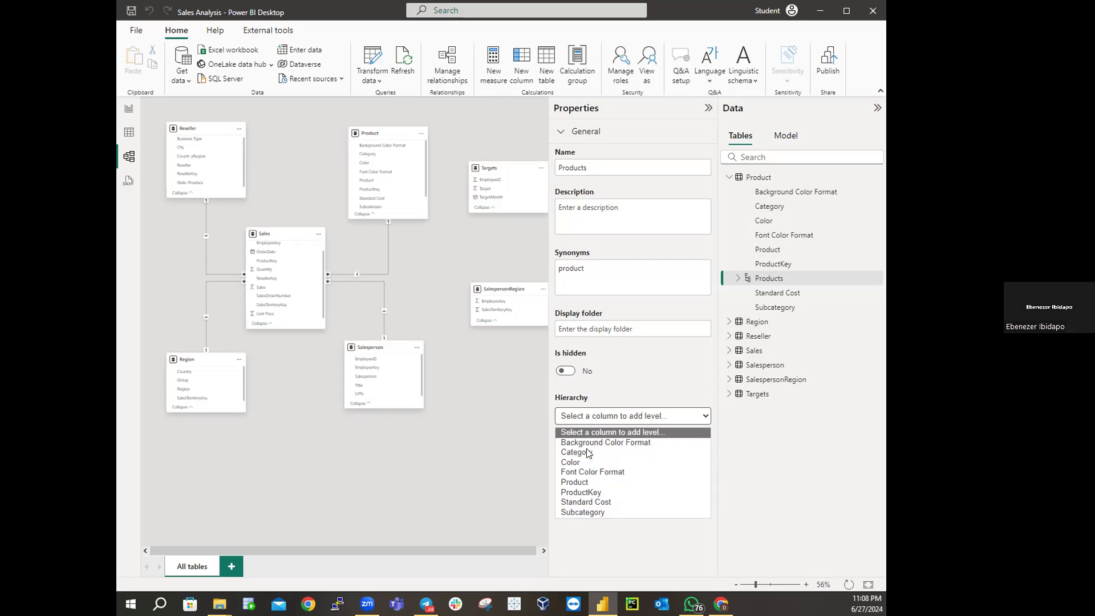
click(565, 483)
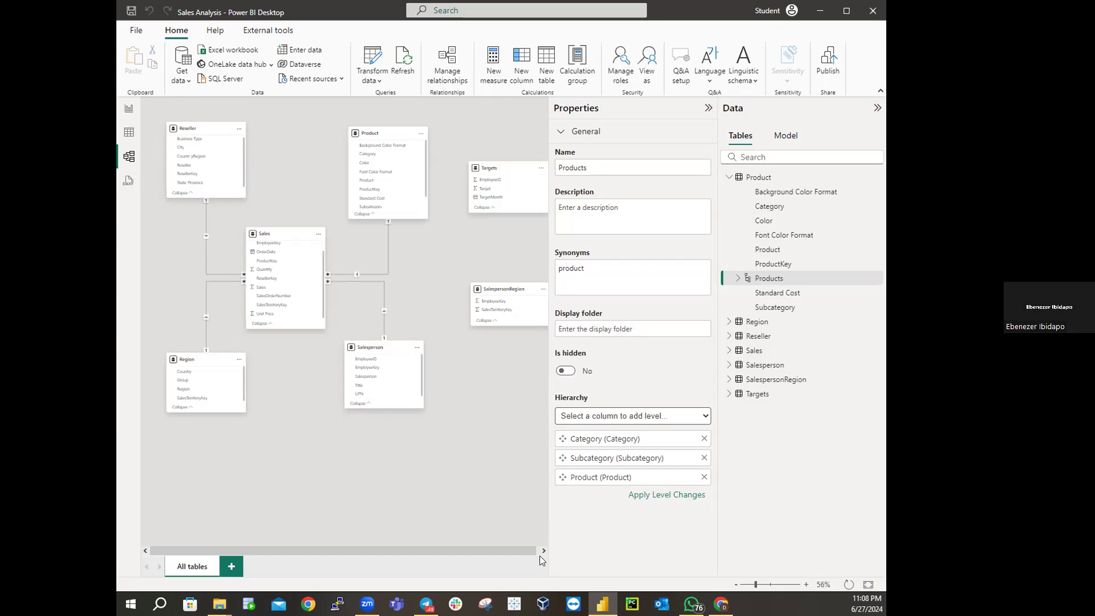
click(659, 496)
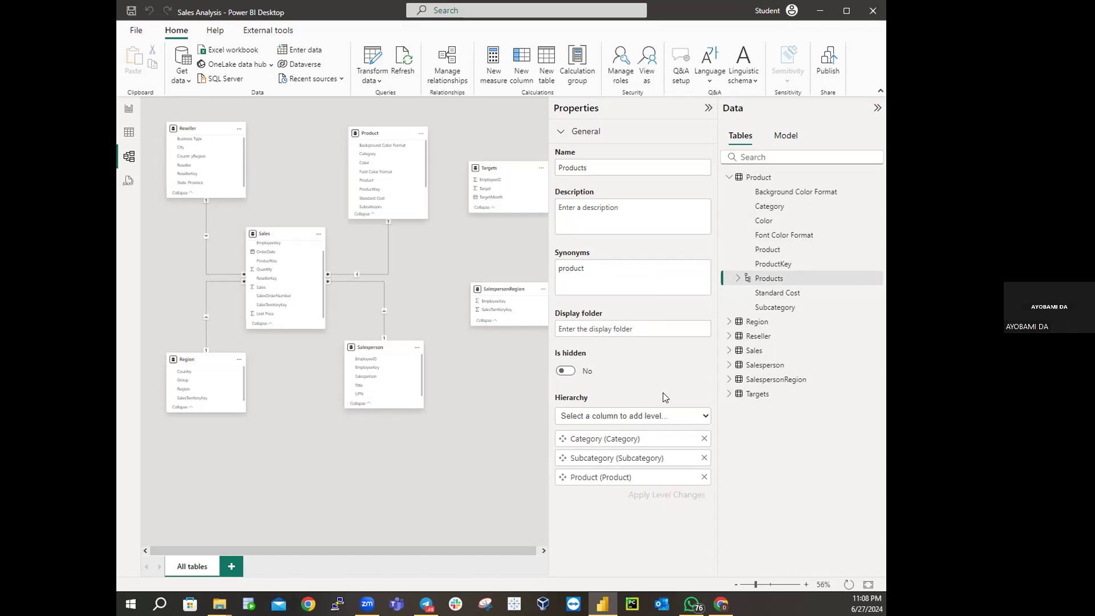
Step: Delete the Products hierarchy from the Product table in the model
right_click(765, 280)
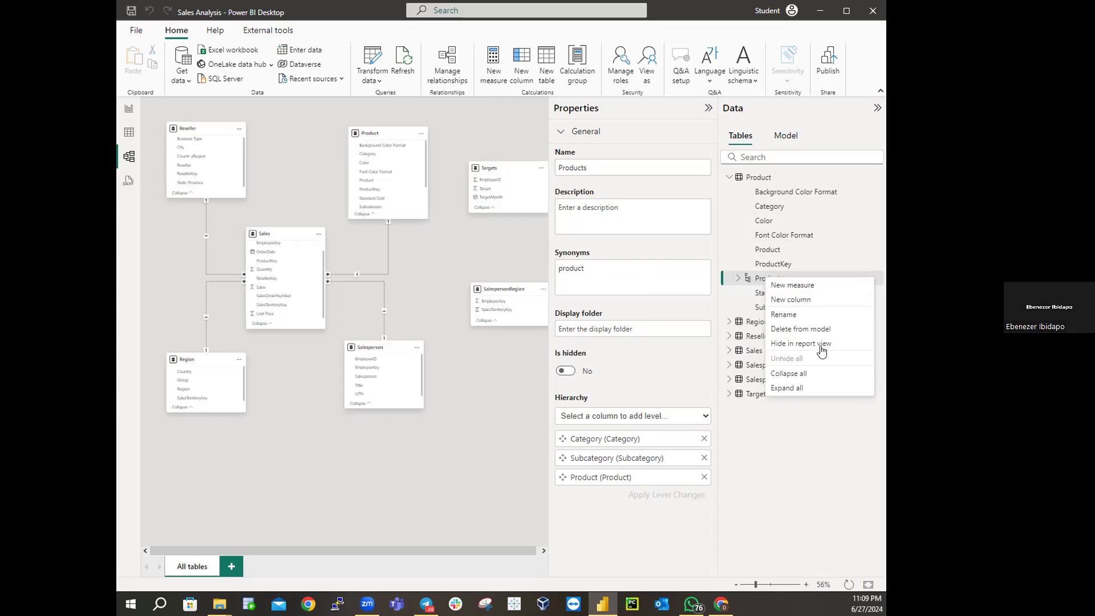
click(813, 329)
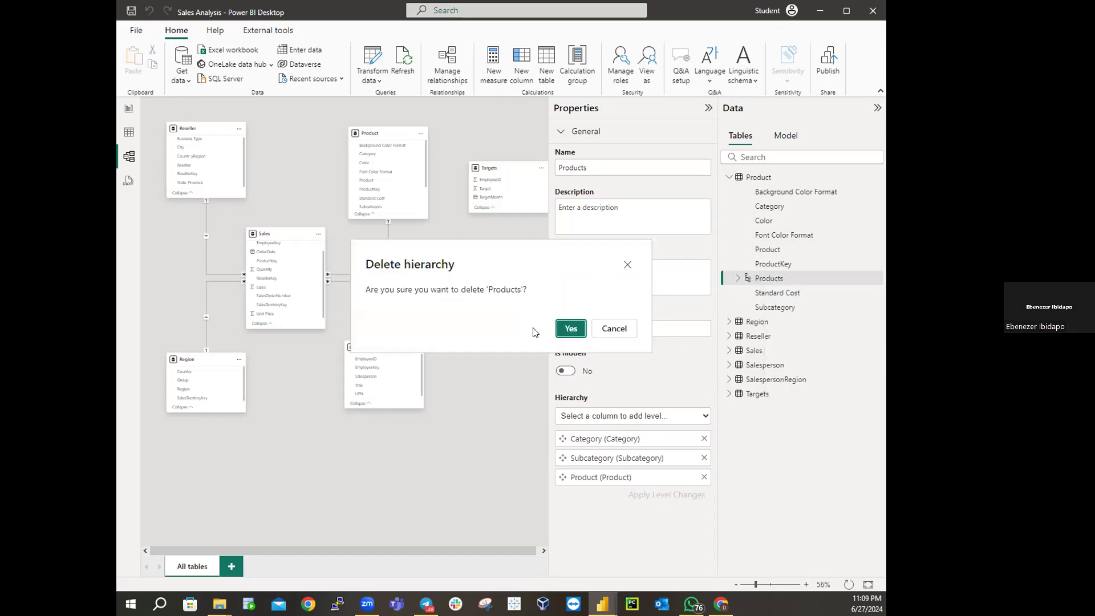
click(576, 329)
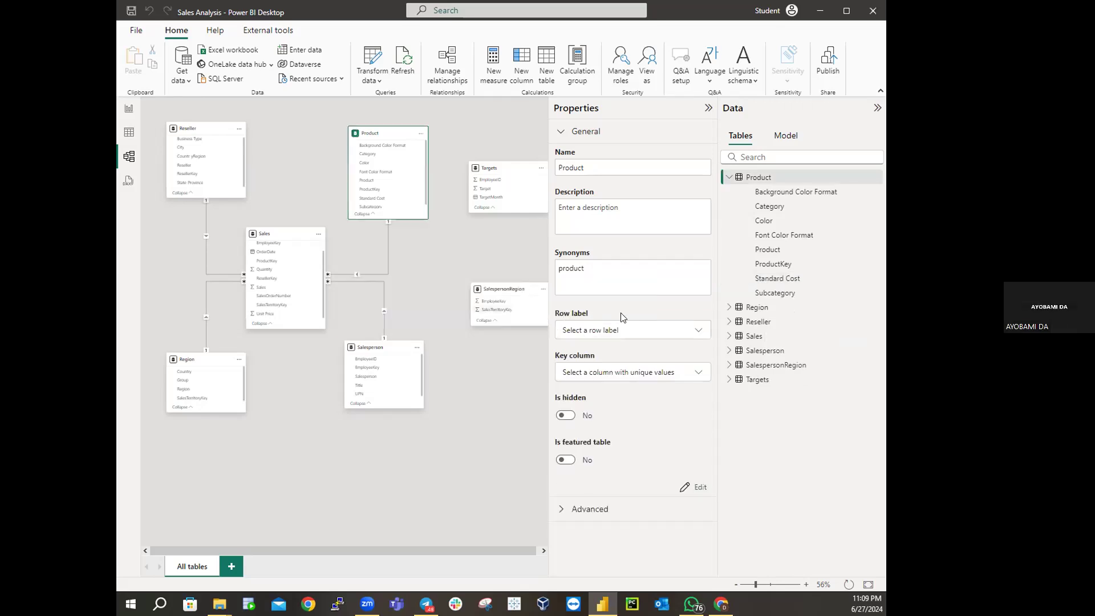
Step: Create a hierarchy from the Product table's Category field again and name it Products
right_click(770, 208)
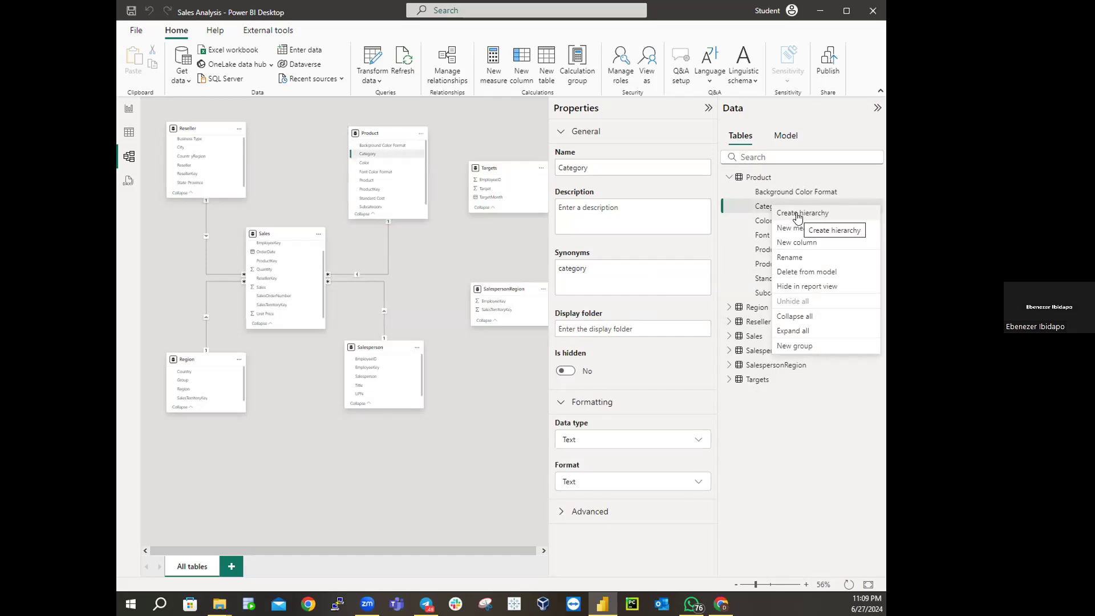
click(797, 214)
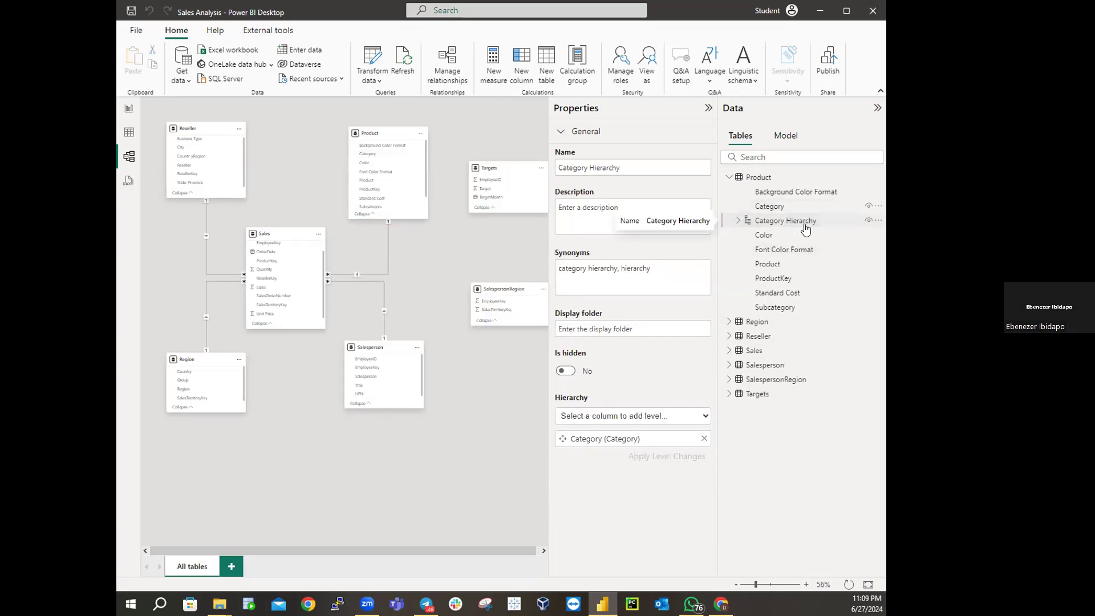
click(559, 136)
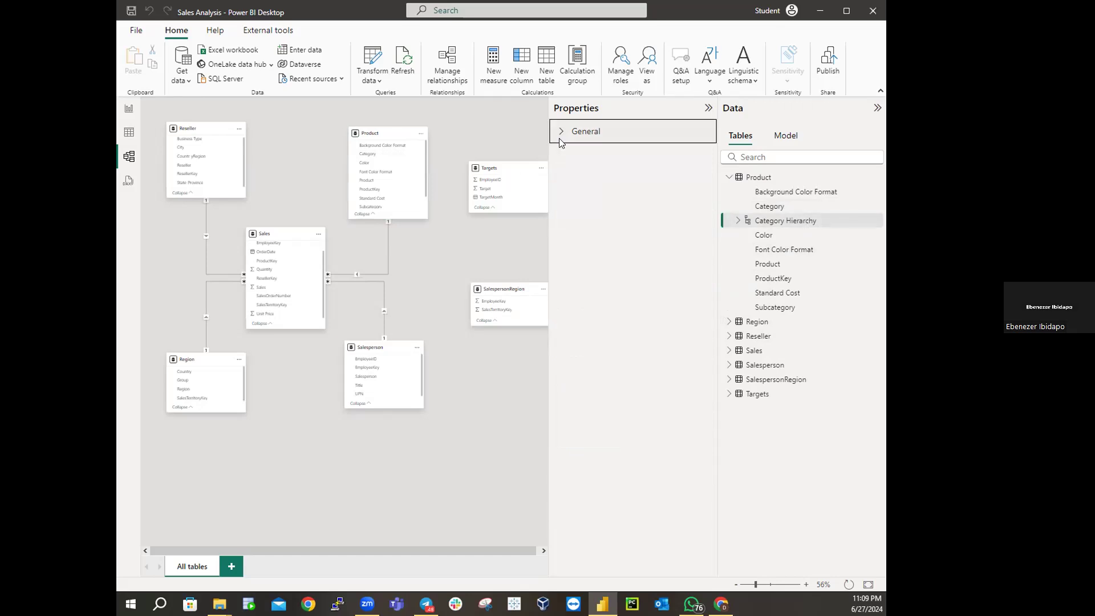
click(559, 137)
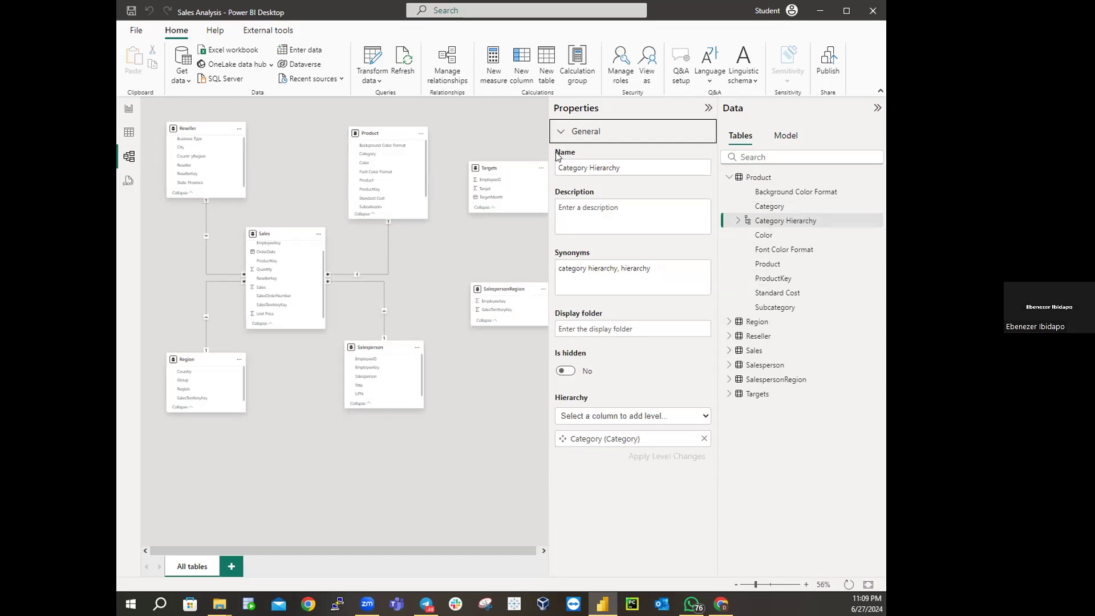
click(622, 164)
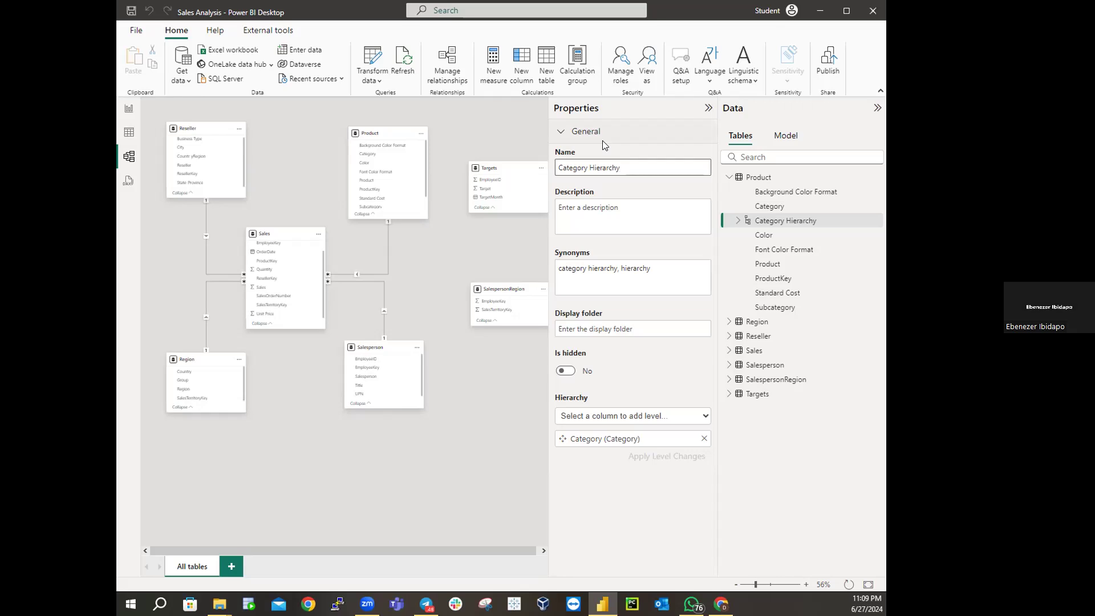
key(ctrl+a)
key(BackSpace)
text(P)
key(Return)
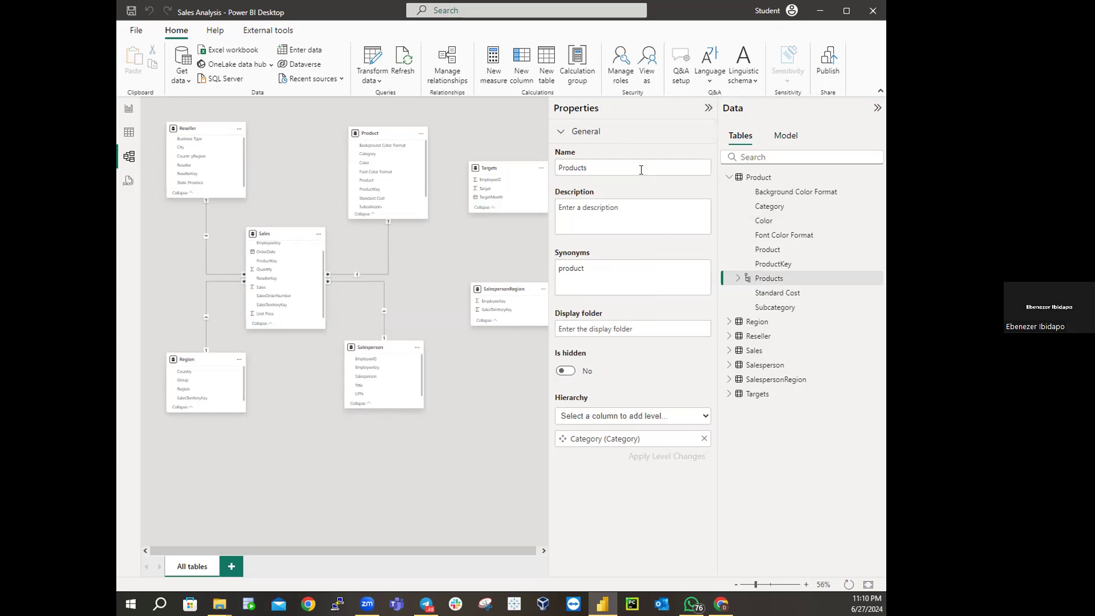
Step: Extend the new Products hierarchy with Subcategory and Product levels below Category, apply the level changes and review its levels
click(607, 421)
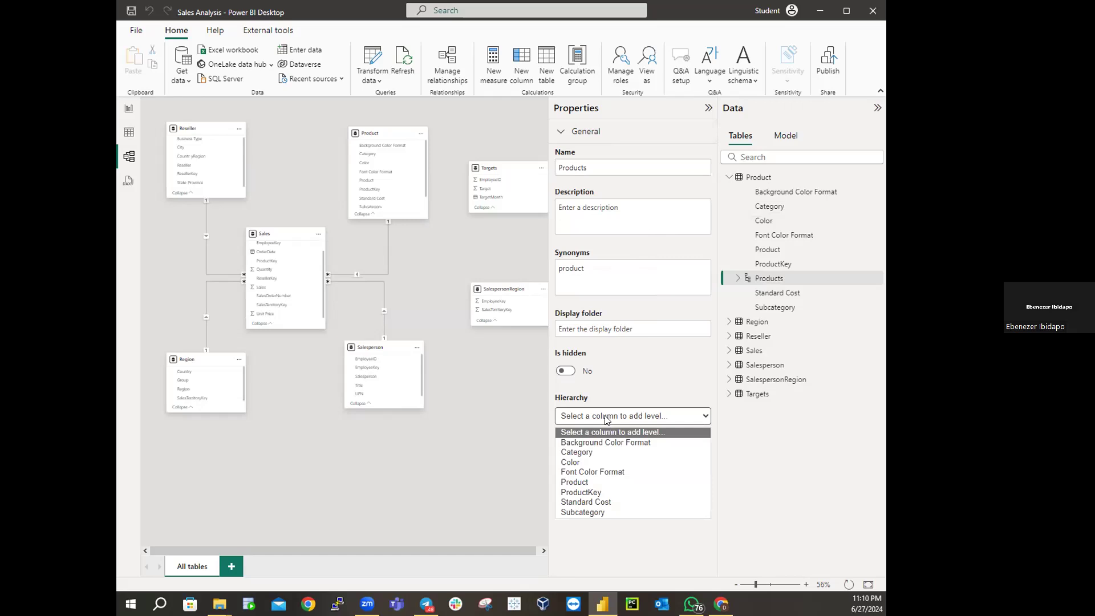
click(593, 451)
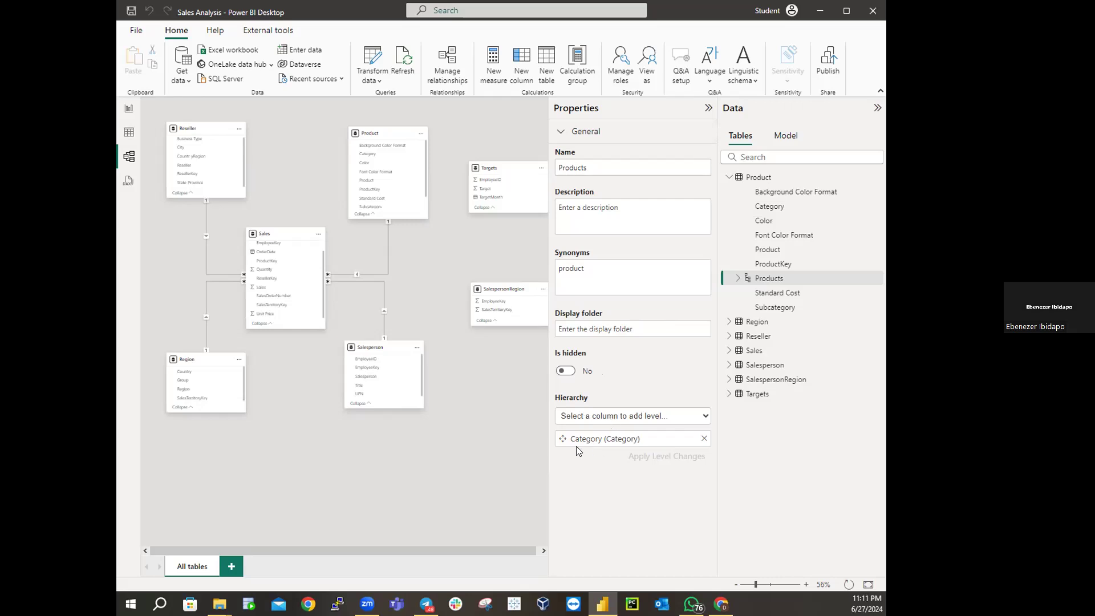
click(635, 419)
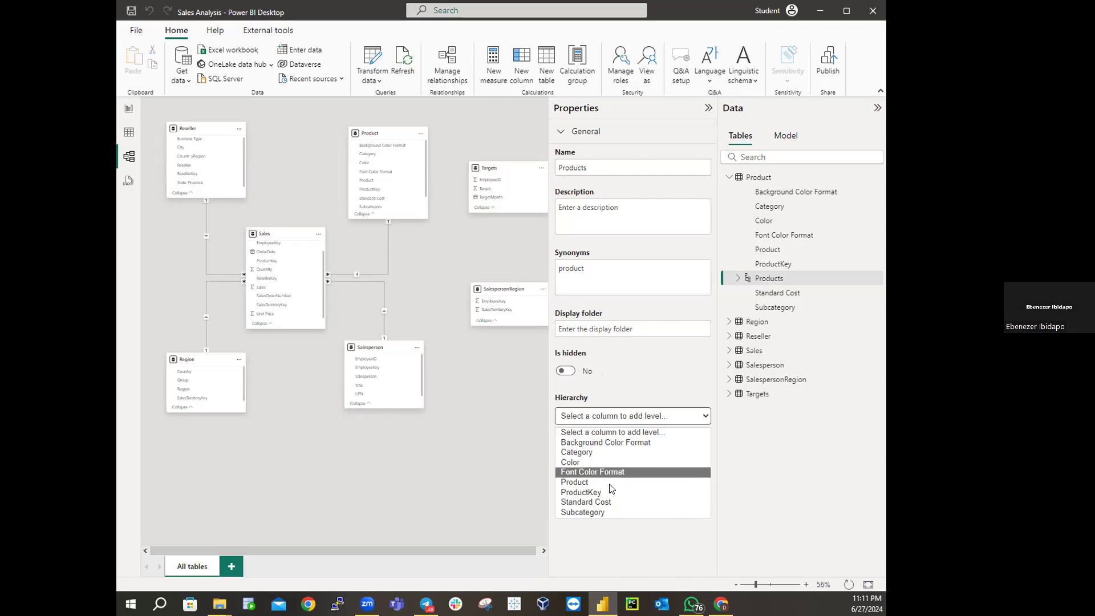
click(579, 512)
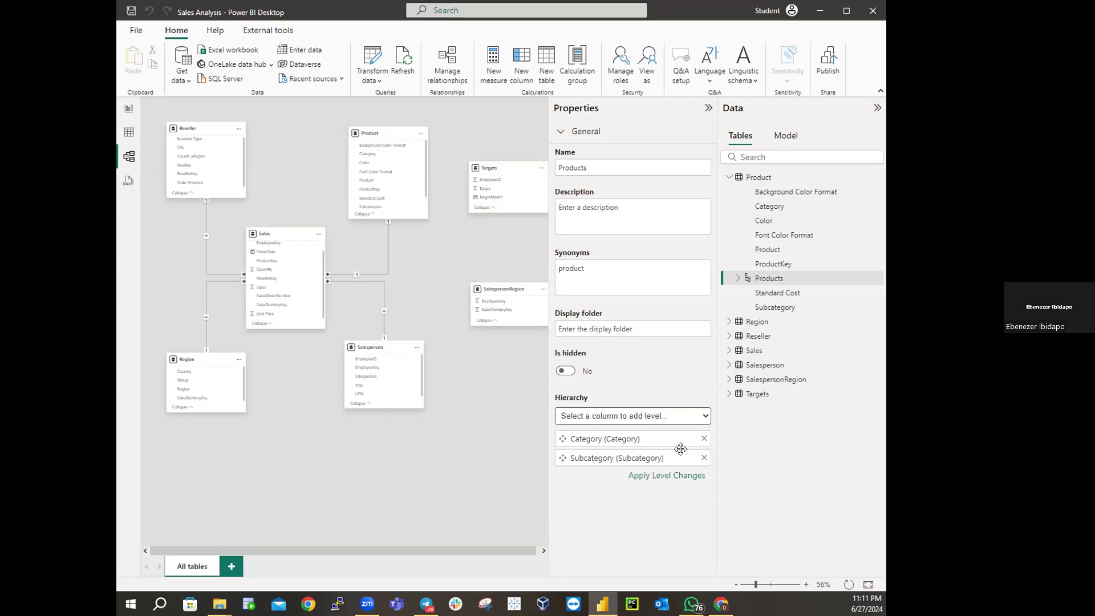
click(644, 417)
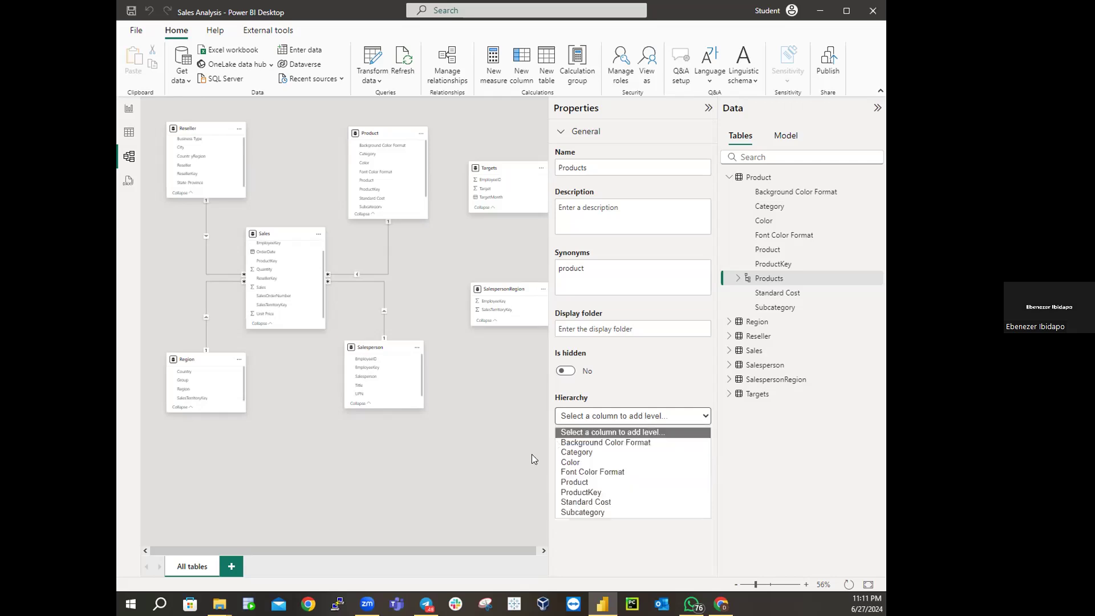
click(622, 483)
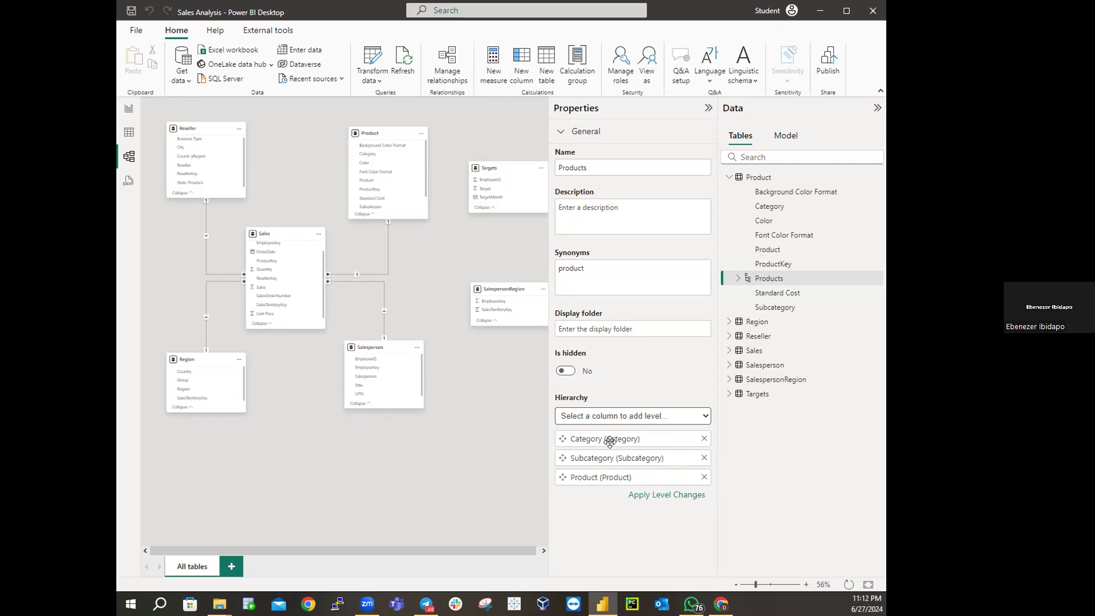
click(656, 496)
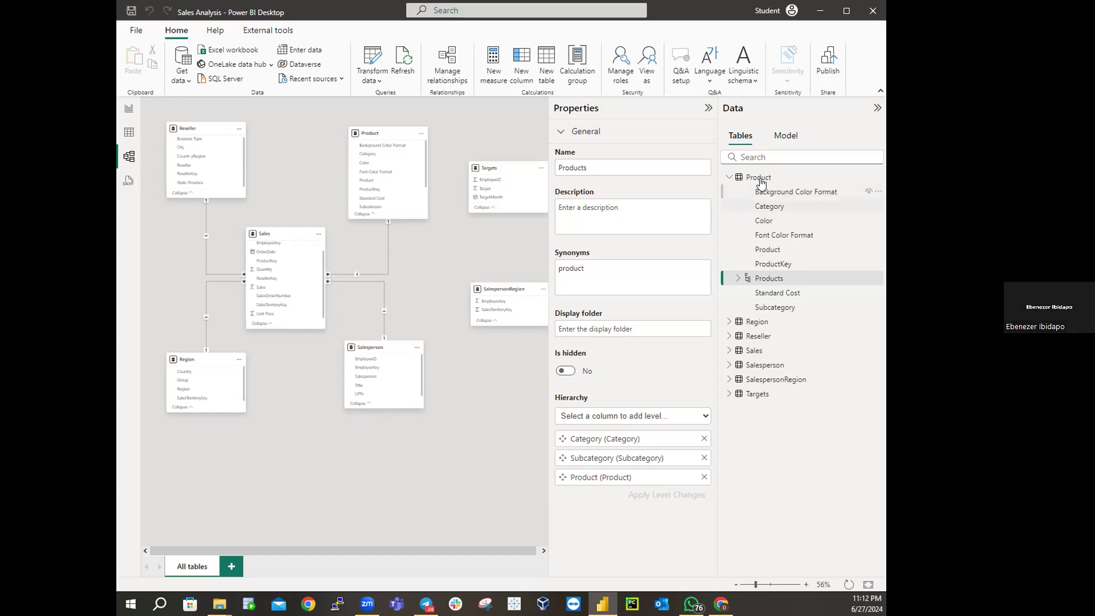
click(737, 278)
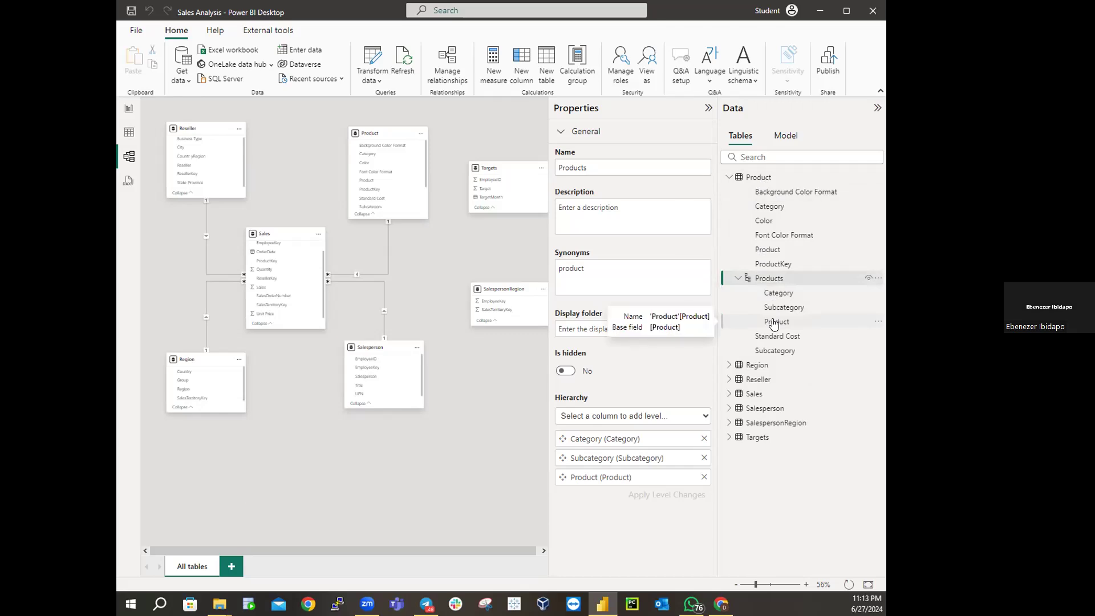
click(736, 280)
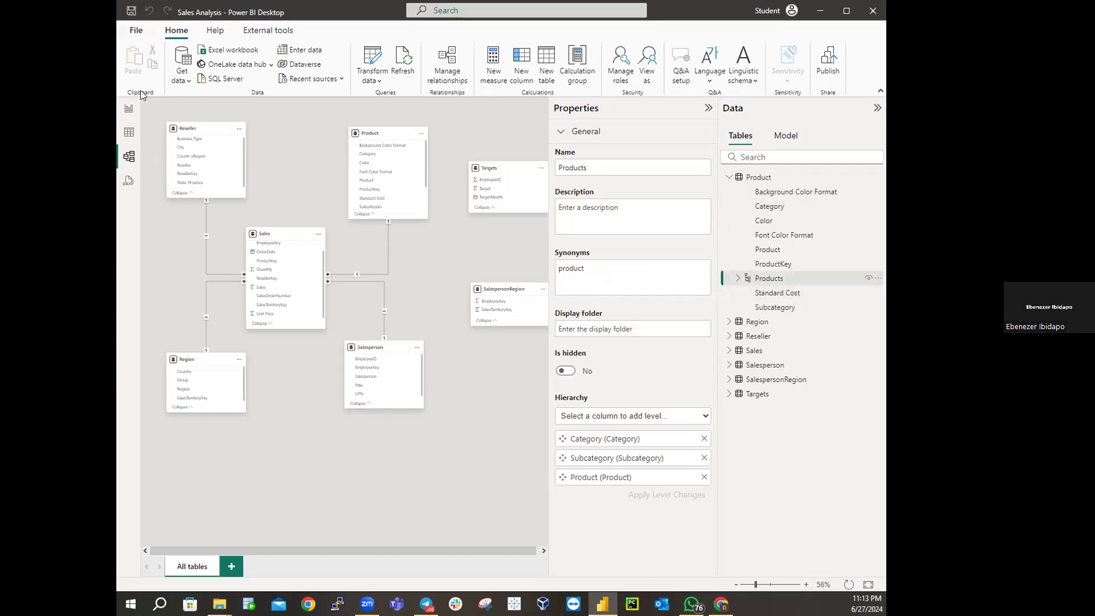
Step: In the Report view, narrow the Category and Sales table visual to fit its columns and convert it to a matrix
click(129, 109)
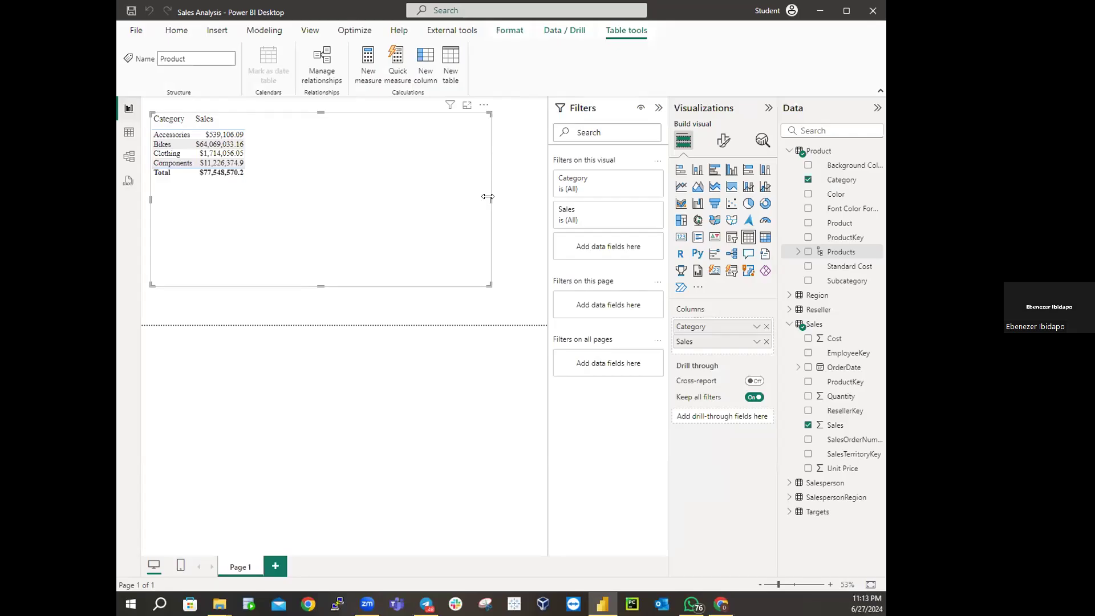
click(490, 202)
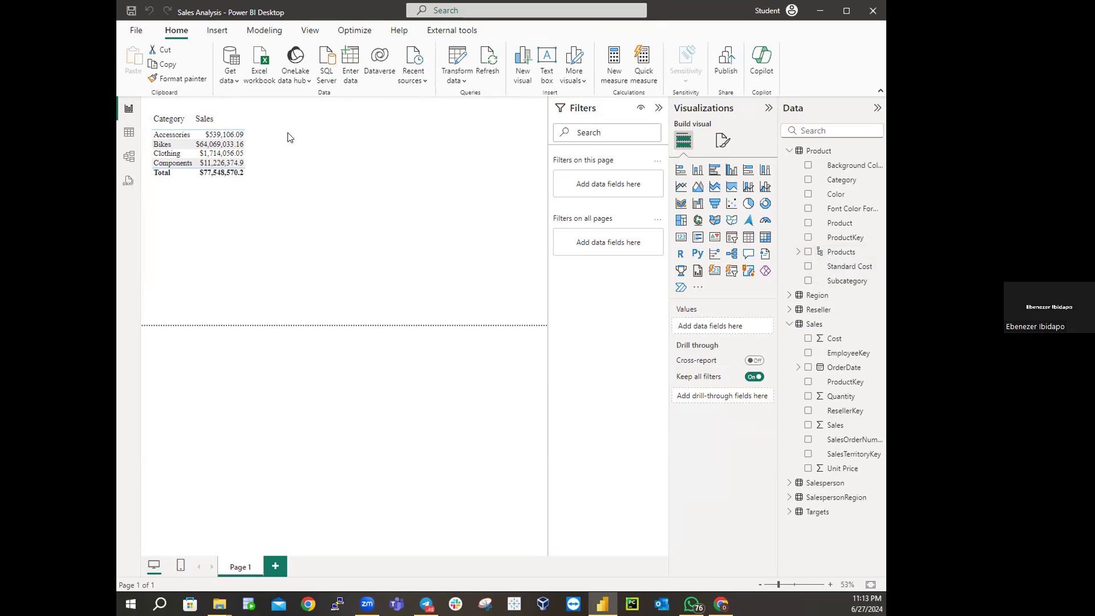
click(490, 195)
drag(491, 196, 249, 203)
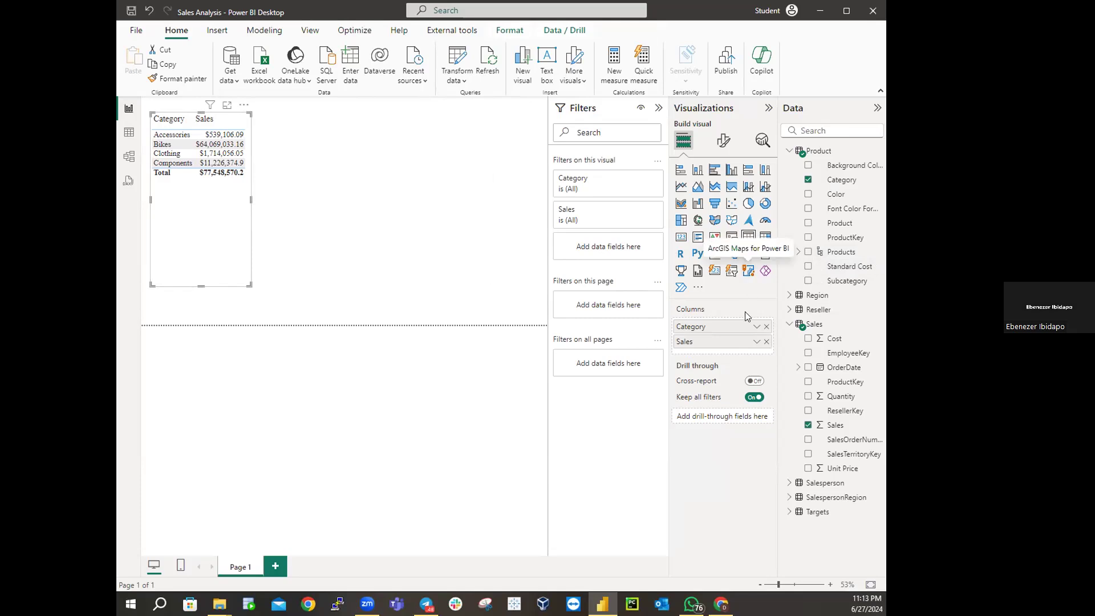
click(769, 241)
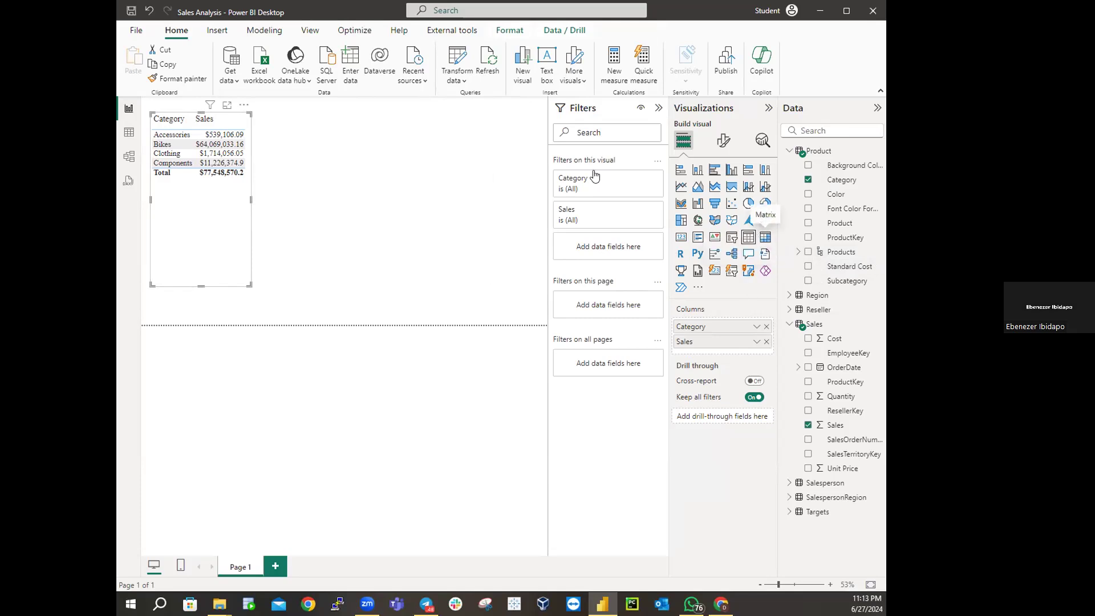
drag(383, 120, 452, 157)
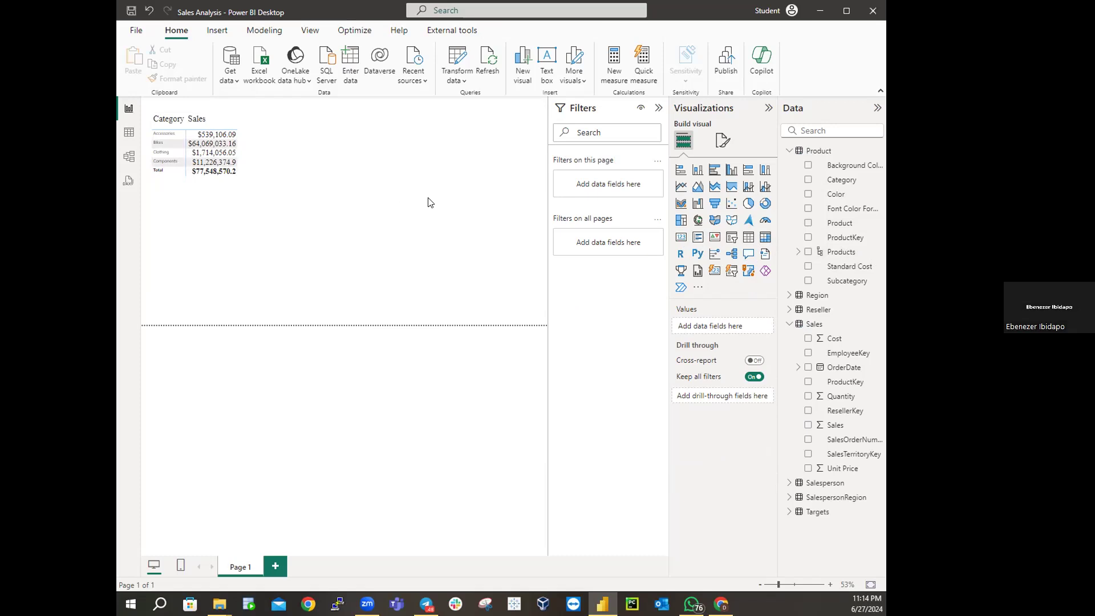
click(129, 159)
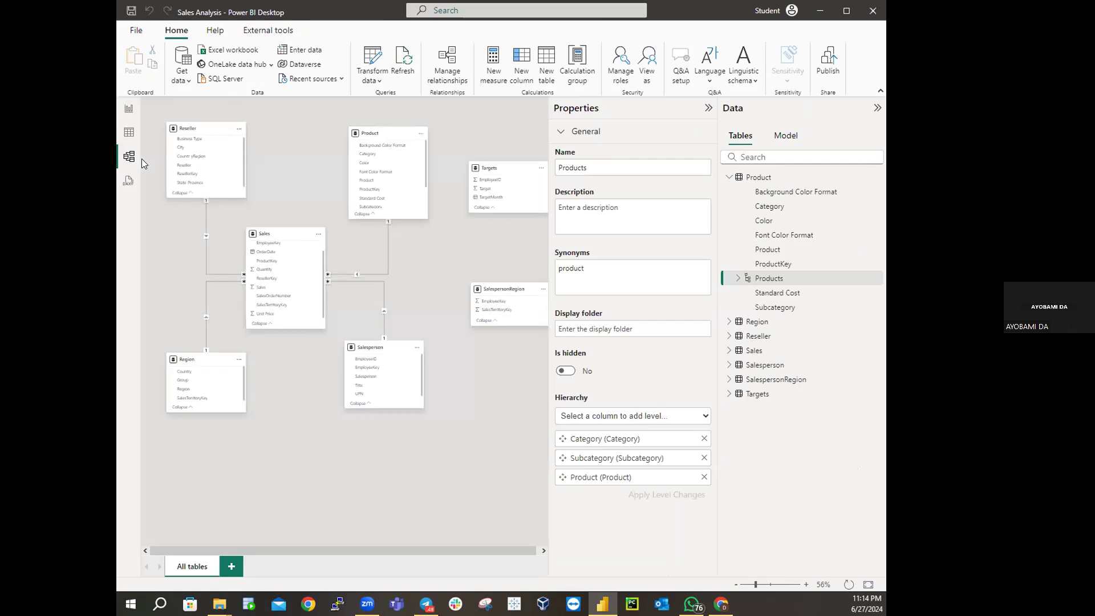
click(129, 110)
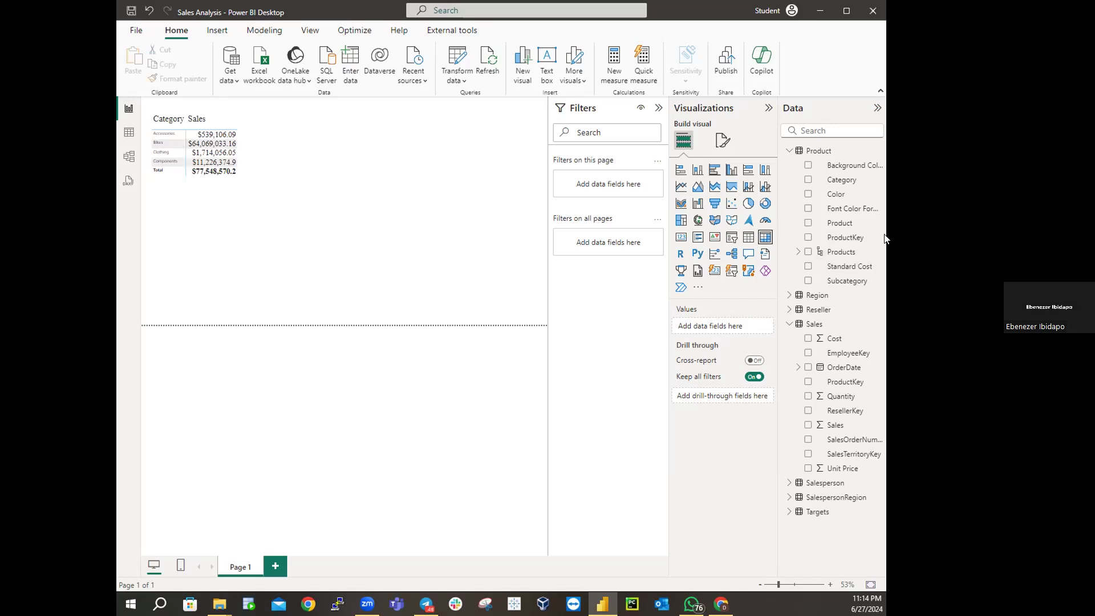
click(768, 243)
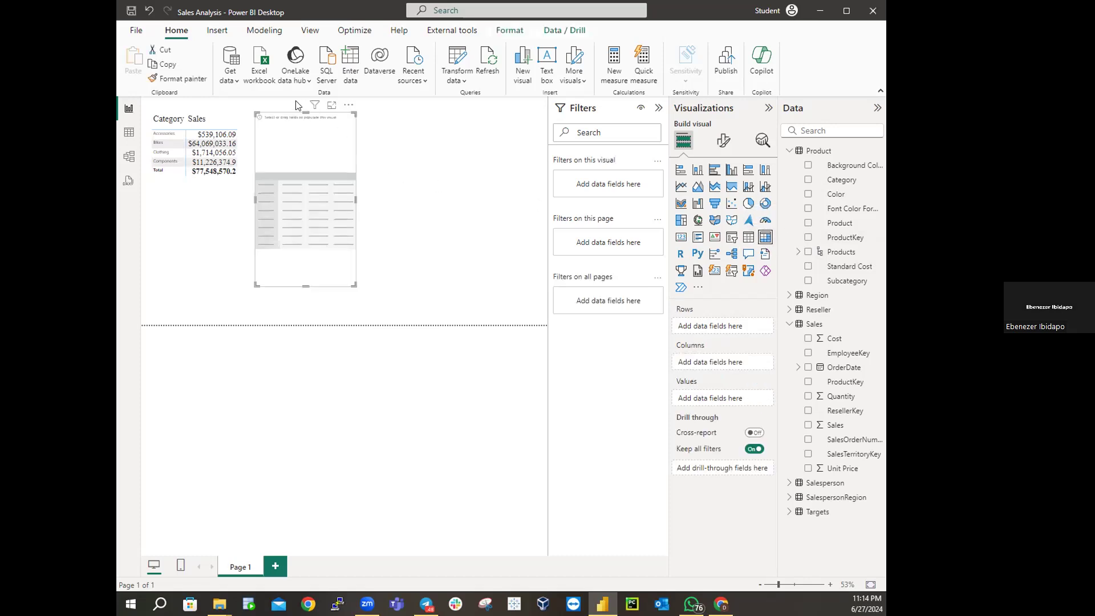
drag(297, 120, 299, 112)
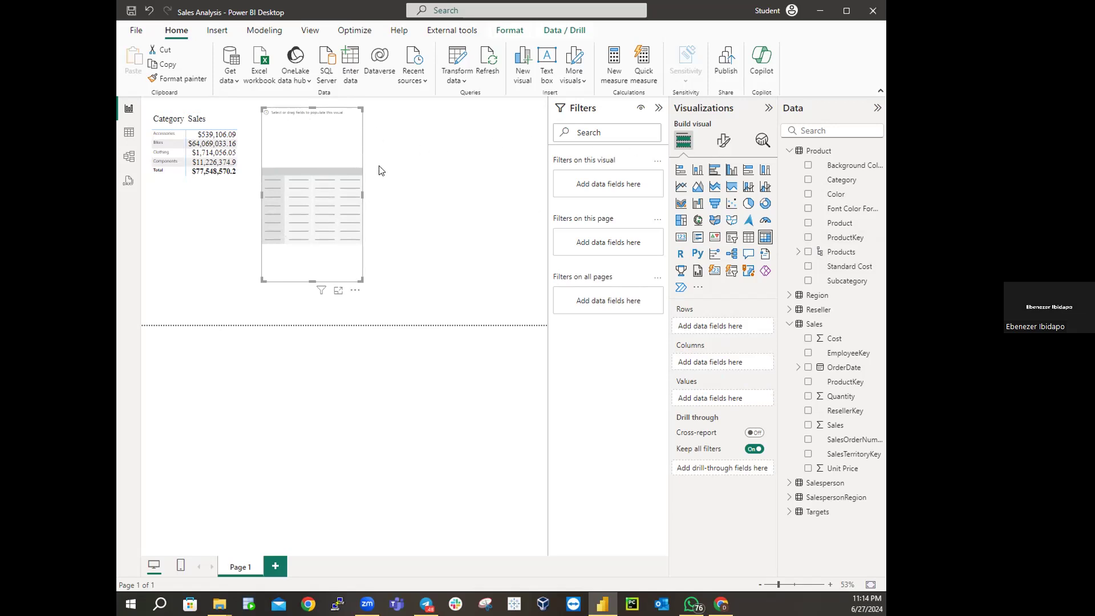
drag(362, 194, 467, 239)
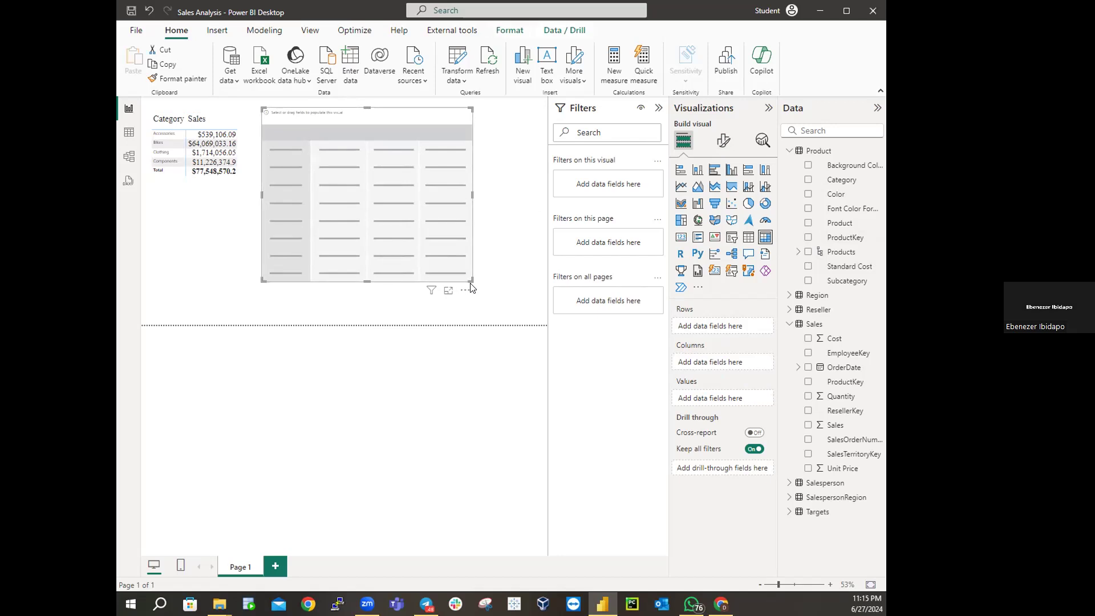
click(484, 299)
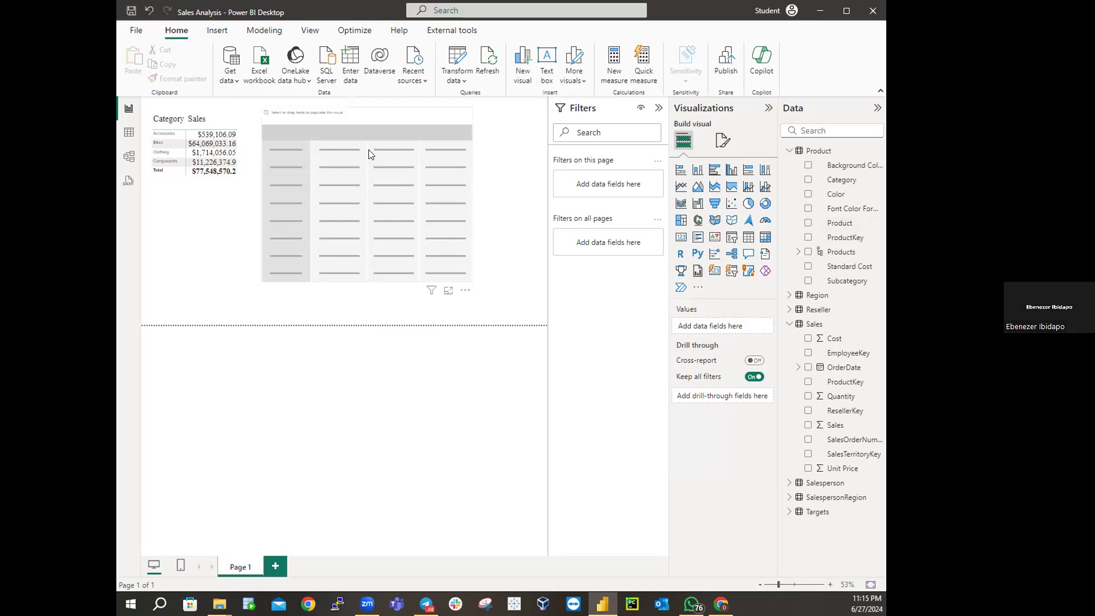
click(808, 252)
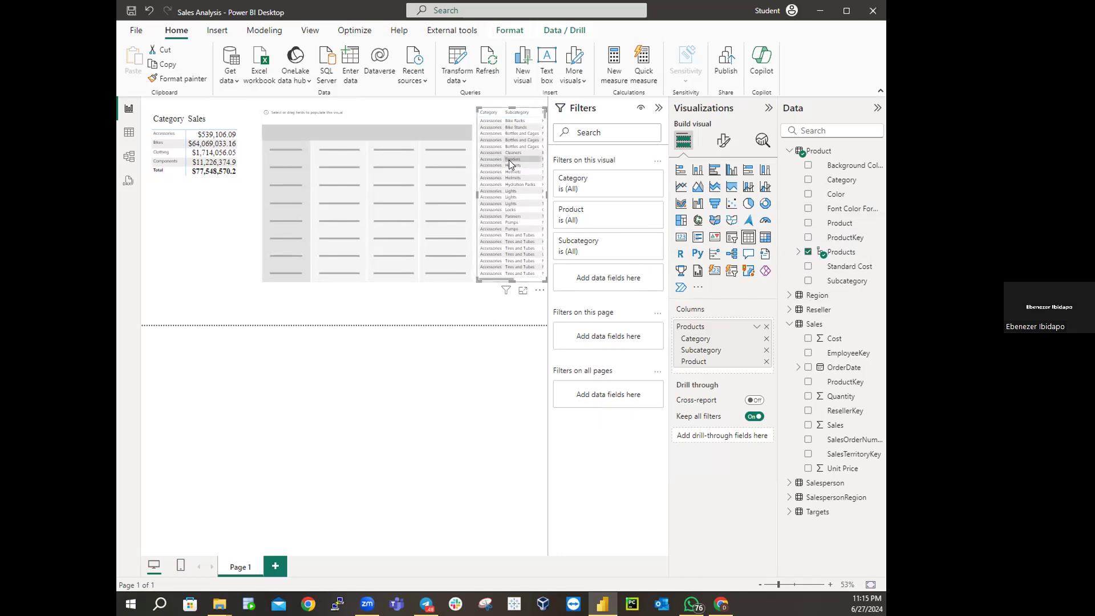
key(Delete)
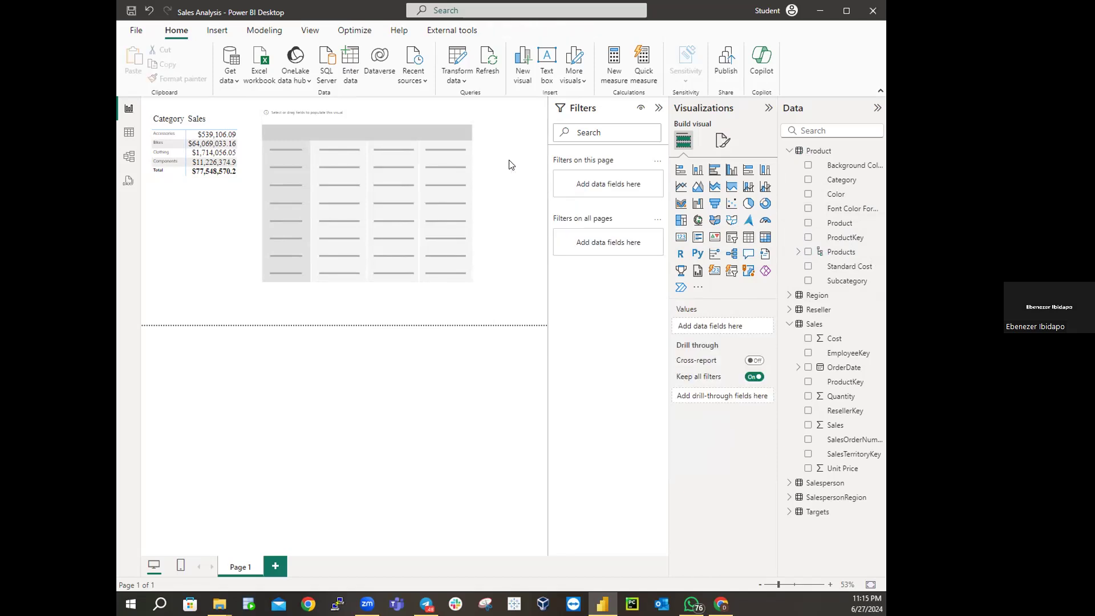
click(426, 131)
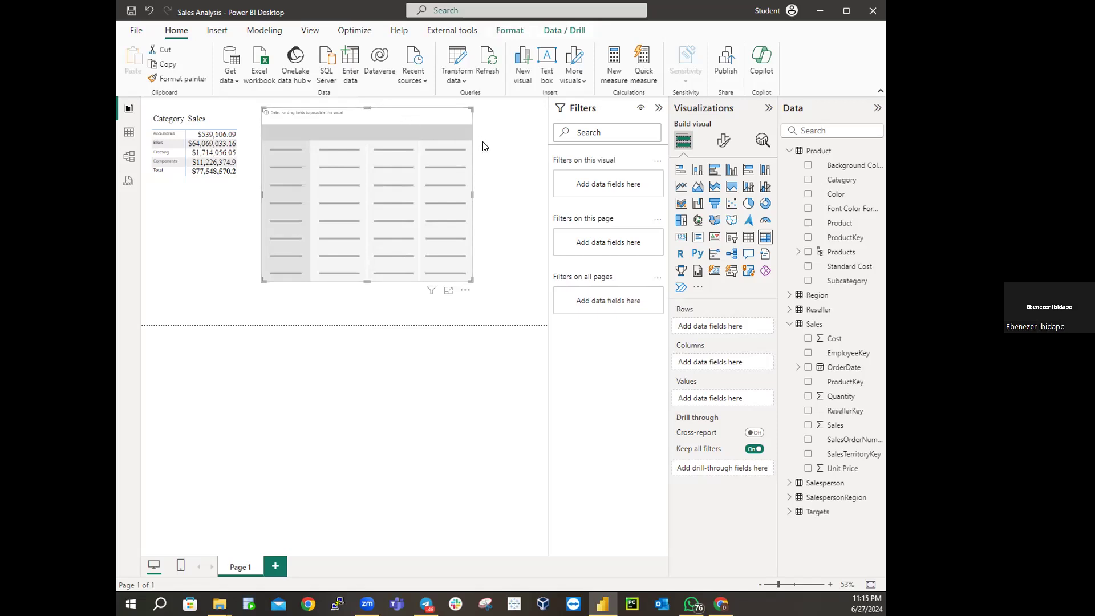
key(Delete)
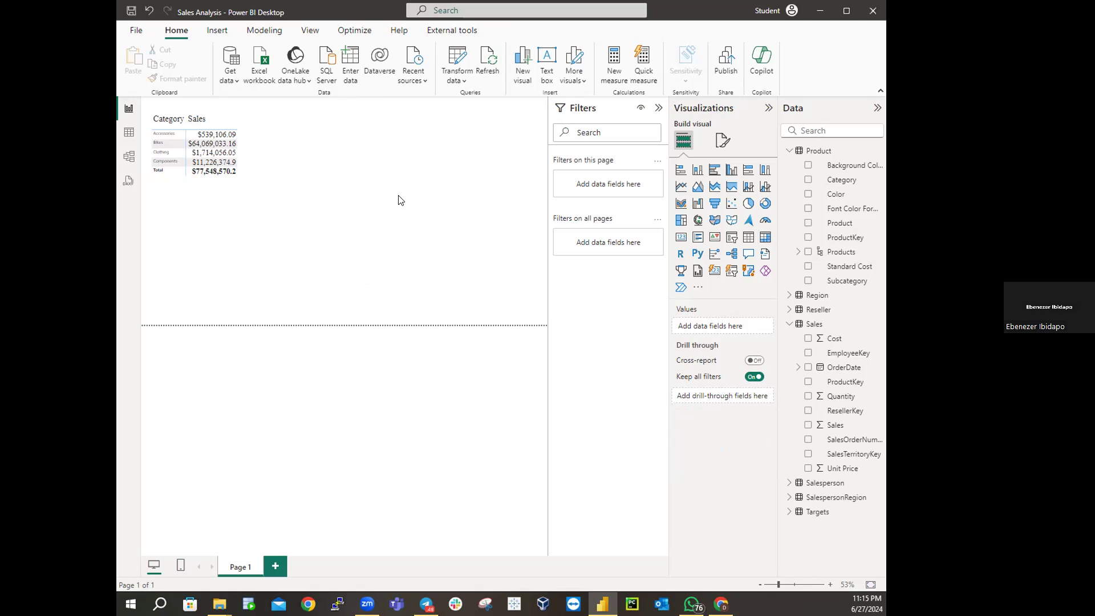
Step: Add a widened matrix beside the Category and Sales visual, filled with the Products hierarchy as rows and the Sales field as values
click(766, 244)
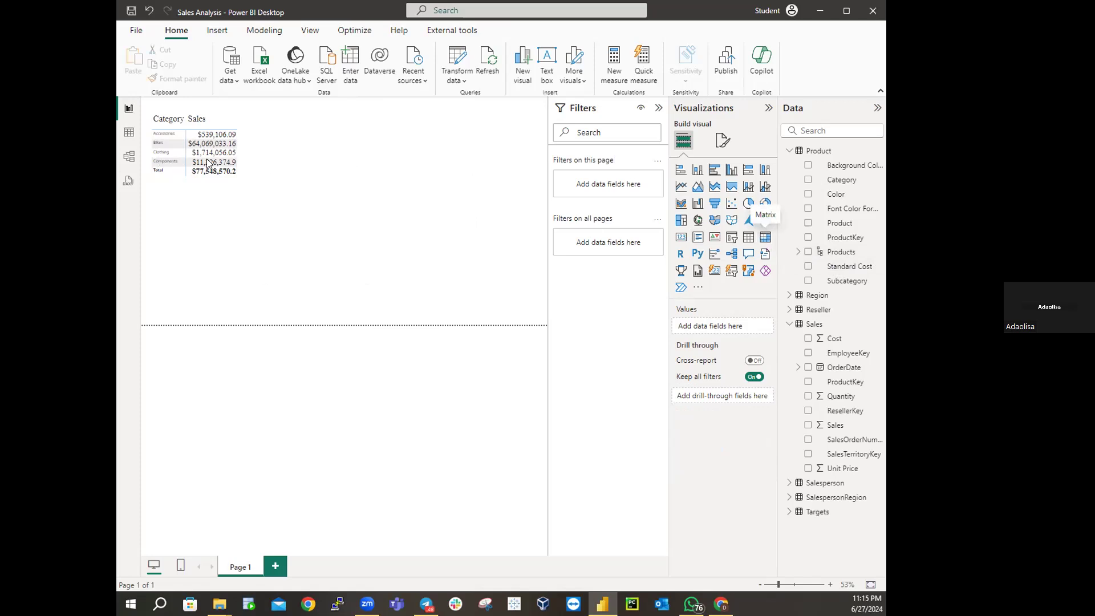
drag(353, 200, 504, 214)
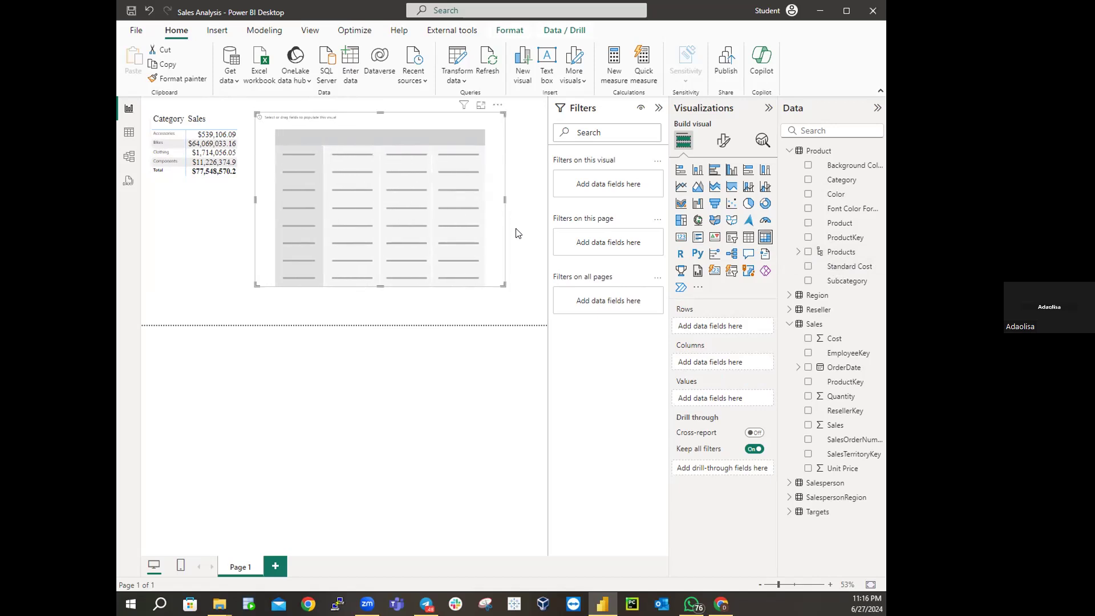
click(809, 253)
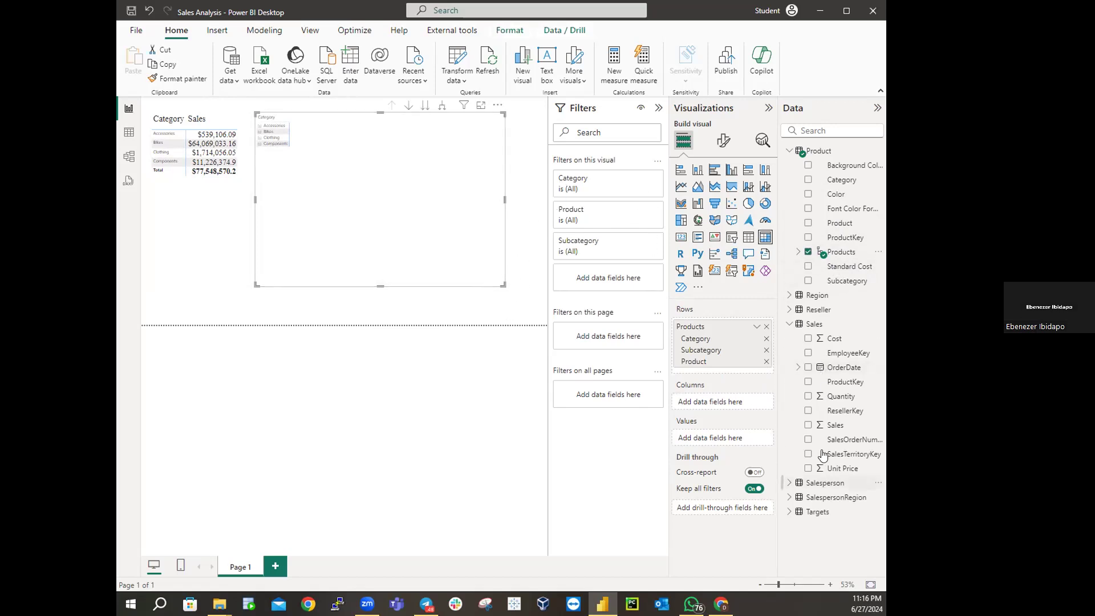
click(807, 425)
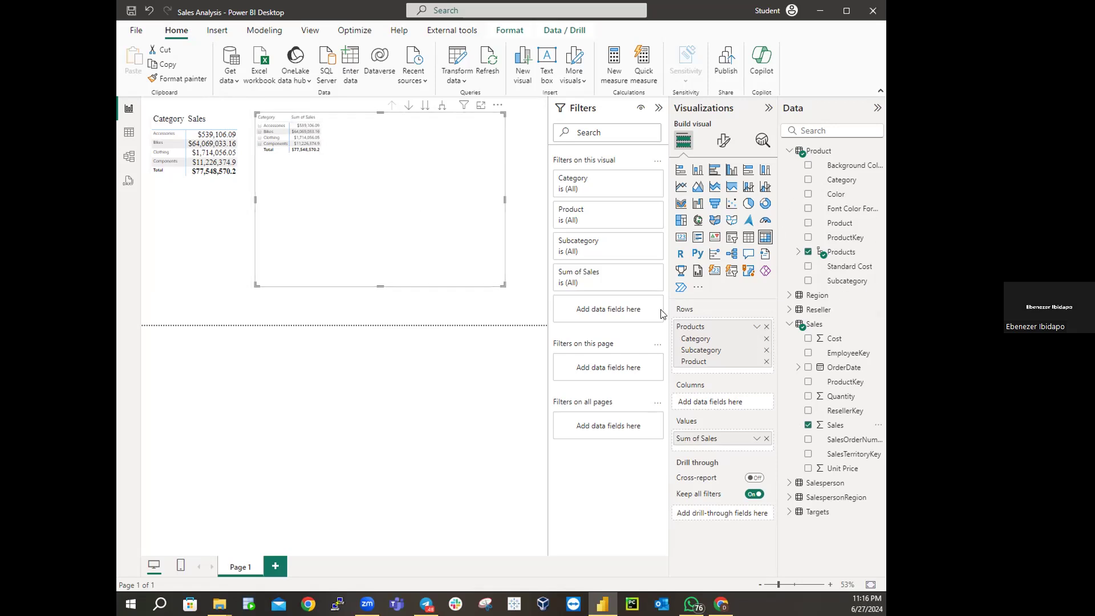
Step: Set the new matrix's column header font to Times New Roman and open its font size for editing
click(721, 147)
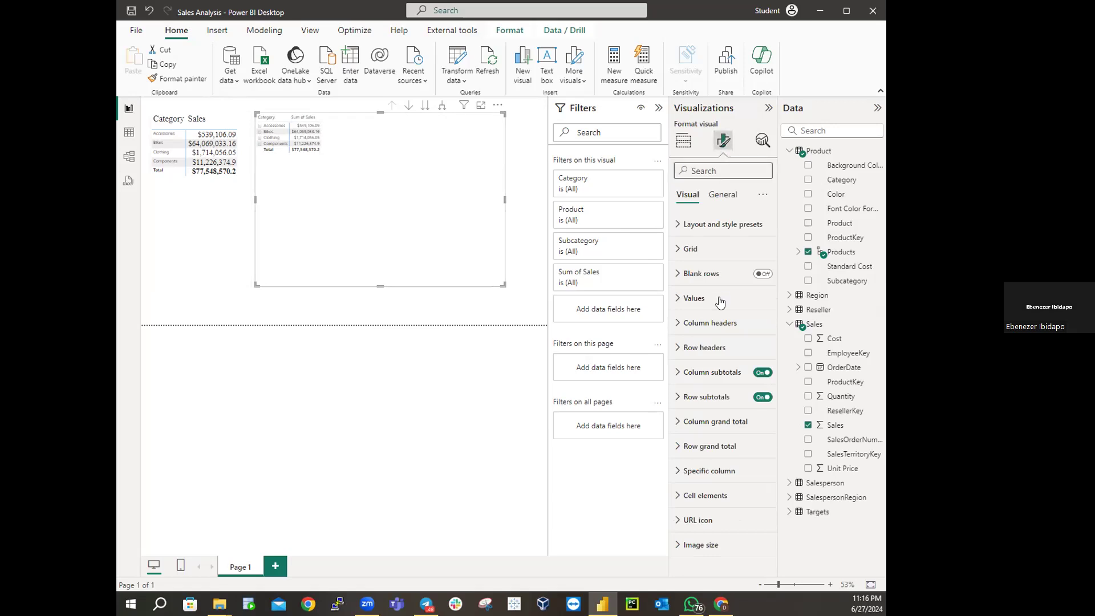
click(713, 324)
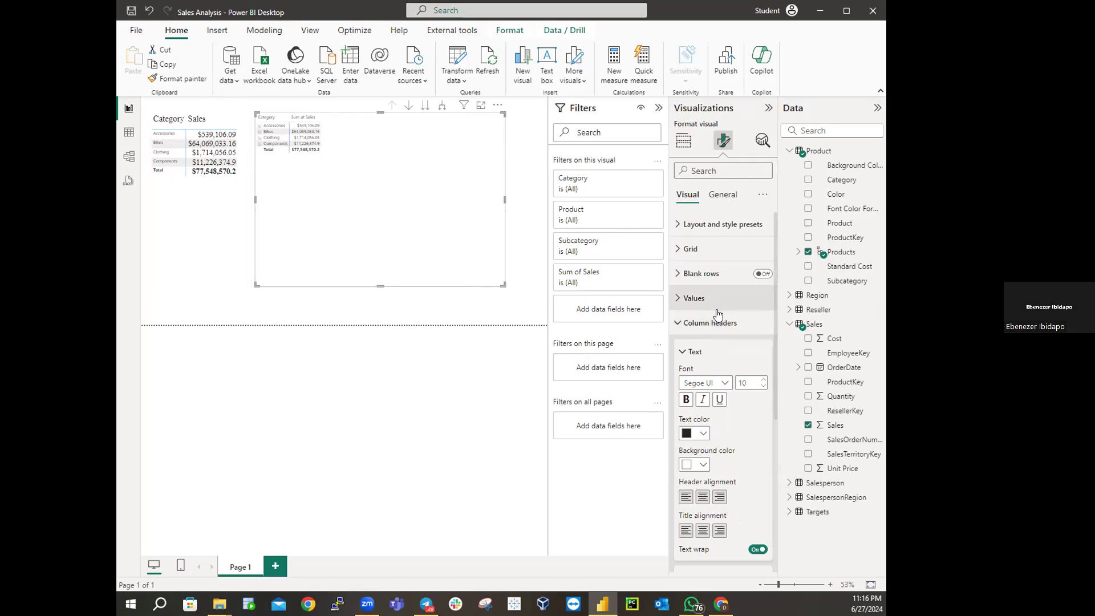
click(724, 383)
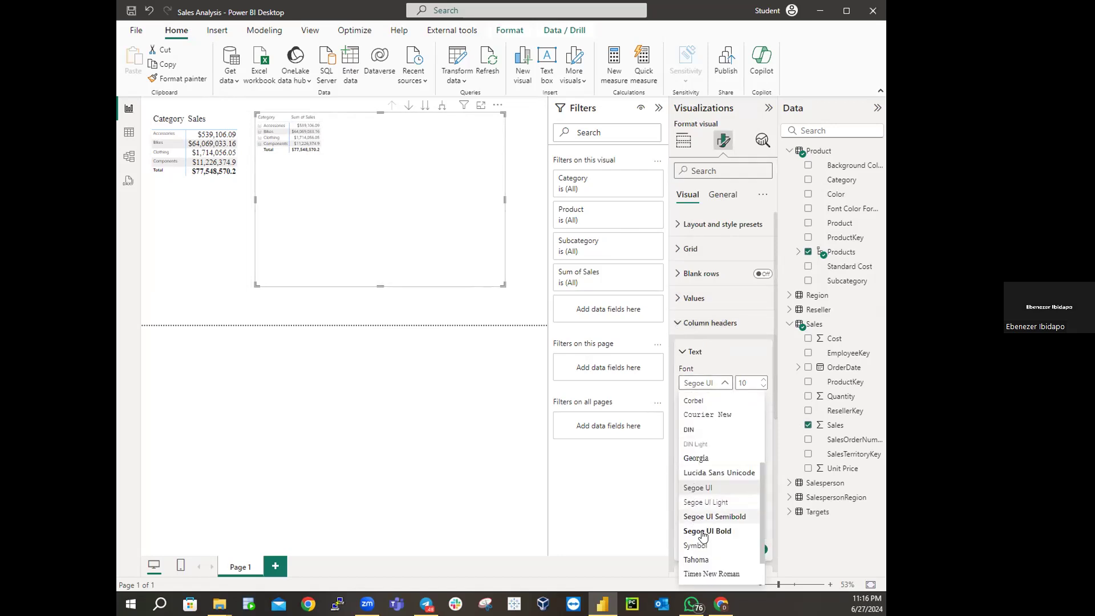
click(711, 574)
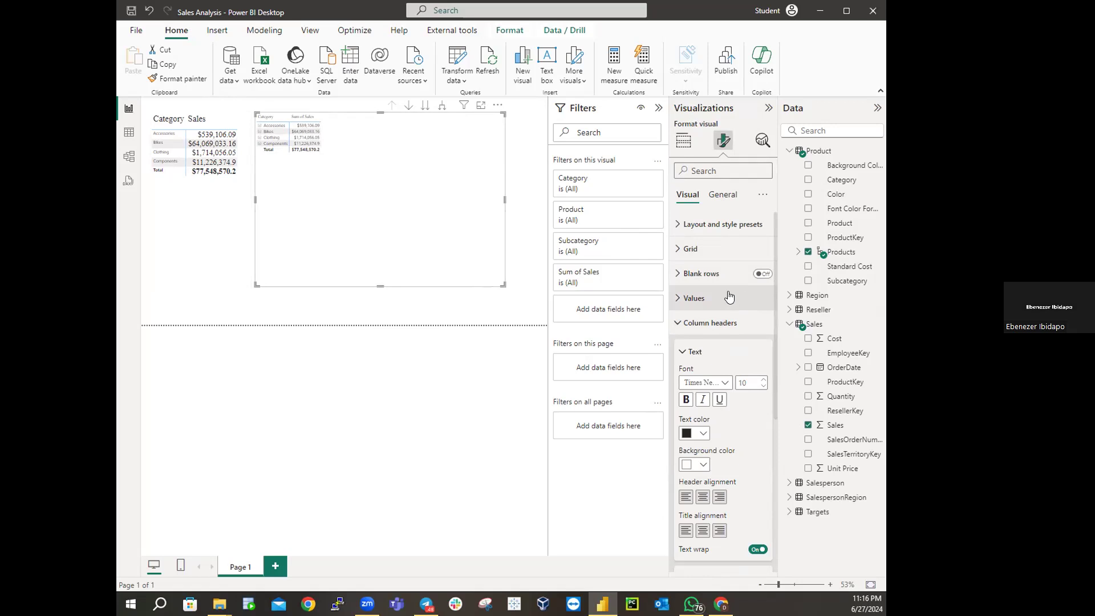
double_click(747, 385)
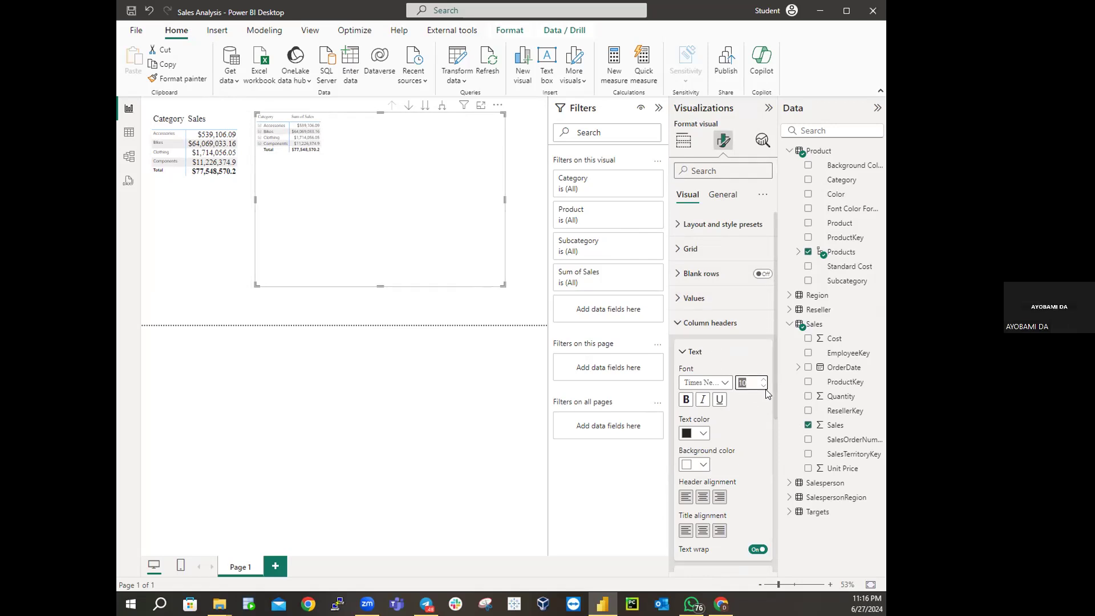
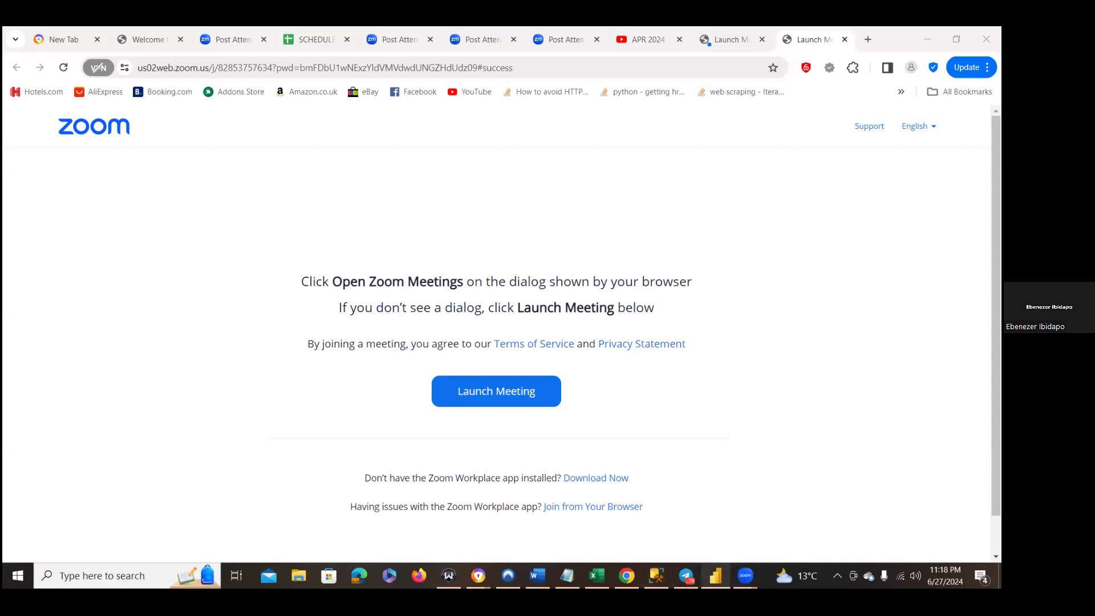
Step: Switch to the Power BI Desktop report, shrink the Category and Sales matrix to fit its content, and deselect it
click(716, 575)
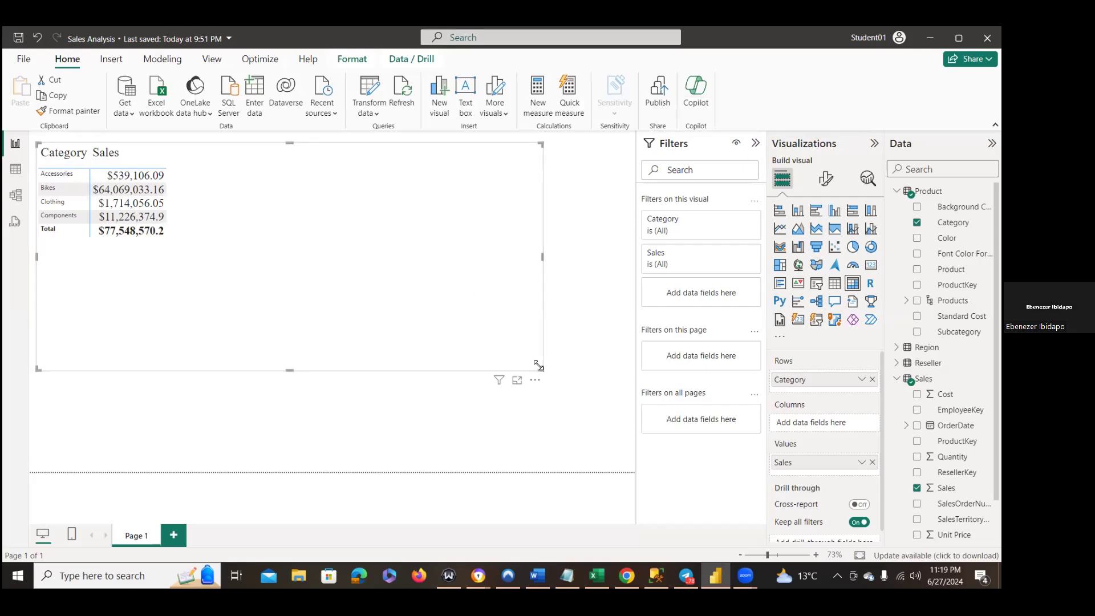
drag(538, 365, 189, 250)
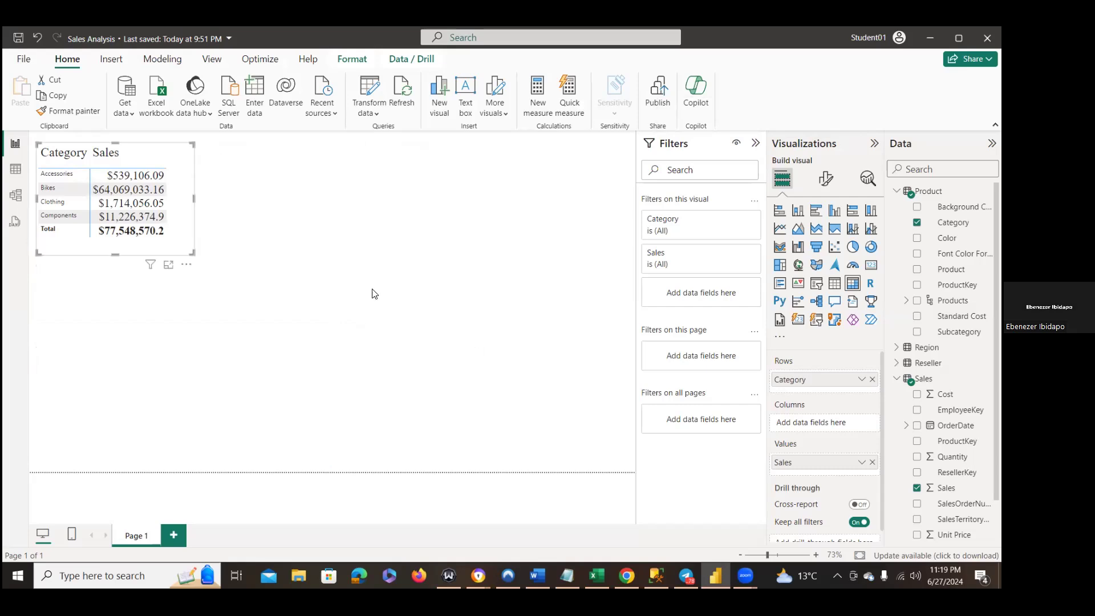
click(371, 222)
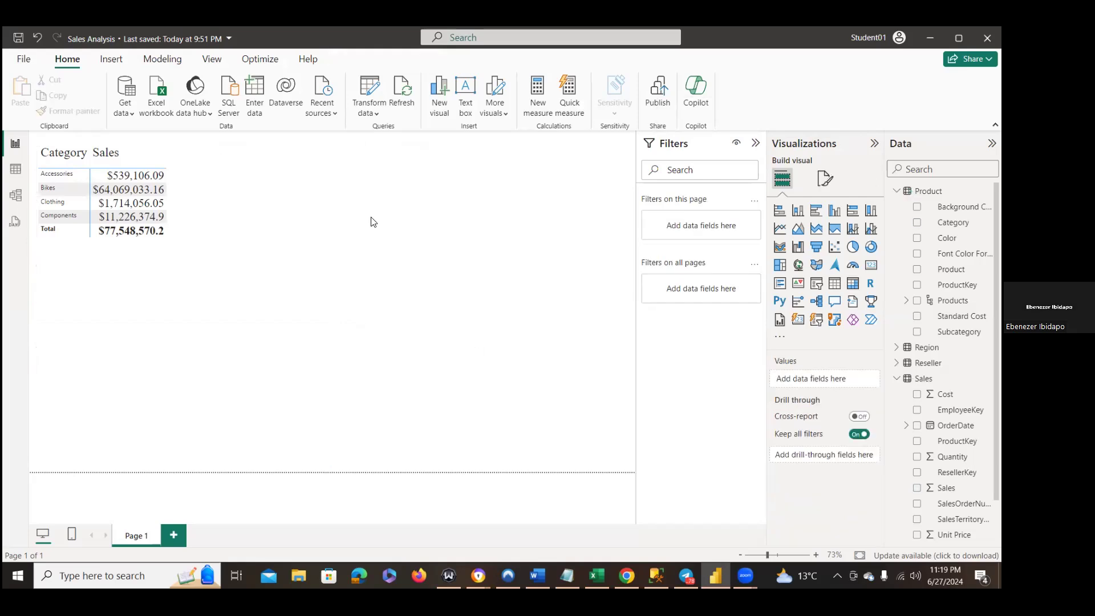
Step: Add an empty matrix visual, place it beside the Category and Sales matrix, and enlarge it in width and height
click(852, 285)
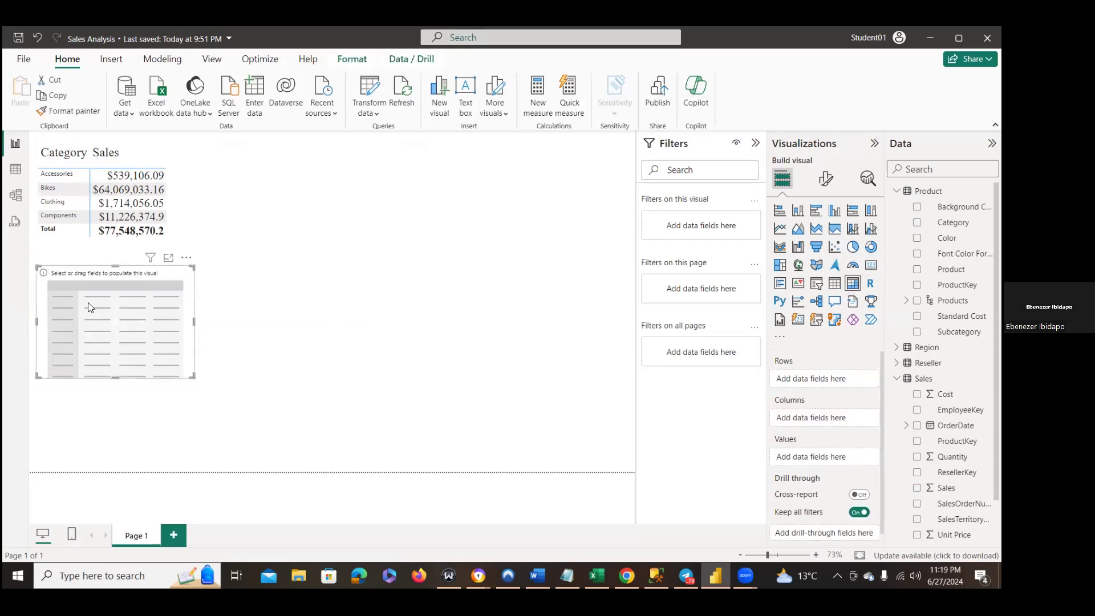
drag(89, 308, 269, 176)
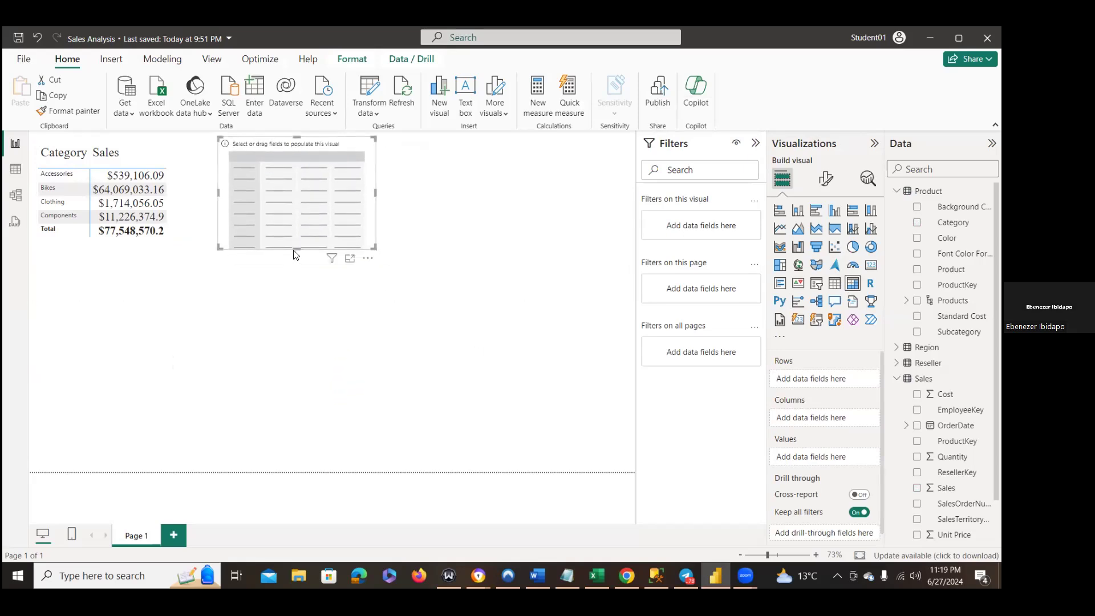
drag(295, 248, 360, 383)
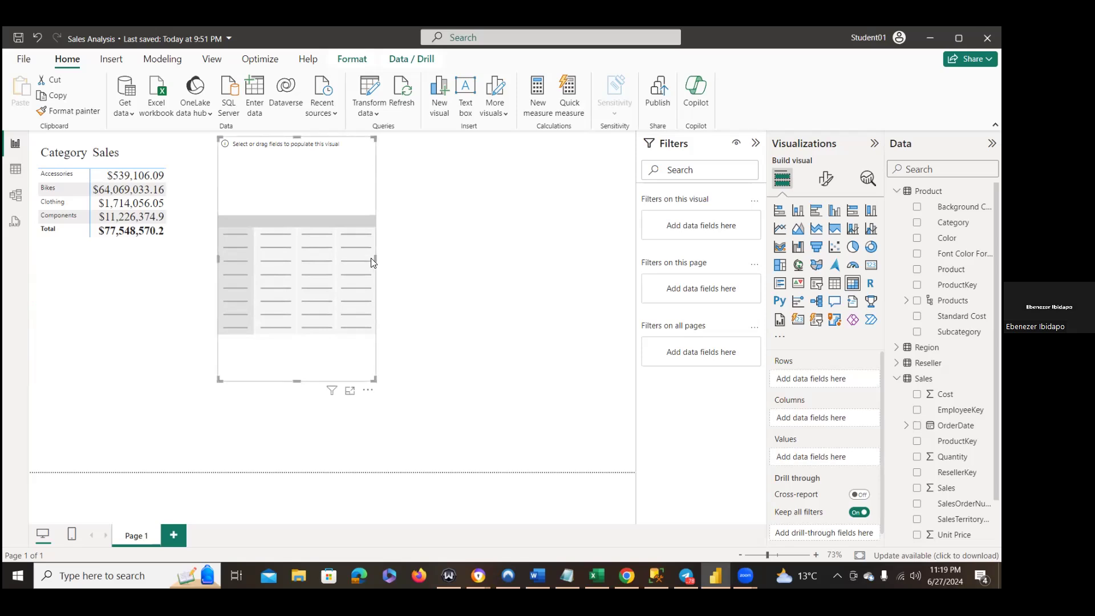
drag(376, 256, 453, 281)
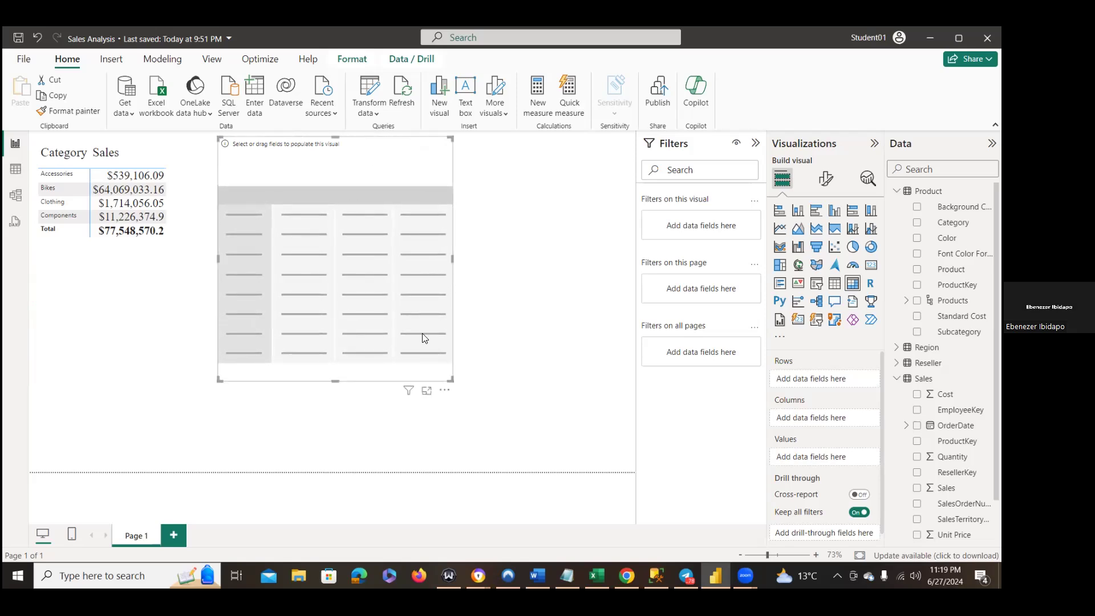
drag(337, 381, 334, 443)
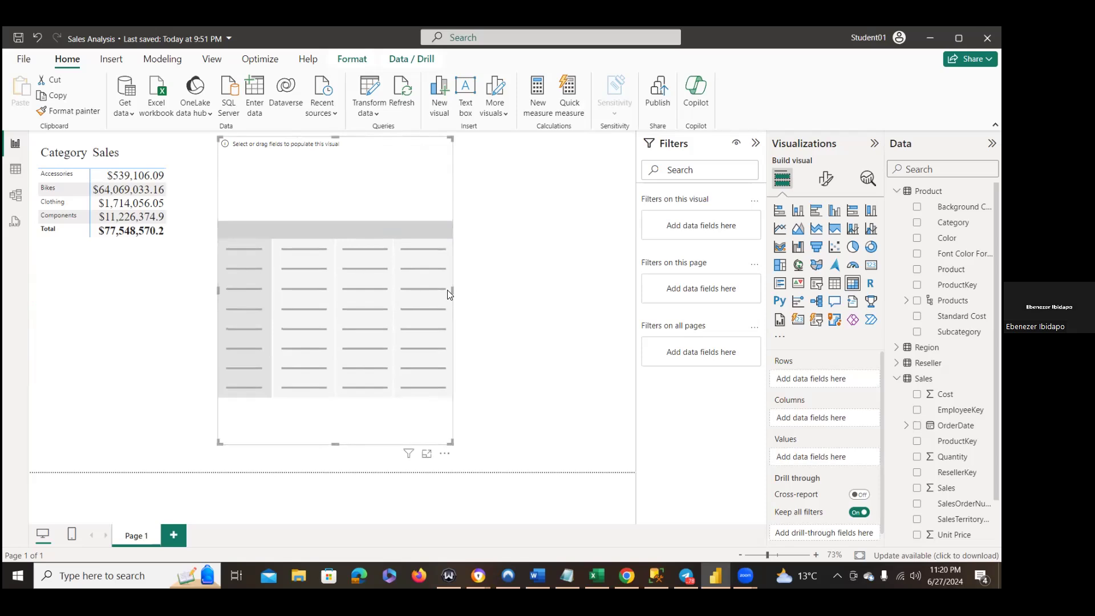
drag(452, 289, 519, 290)
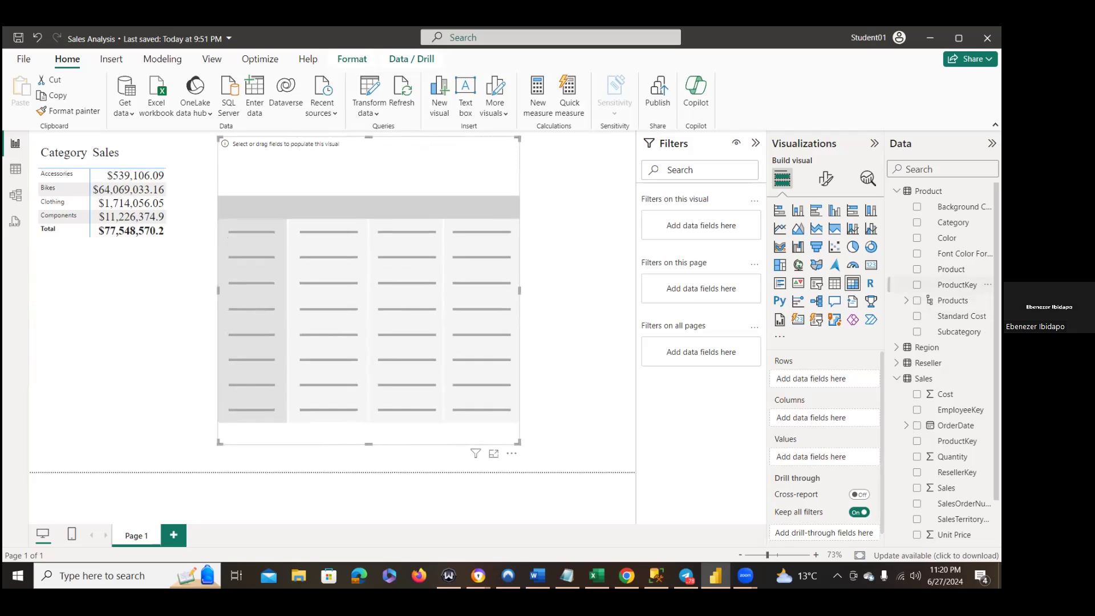
Step: Fill the empty matrix with the Products hierarchy as rows and the Sales table's Sales field as values
click(917, 300)
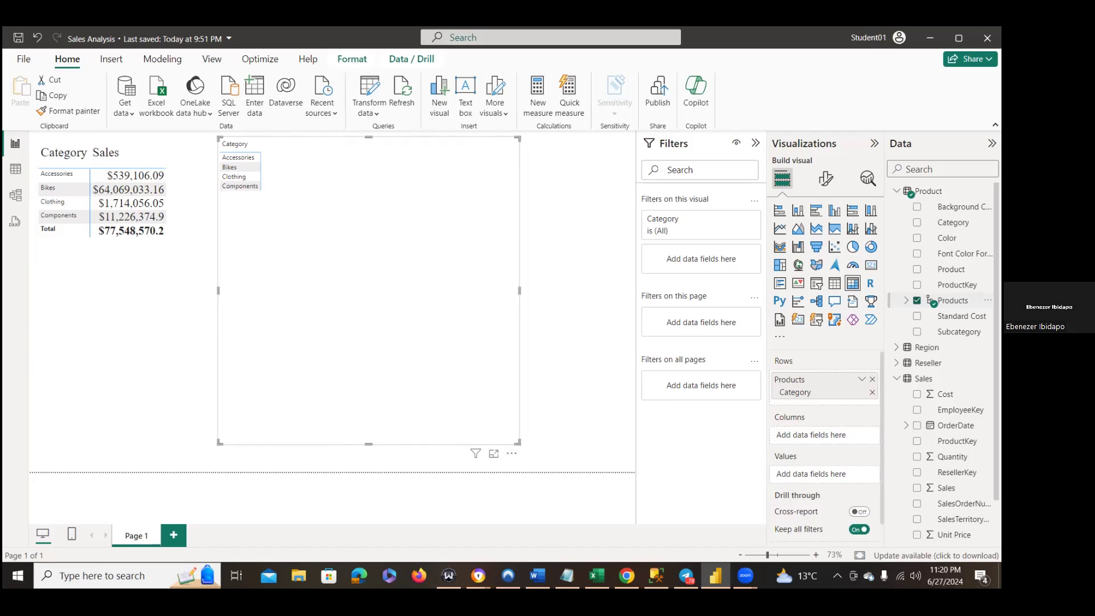
click(988, 378)
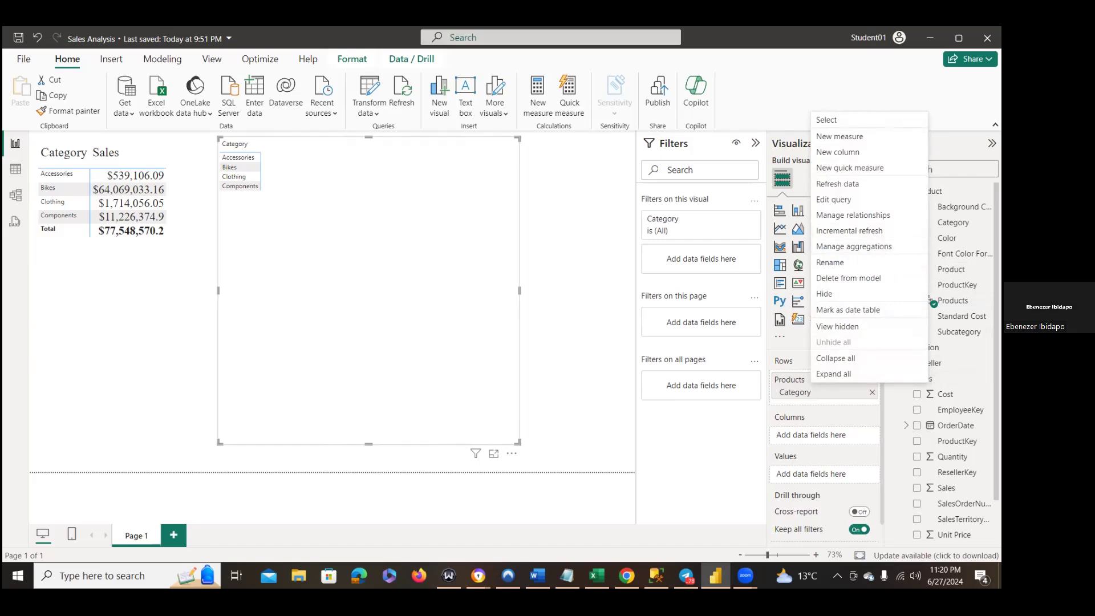
click(891, 413)
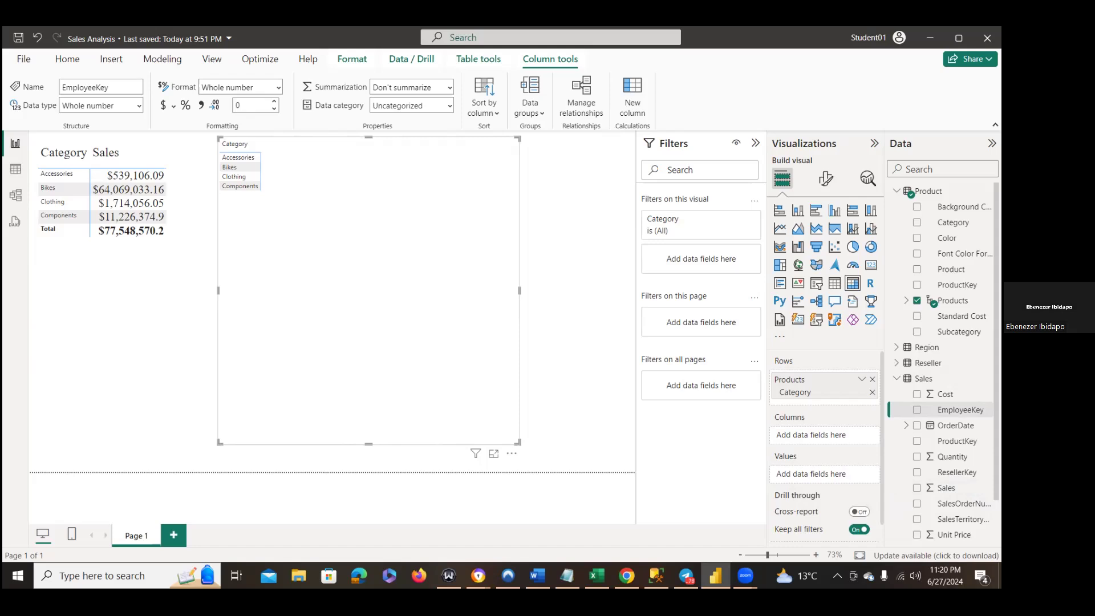
scroll(941, 360, down, 1)
scroll(940, 359, down, 1)
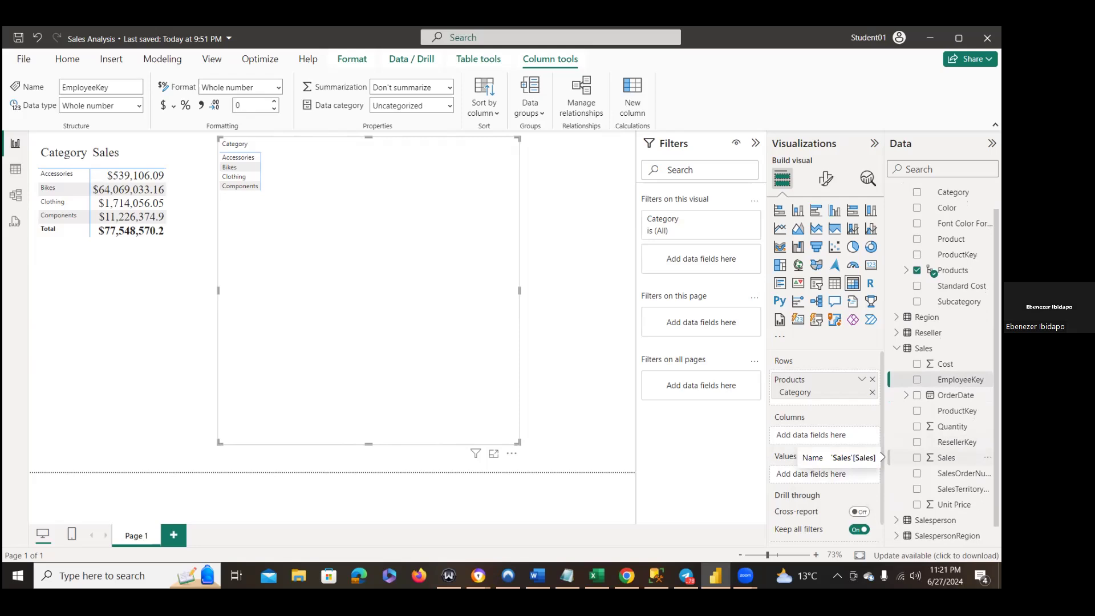
click(917, 457)
click(916, 457)
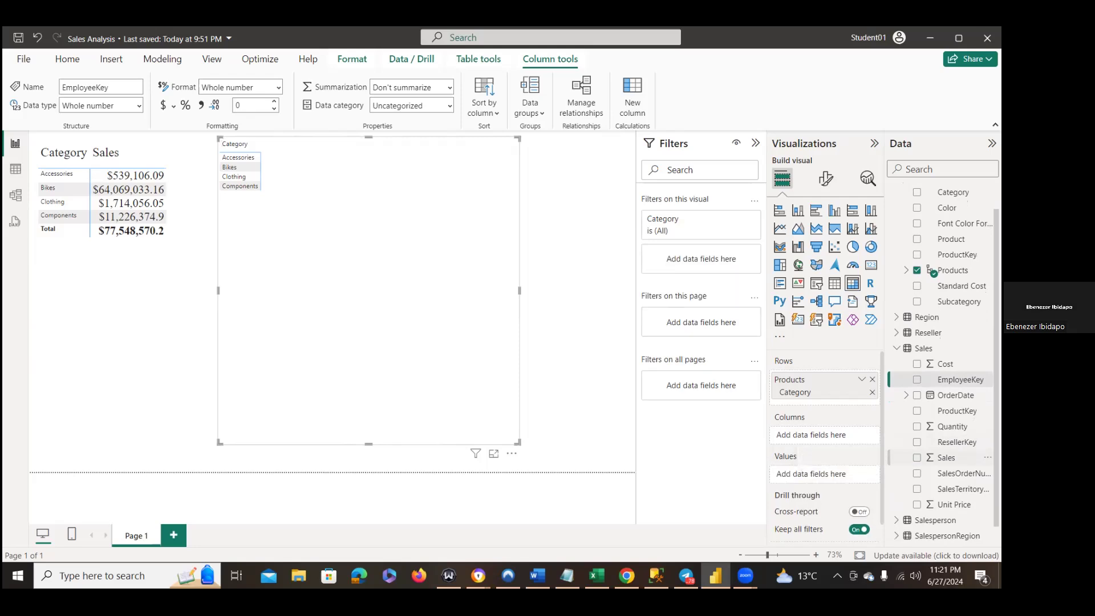
click(917, 457)
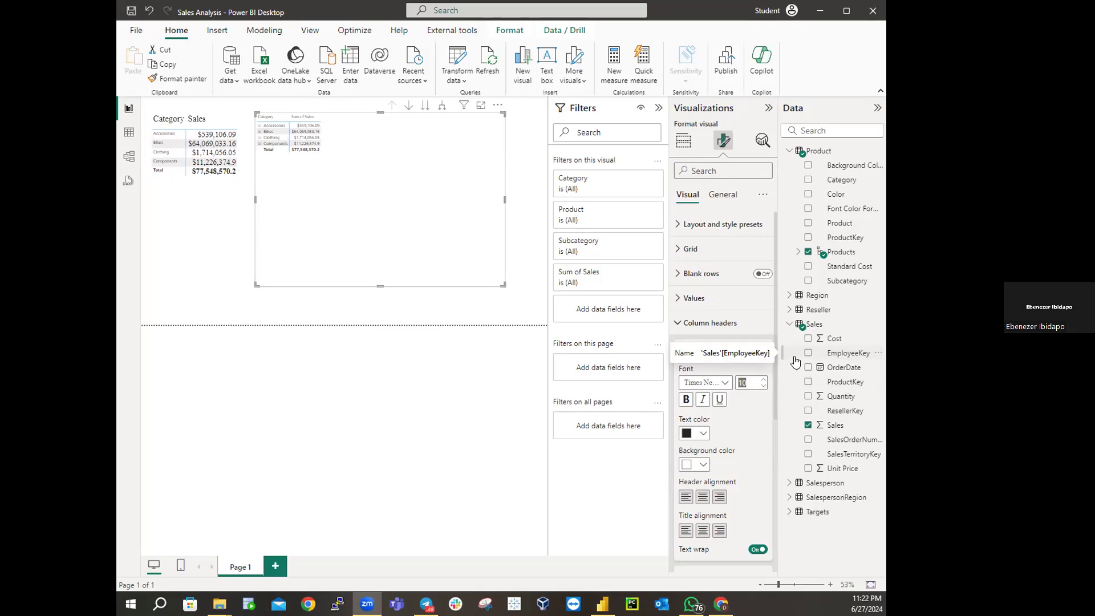
Step: Set the Products hierarchy matrix's column header font size to 20
click(754, 379)
drag(754, 379, 686, 391)
text(20)
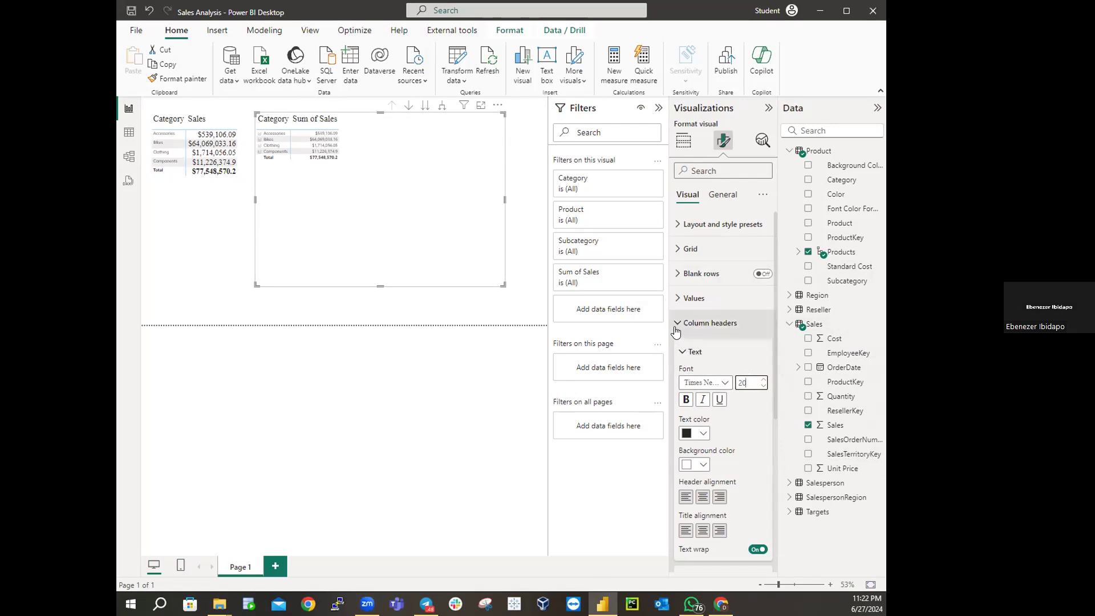
click(675, 330)
Step: Set the Products hierarchy matrix's row header text to Times New Roman, size 15
click(679, 349)
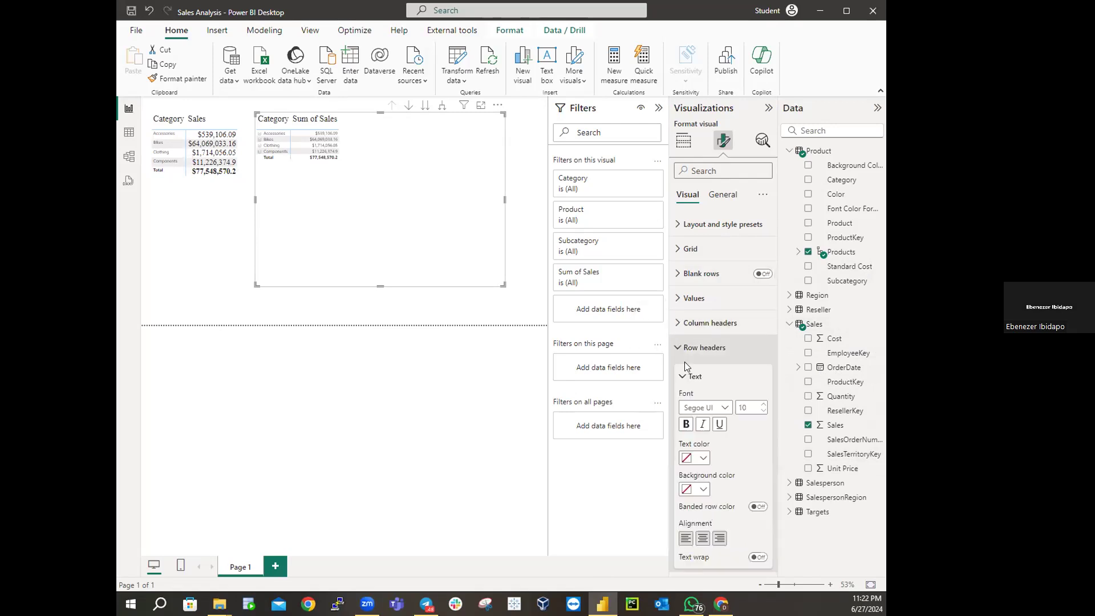
click(725, 409)
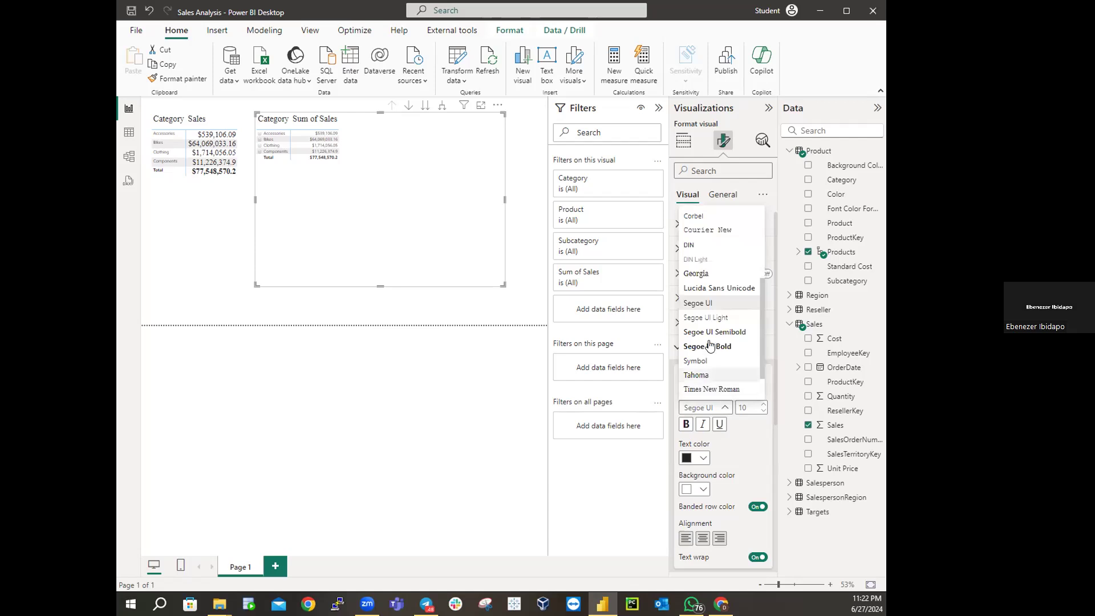
click(711, 388)
click(752, 407)
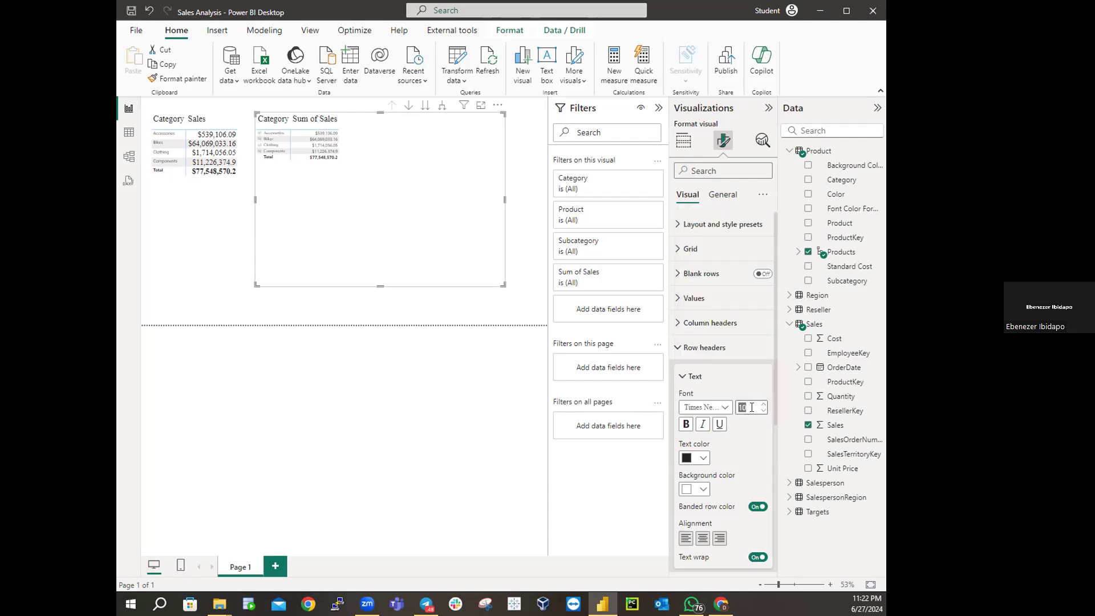
text(15)
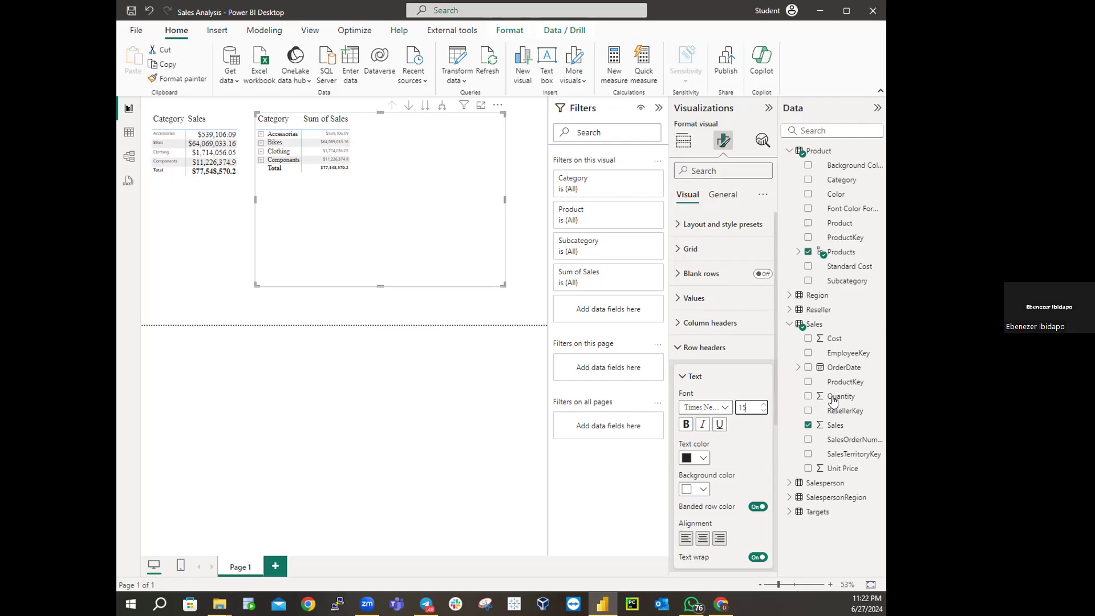
click(674, 350)
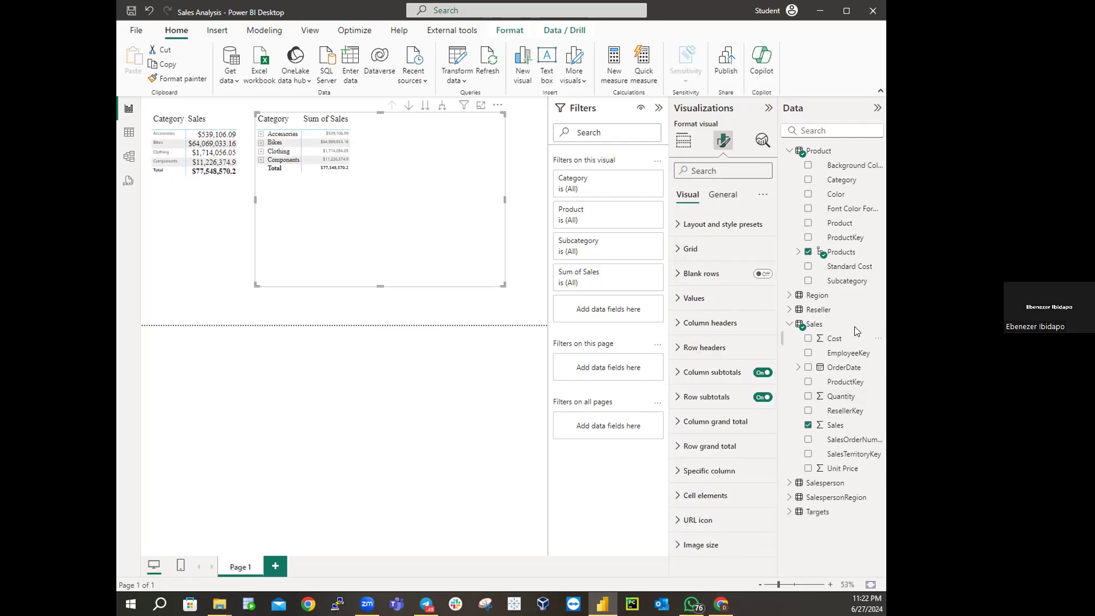
Step: Expand all categories in the matrix down to the Subcategory level and check the Products hierarchy in the model view
click(683, 140)
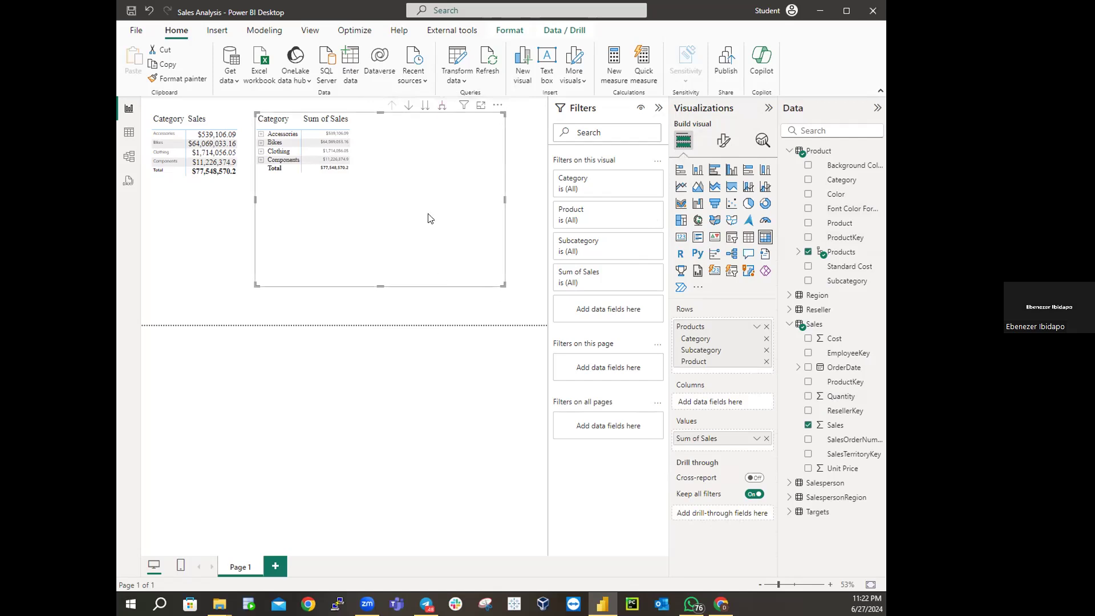
click(441, 106)
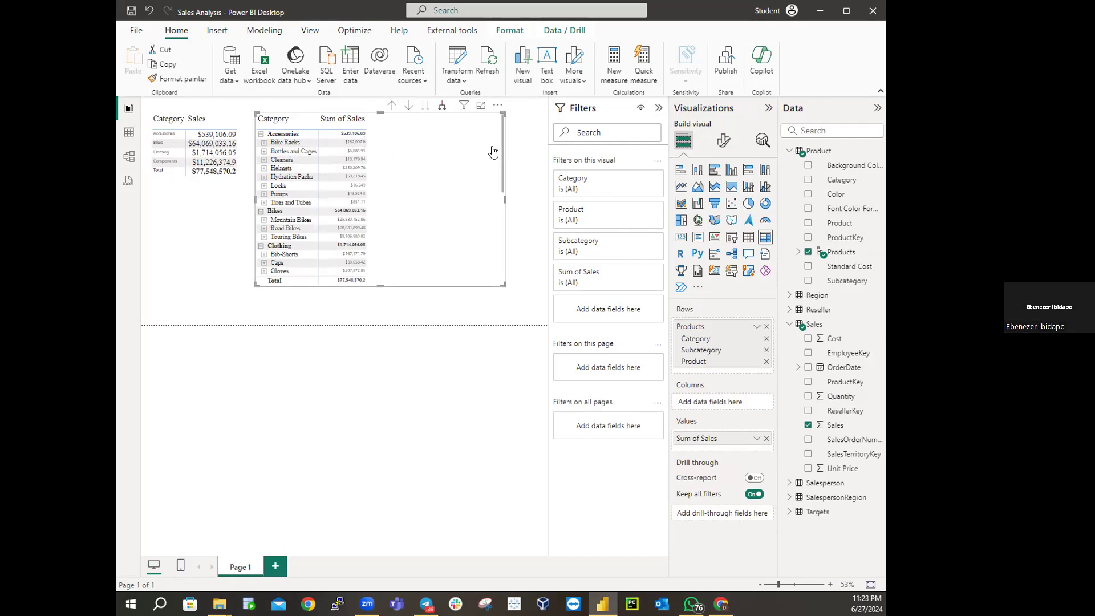
drag(500, 165, 507, 143)
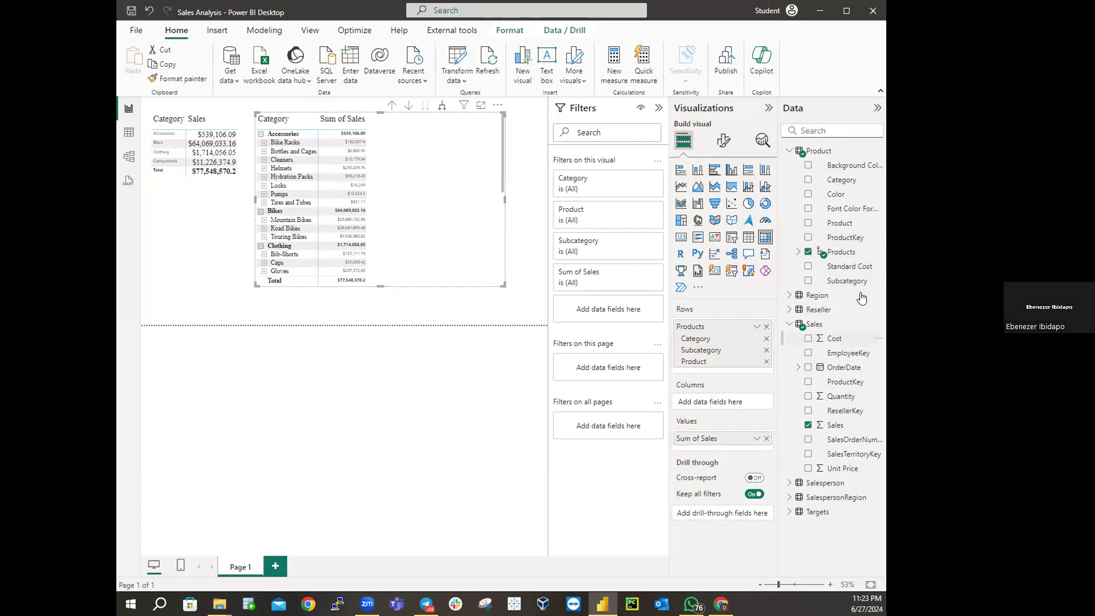
click(847, 254)
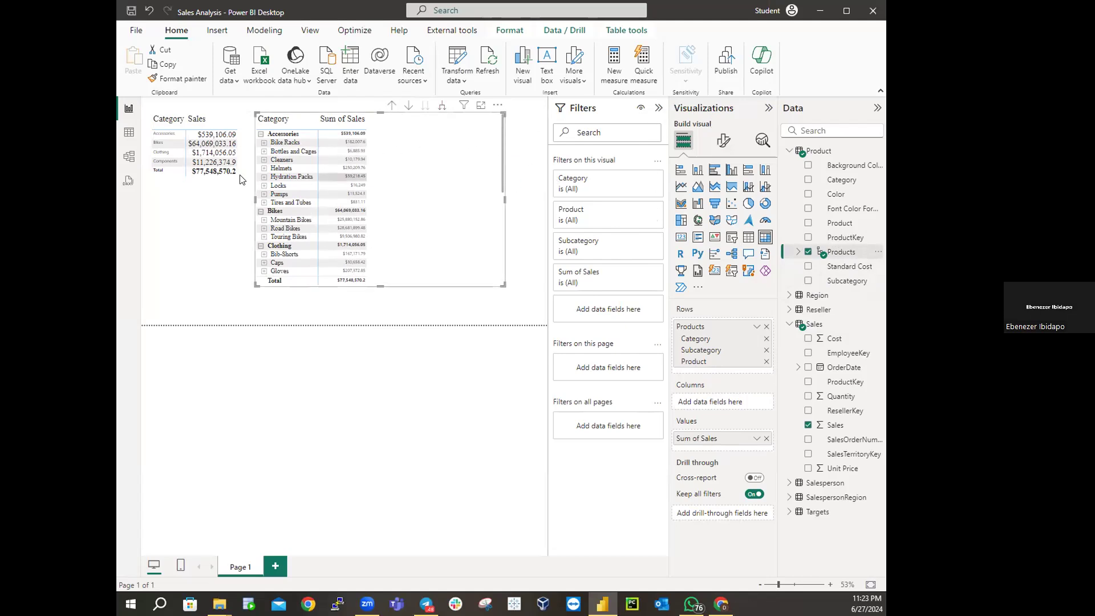
click(127, 163)
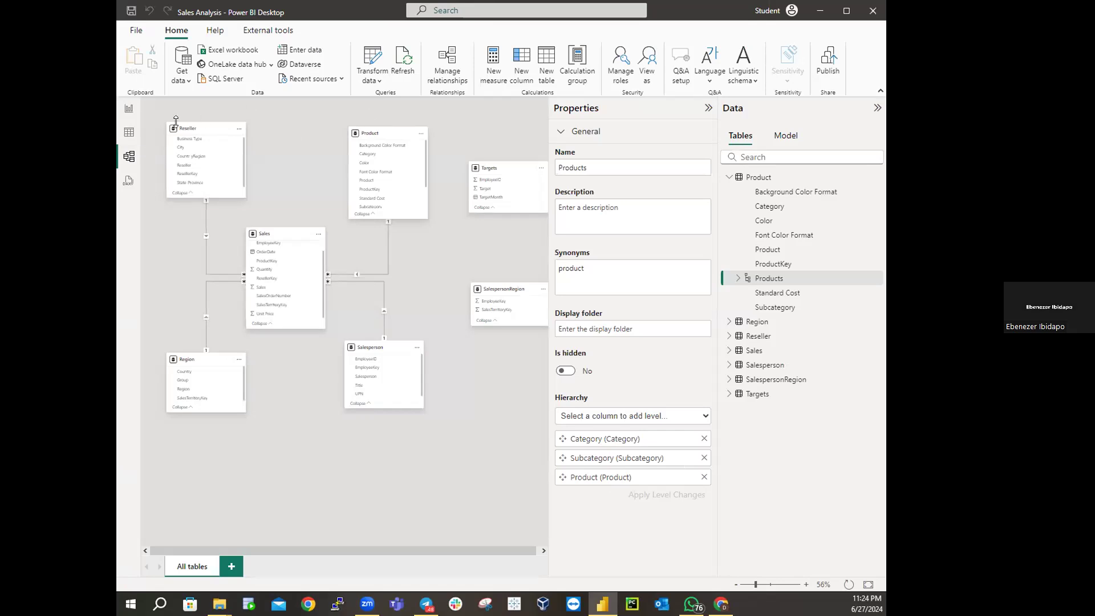
Step: Return to the report, delete the Products hierarchy matrix, and widen the remaining Category and Sales matrix
click(129, 114)
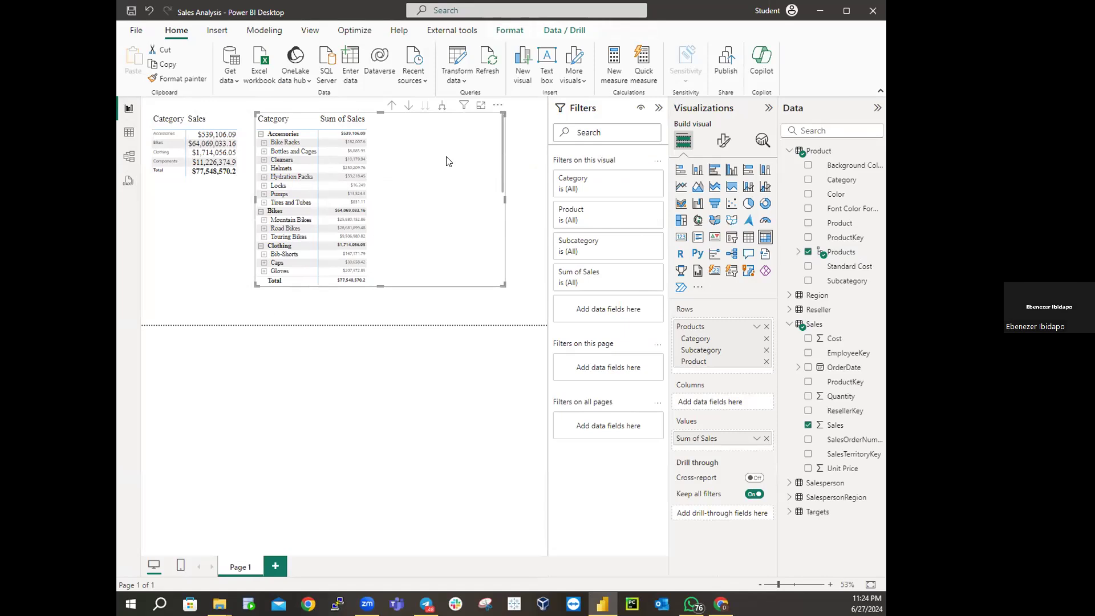
key(Delete)
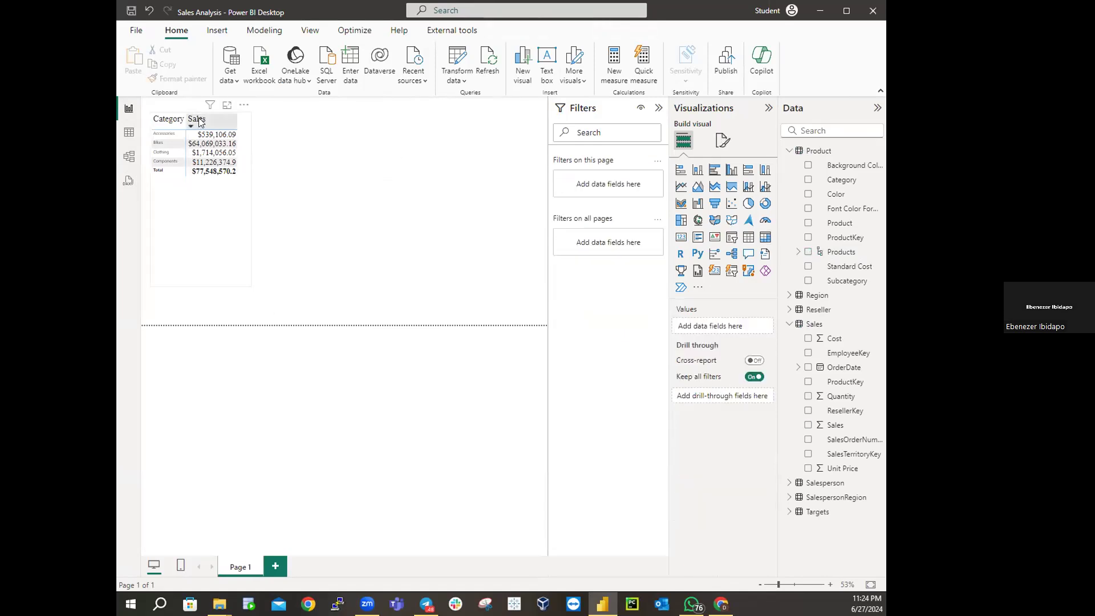
click(234, 129)
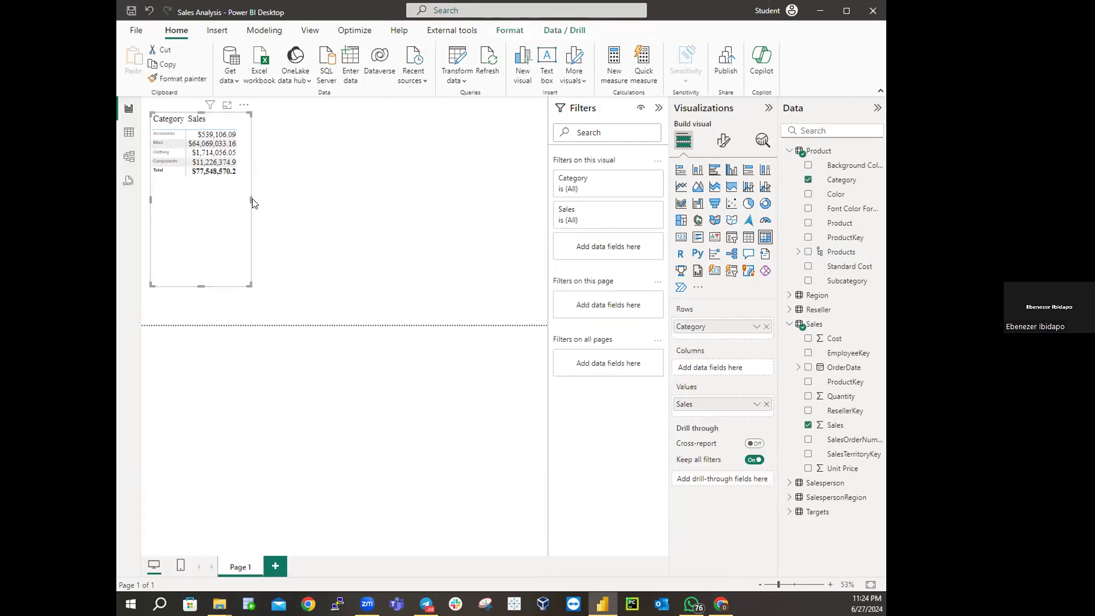
drag(249, 198, 426, 201)
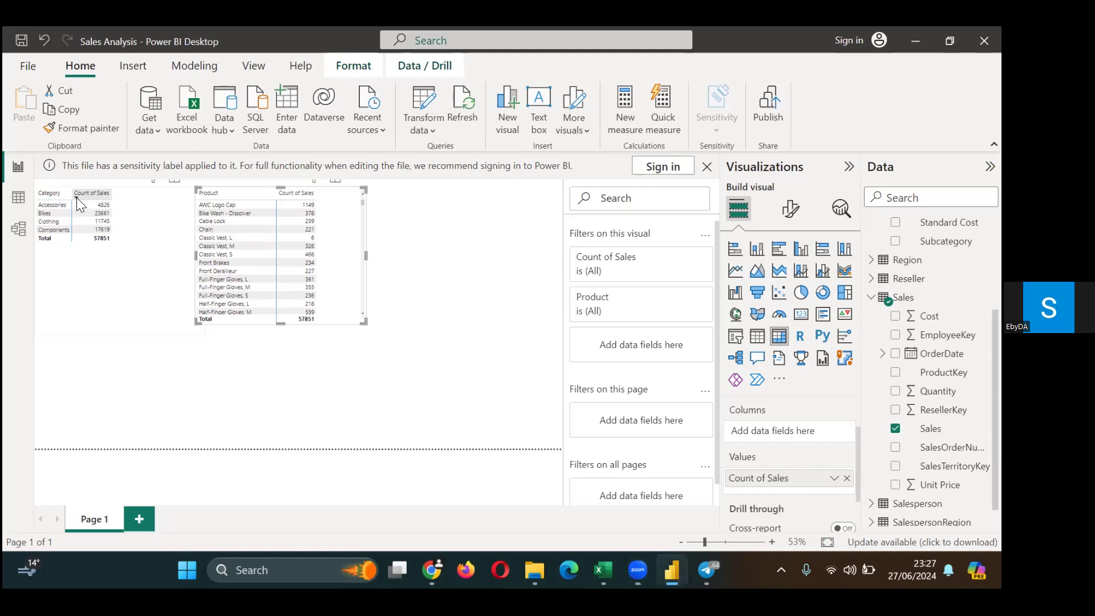
drag(77, 197, 100, 212)
click(68, 229)
click(77, 198)
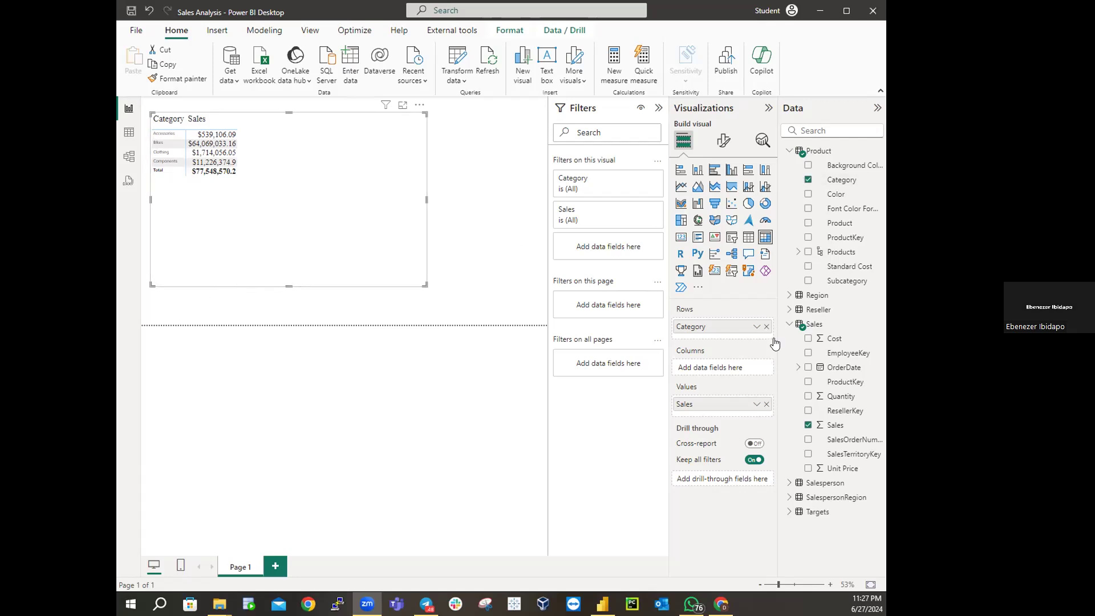
Step: Try Count as the aggregation of the Sales values in the Category matrix and restore it to Sum
click(334, 164)
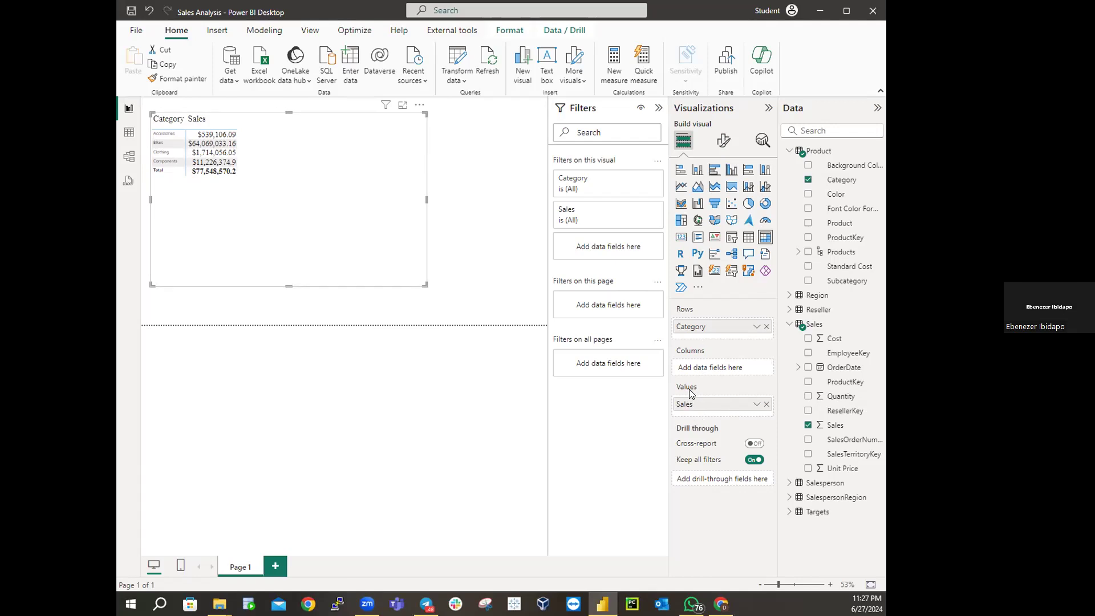
click(756, 406)
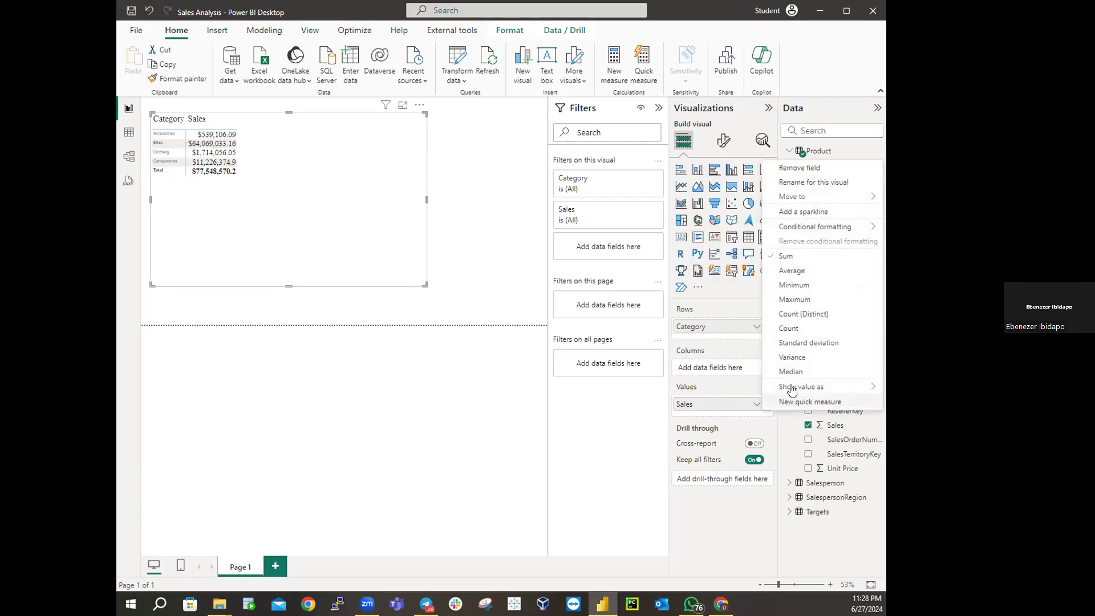
click(795, 329)
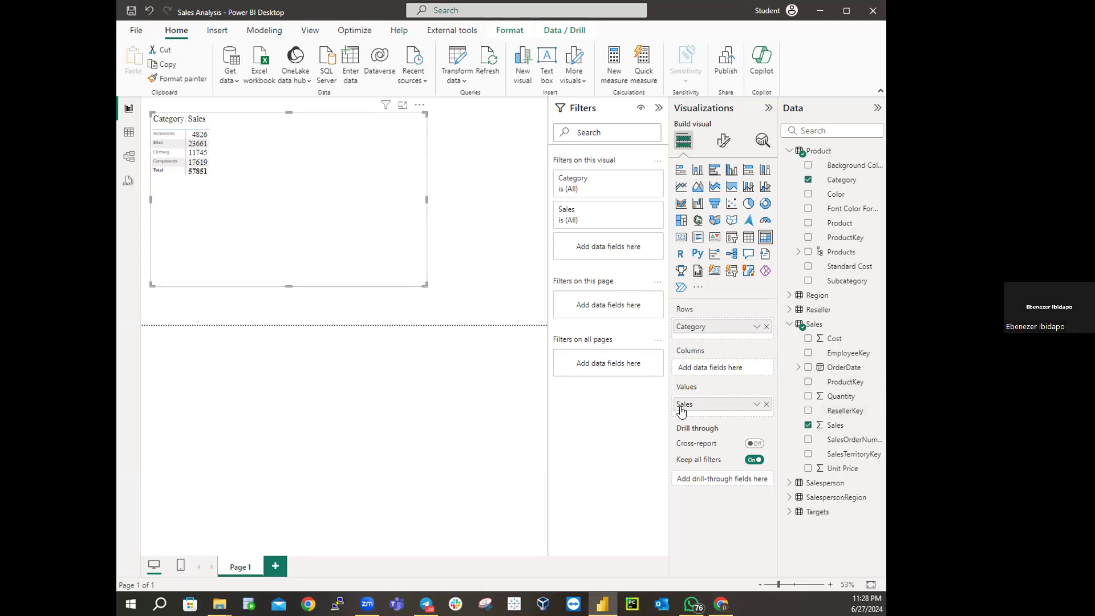
click(756, 406)
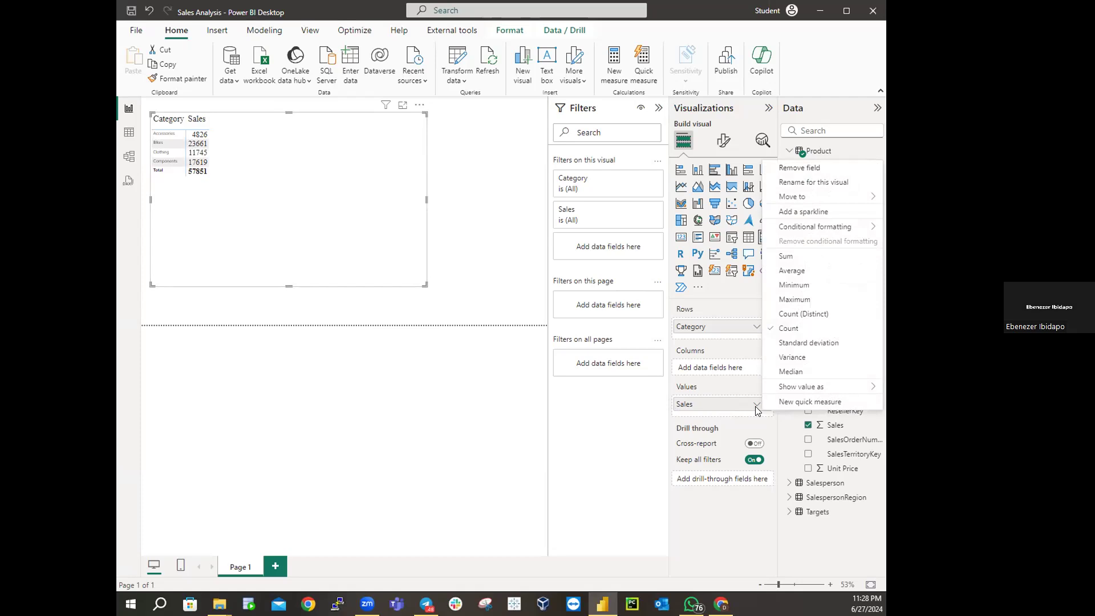
click(785, 257)
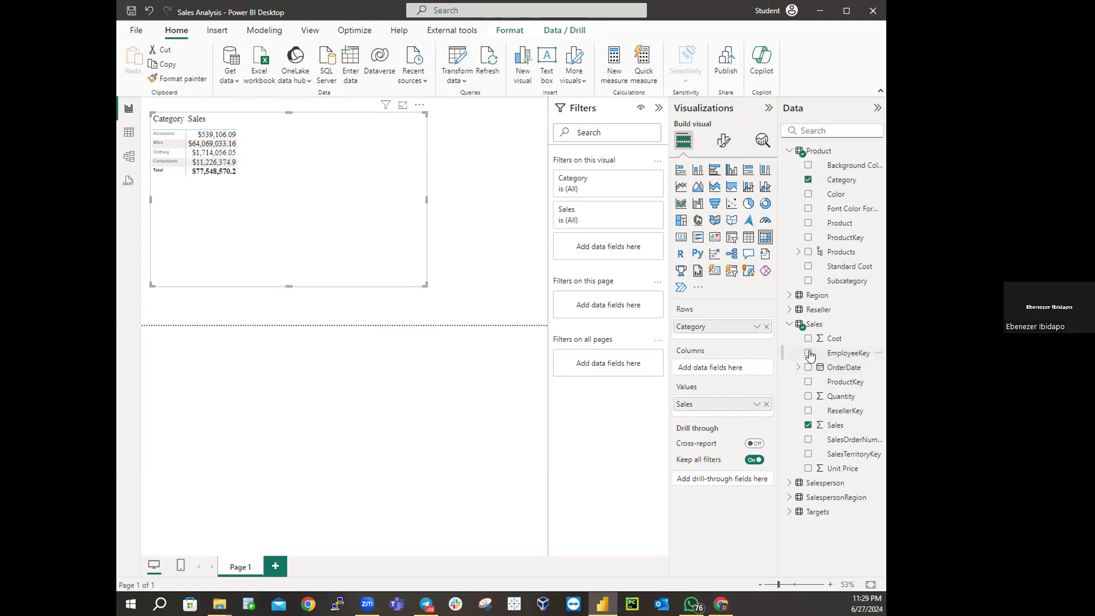
Step: Collapse the Sales table's field list and locate the Background Color Format and Font Color Format columns in the Product table
click(790, 323)
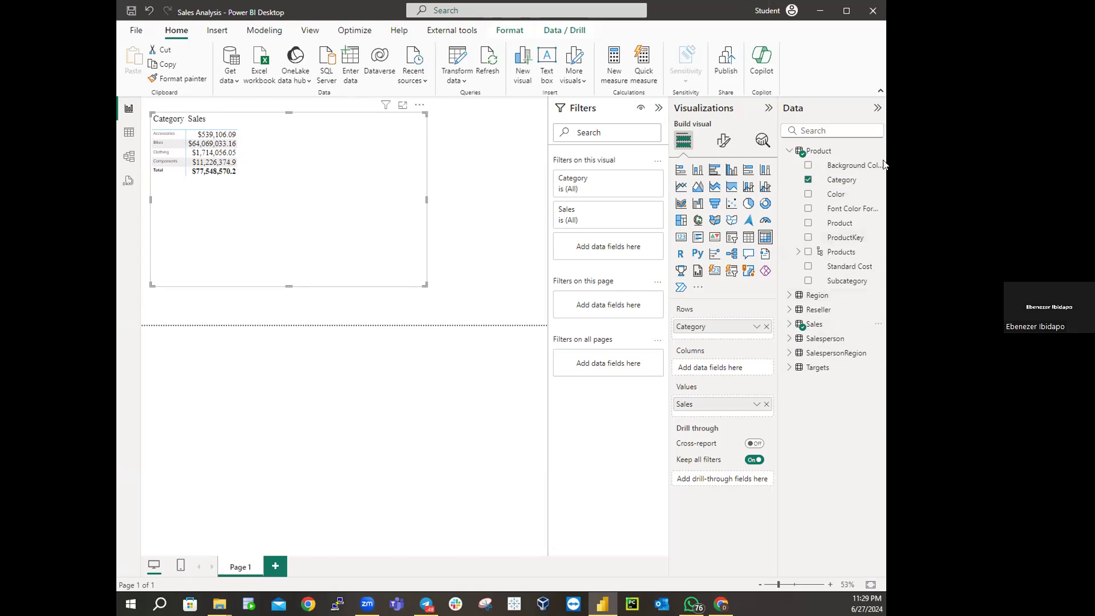
click(858, 168)
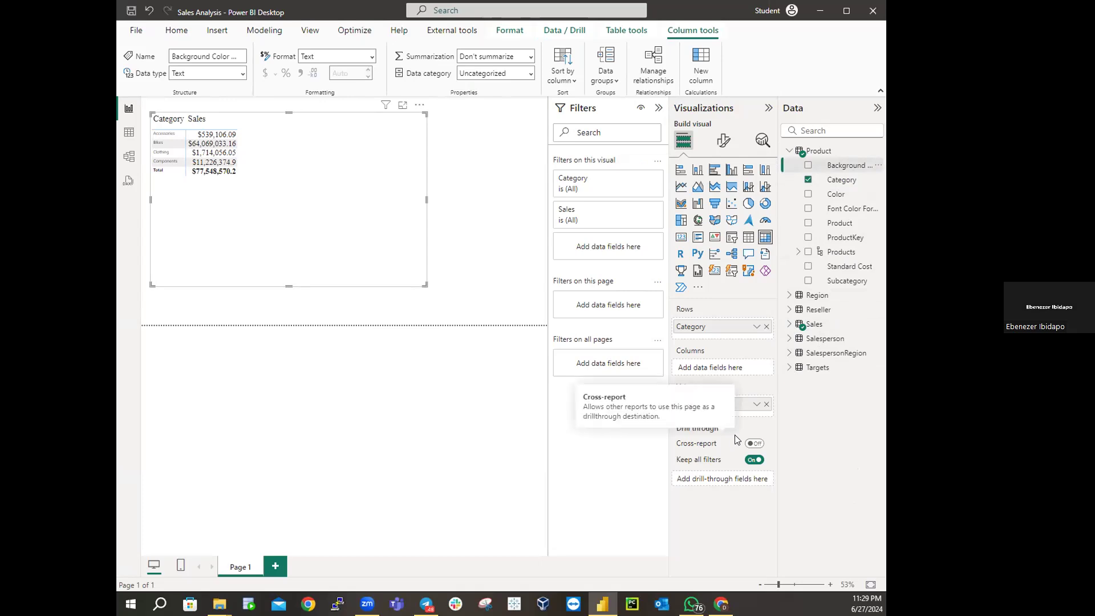
click(846, 212)
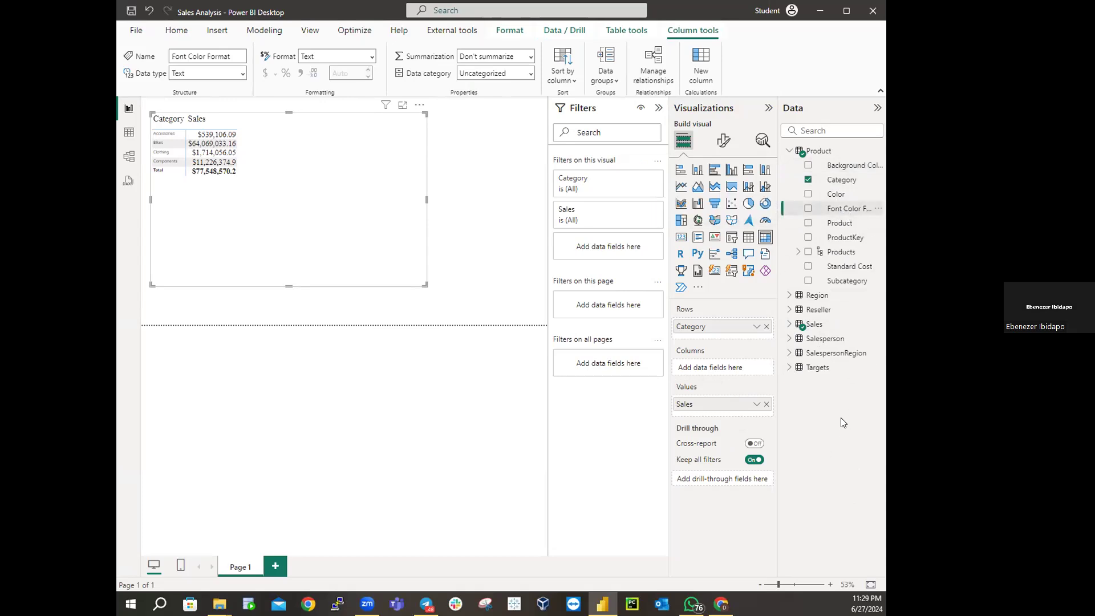
click(841, 171)
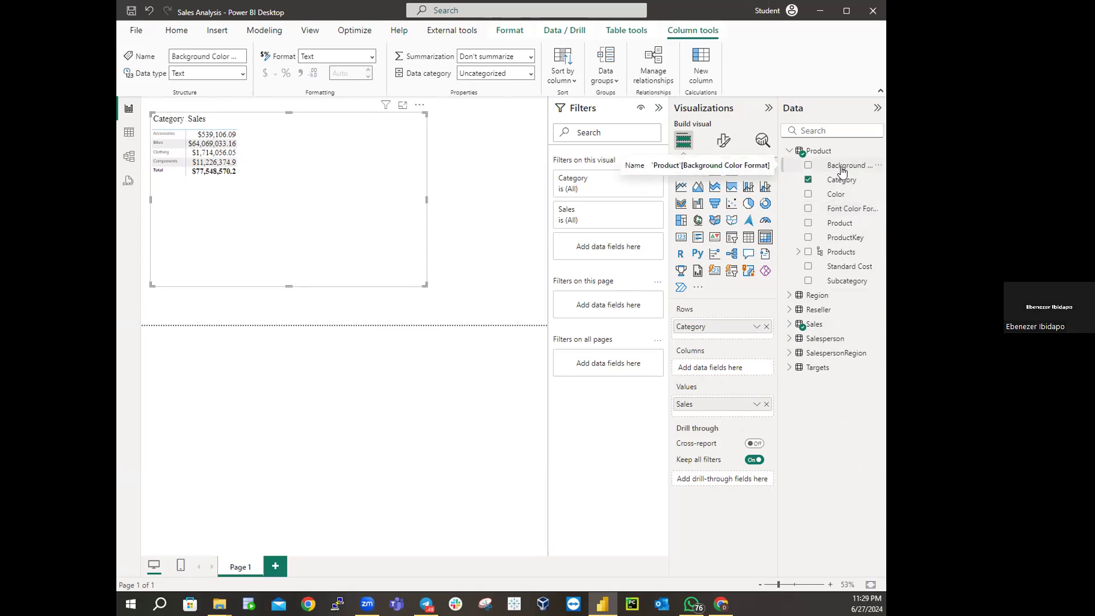
click(834, 213)
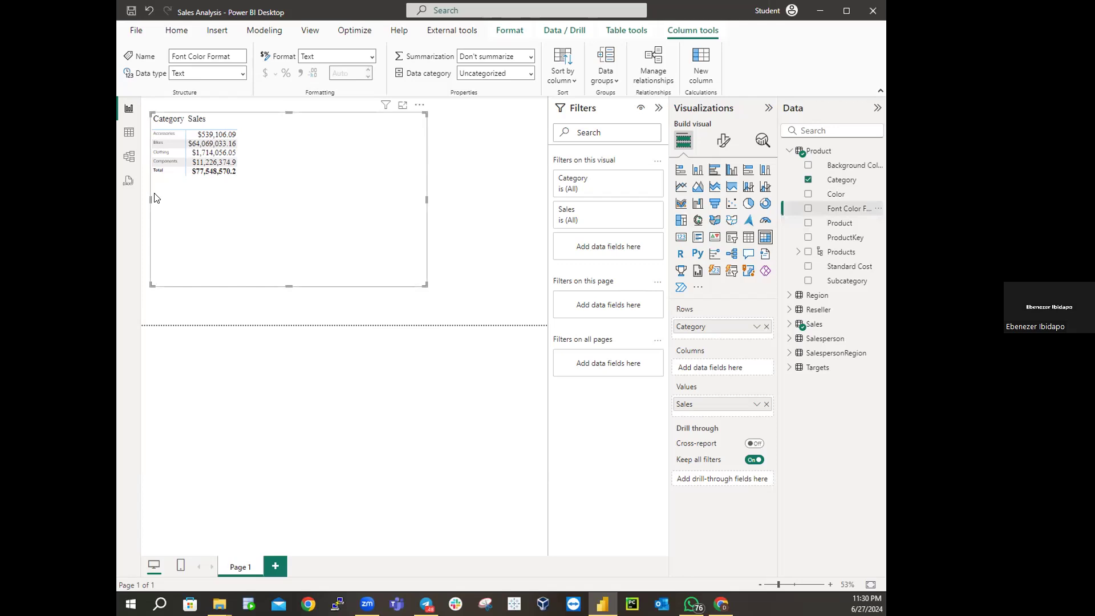
Step: In the model view, put the Product table's Background Color Format and Font Color Format columns into a display folder named Formatting
click(128, 162)
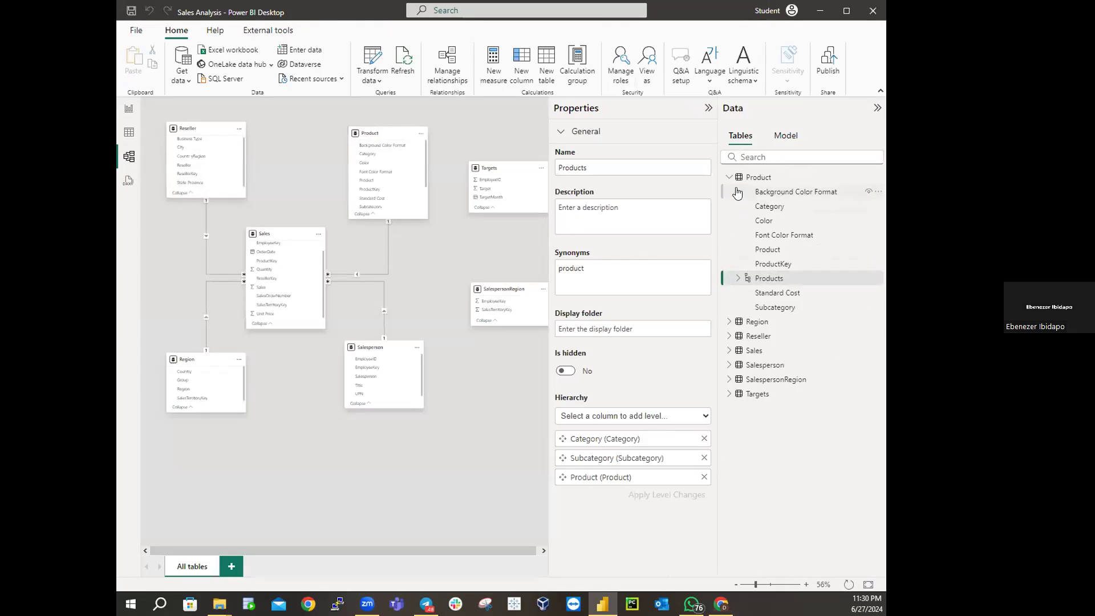
click(728, 177)
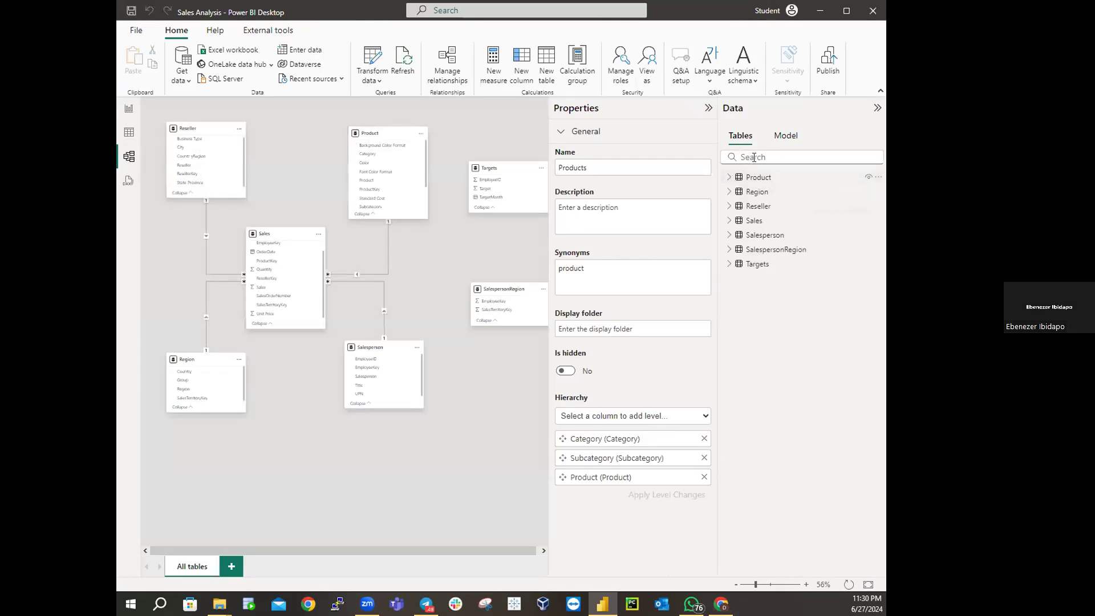
click(729, 178)
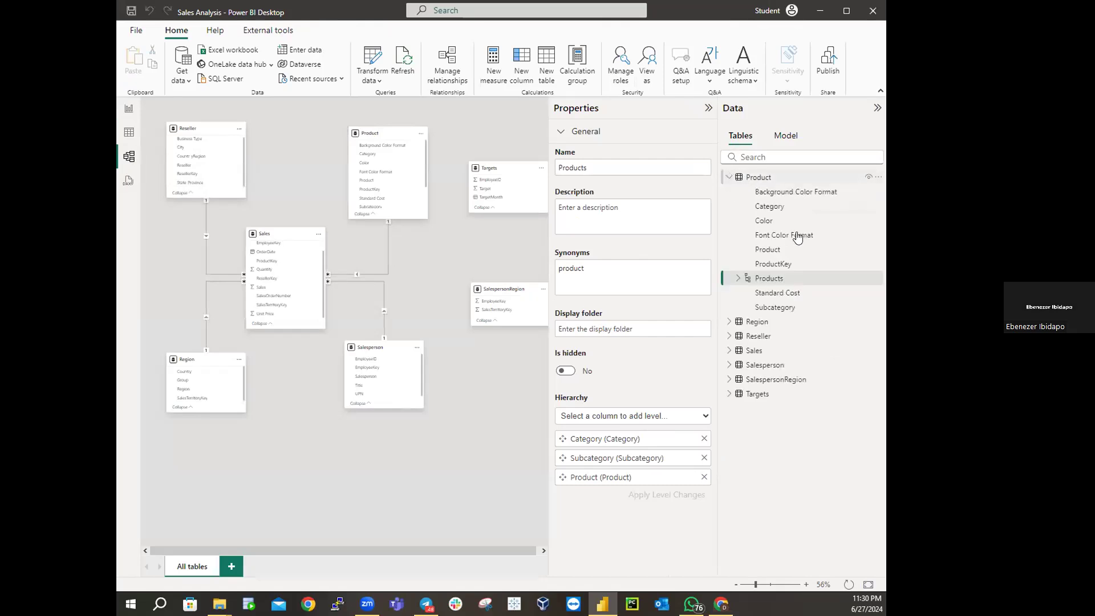
click(810, 194)
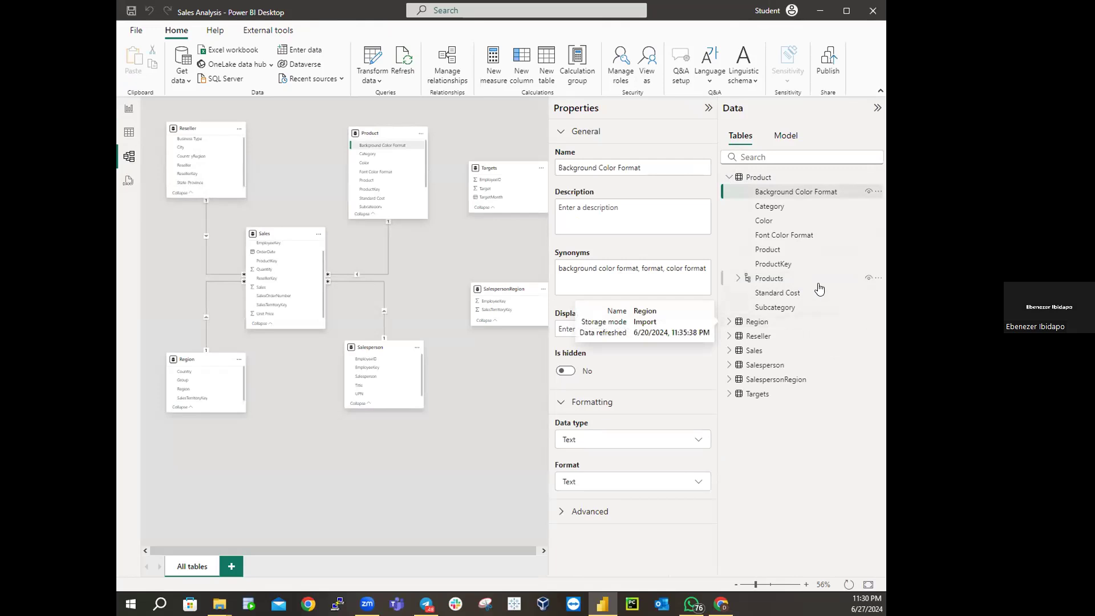
ctrl+click(794, 239)
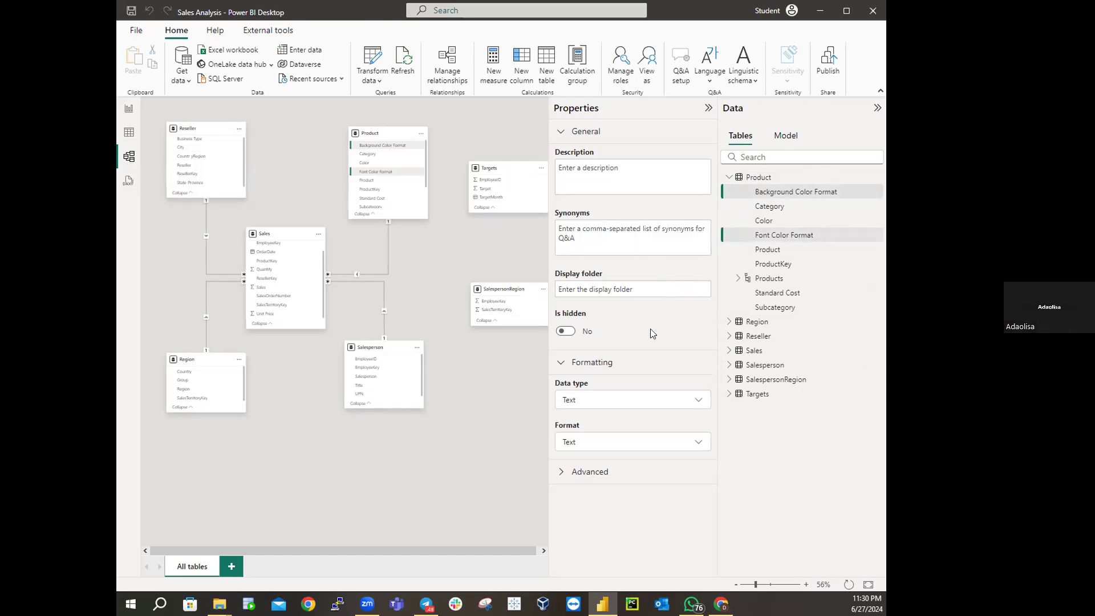
click(576, 289)
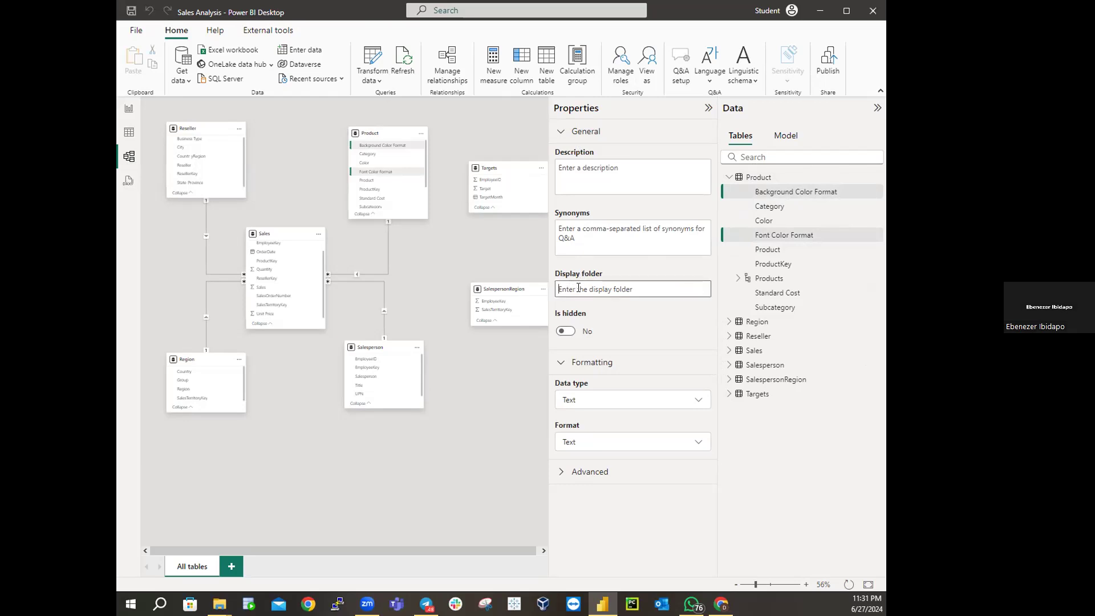
text(Formatting)
key(Return)
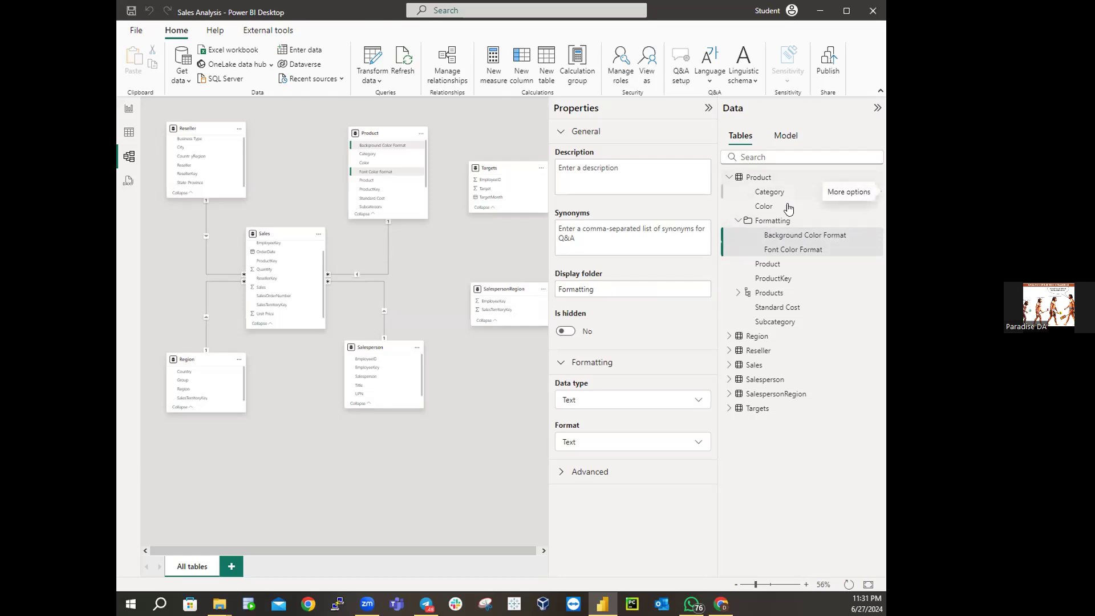
click(738, 223)
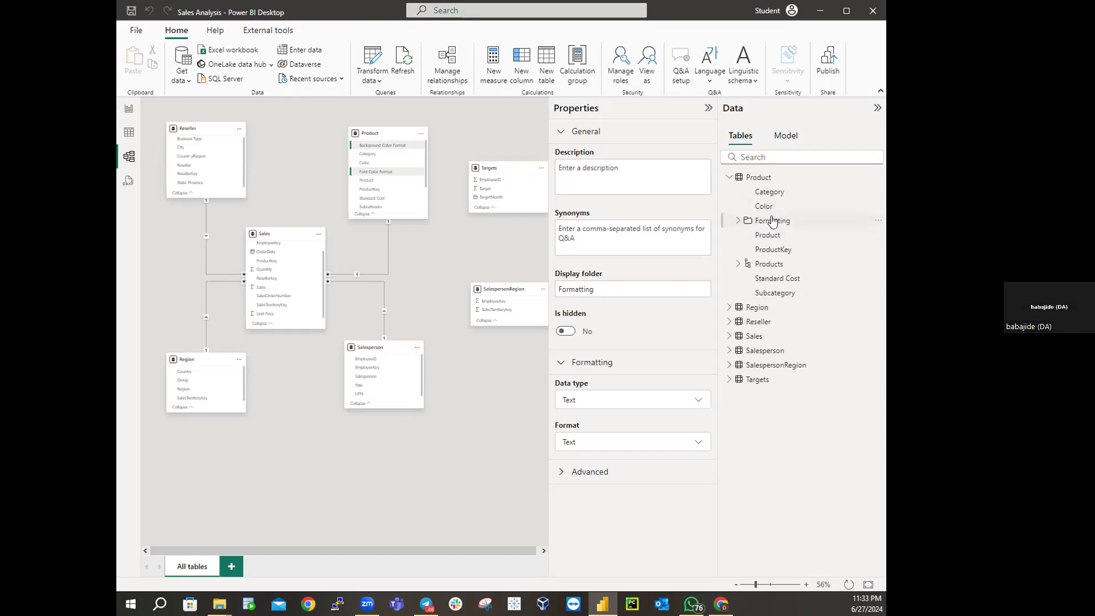
click(738, 221)
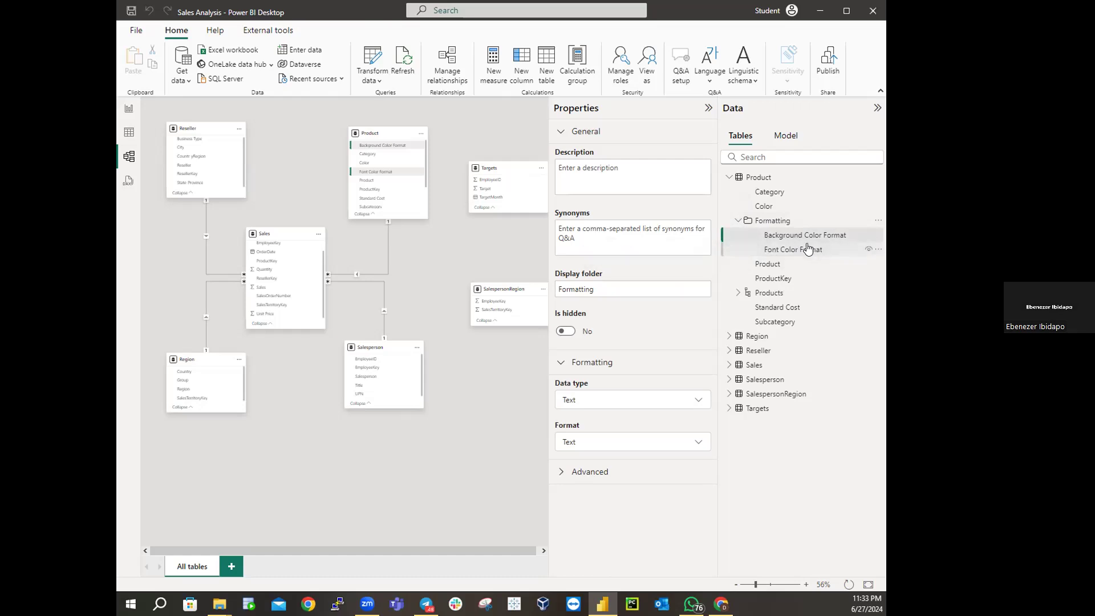
Step: Collapse the Formatting display folder and the Product table in the model's field list
click(733, 224)
click(734, 223)
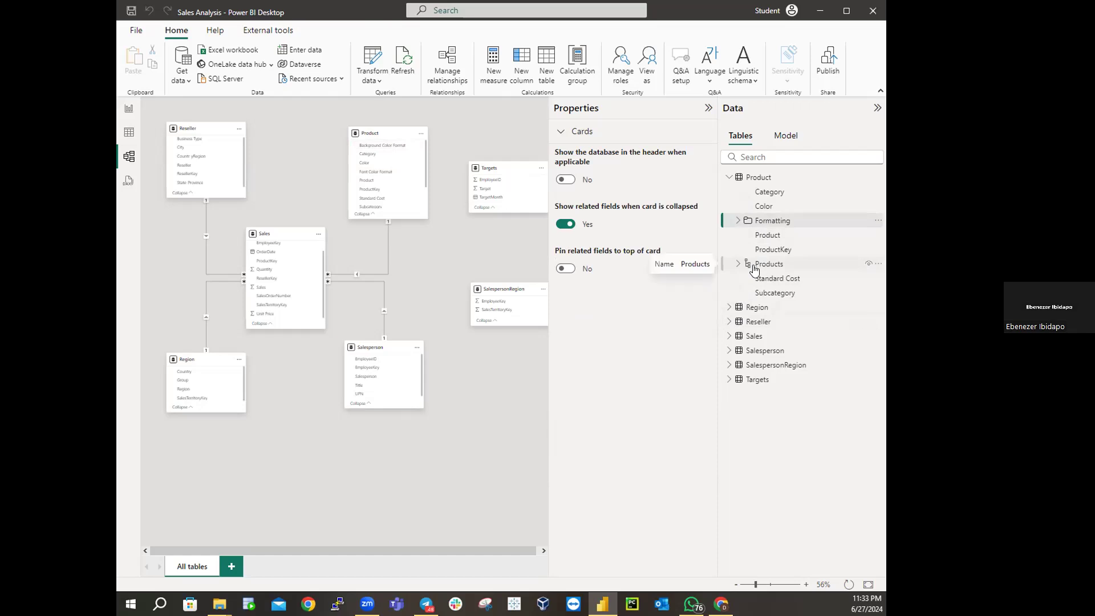
click(789, 220)
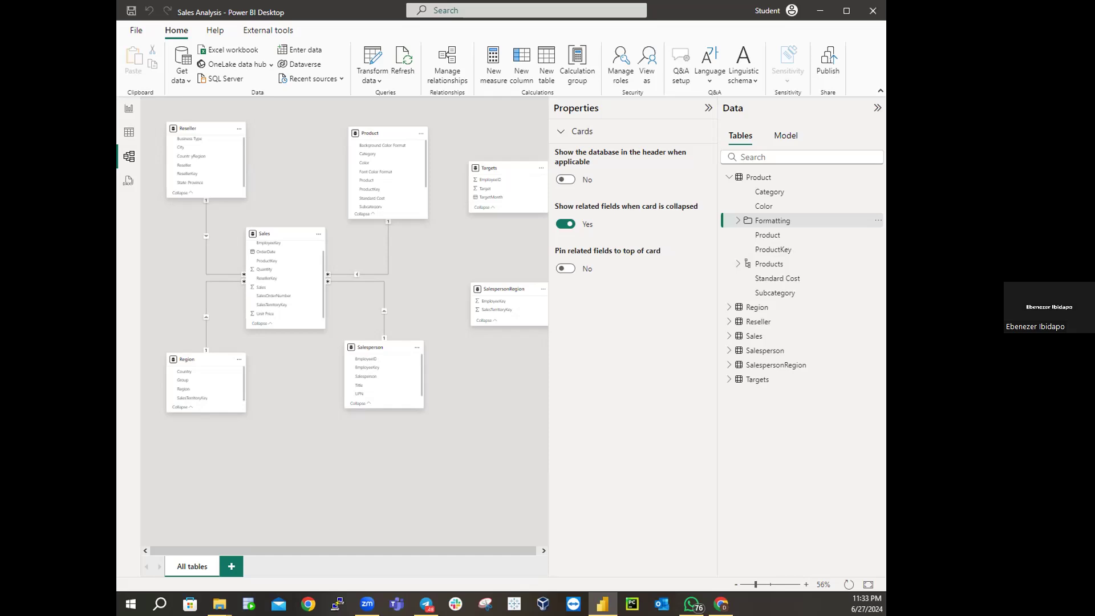
click(730, 178)
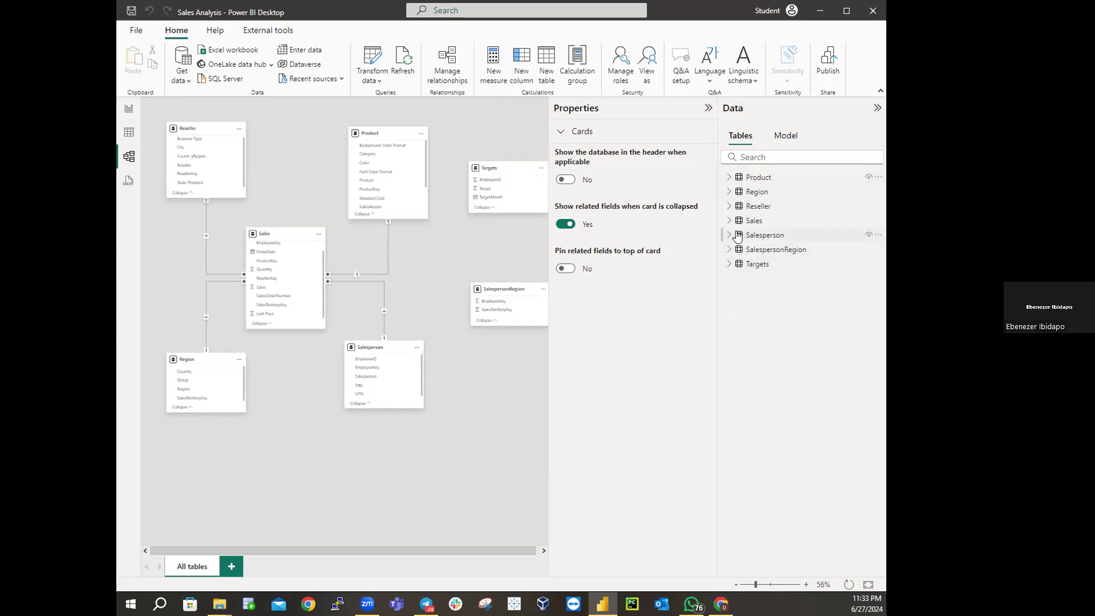
Step: Create a hierarchy from the Group column of the Region table and select it
click(729, 192)
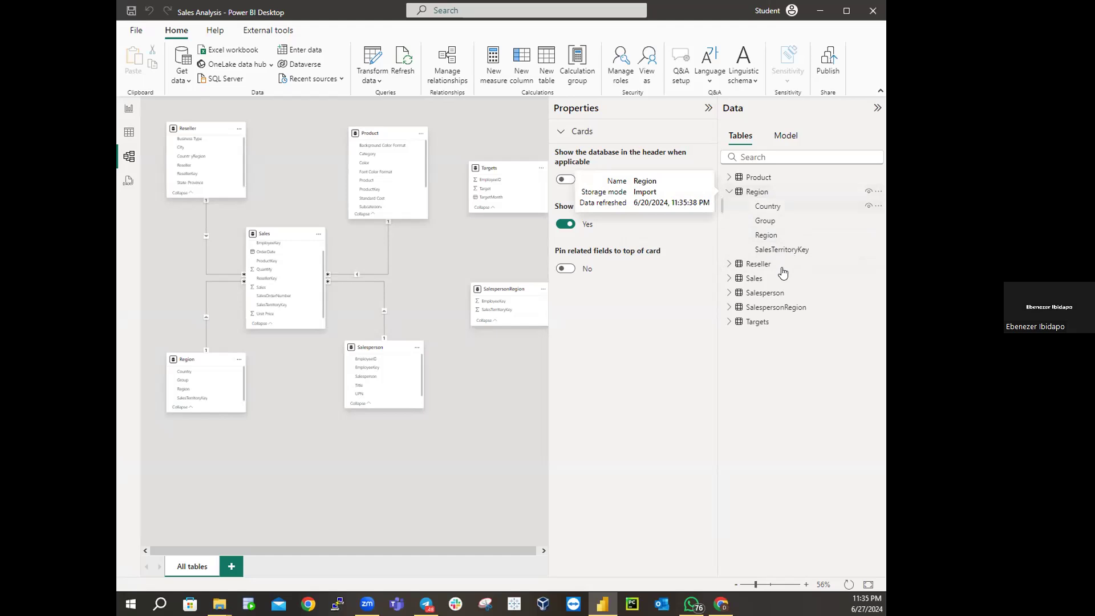
right_click(772, 225)
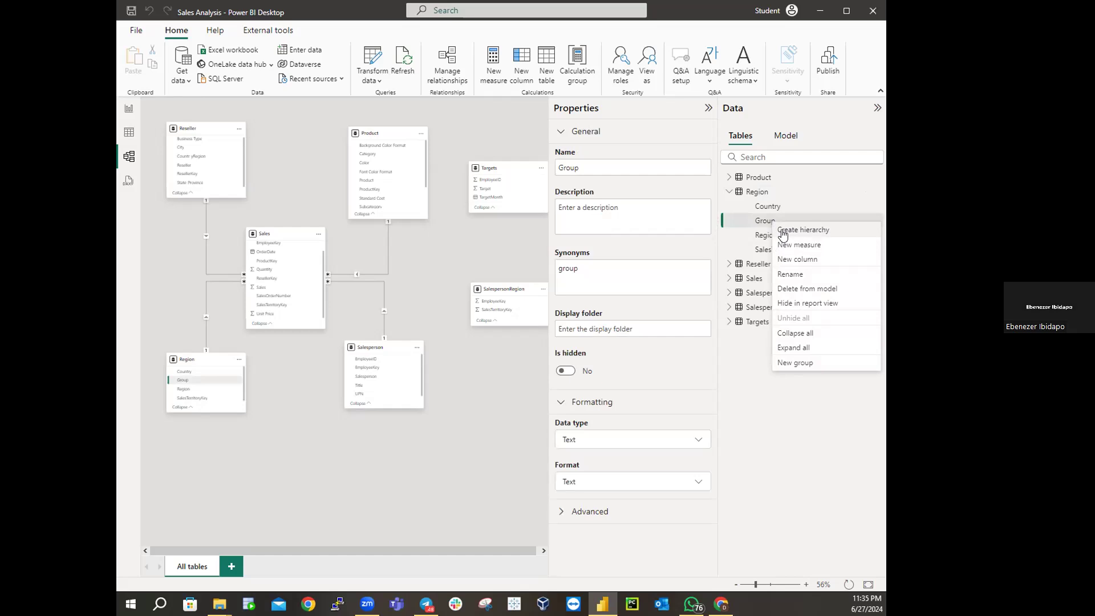
click(782, 231)
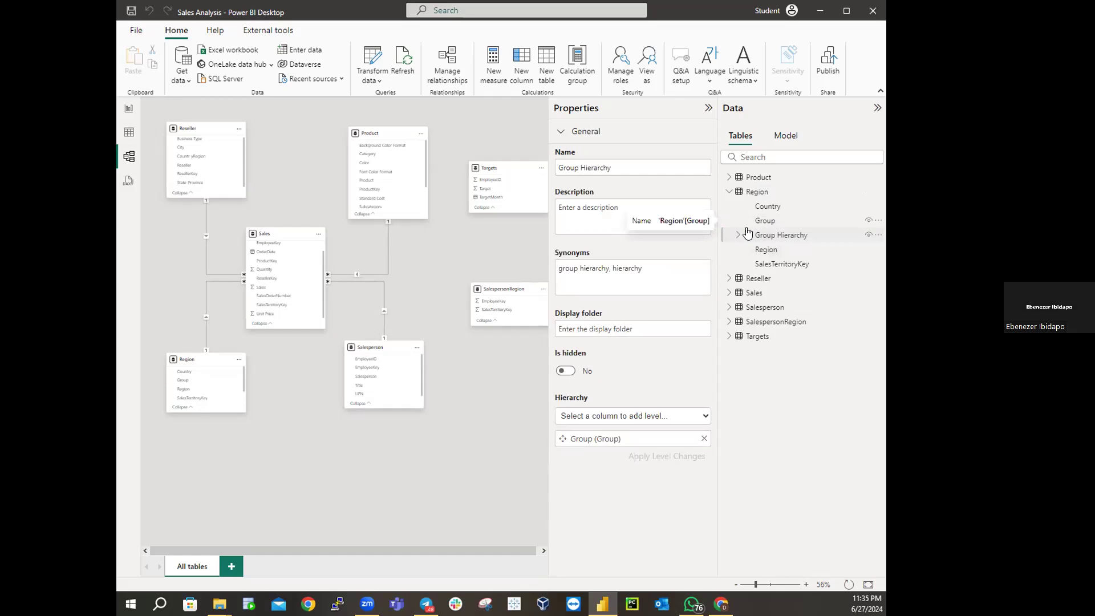
click(747, 233)
Step: Rename the Region table's new hierarchy as Regions
click(620, 169)
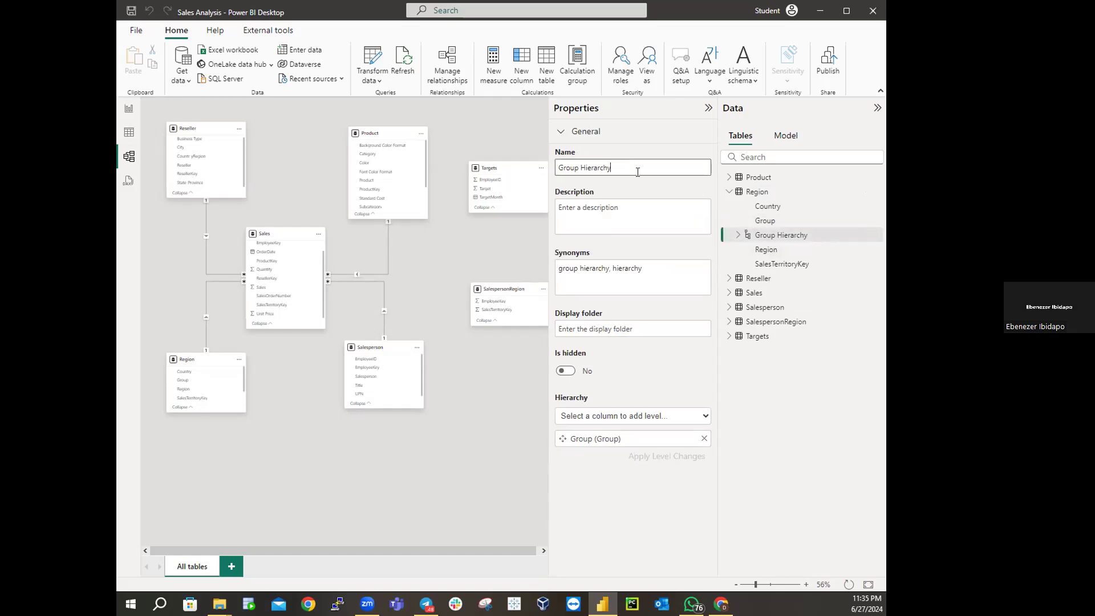
key(BackSpace)
key(BackSpace)
key(BackSpace)
key(BackSpace)
key(BackSpace)
key(BackSpace)
key(BackSpace)
key(BackSpace)
key(BackSpace)
key(BackSpace)
key(BackSpace)
key(BackSpace)
key(BackSpace)
key(BackSpace)
text(Na)
key(BackSpace)
key(BackSpace)
text(Refgions)
key(Return)
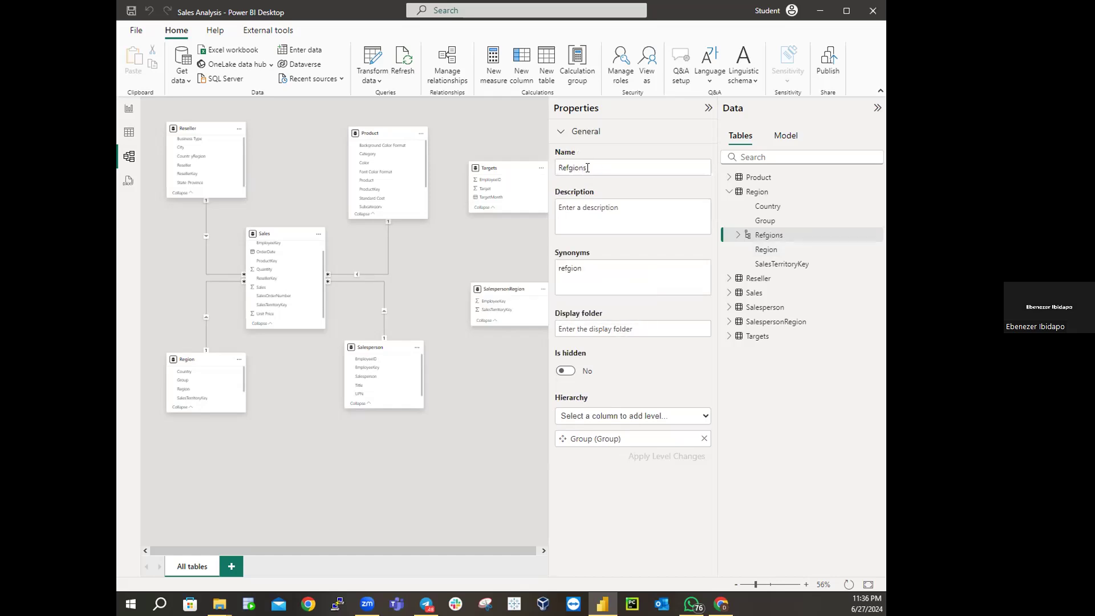
click(566, 168)
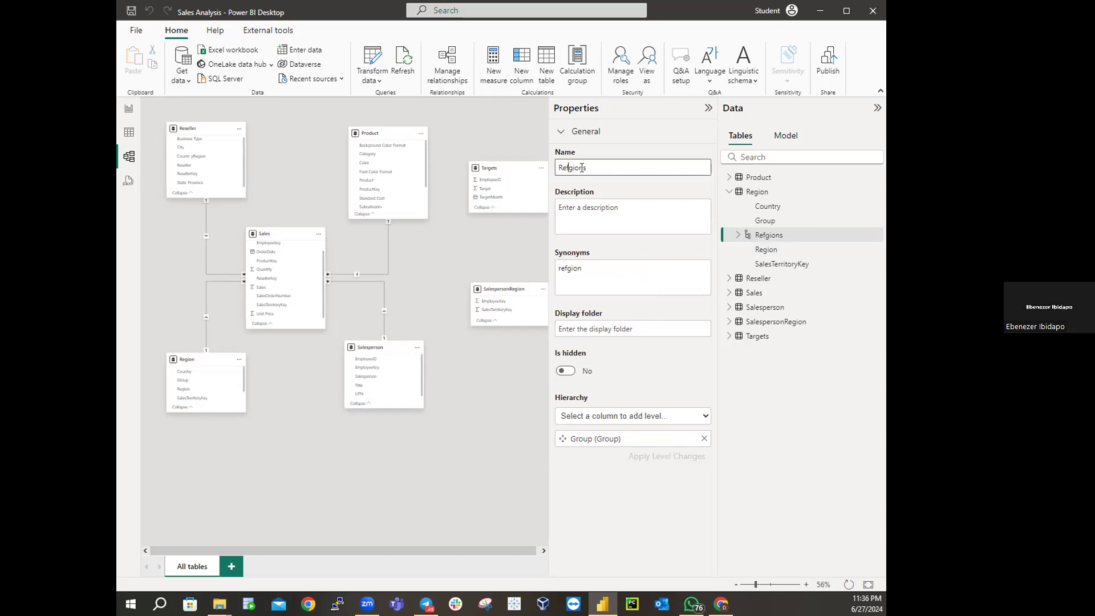
key(BackSpace)
key(Return)
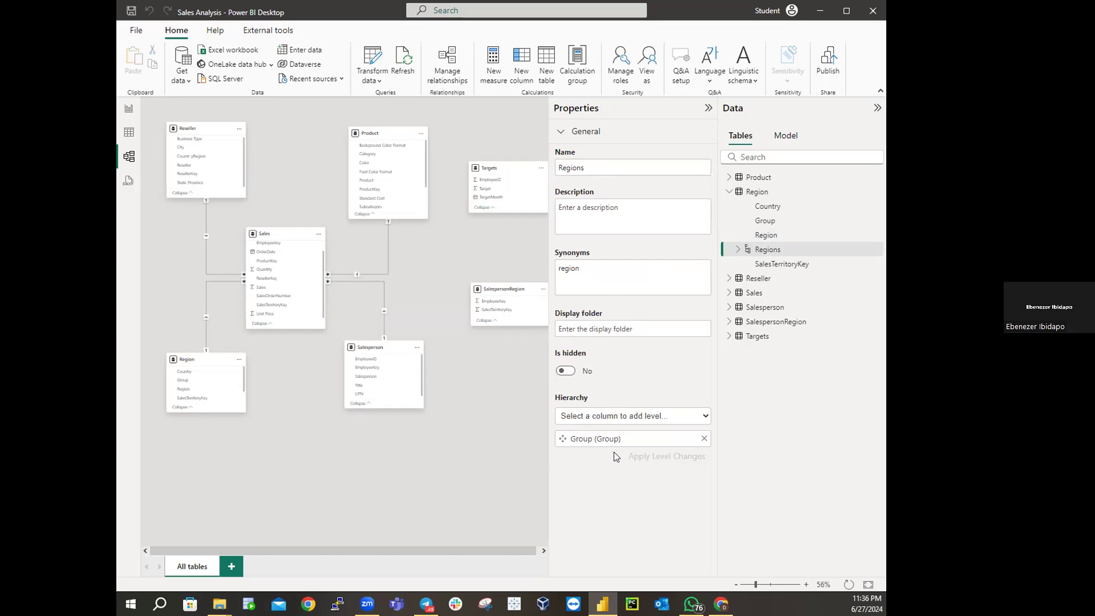
Step: Add Country and Region as levels below Group in the Regions hierarchy, apply the level changes, and check its levels
click(624, 416)
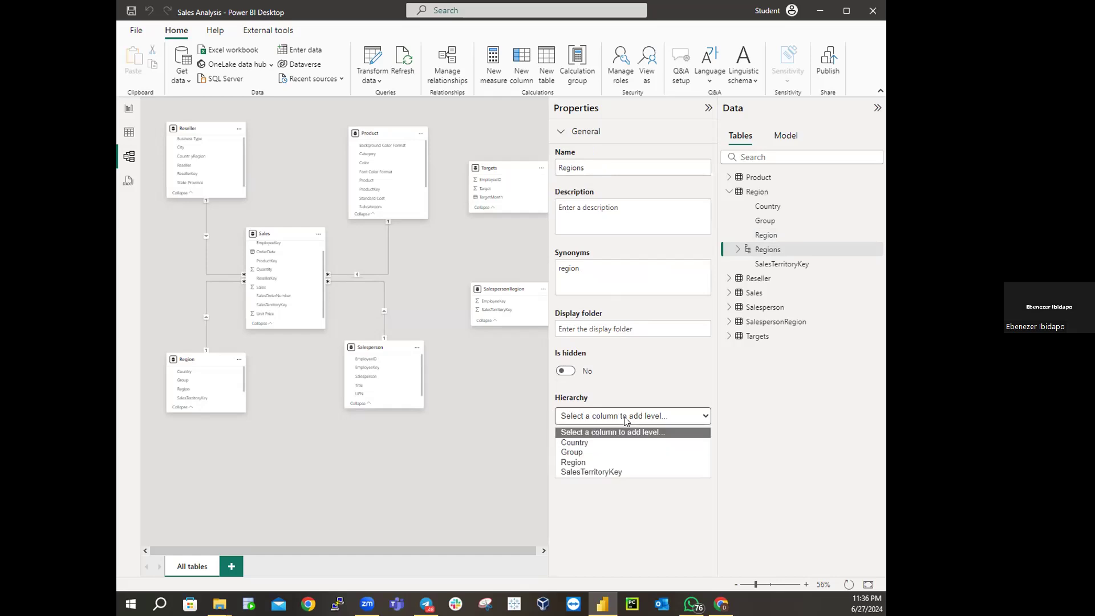
click(573, 452)
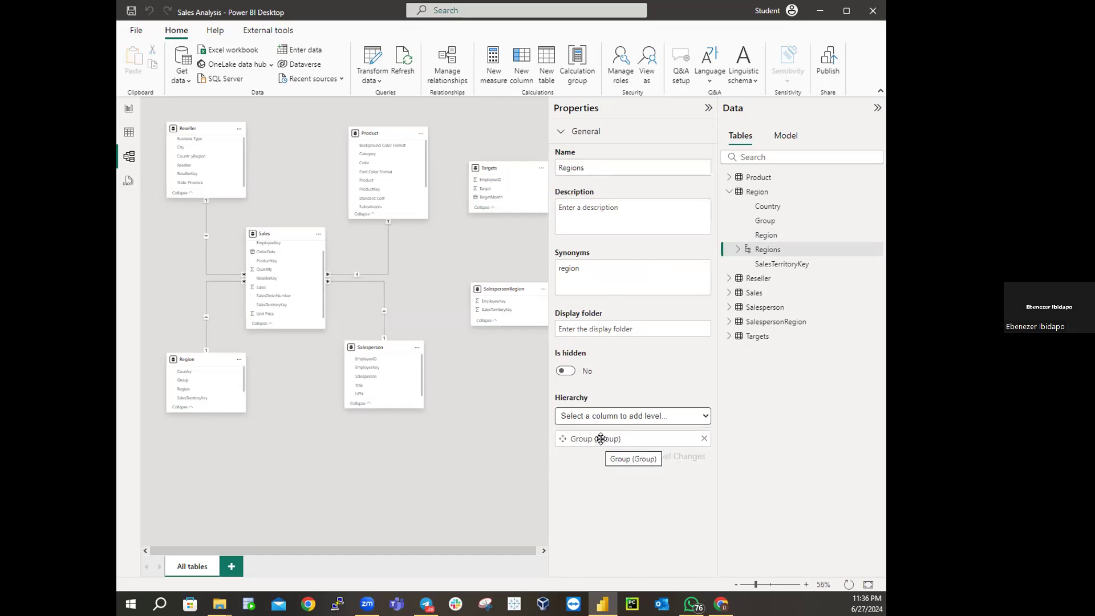
click(645, 420)
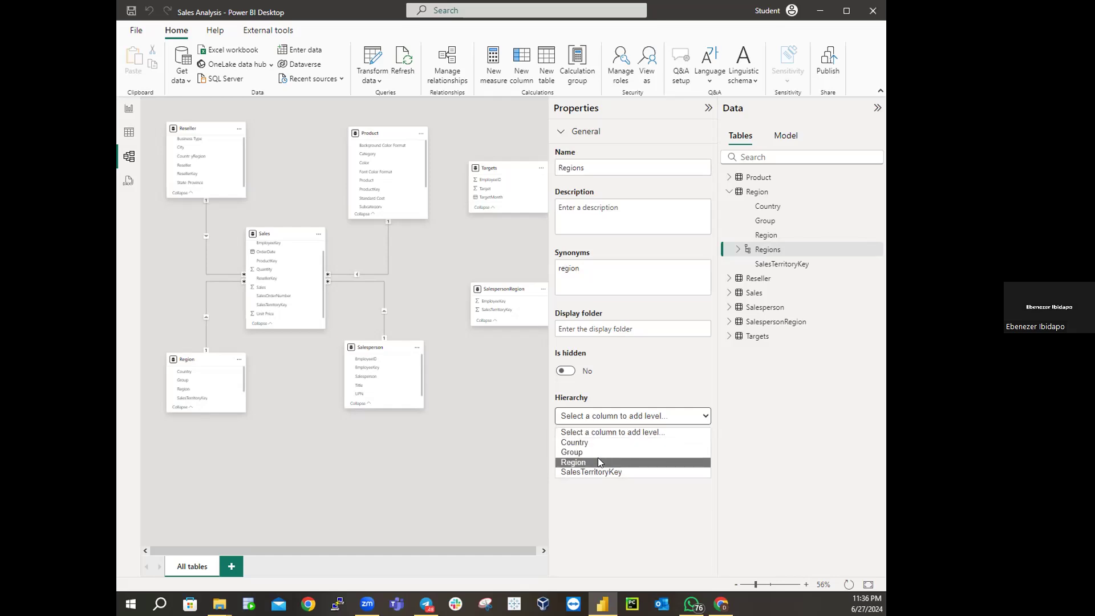
click(596, 443)
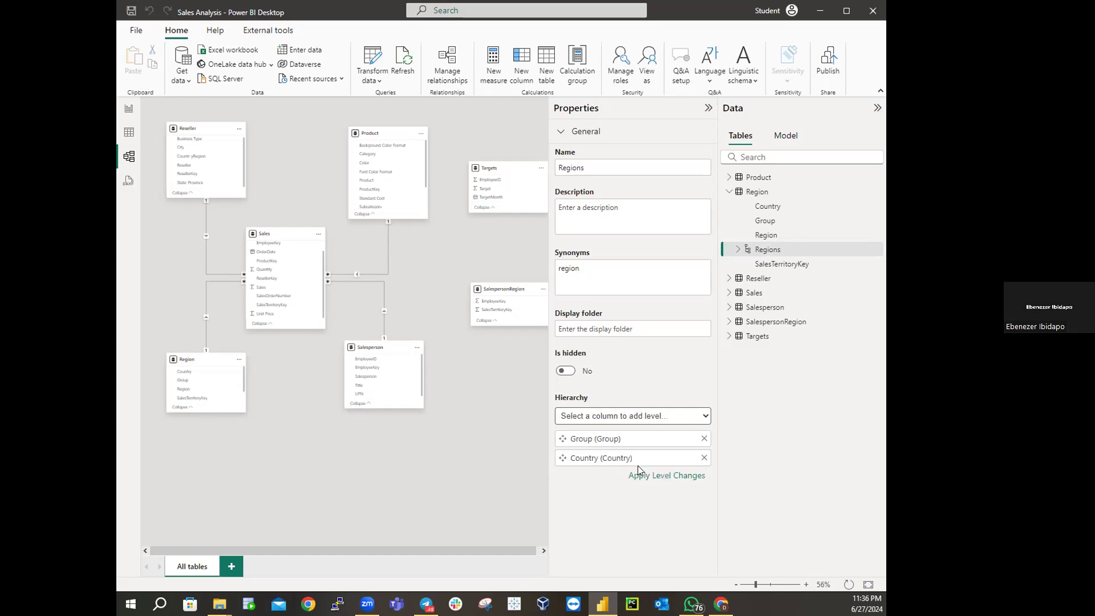
click(621, 416)
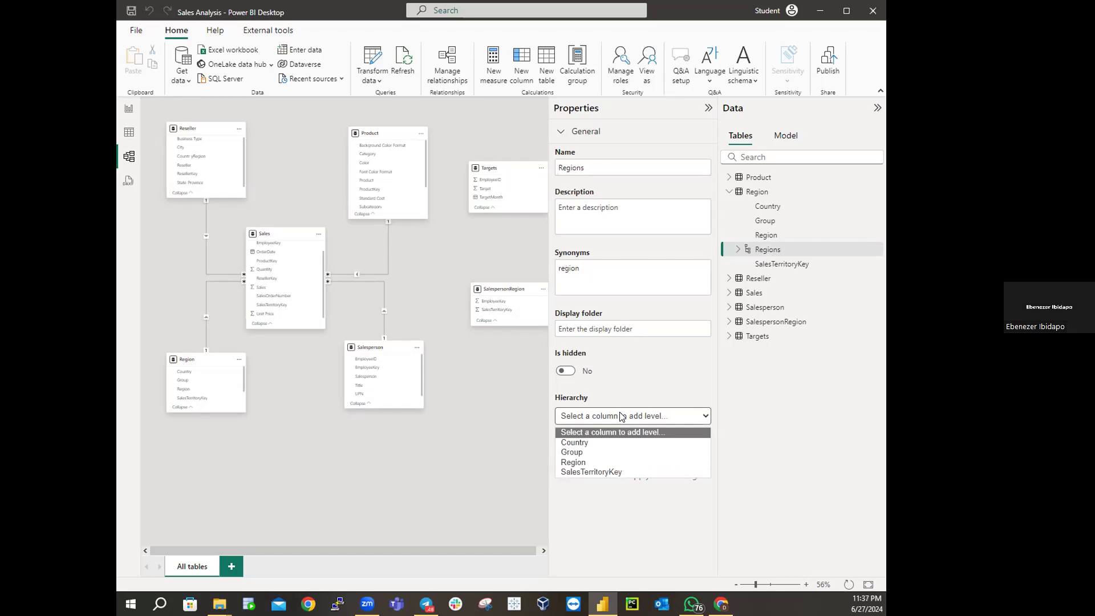
click(584, 459)
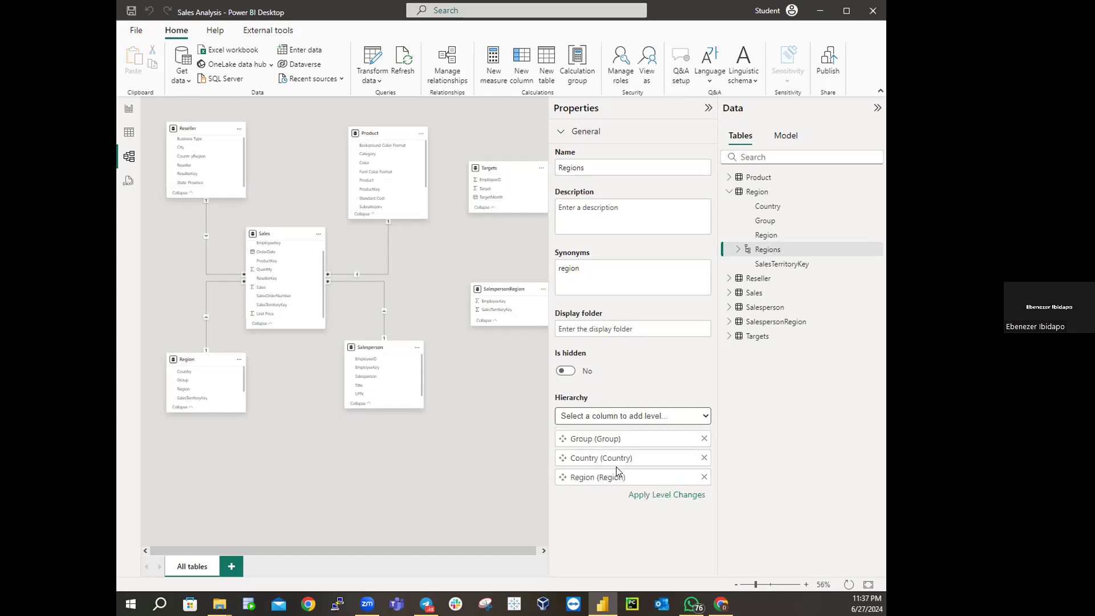
drag(618, 442, 639, 454)
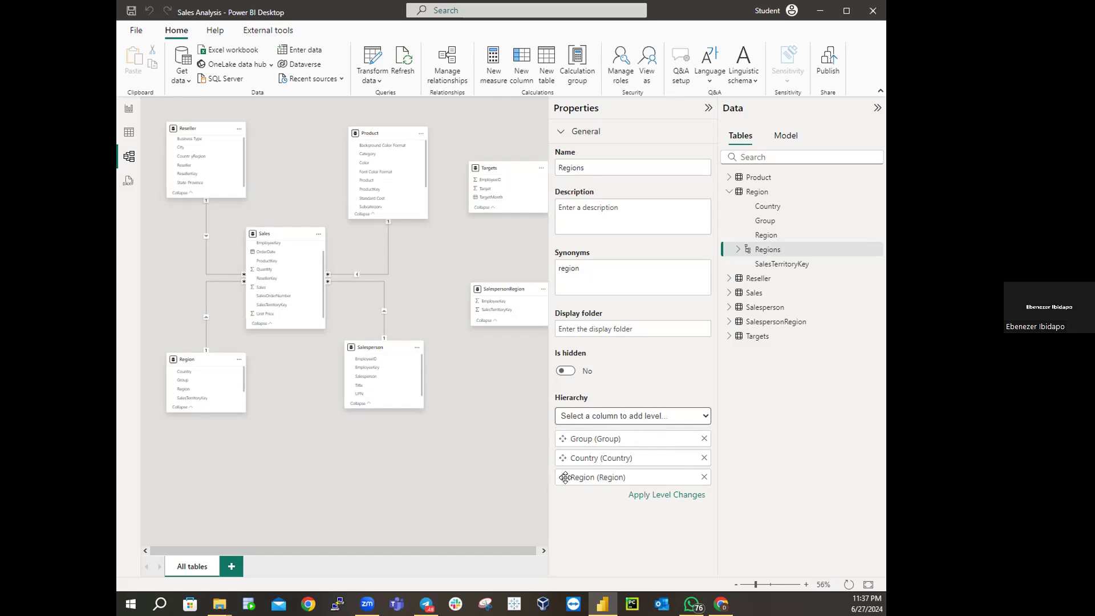
click(663, 502)
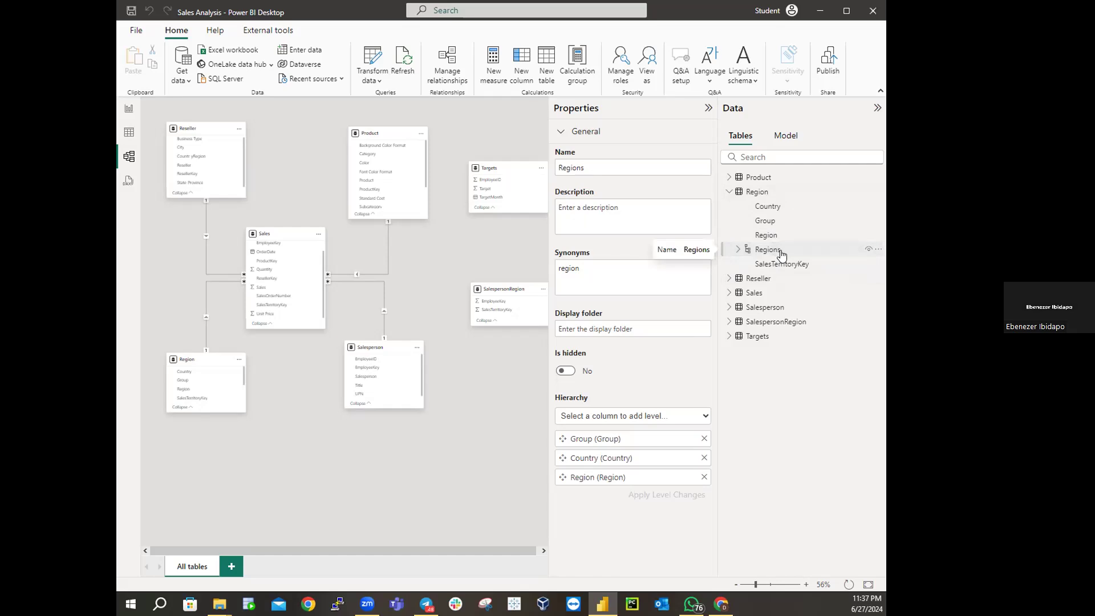
click(738, 252)
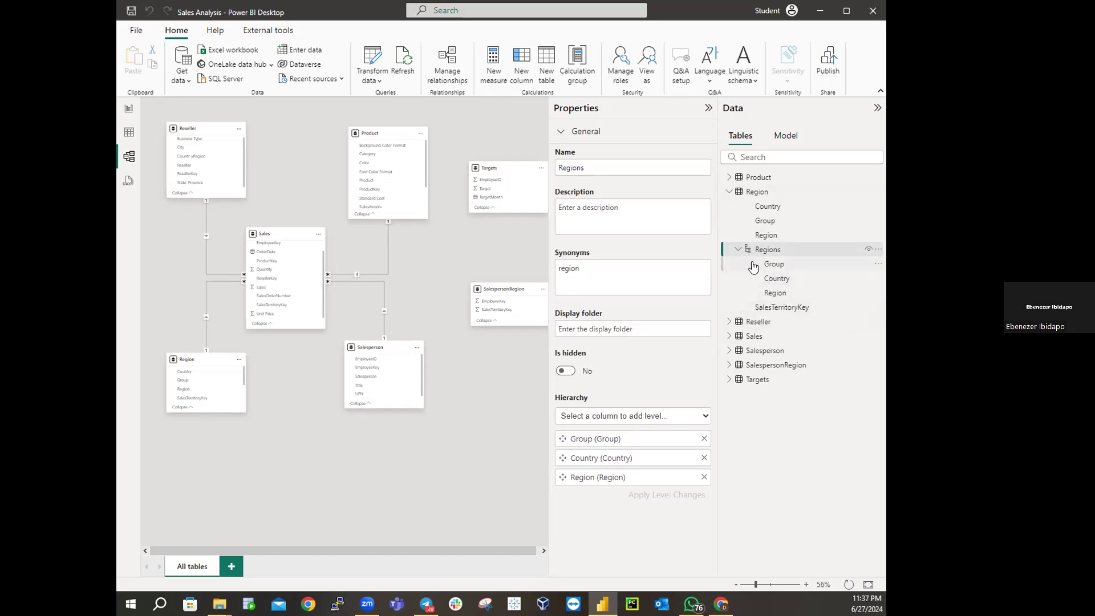
click(737, 250)
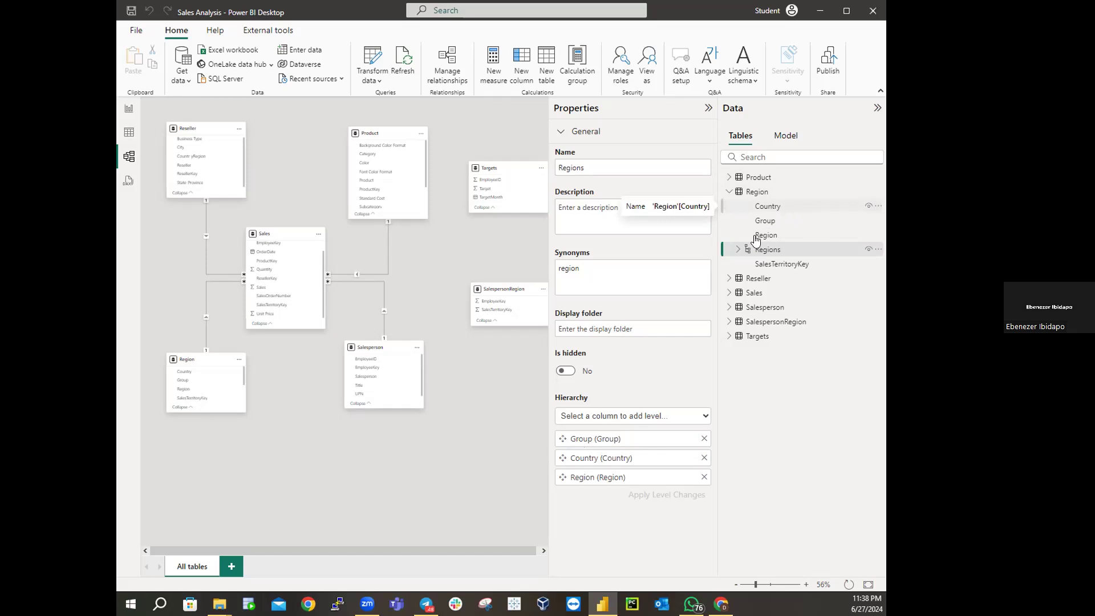
click(737, 250)
click(737, 251)
Step: Set the data category of the Region table's Country column to Country/Region
click(768, 207)
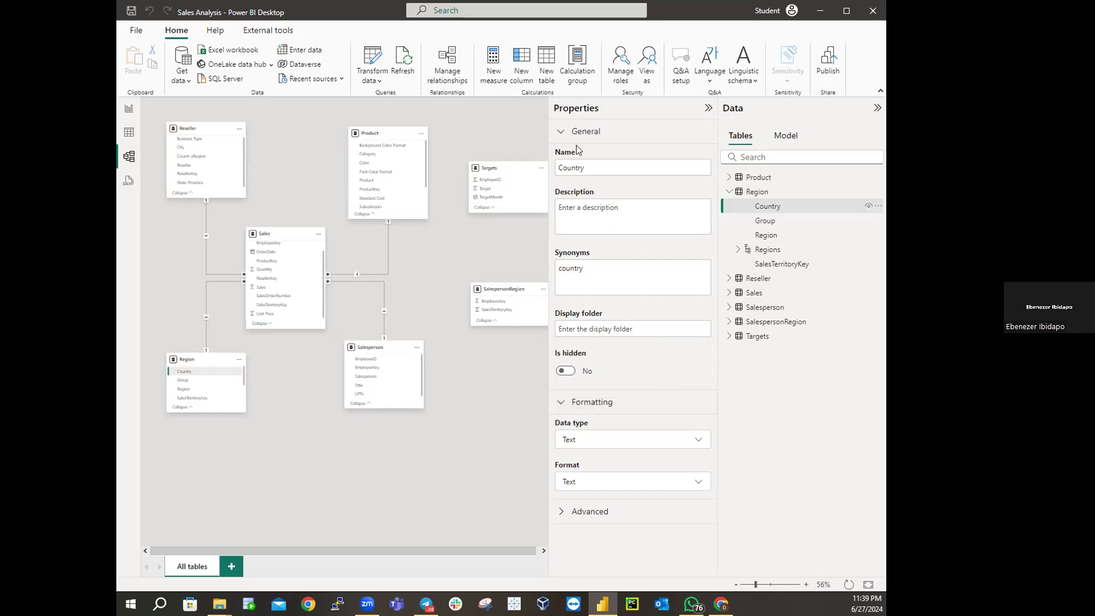
click(560, 132)
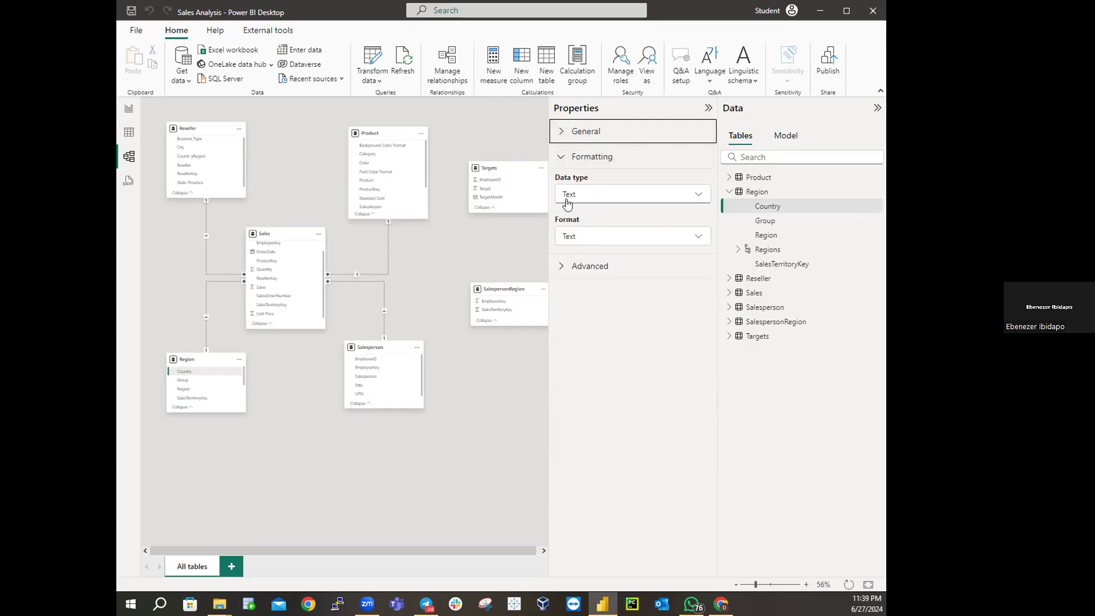
click(558, 156)
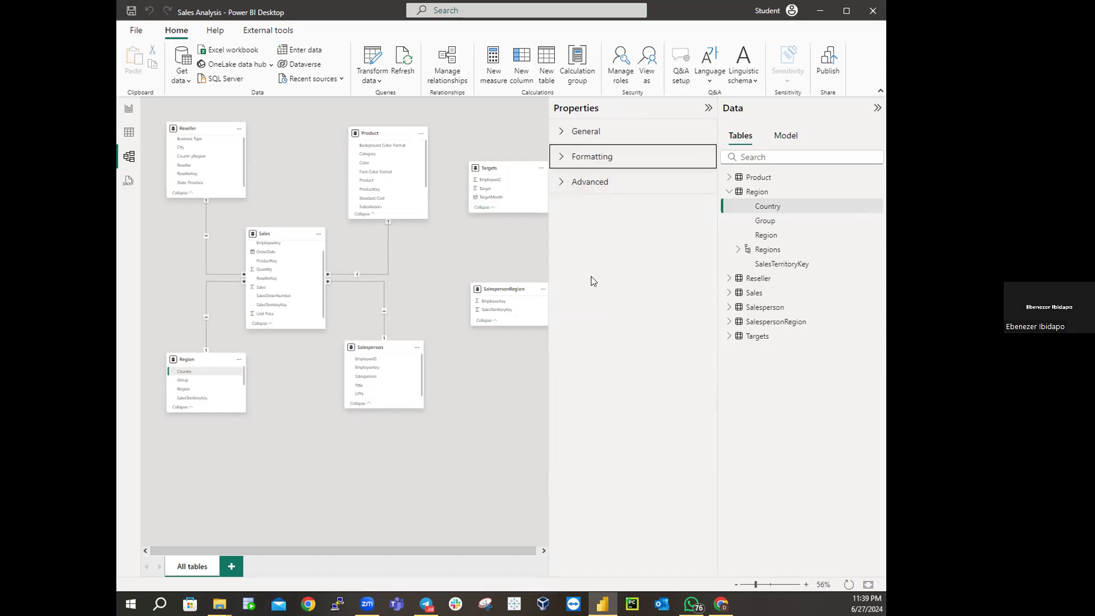
click(562, 160)
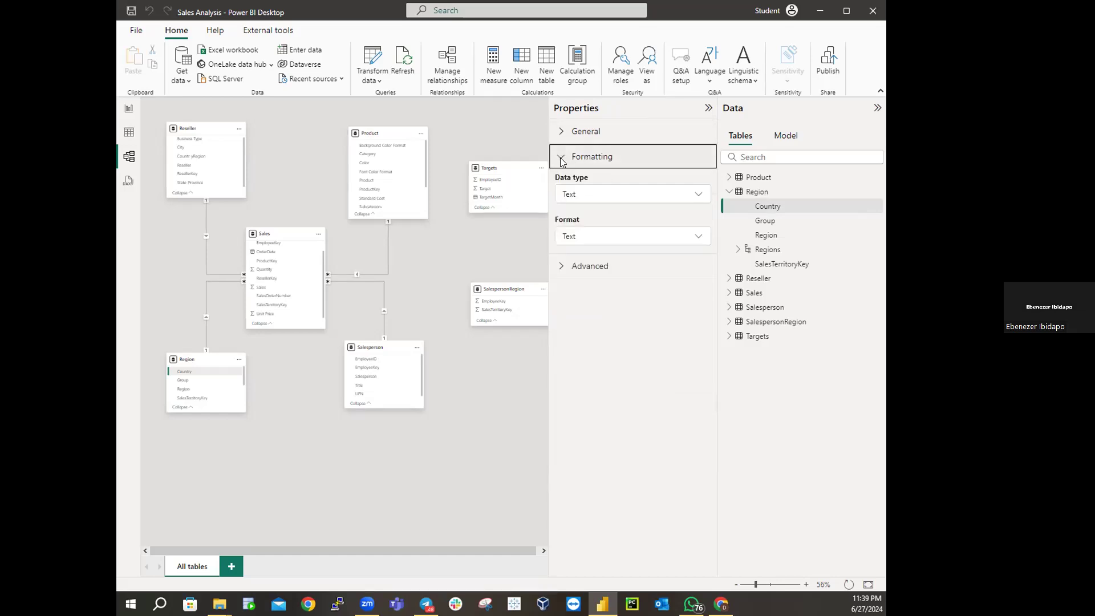
click(561, 162)
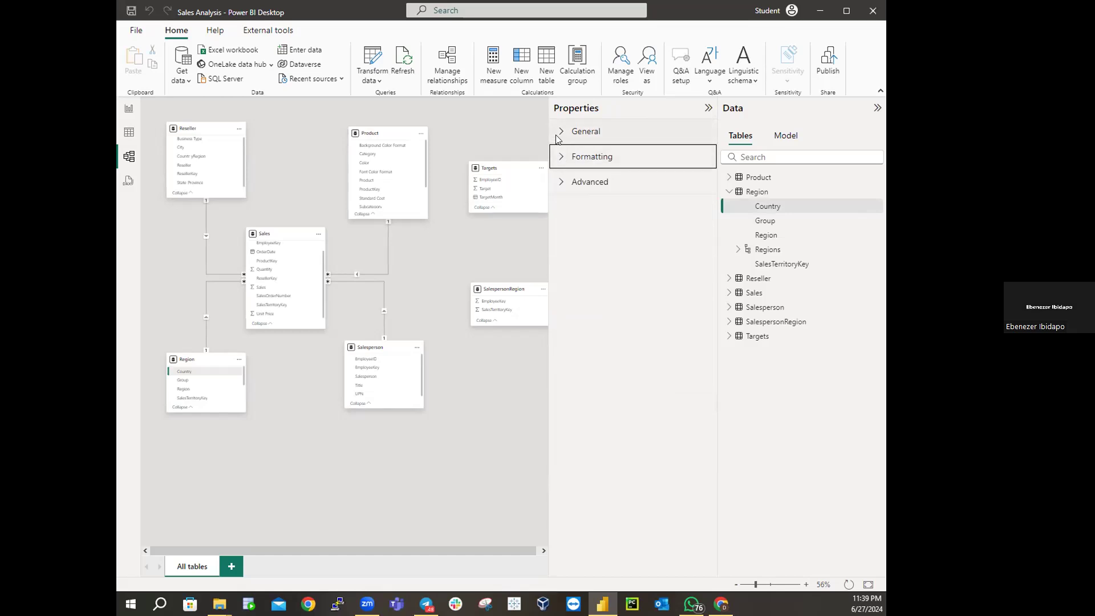
click(557, 139)
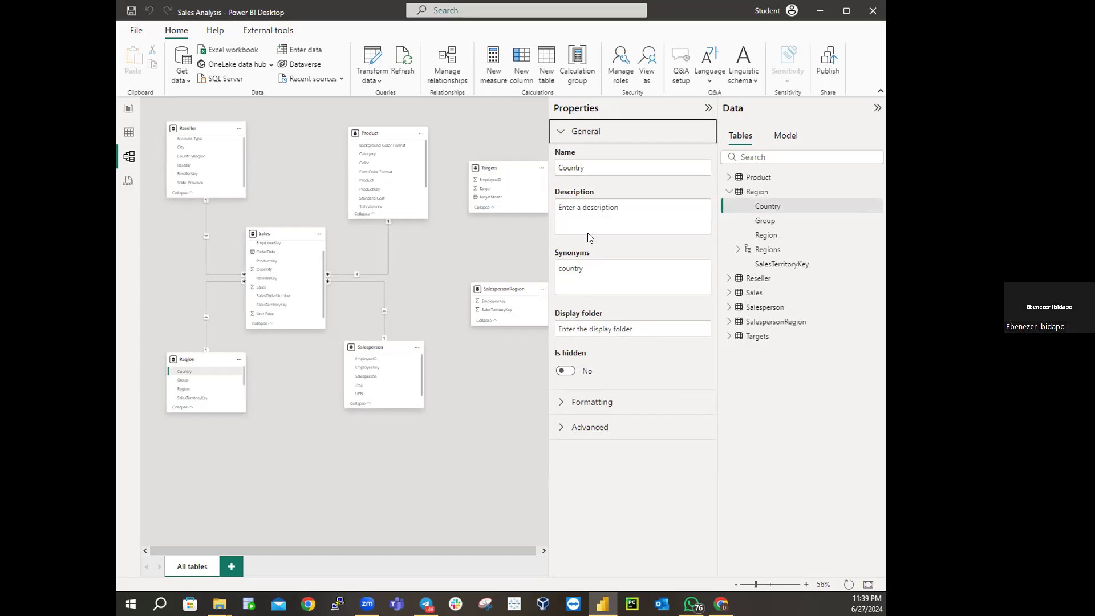
click(558, 139)
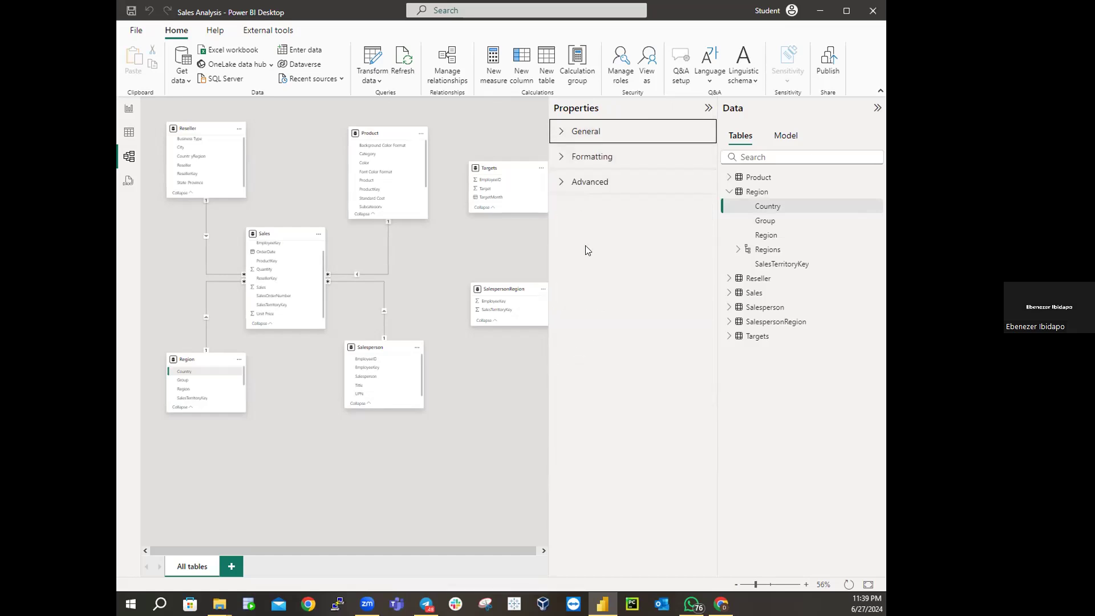
click(562, 184)
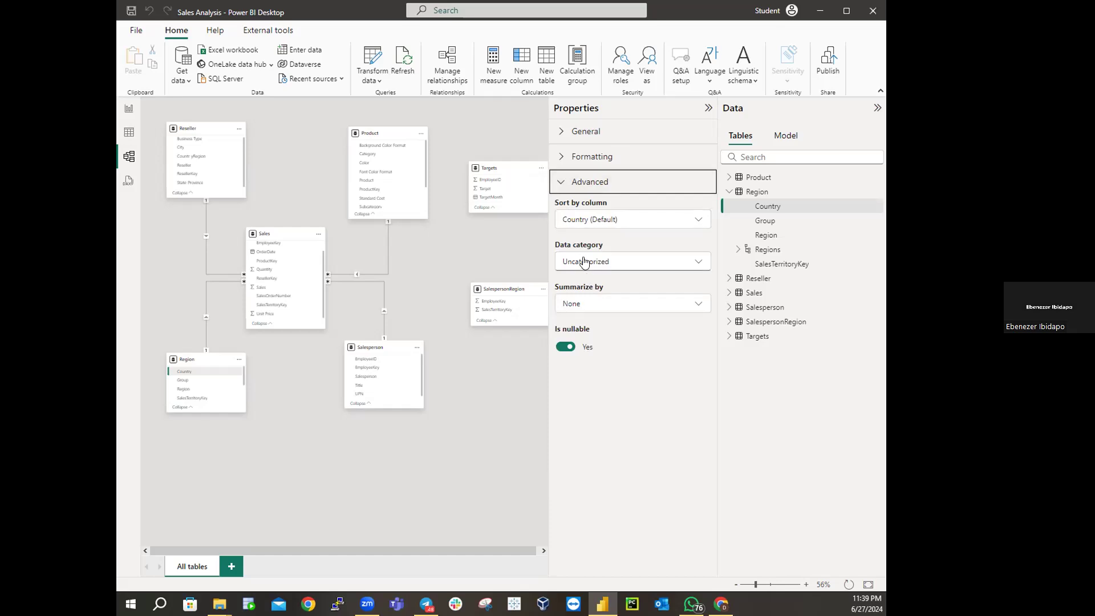
click(626, 267)
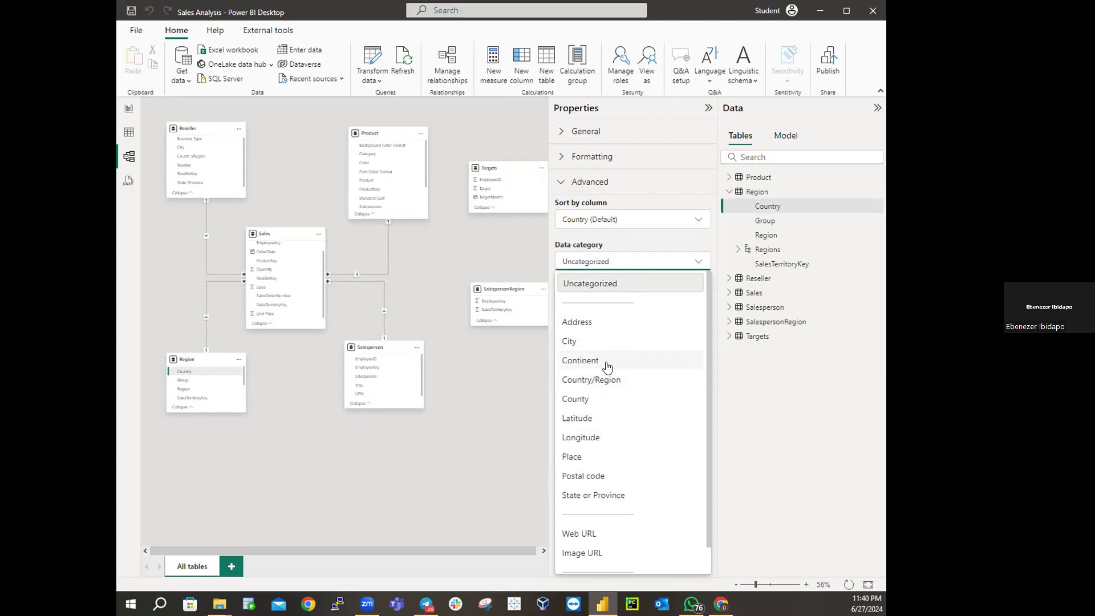
click(590, 380)
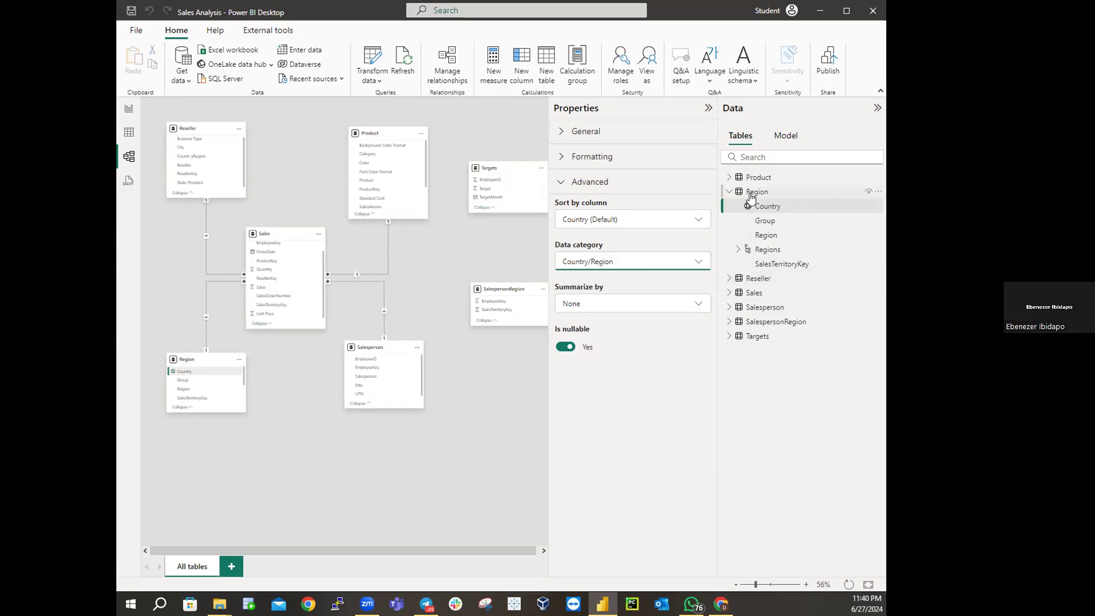
Step: Collapse the Region table's field list and expand the Reseller table to show its columns
click(729, 193)
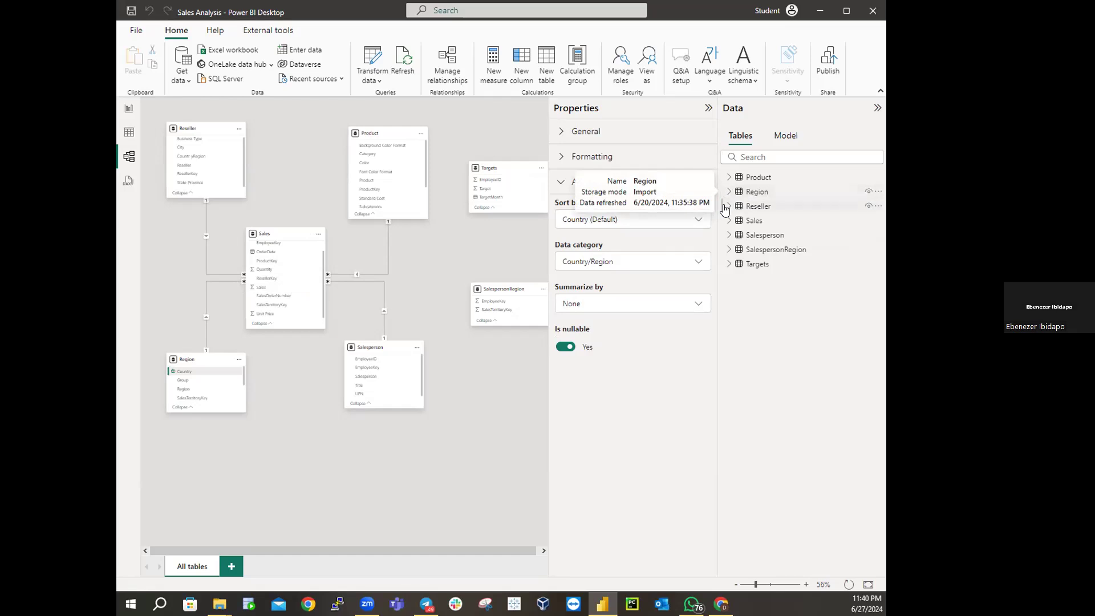
click(728, 208)
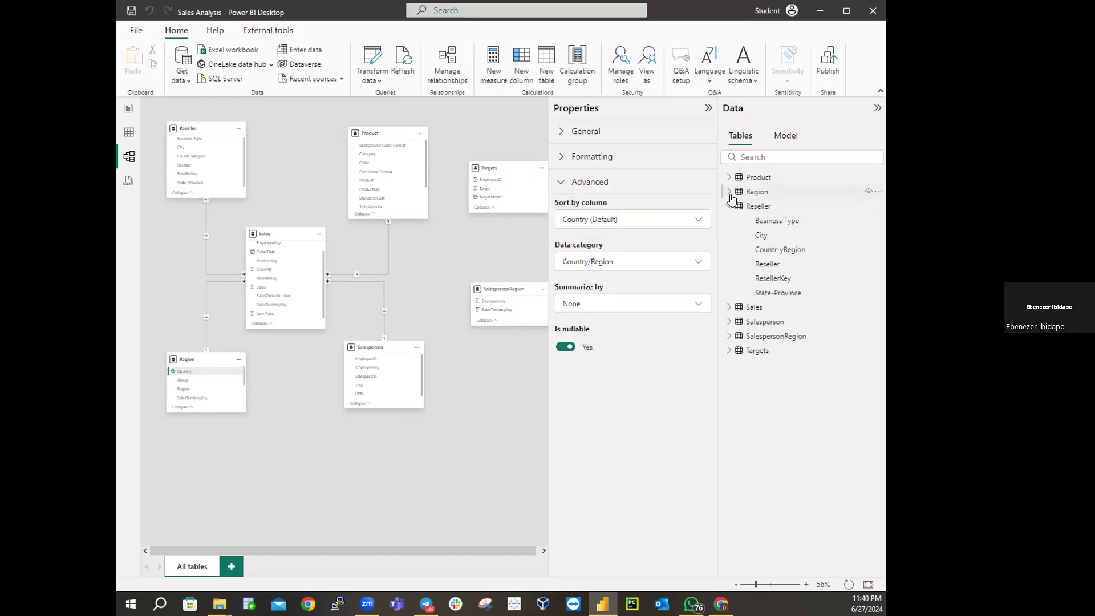
click(729, 192)
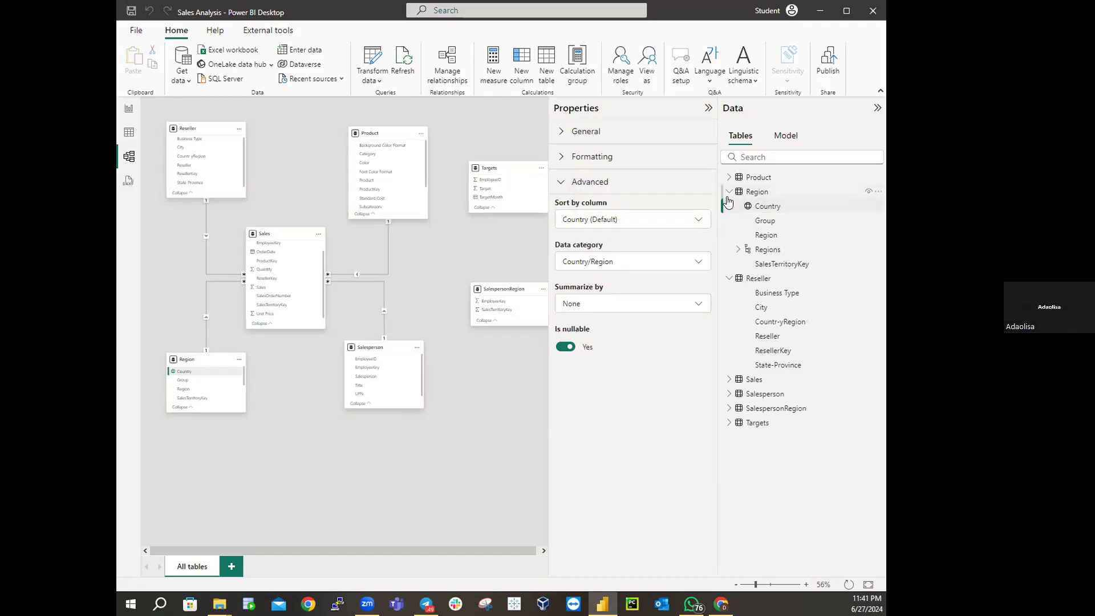
click(729, 193)
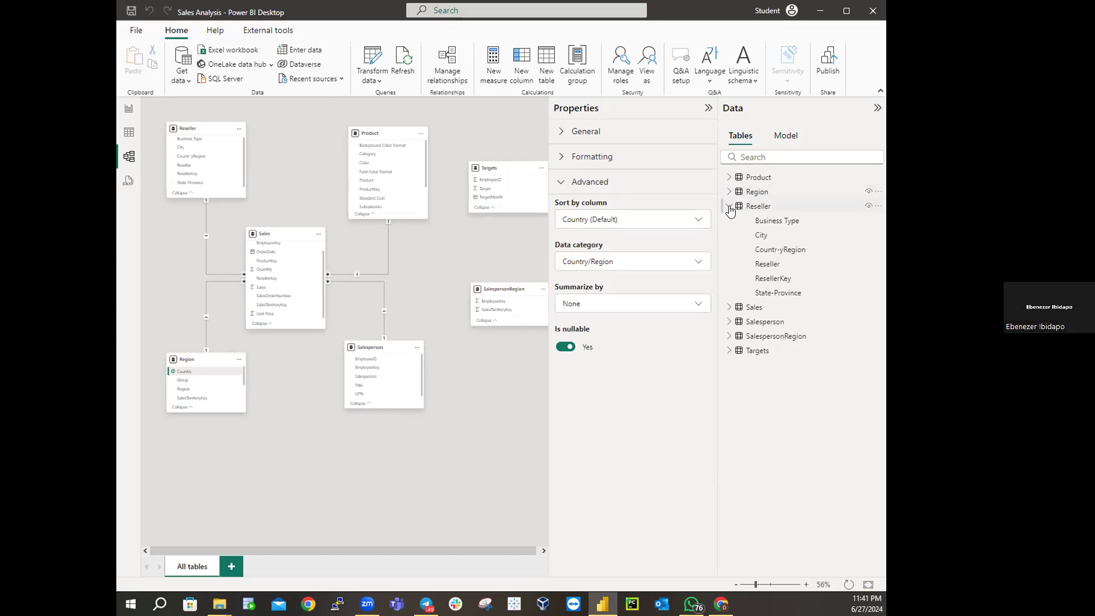